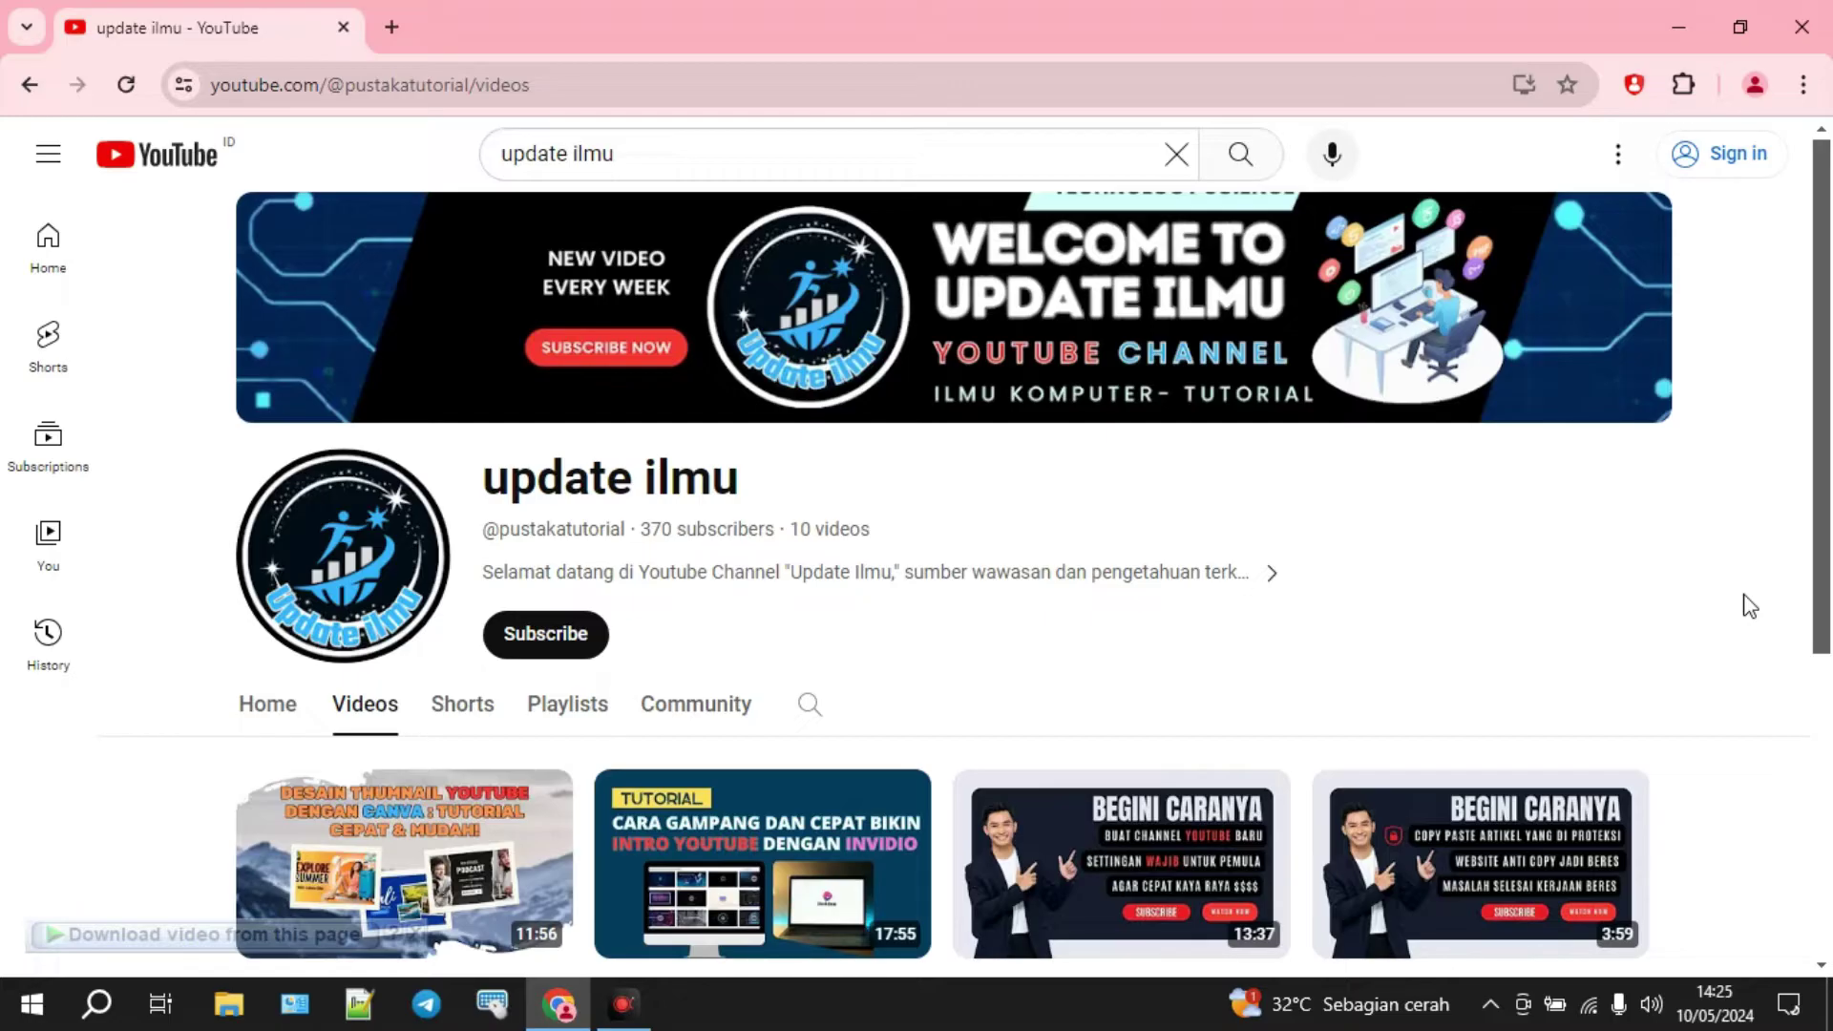
- Search Google for capcut in a new browser tab and open the official CapCut website from the results
click(392, 27)
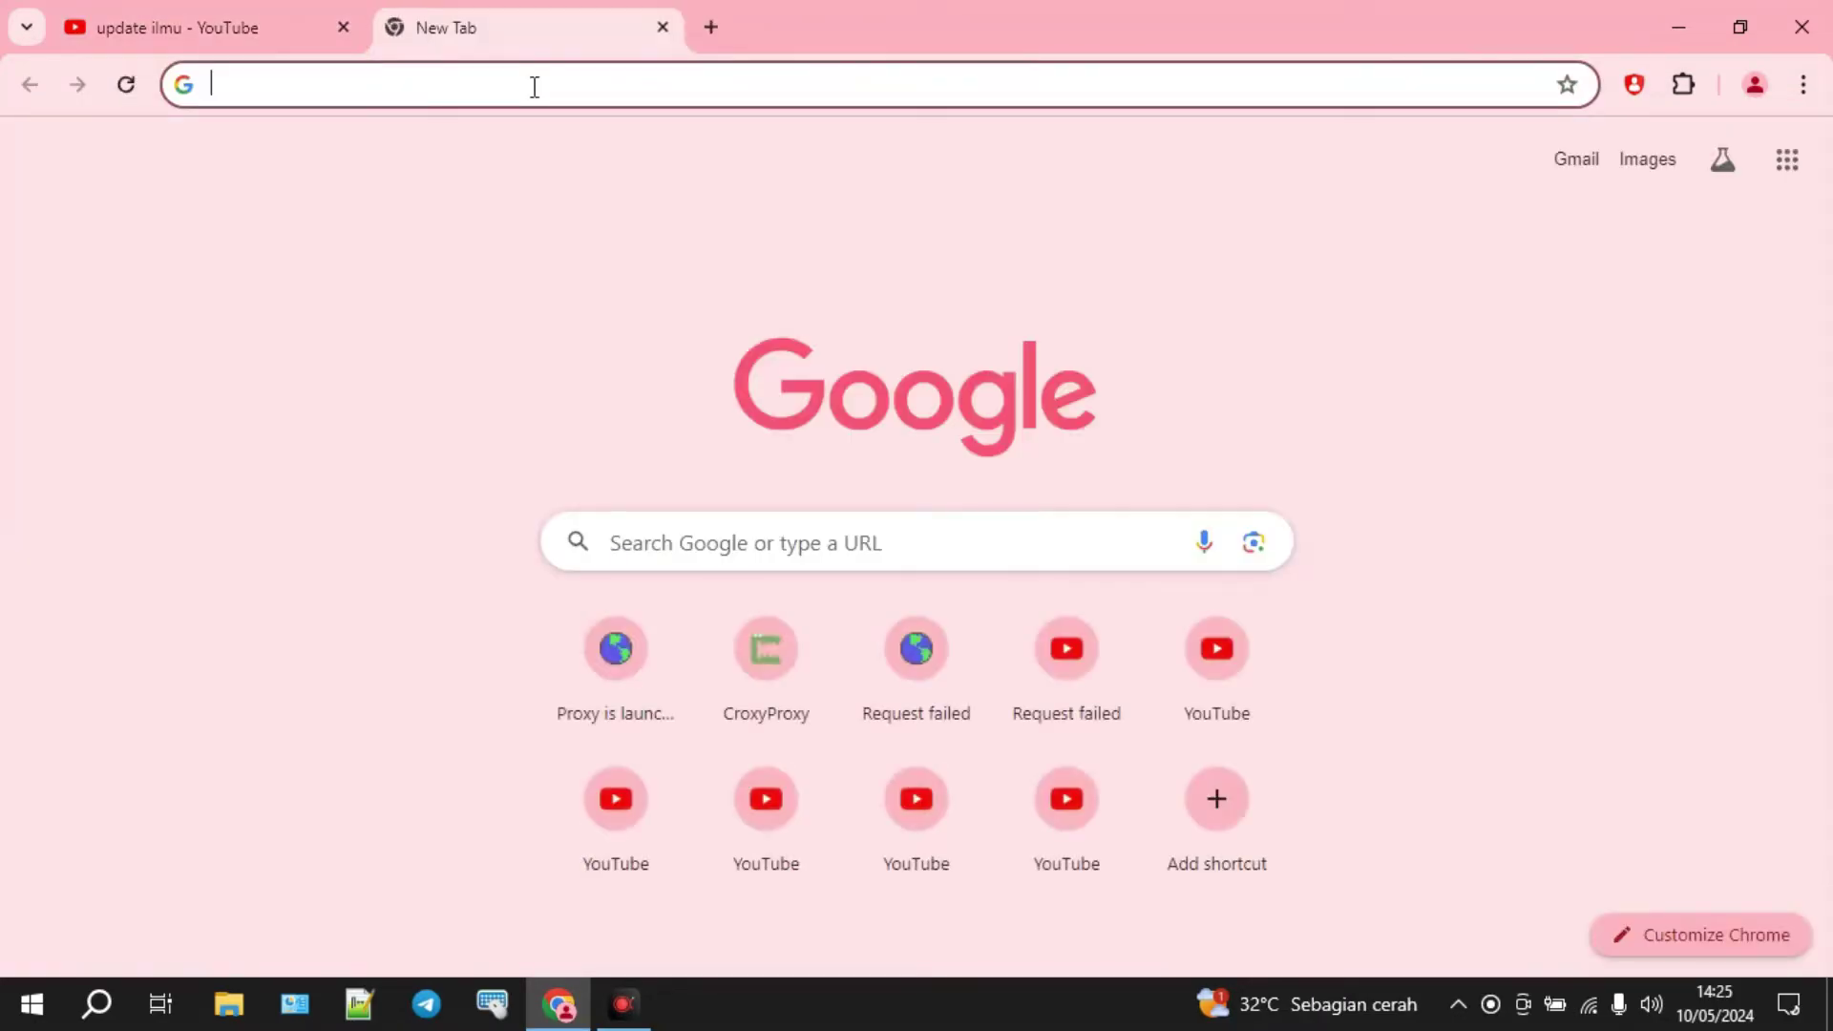
text(capcut)
key(Return)
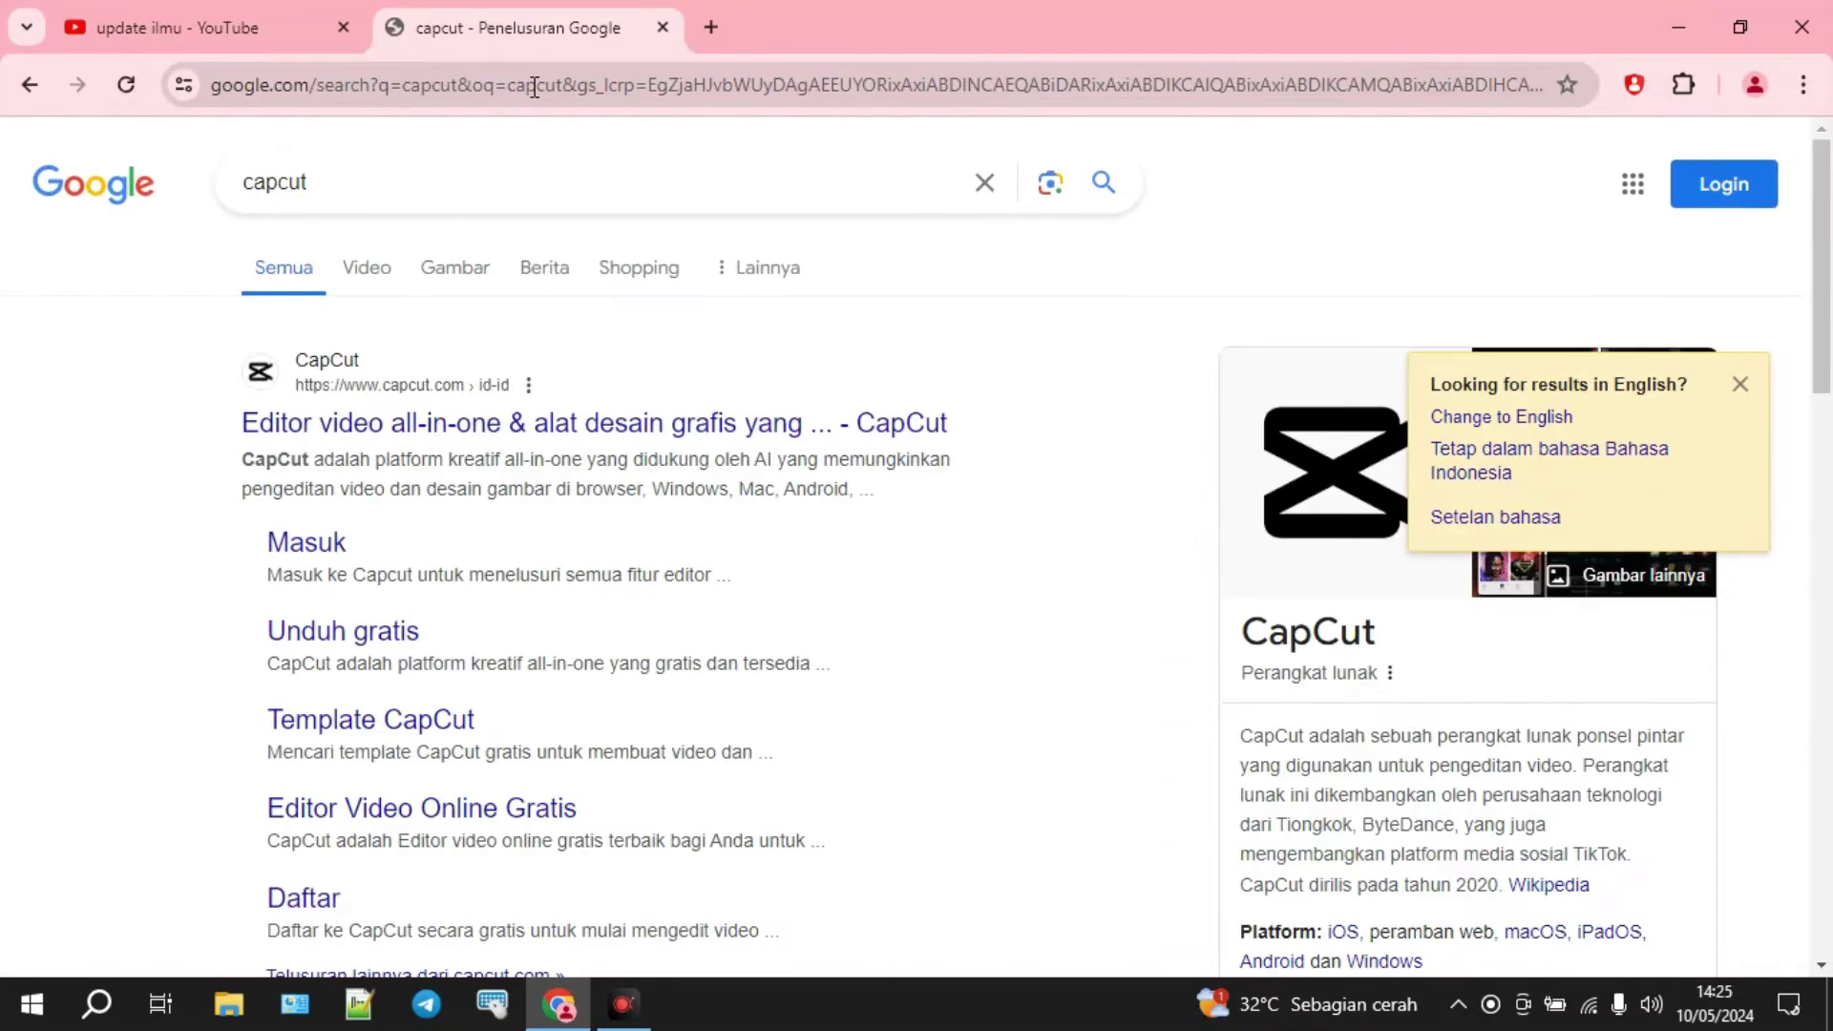
click(578, 427)
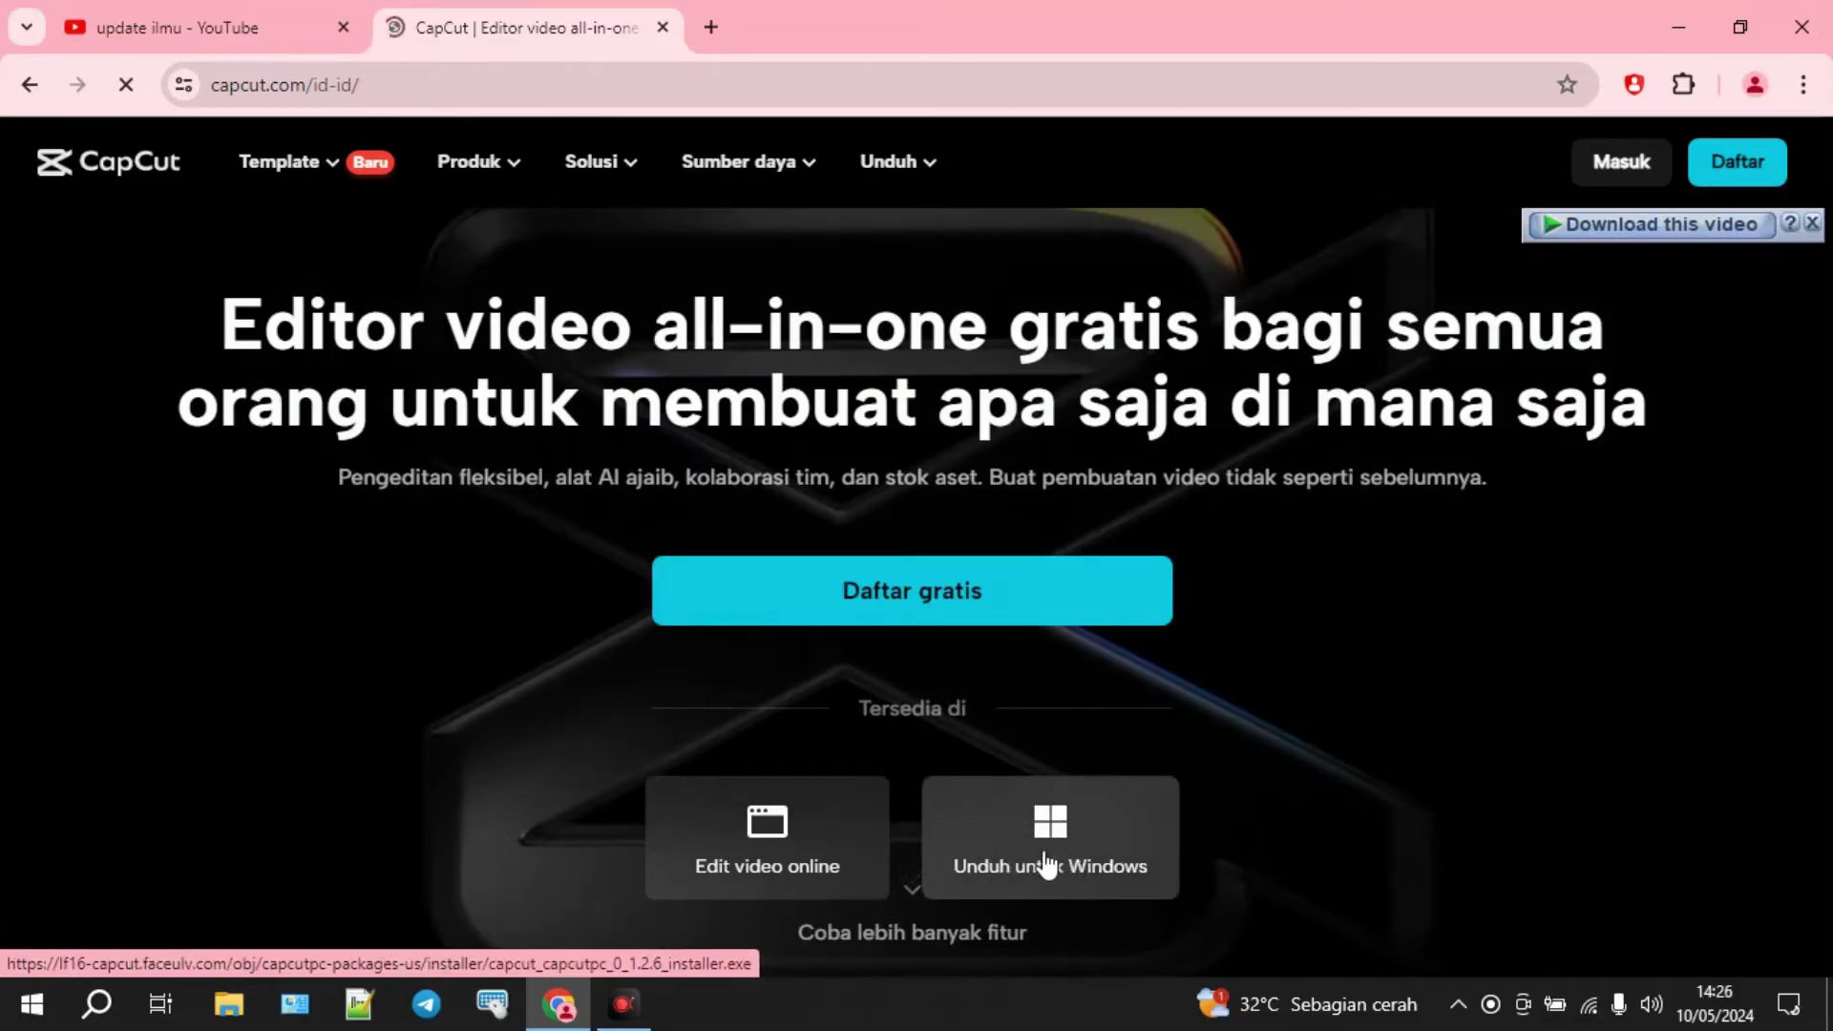
- Download the CapCut installer for Windows, keeping the Programs category and the suggested save path
click(1065, 865)
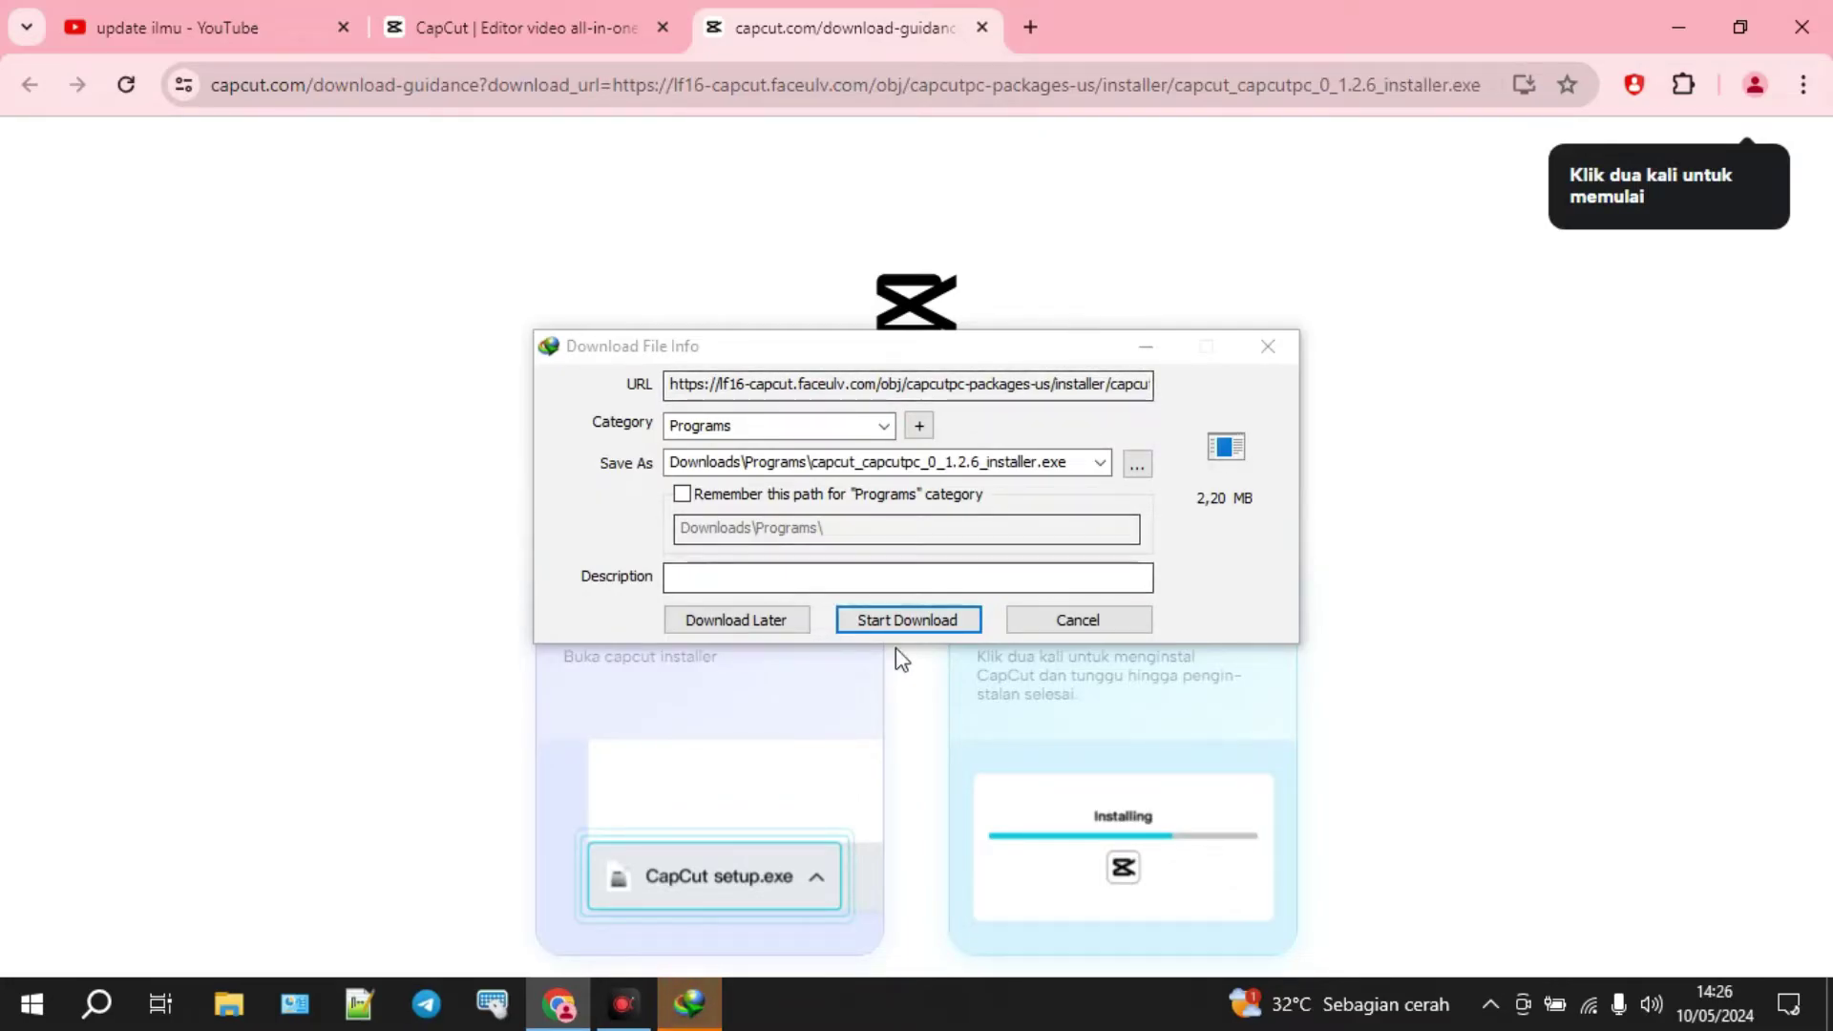
click(907, 621)
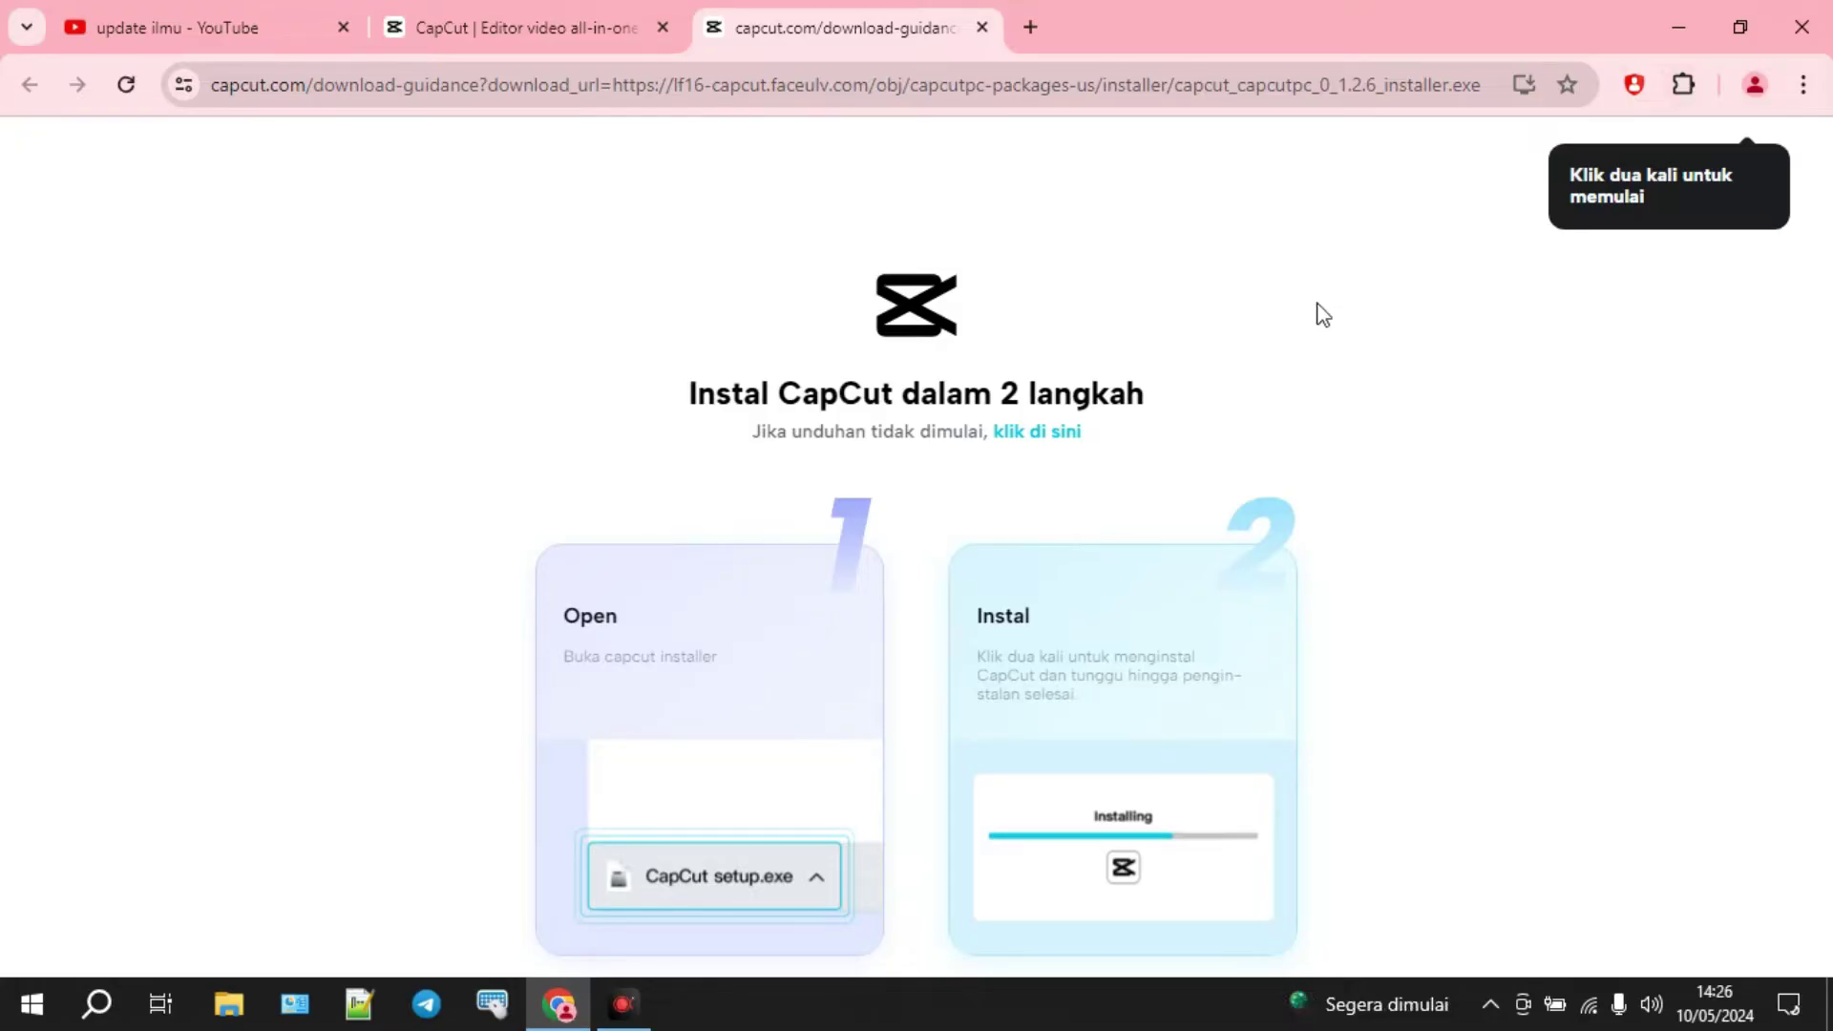
key(ctrl+j)
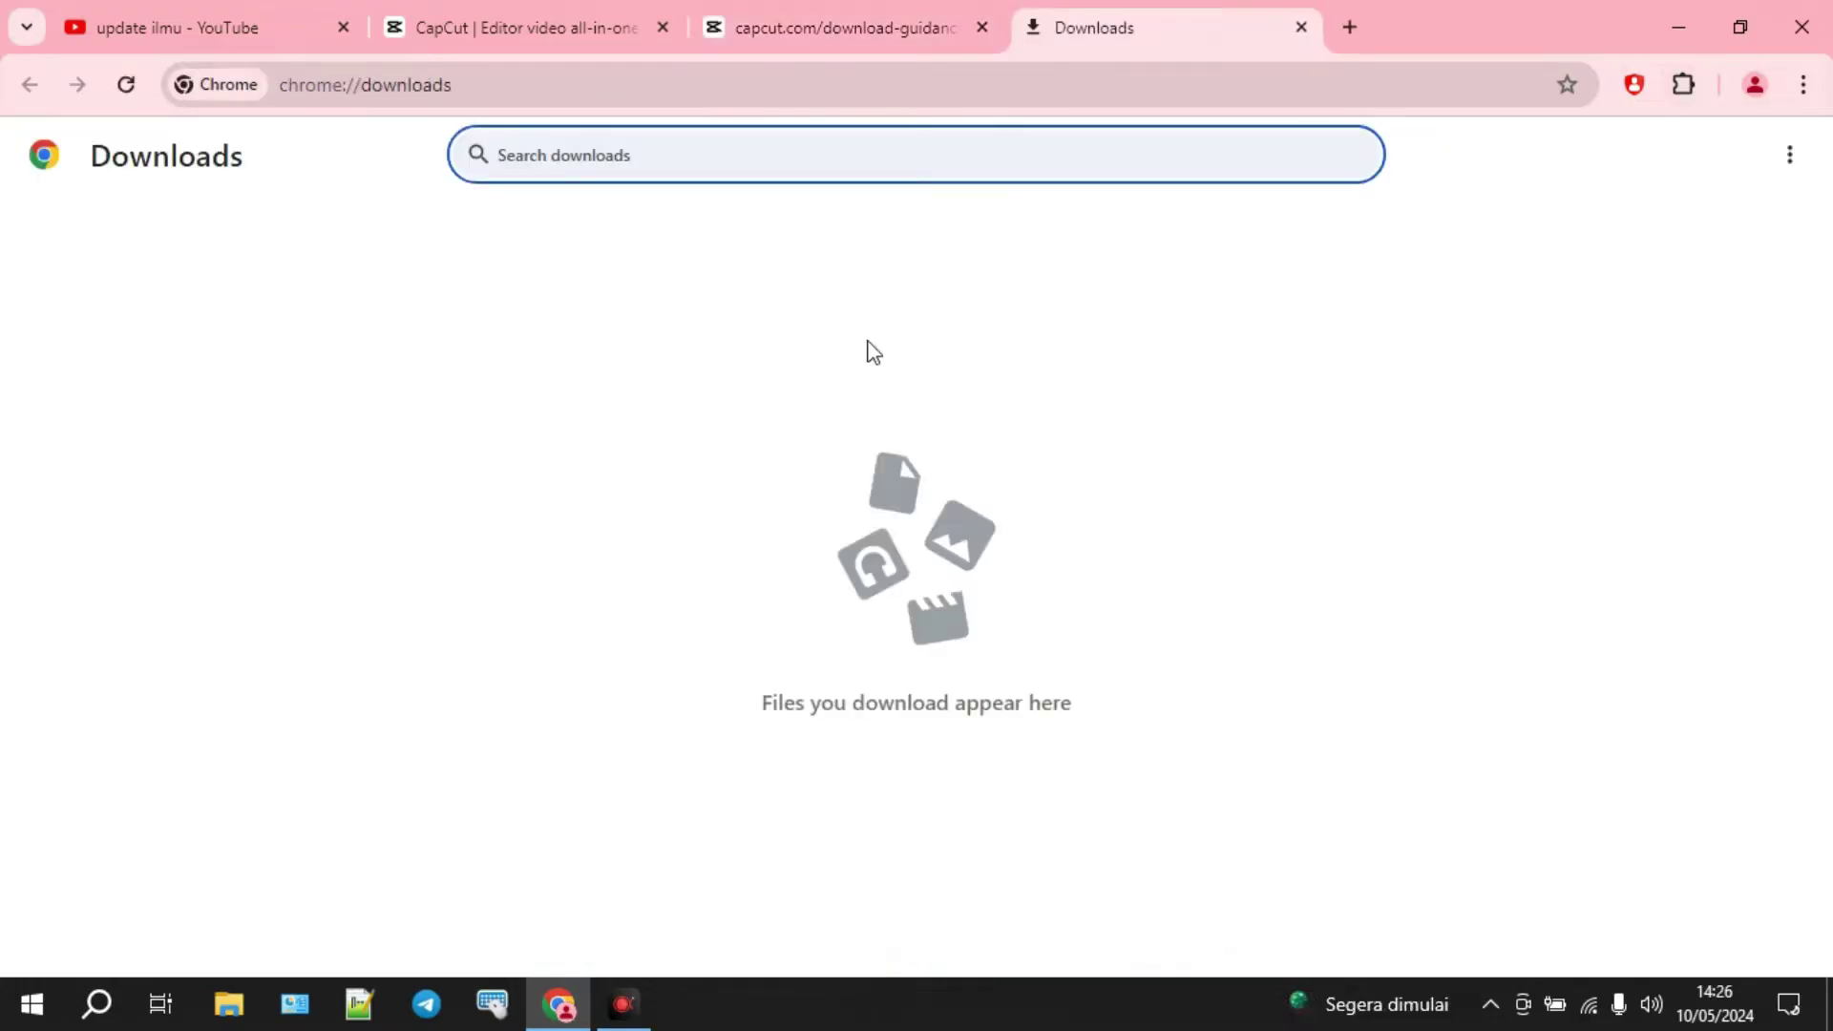
click(1302, 26)
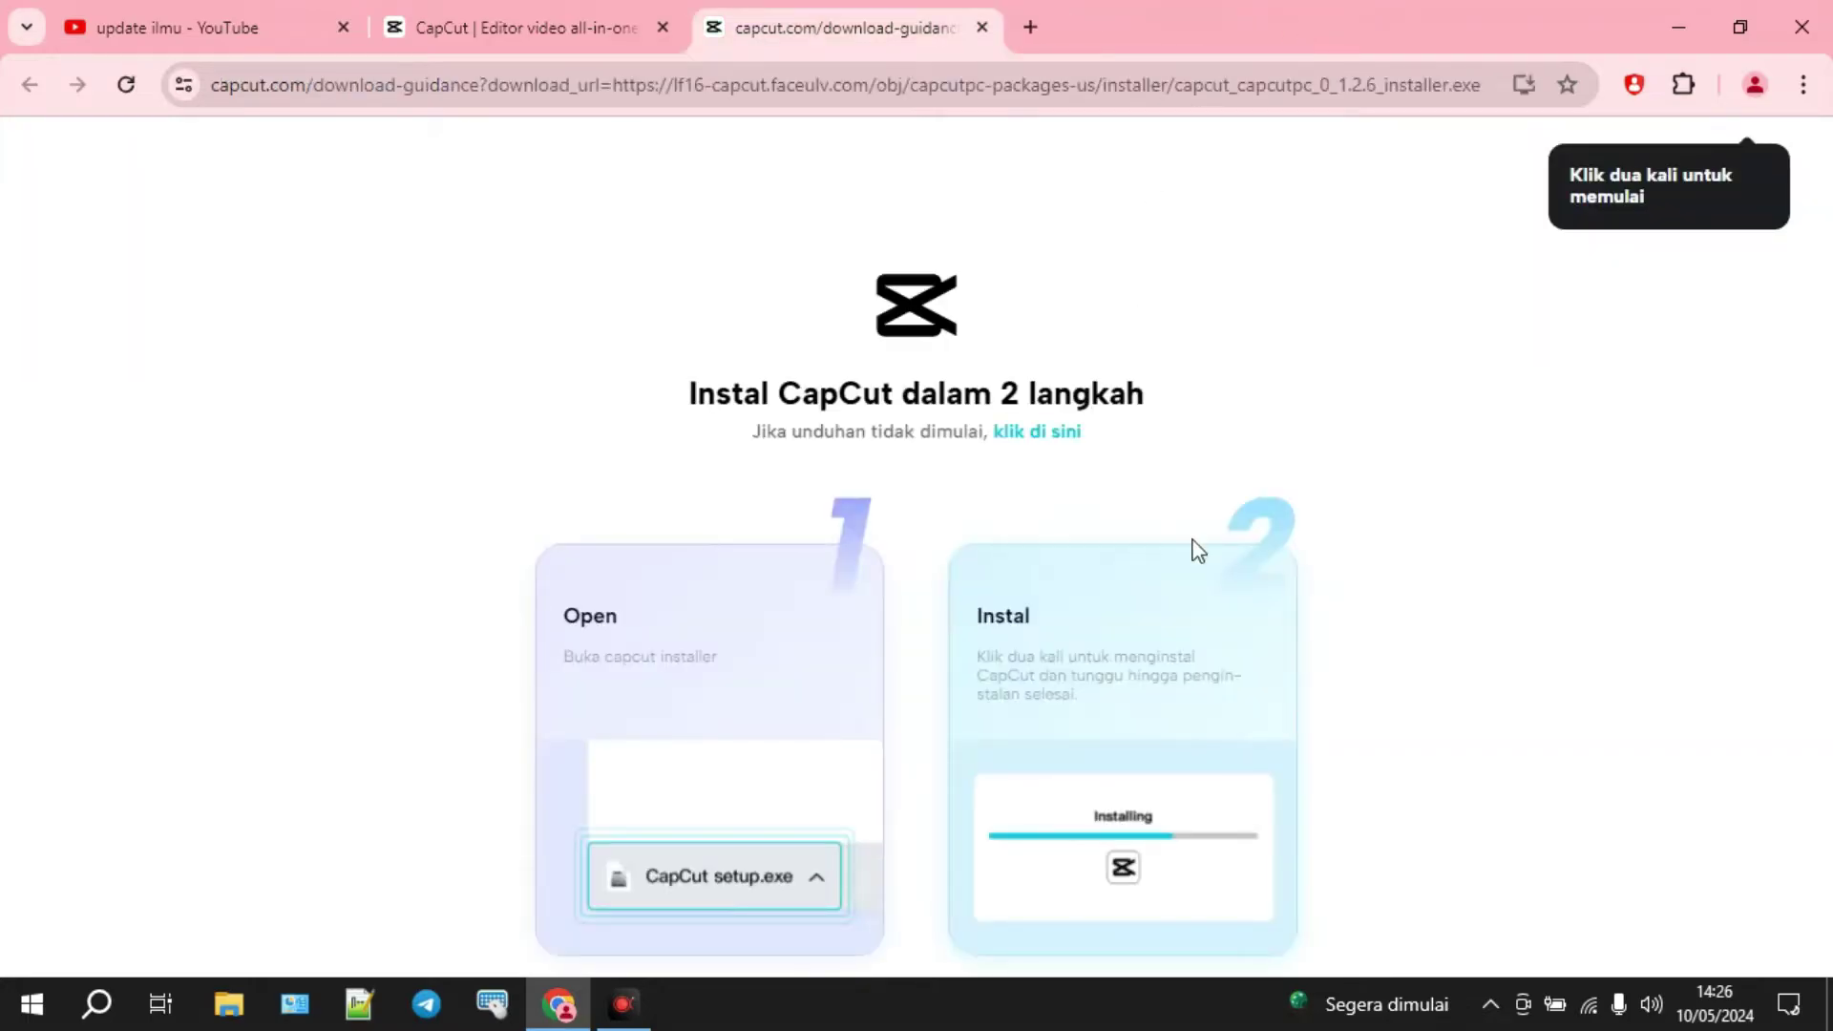
click(1489, 1003)
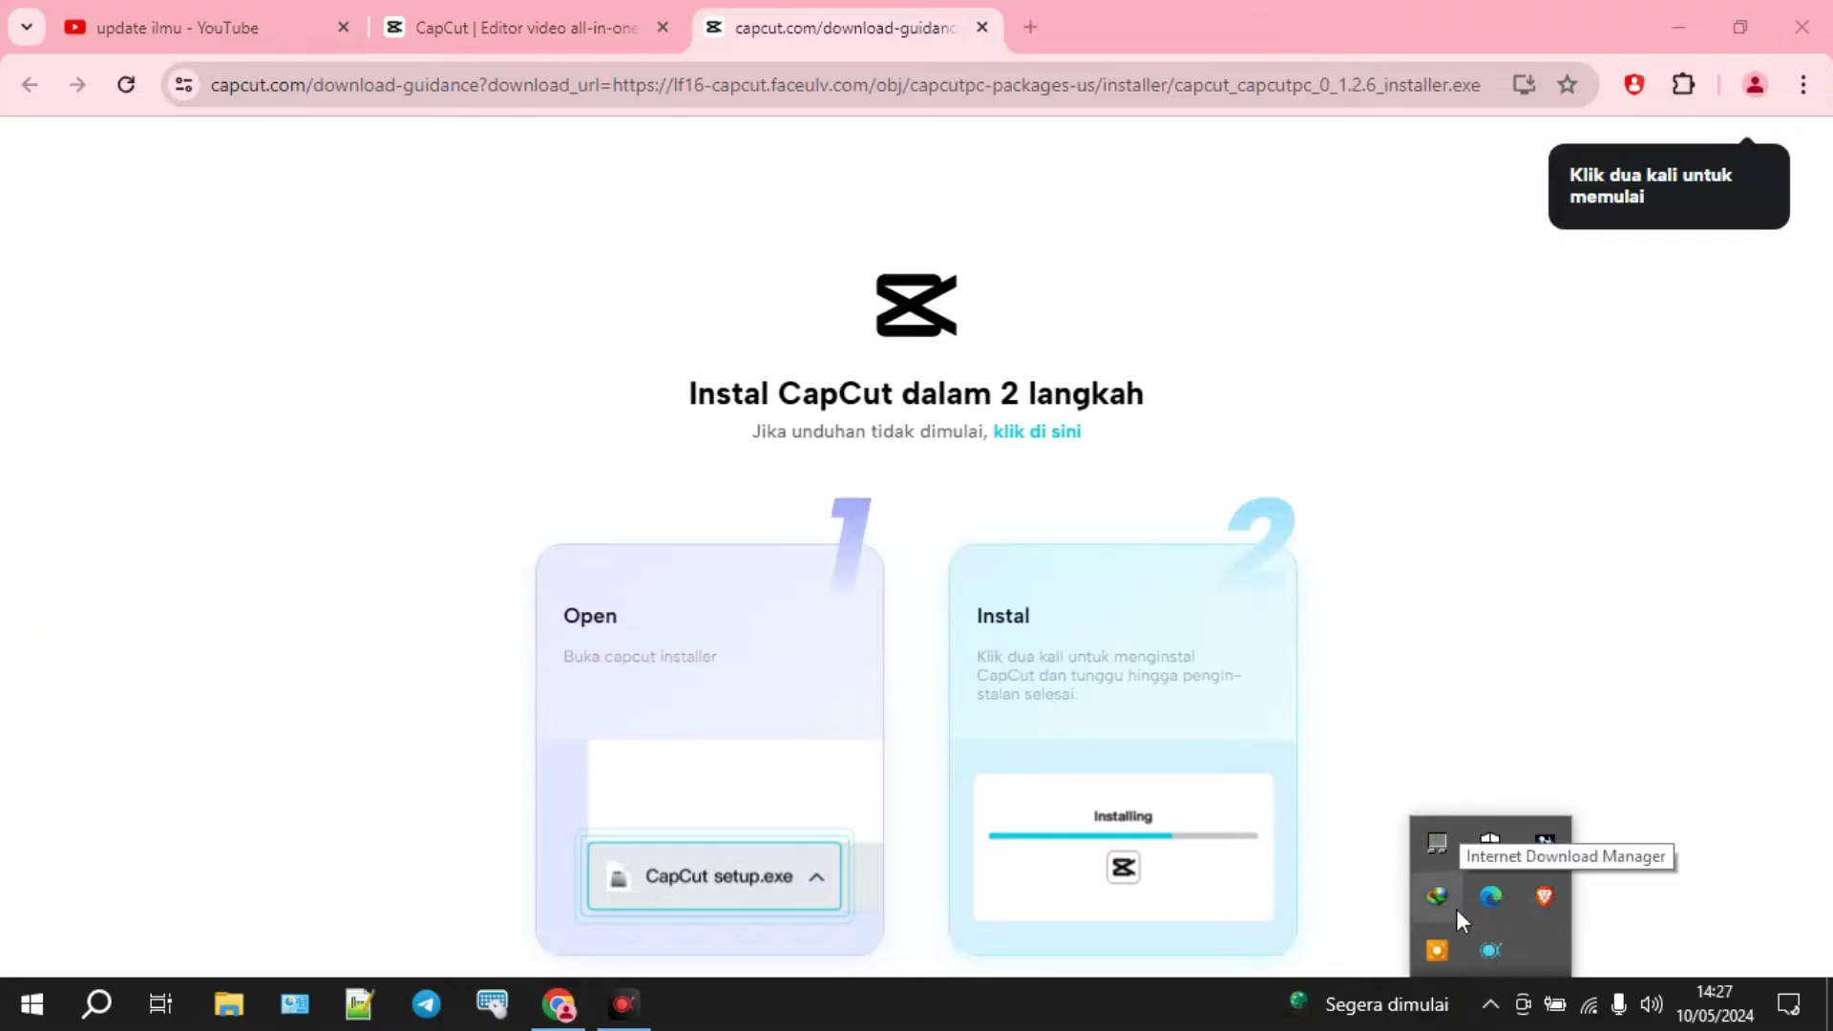
click(1175, 301)
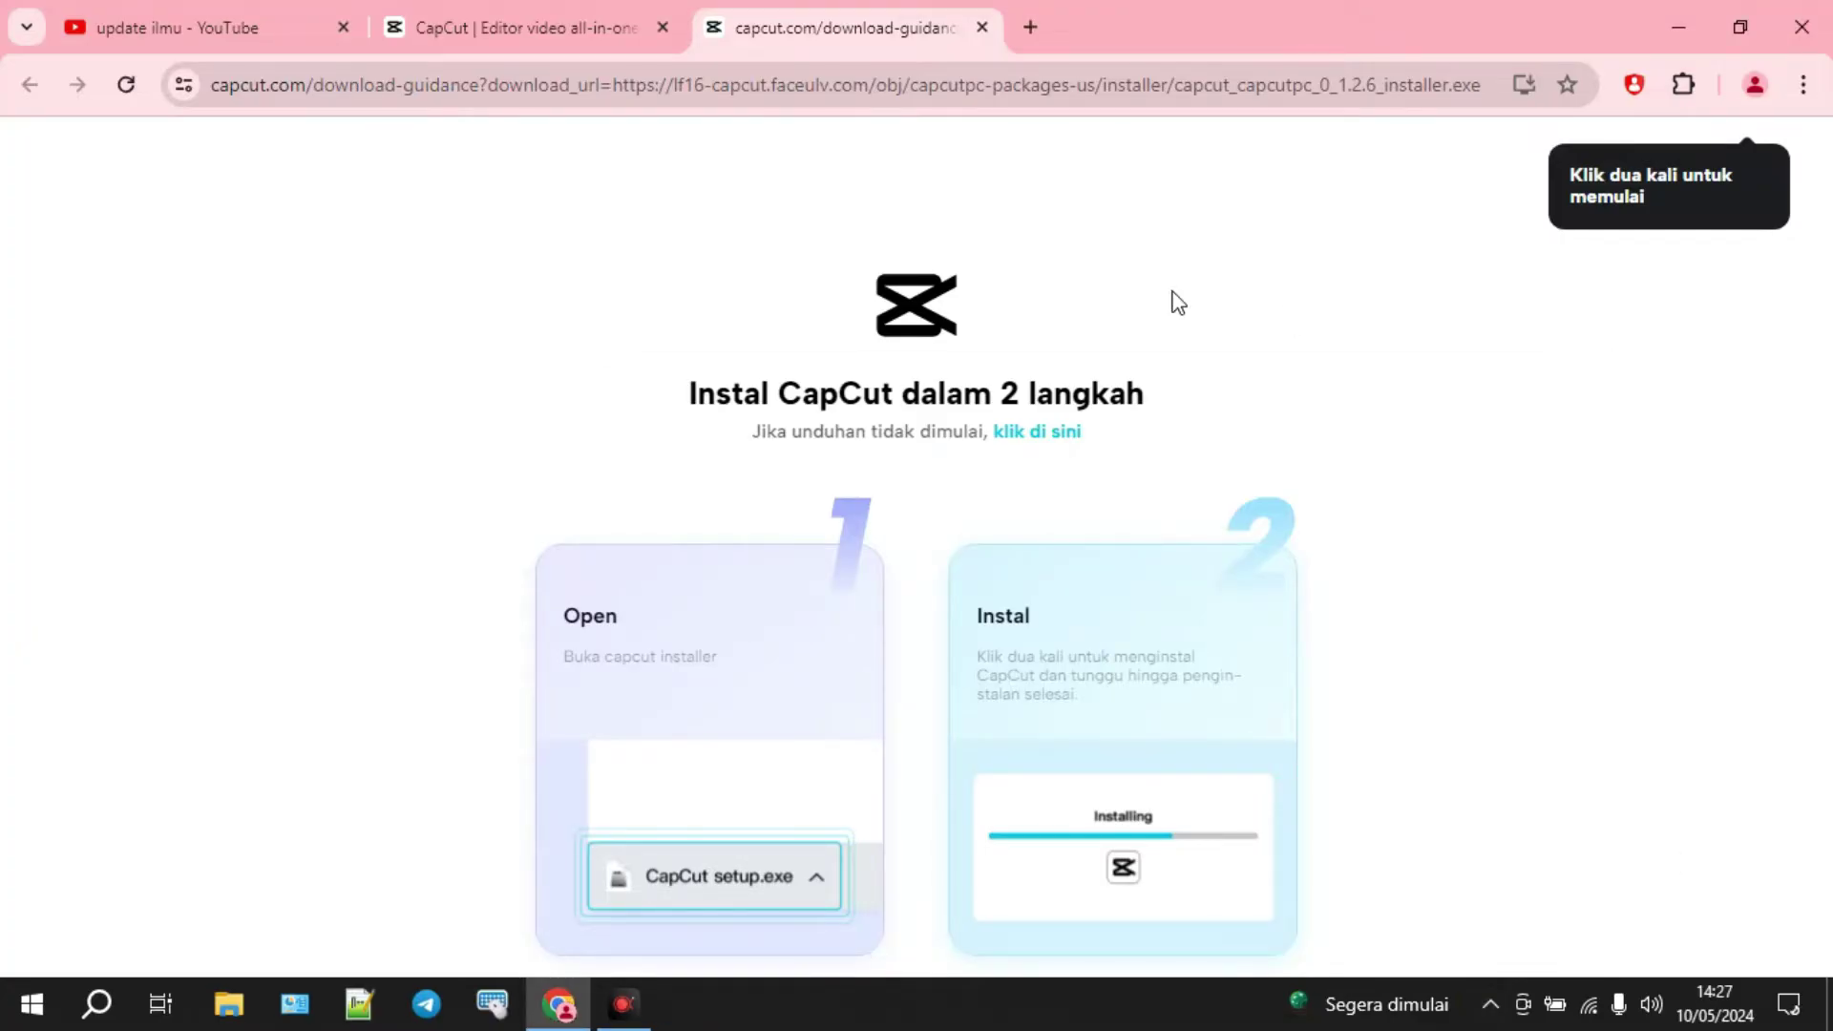
- Switch to File Explorer and run capcut_capcutpc_0_1.2.6_installer from the Programs folder inside Downloads
click(229, 1002)
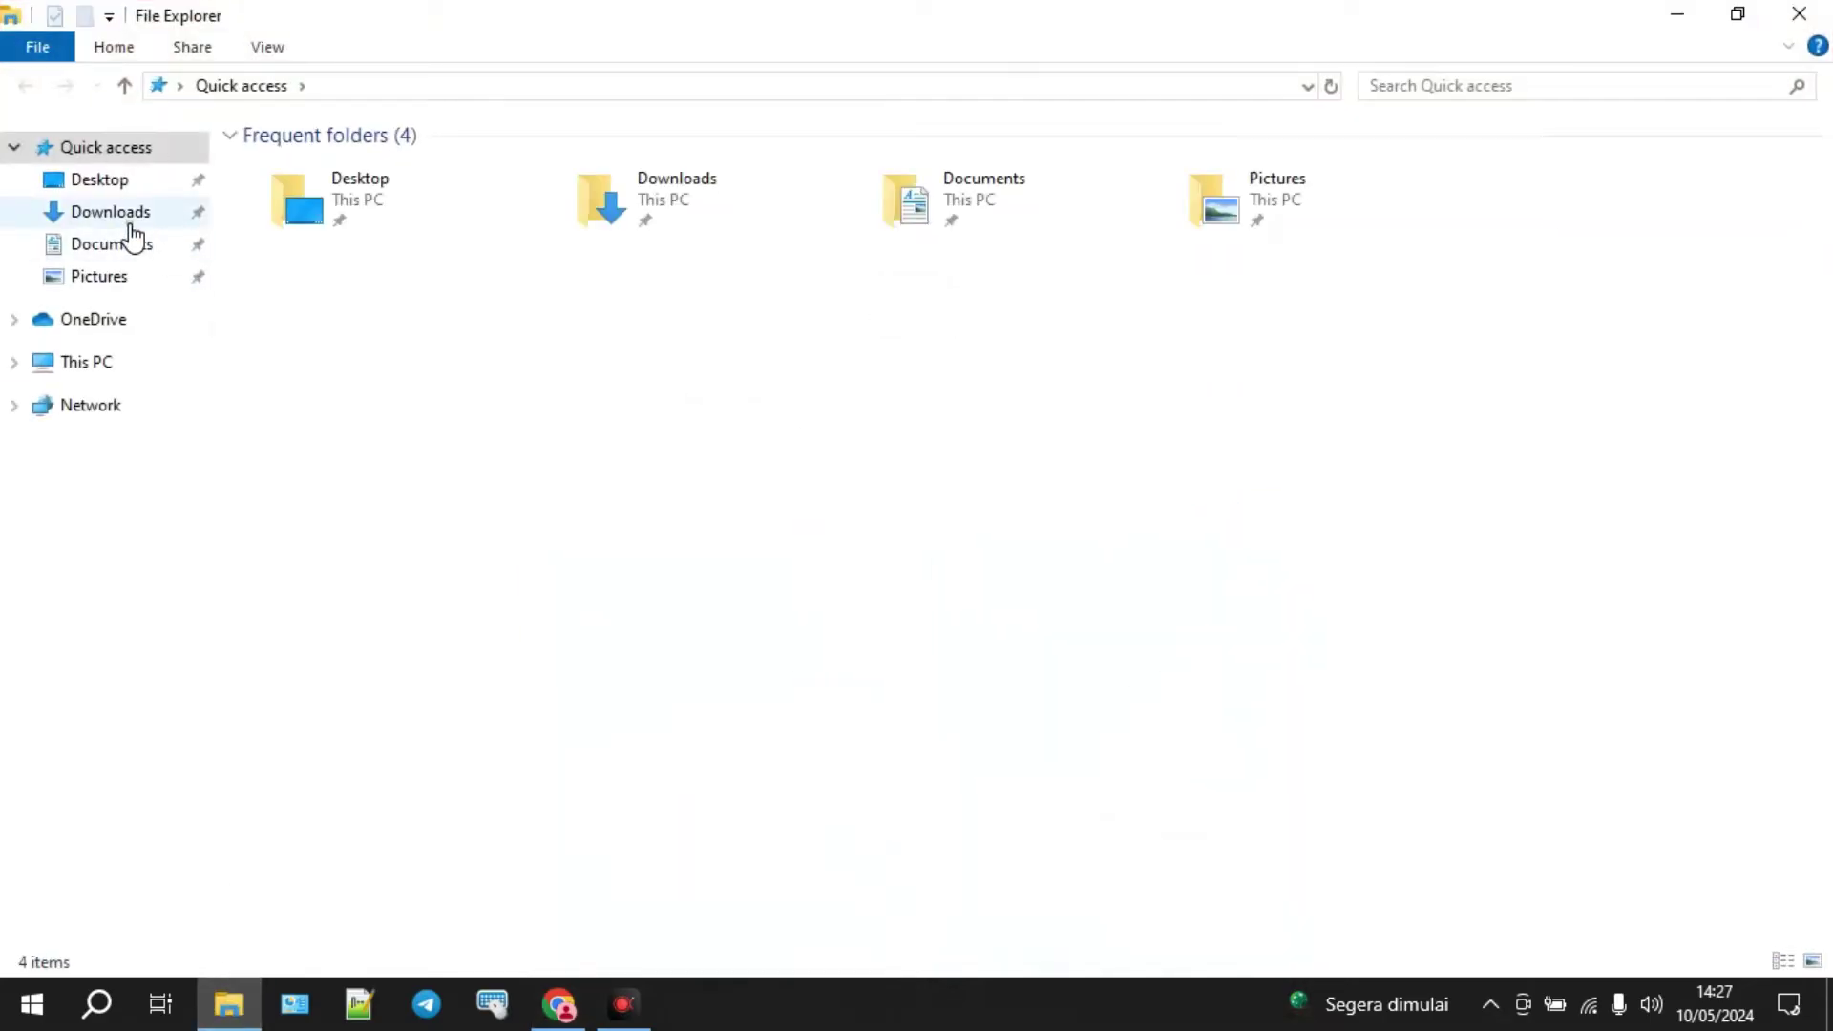
click(131, 224)
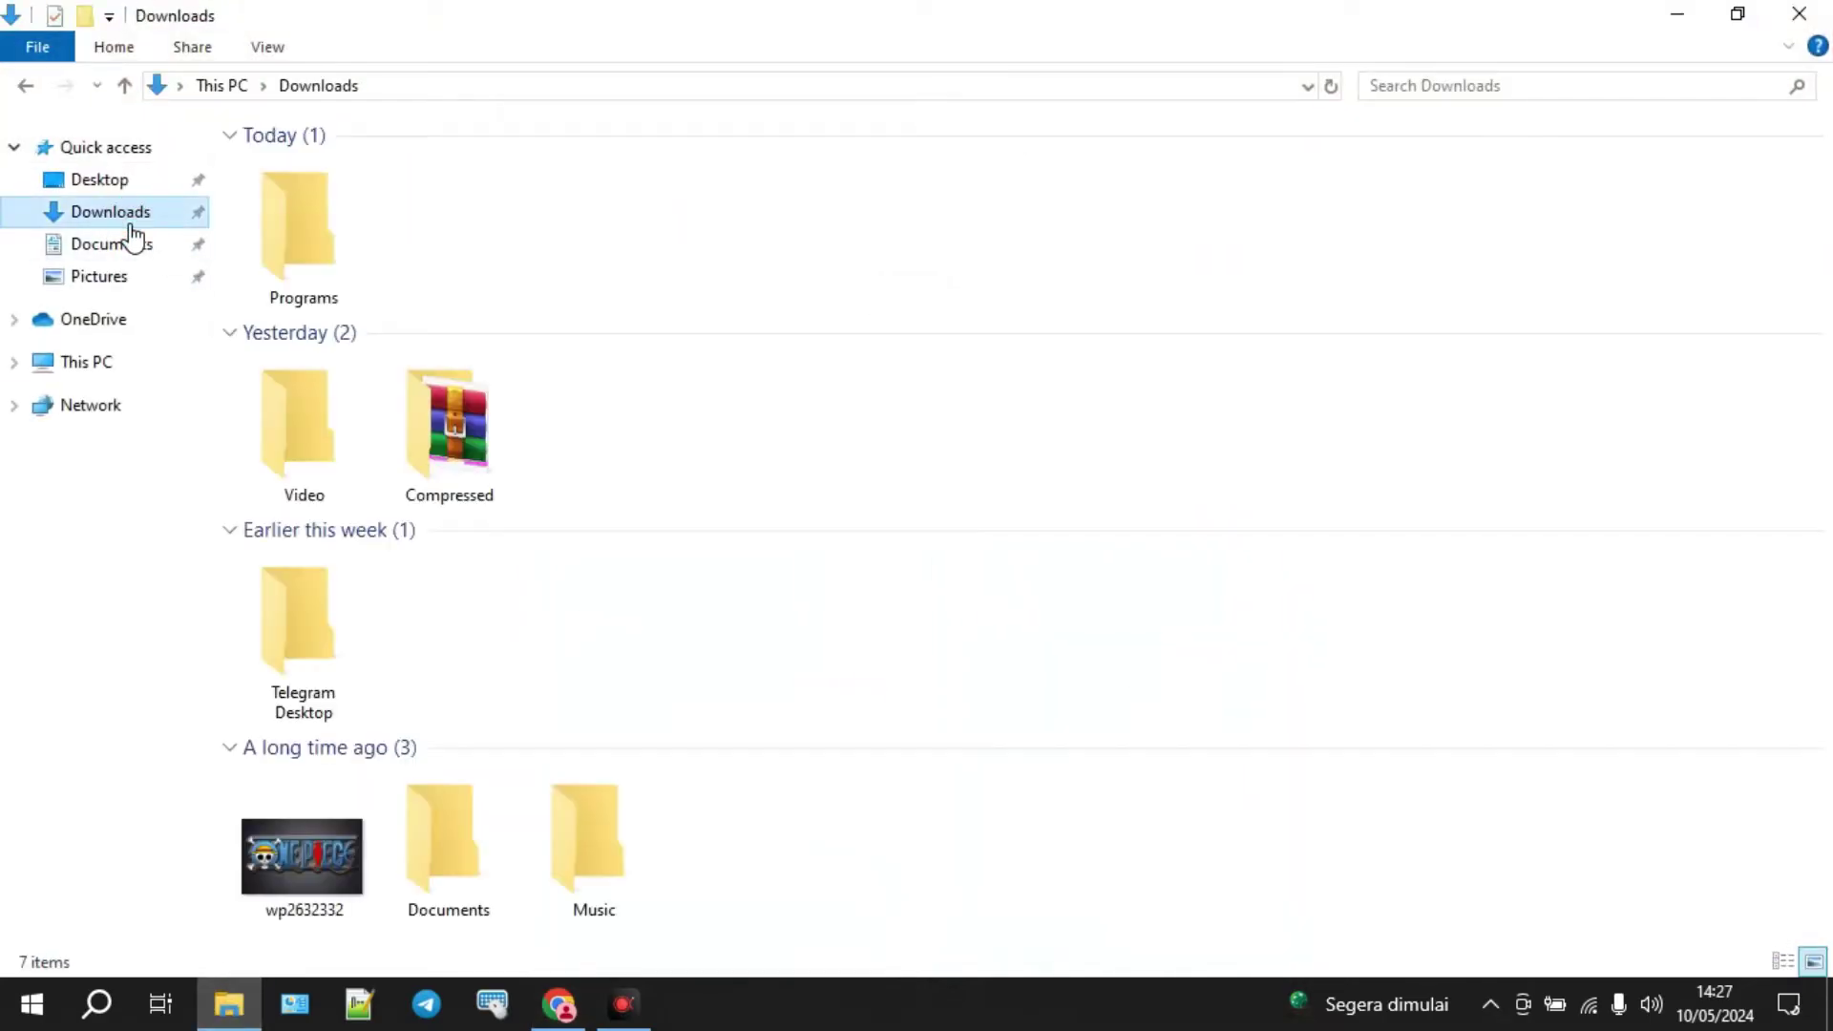
double_click(308, 260)
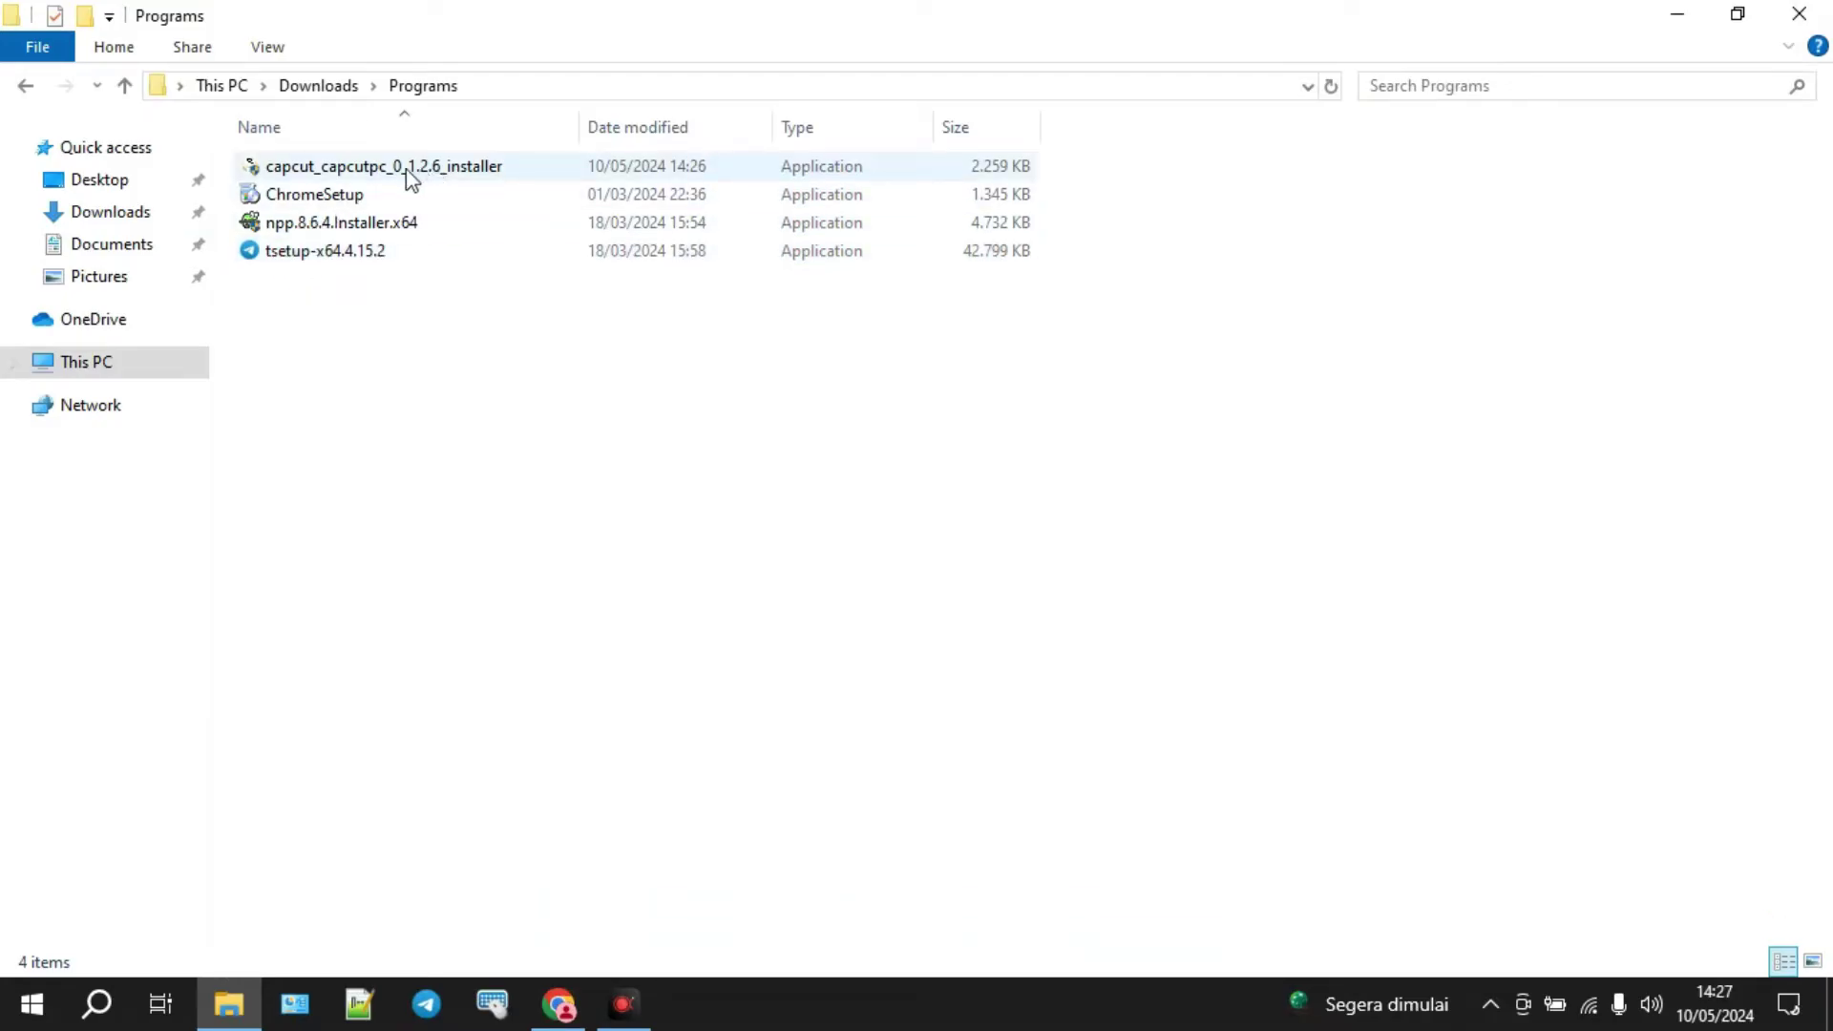
click(443, 170)
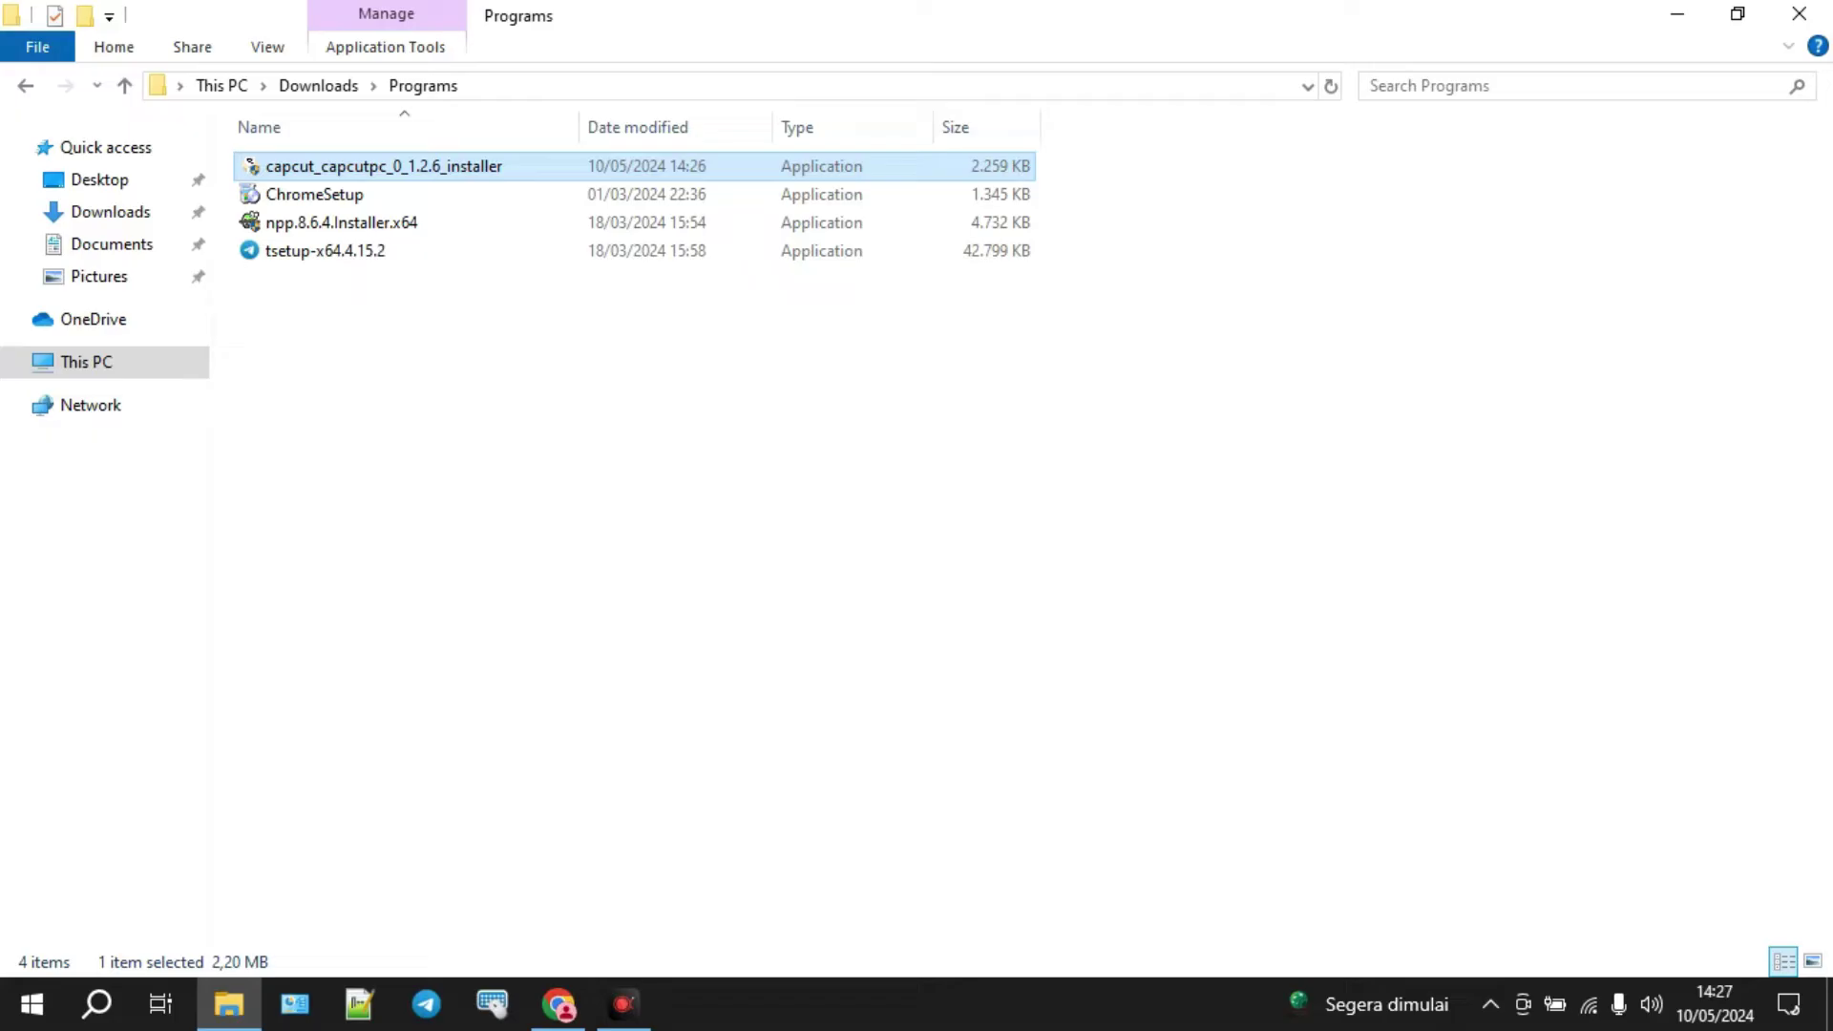
key(Return)
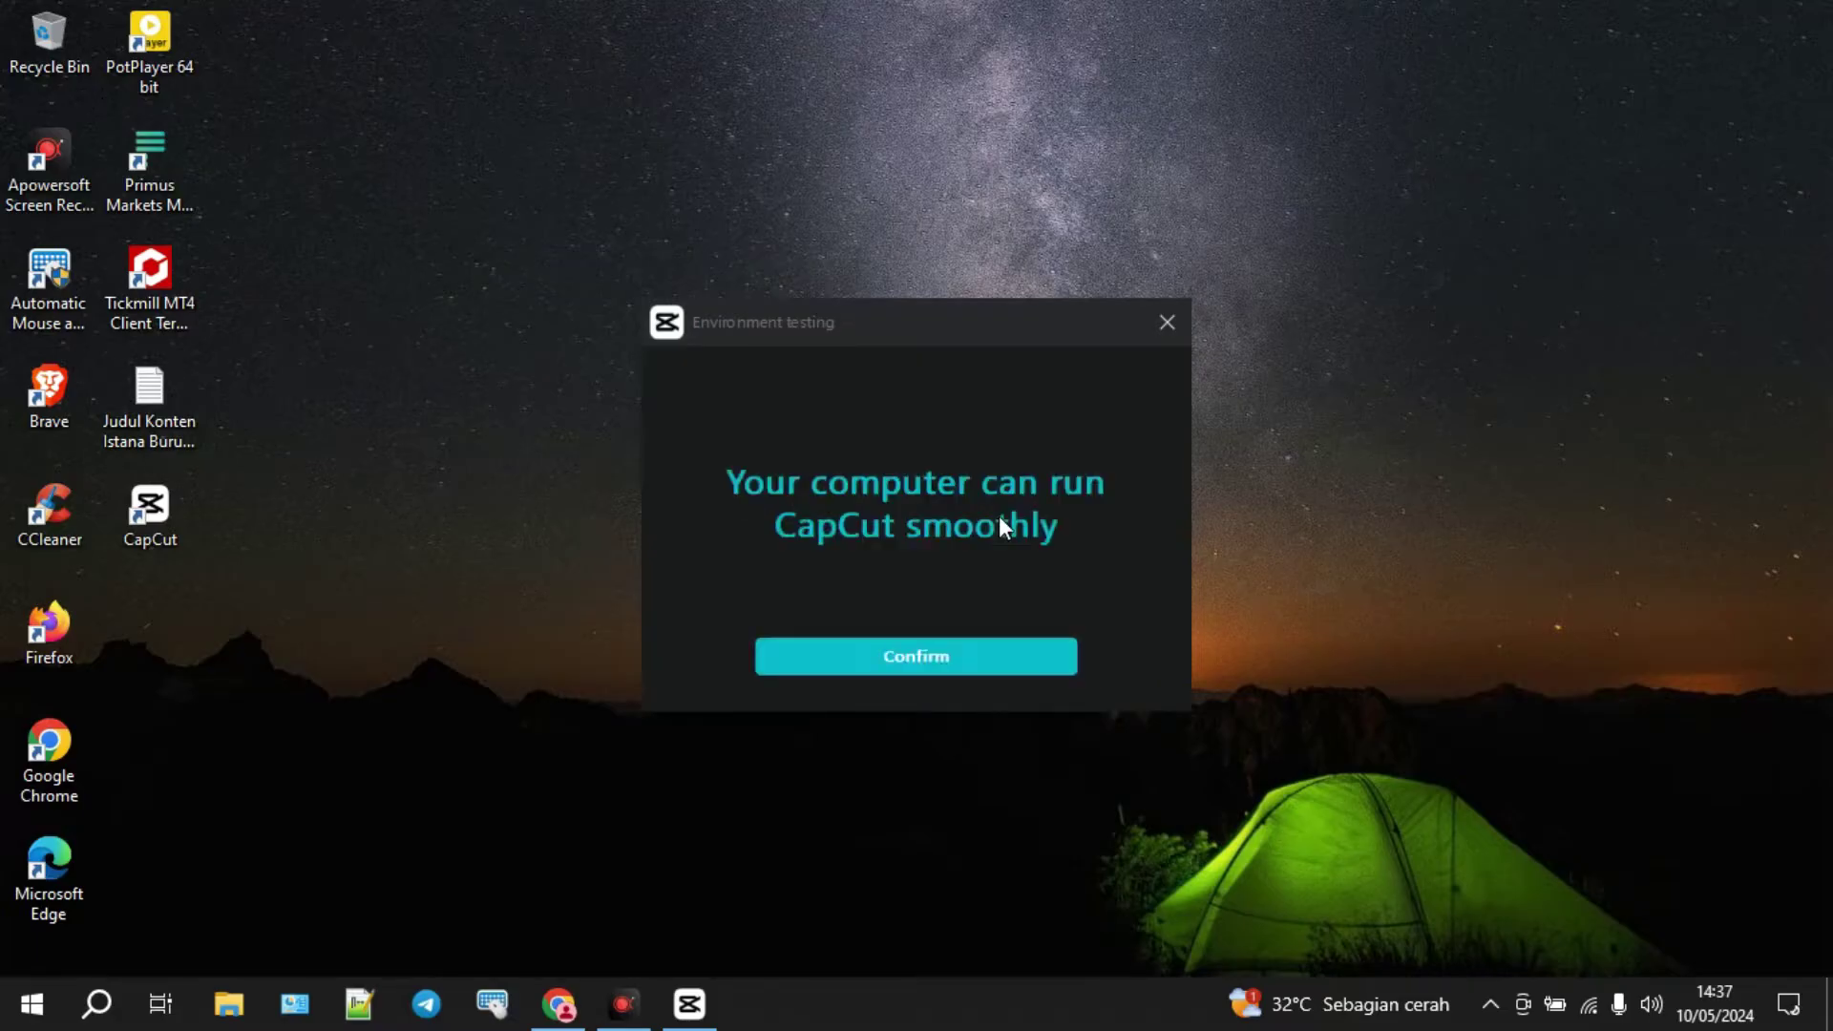
- Confirm the environment test, accept CapCut's Terms of Service and Privacy Policy, and create a new project
click(915, 653)
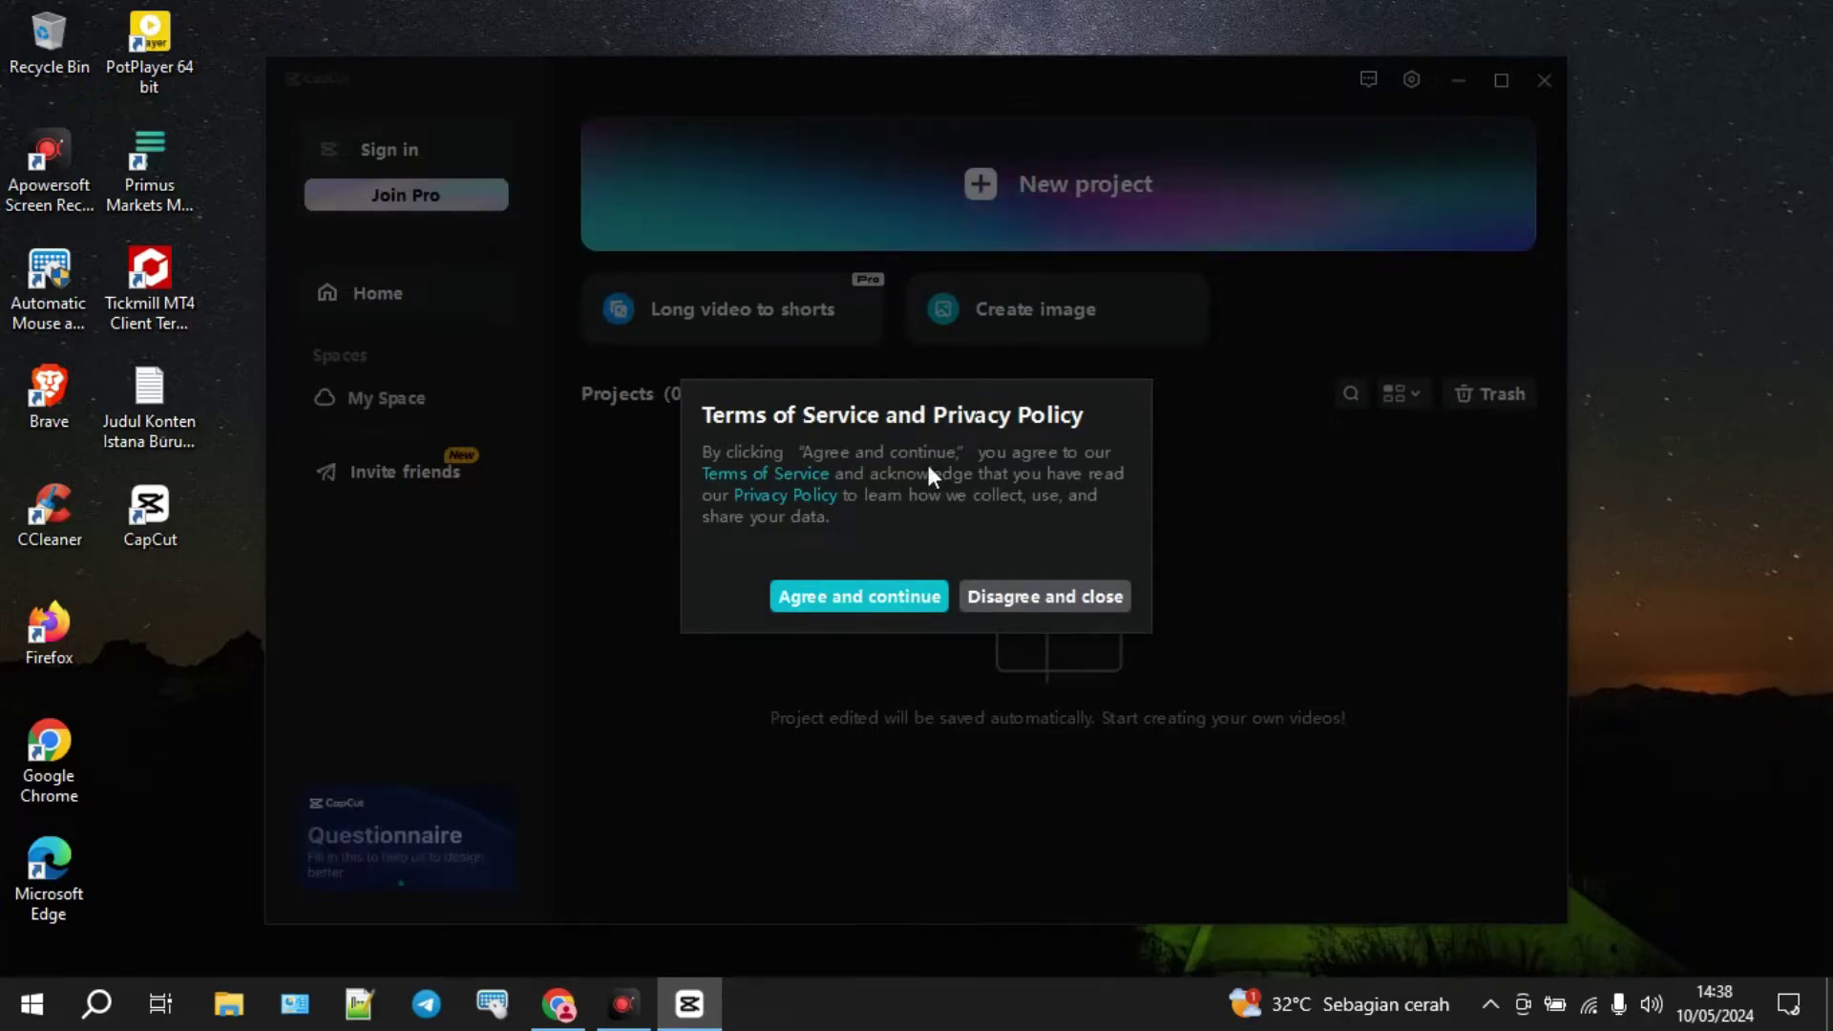
click(862, 597)
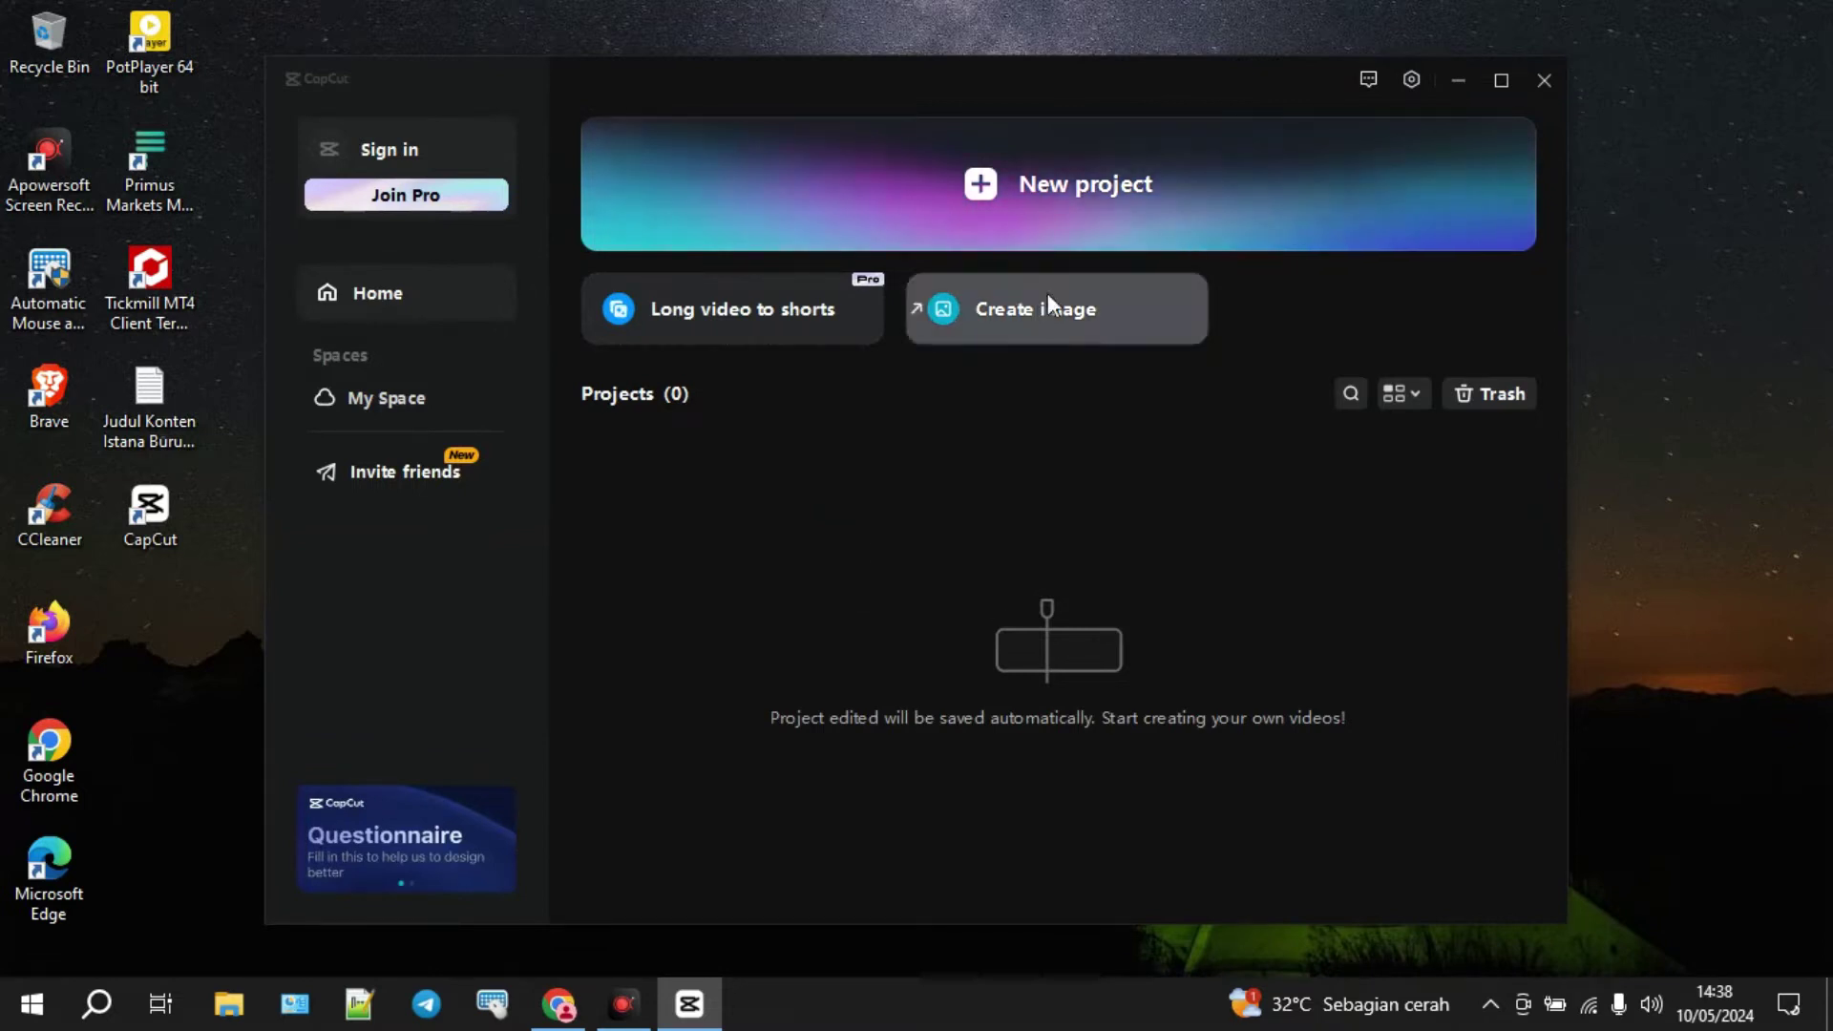
click(1071, 165)
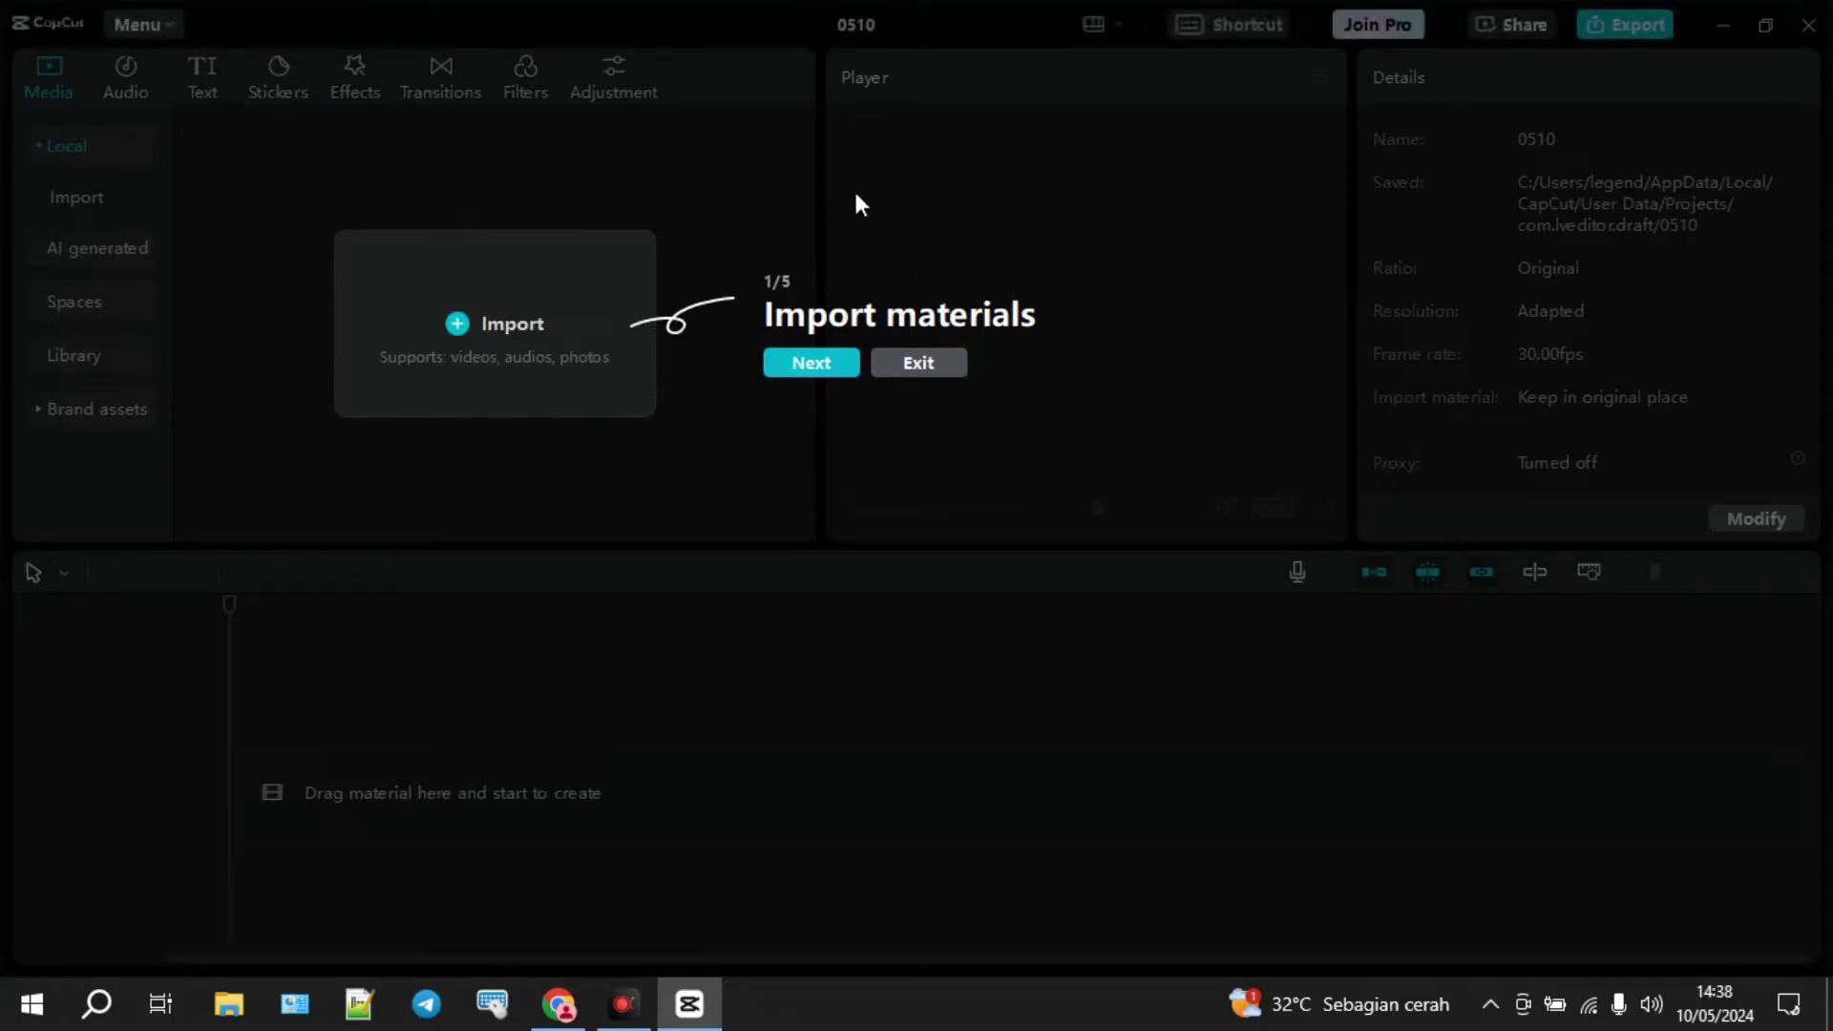
- Go through the five-part introductory walkthrough to its end, dismiss the help tip and play the example video
click(809, 364)
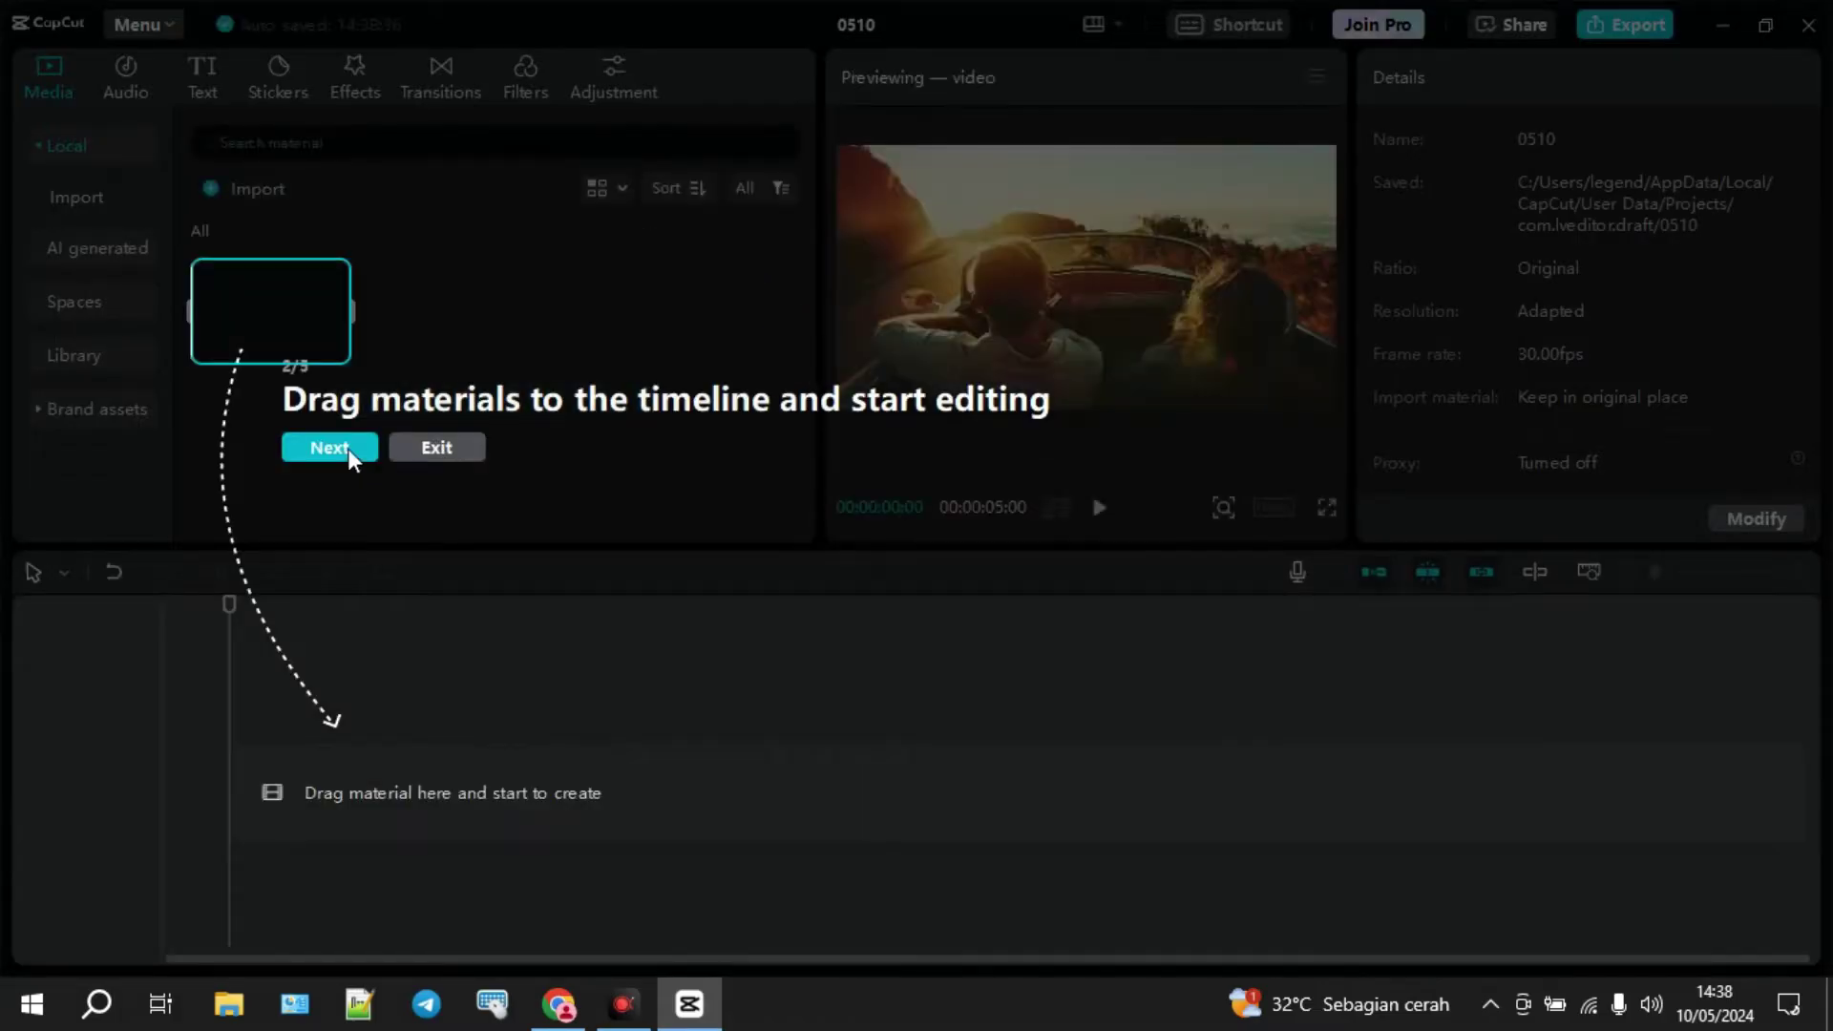
click(329, 448)
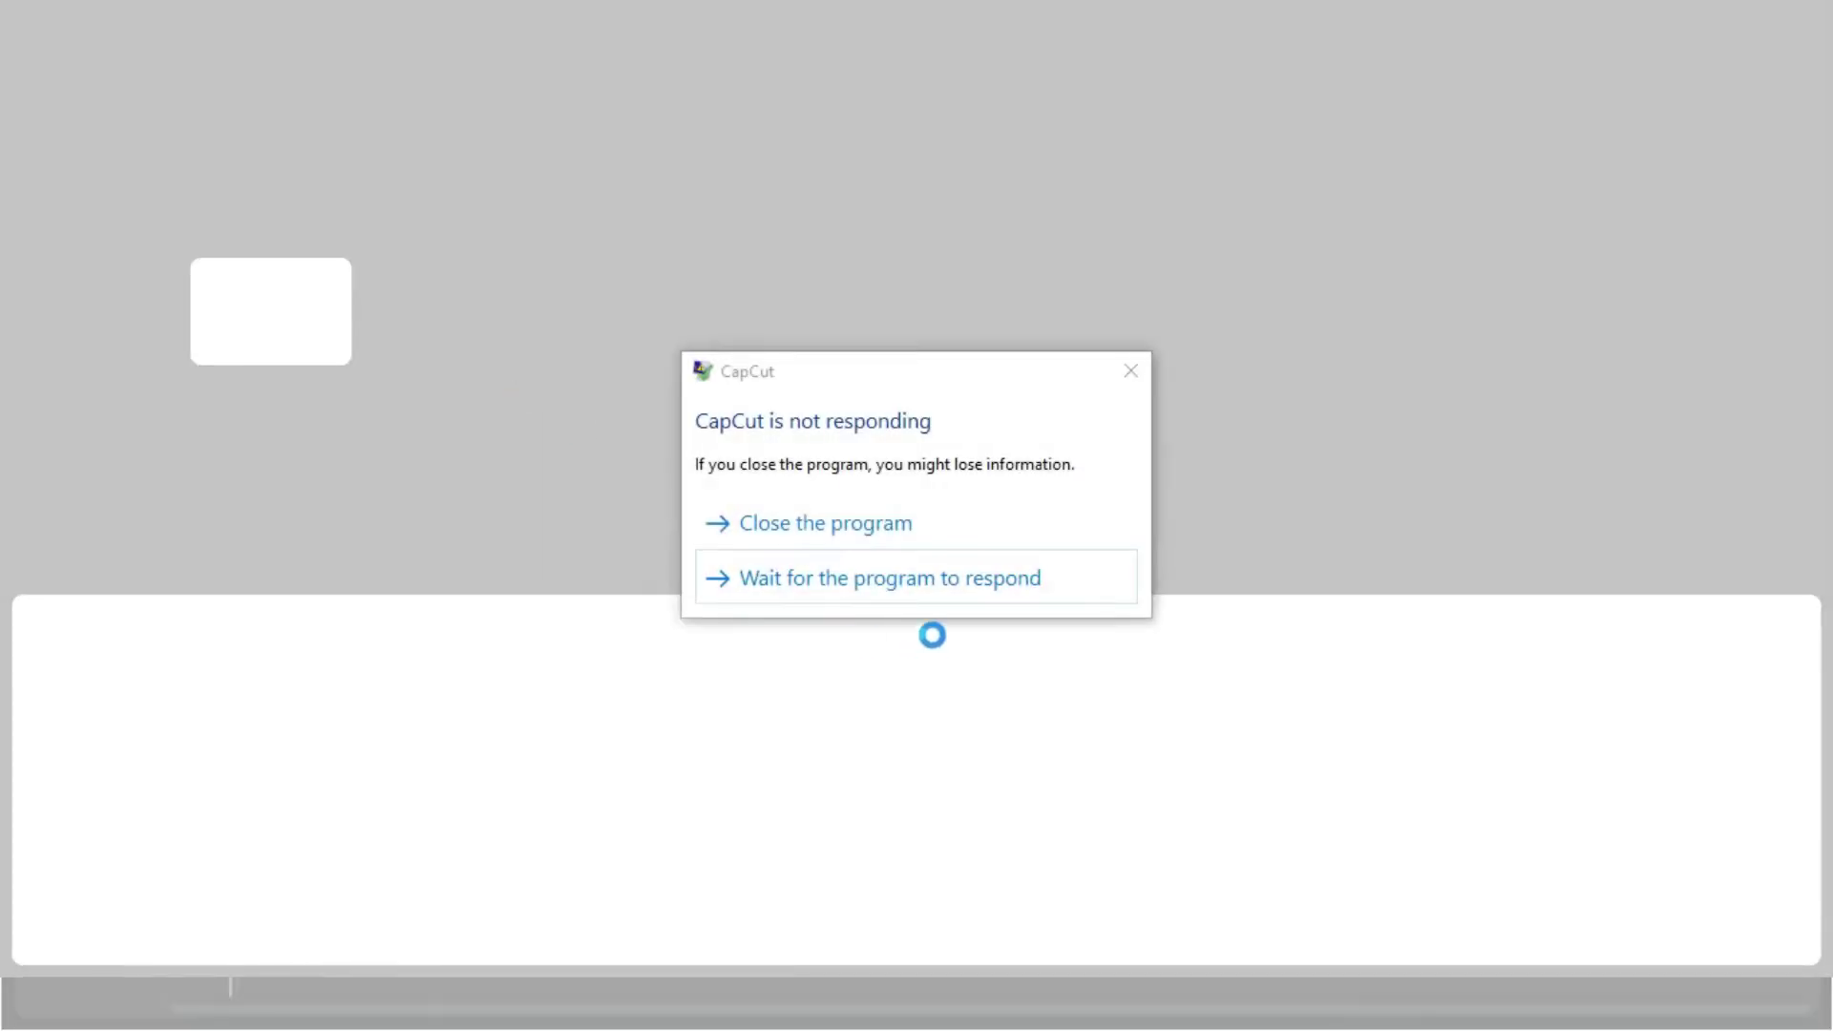
click(935, 578)
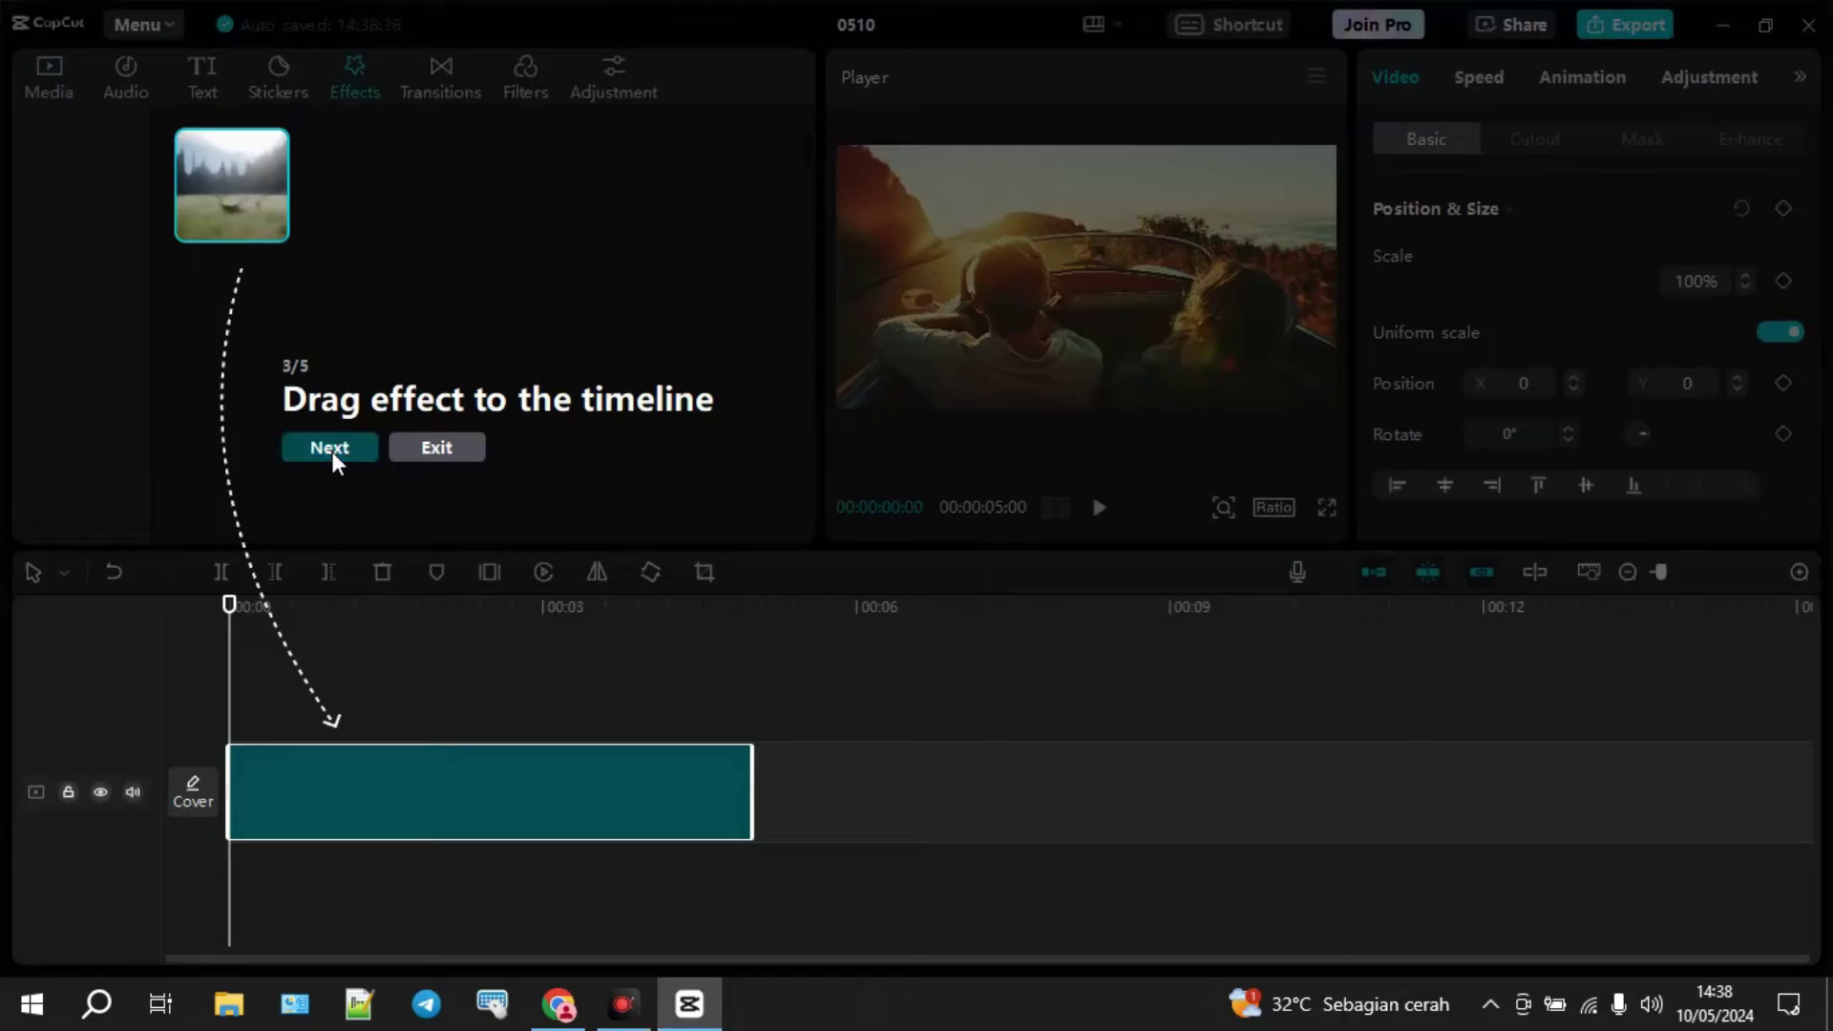
click(331, 448)
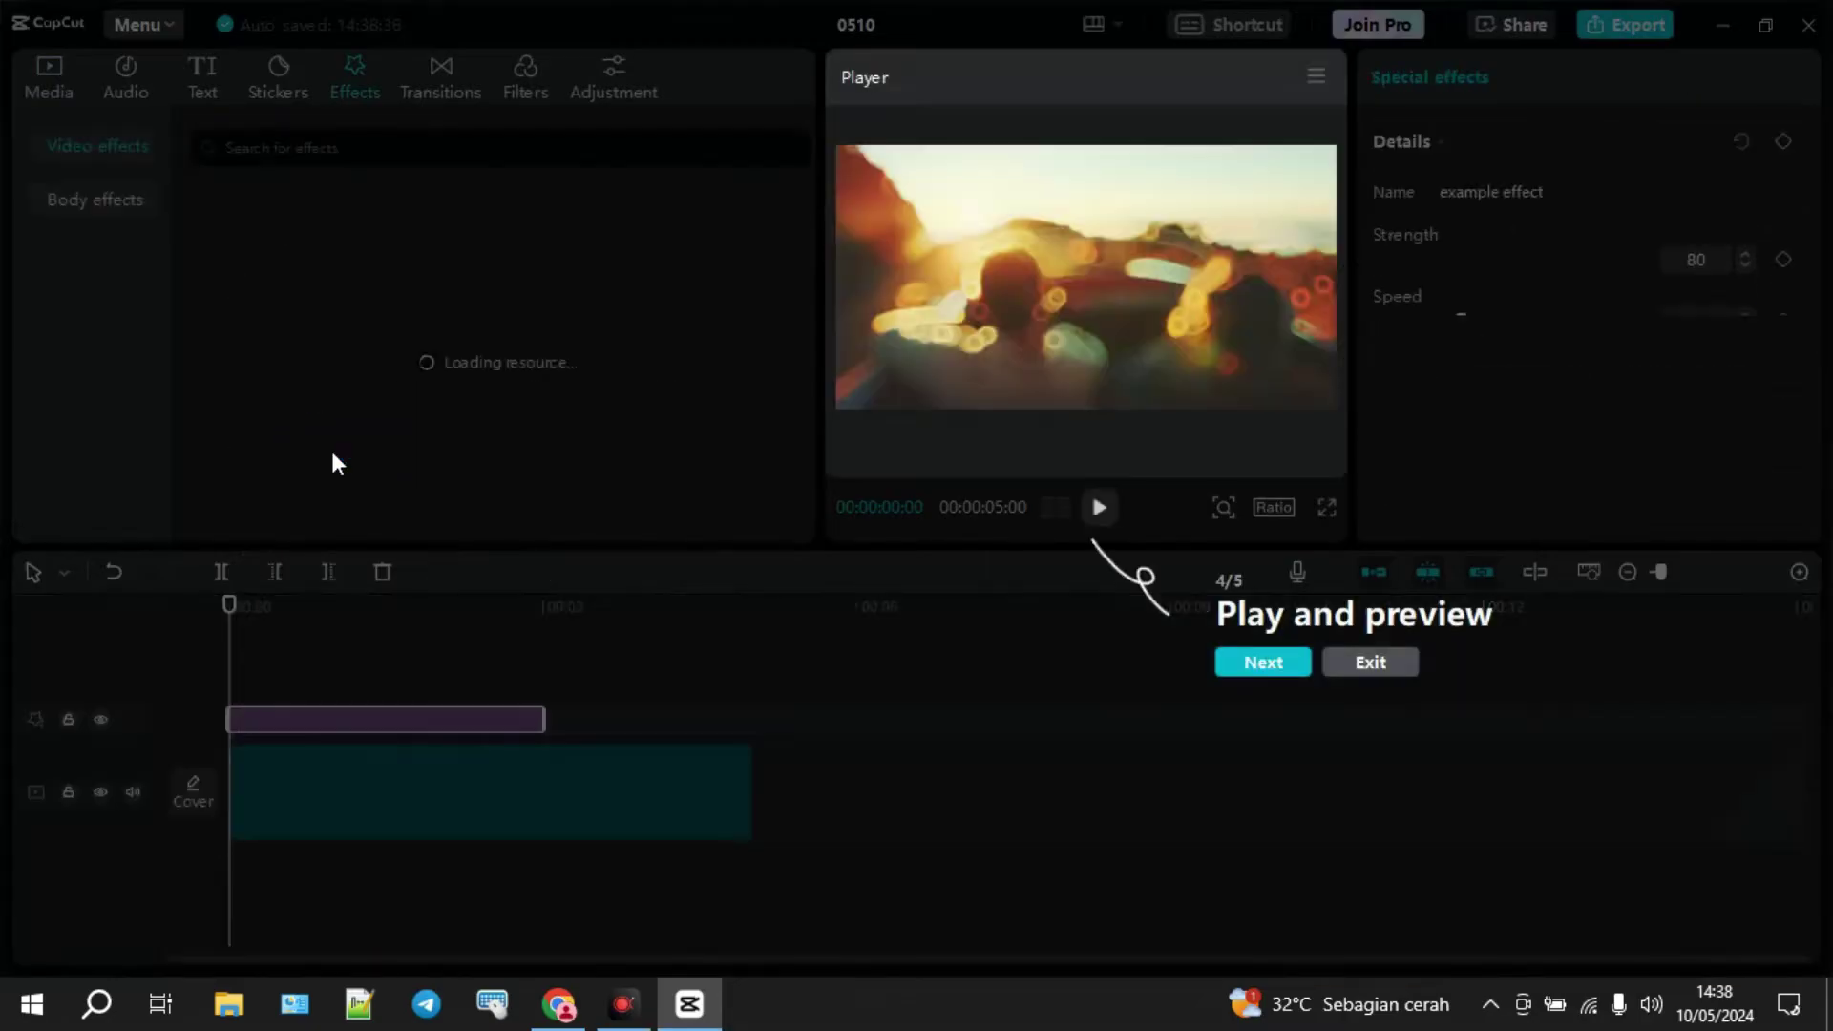
click(1269, 667)
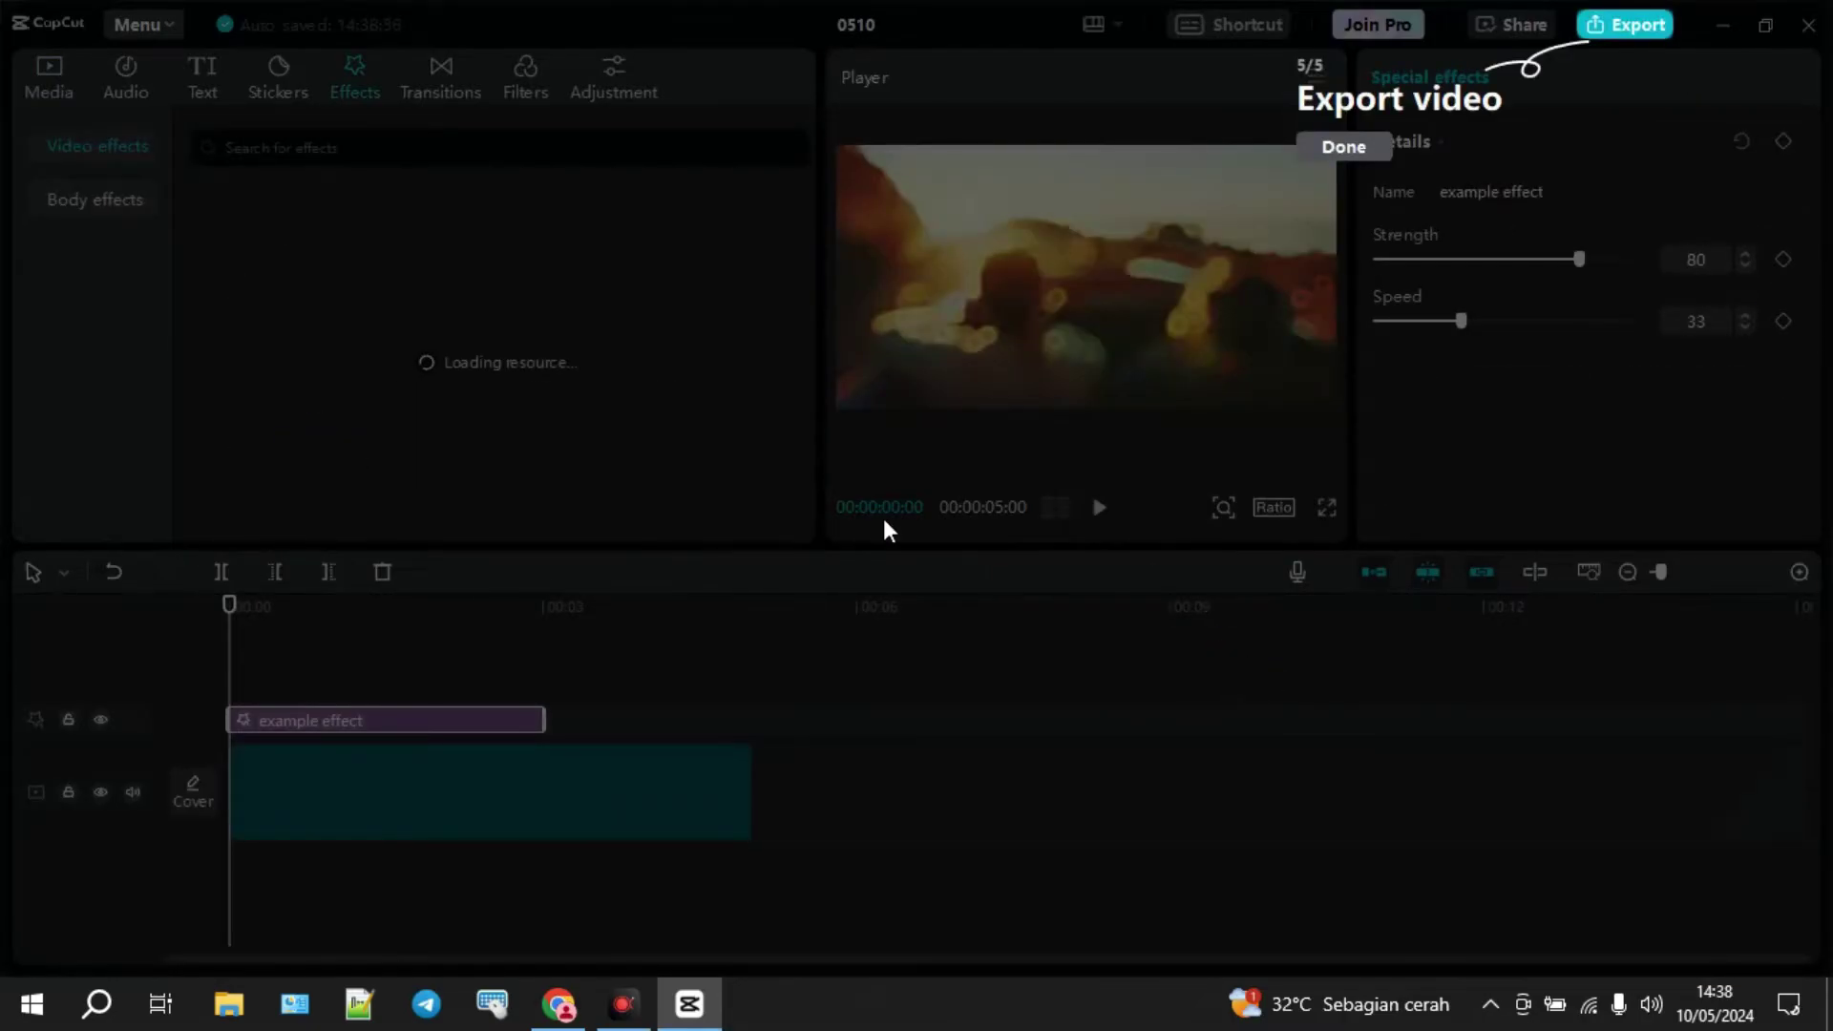
click(1344, 145)
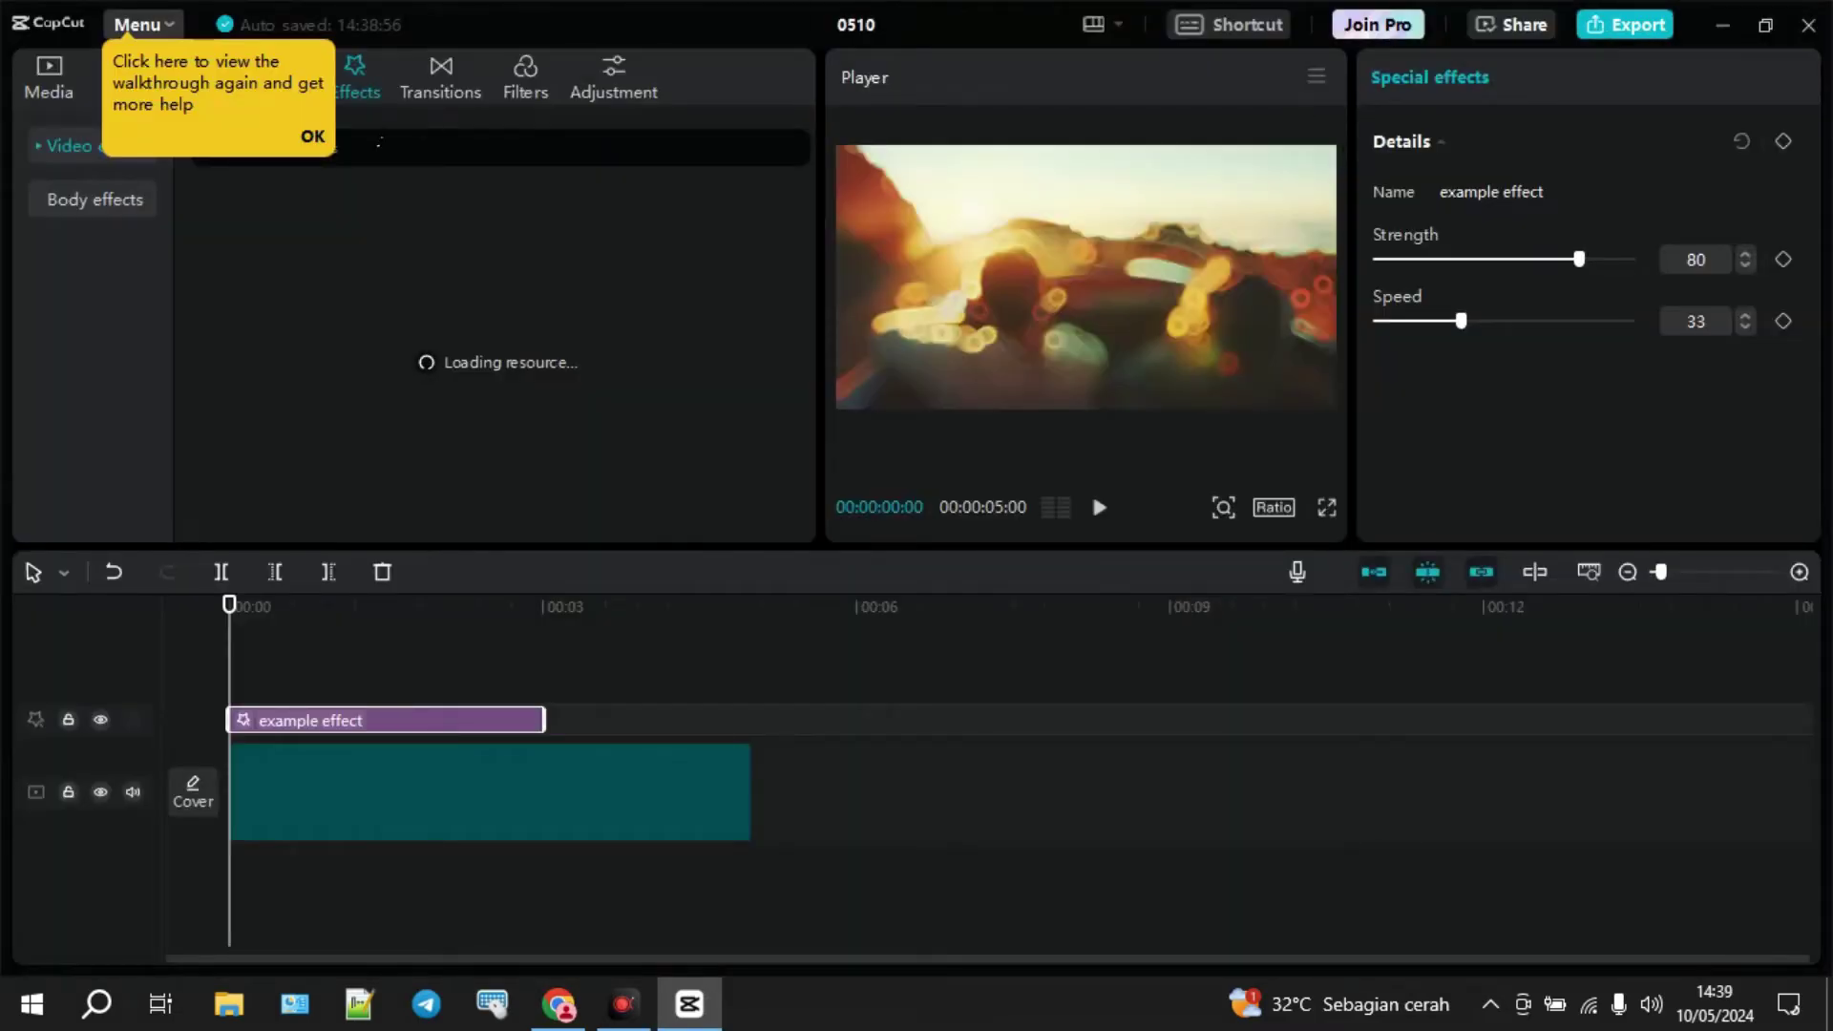
click(312, 136)
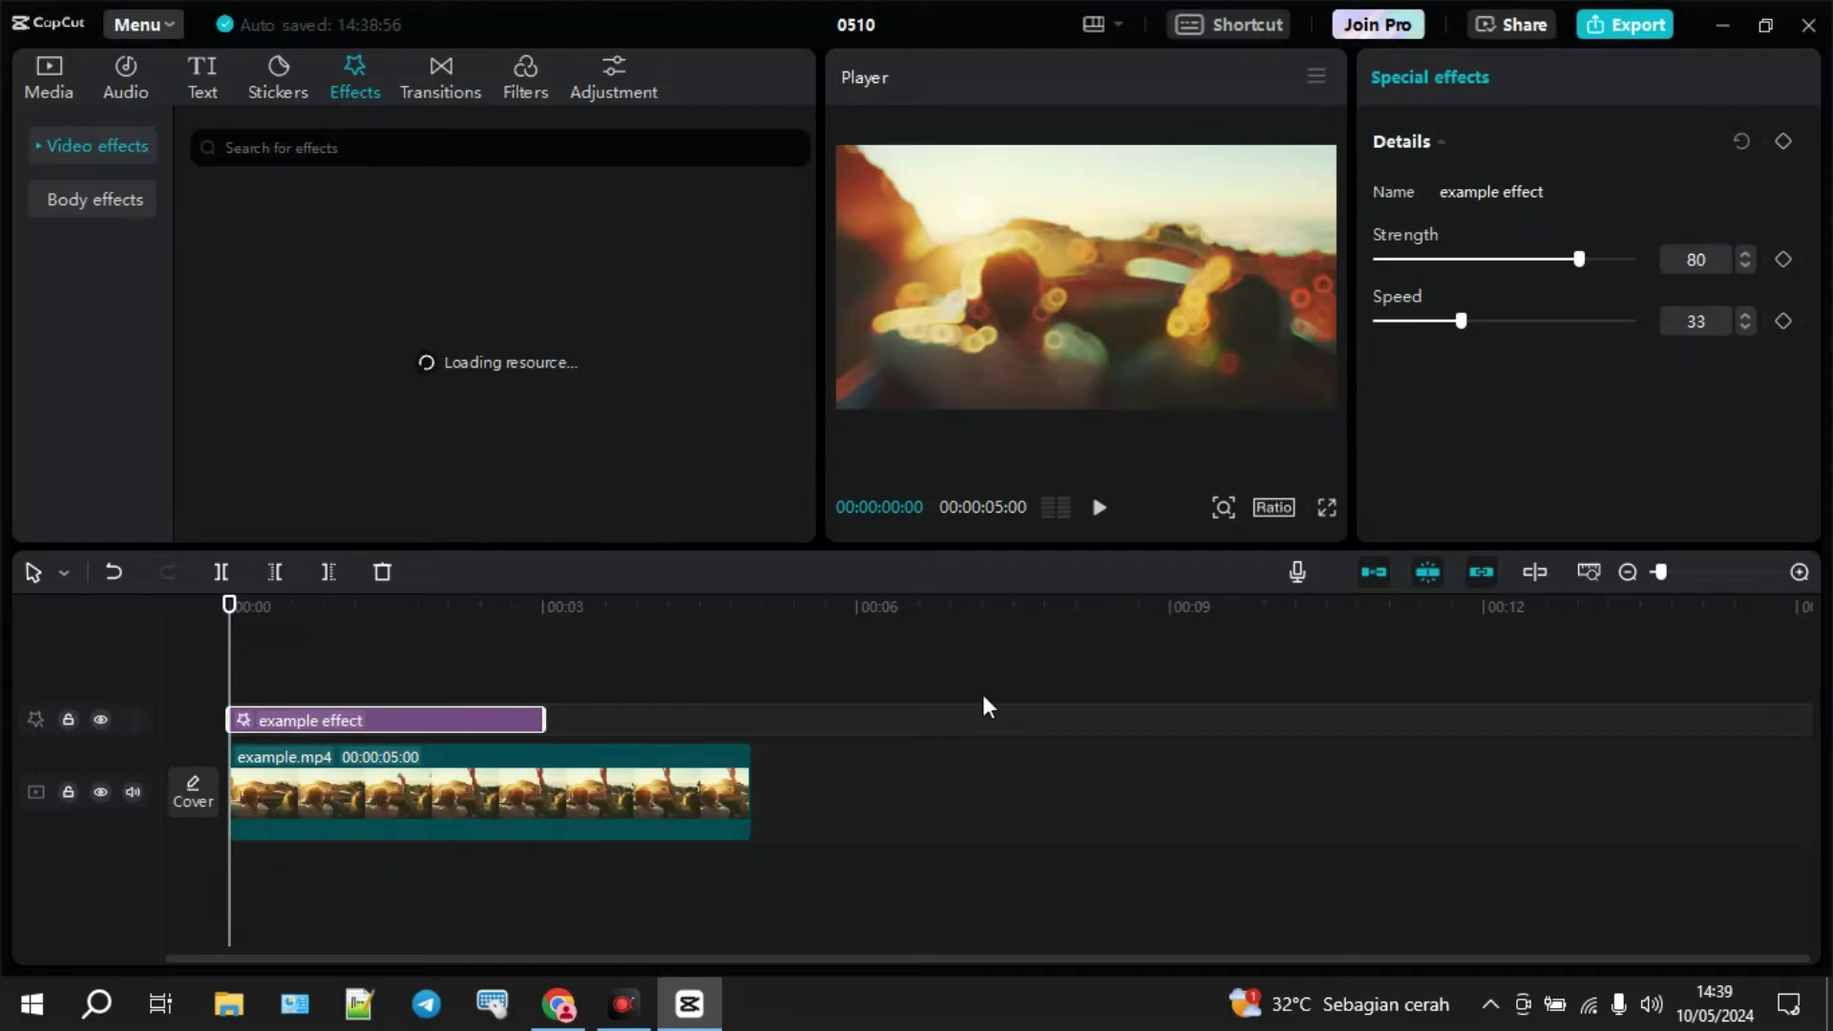
click(1099, 511)
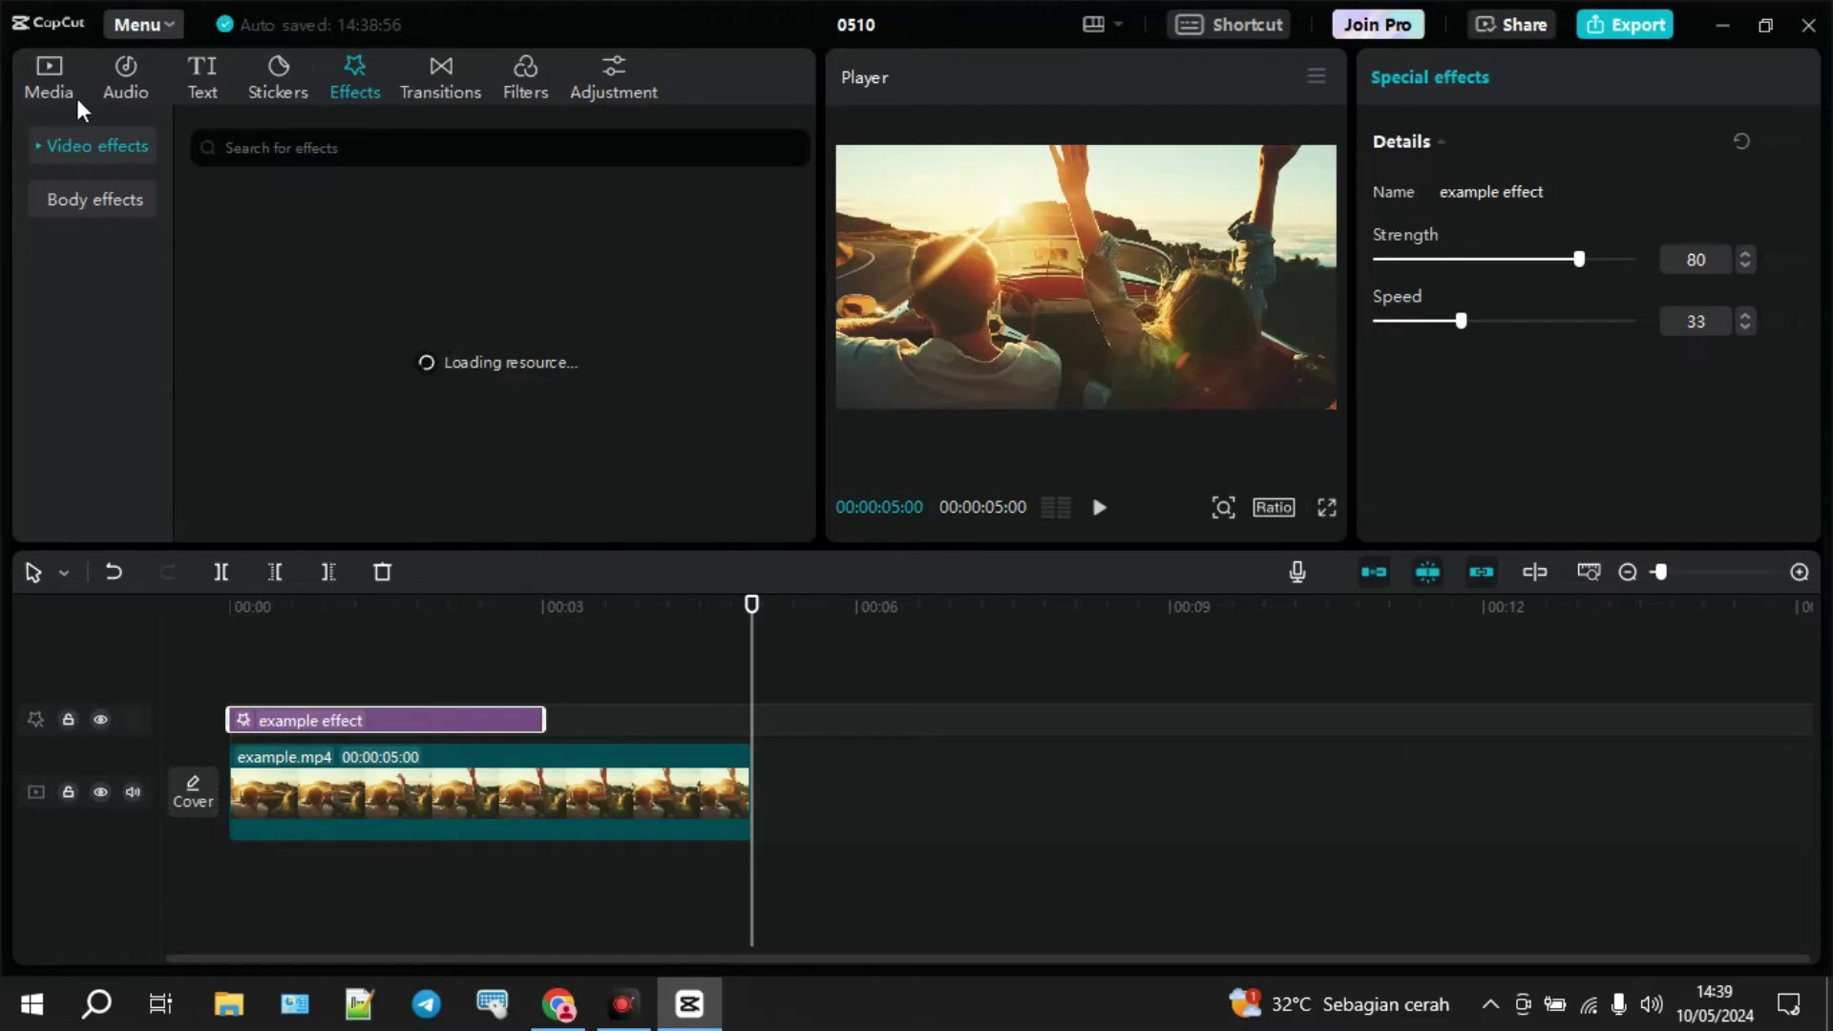
- Delete the example effect and the example.mp4 clip from the timeline, and remove example.mp4 from the project's media
click(49, 78)
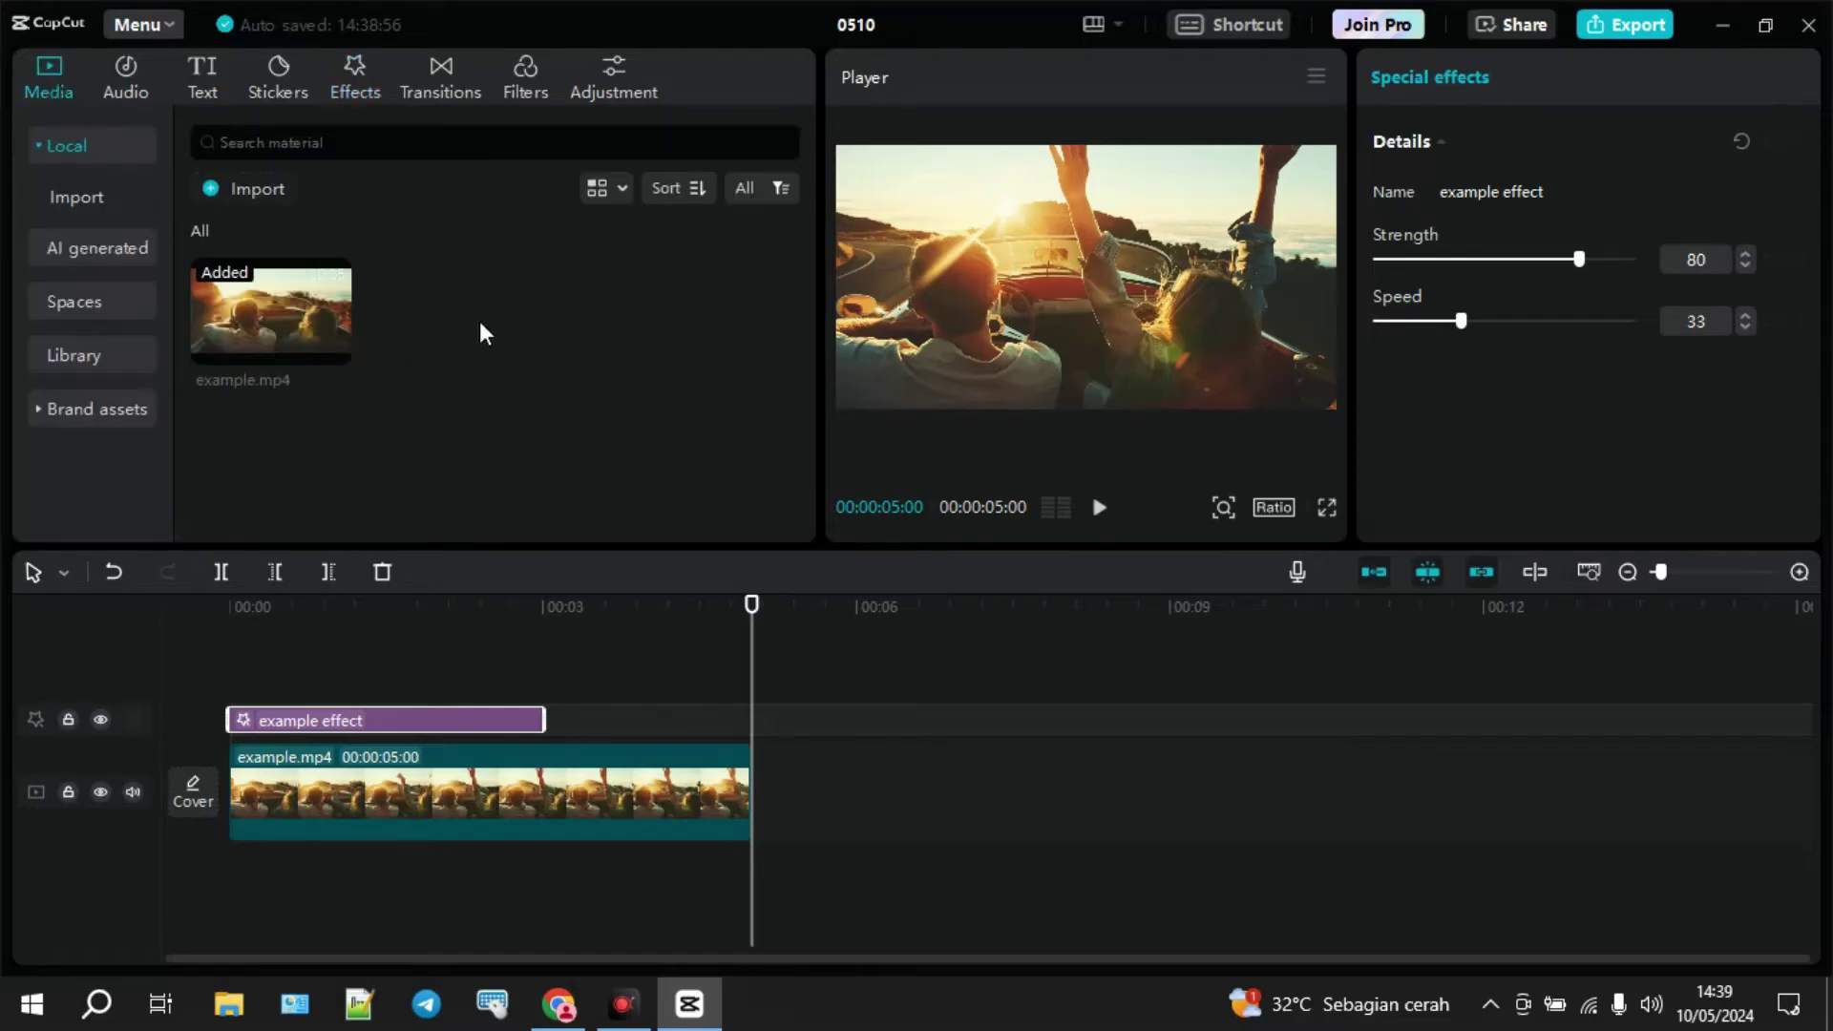
click(637, 787)
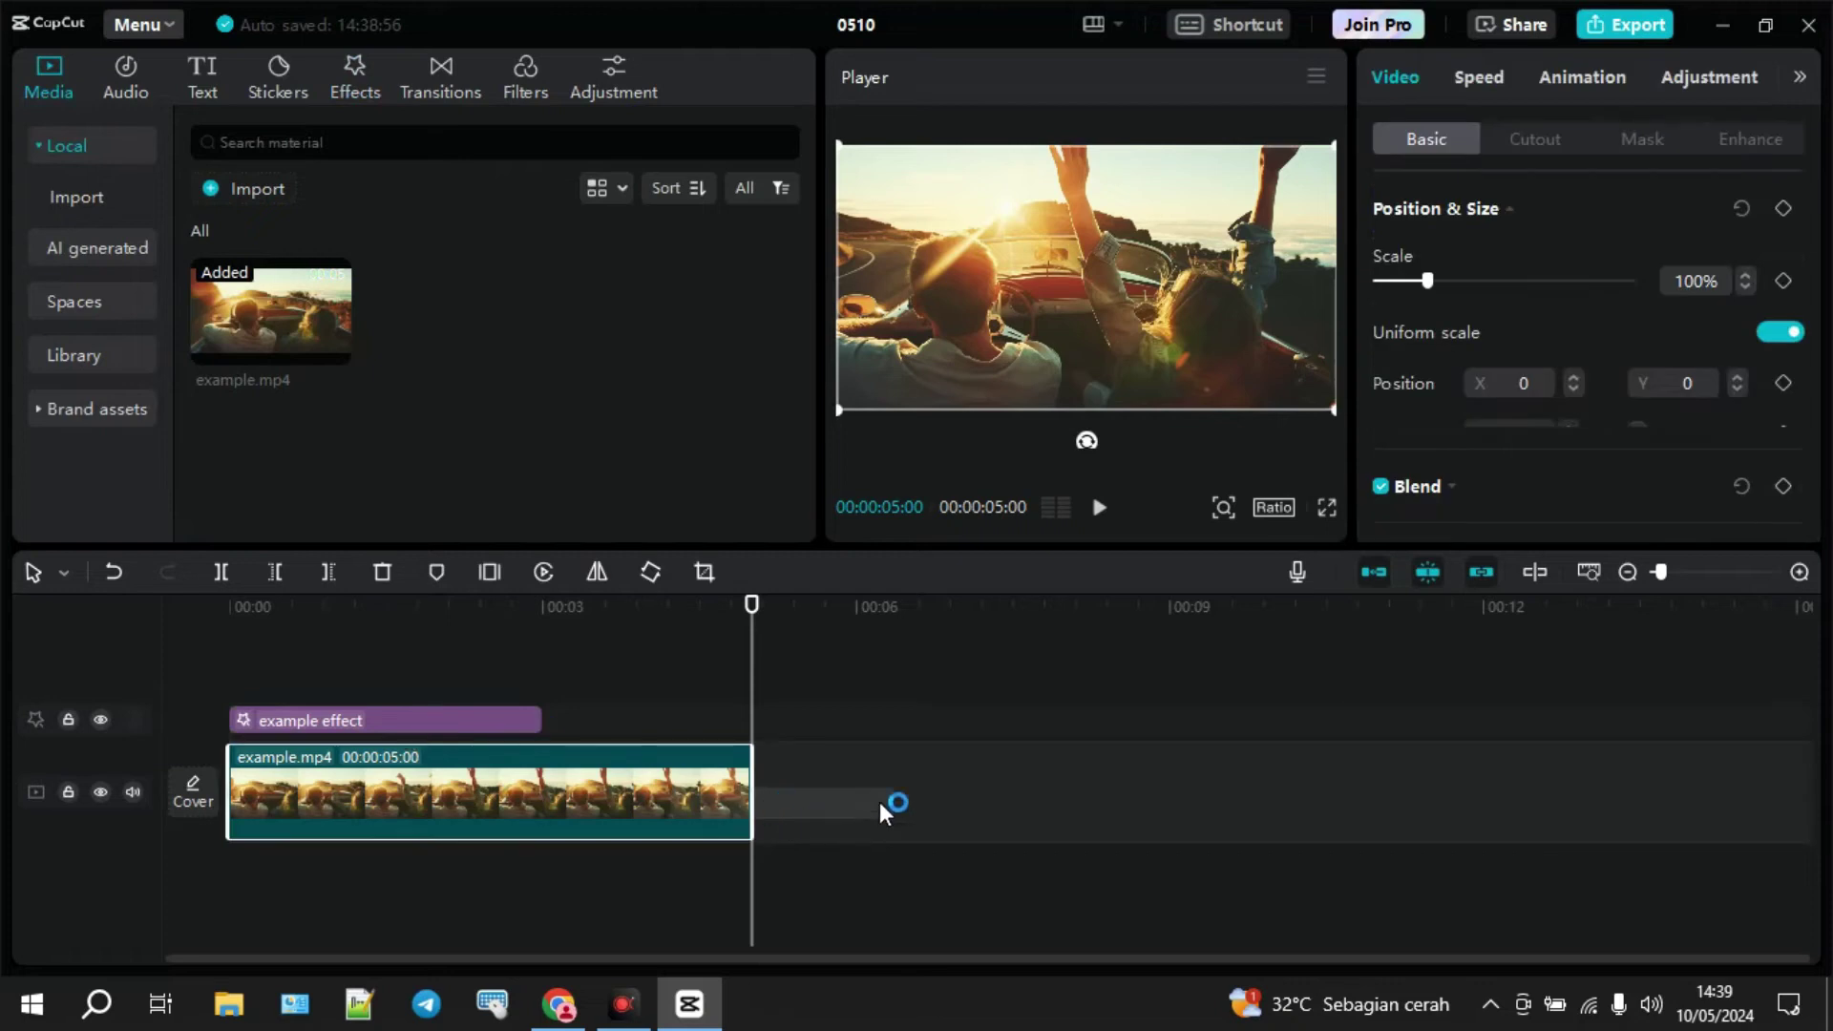
drag(879, 802, 894, 707)
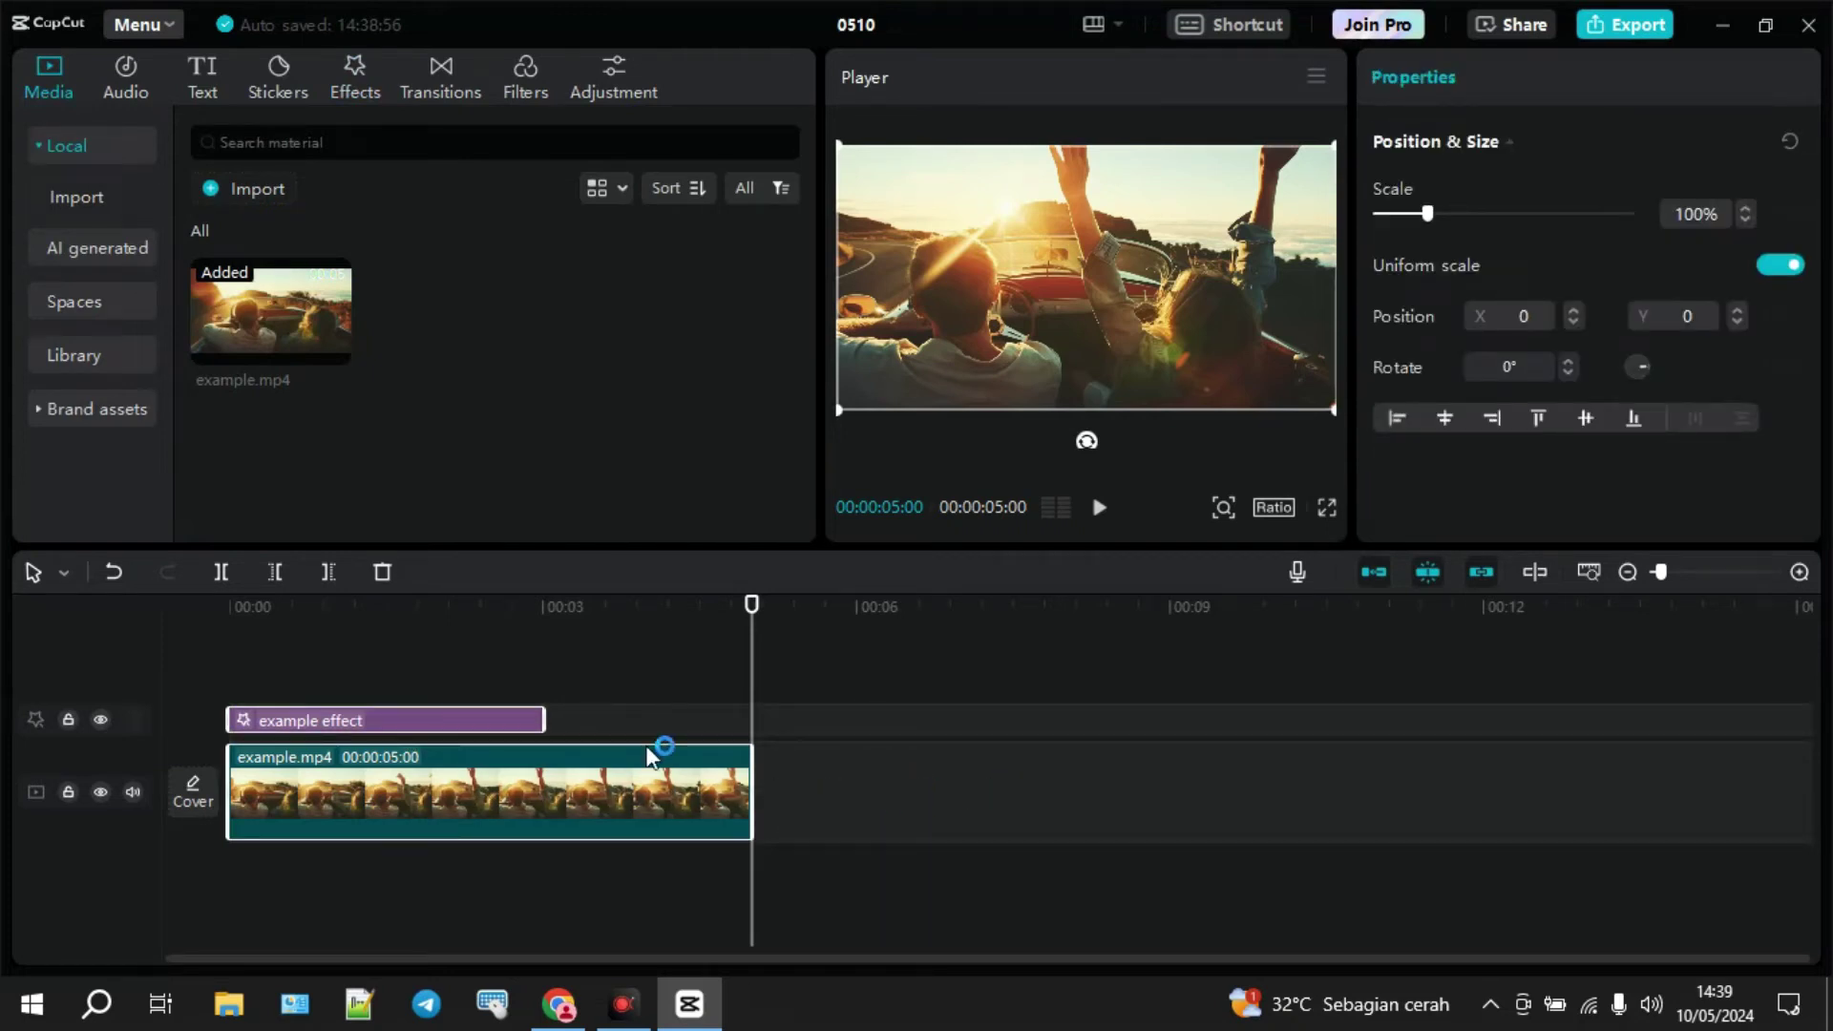
click(473, 736)
click(324, 713)
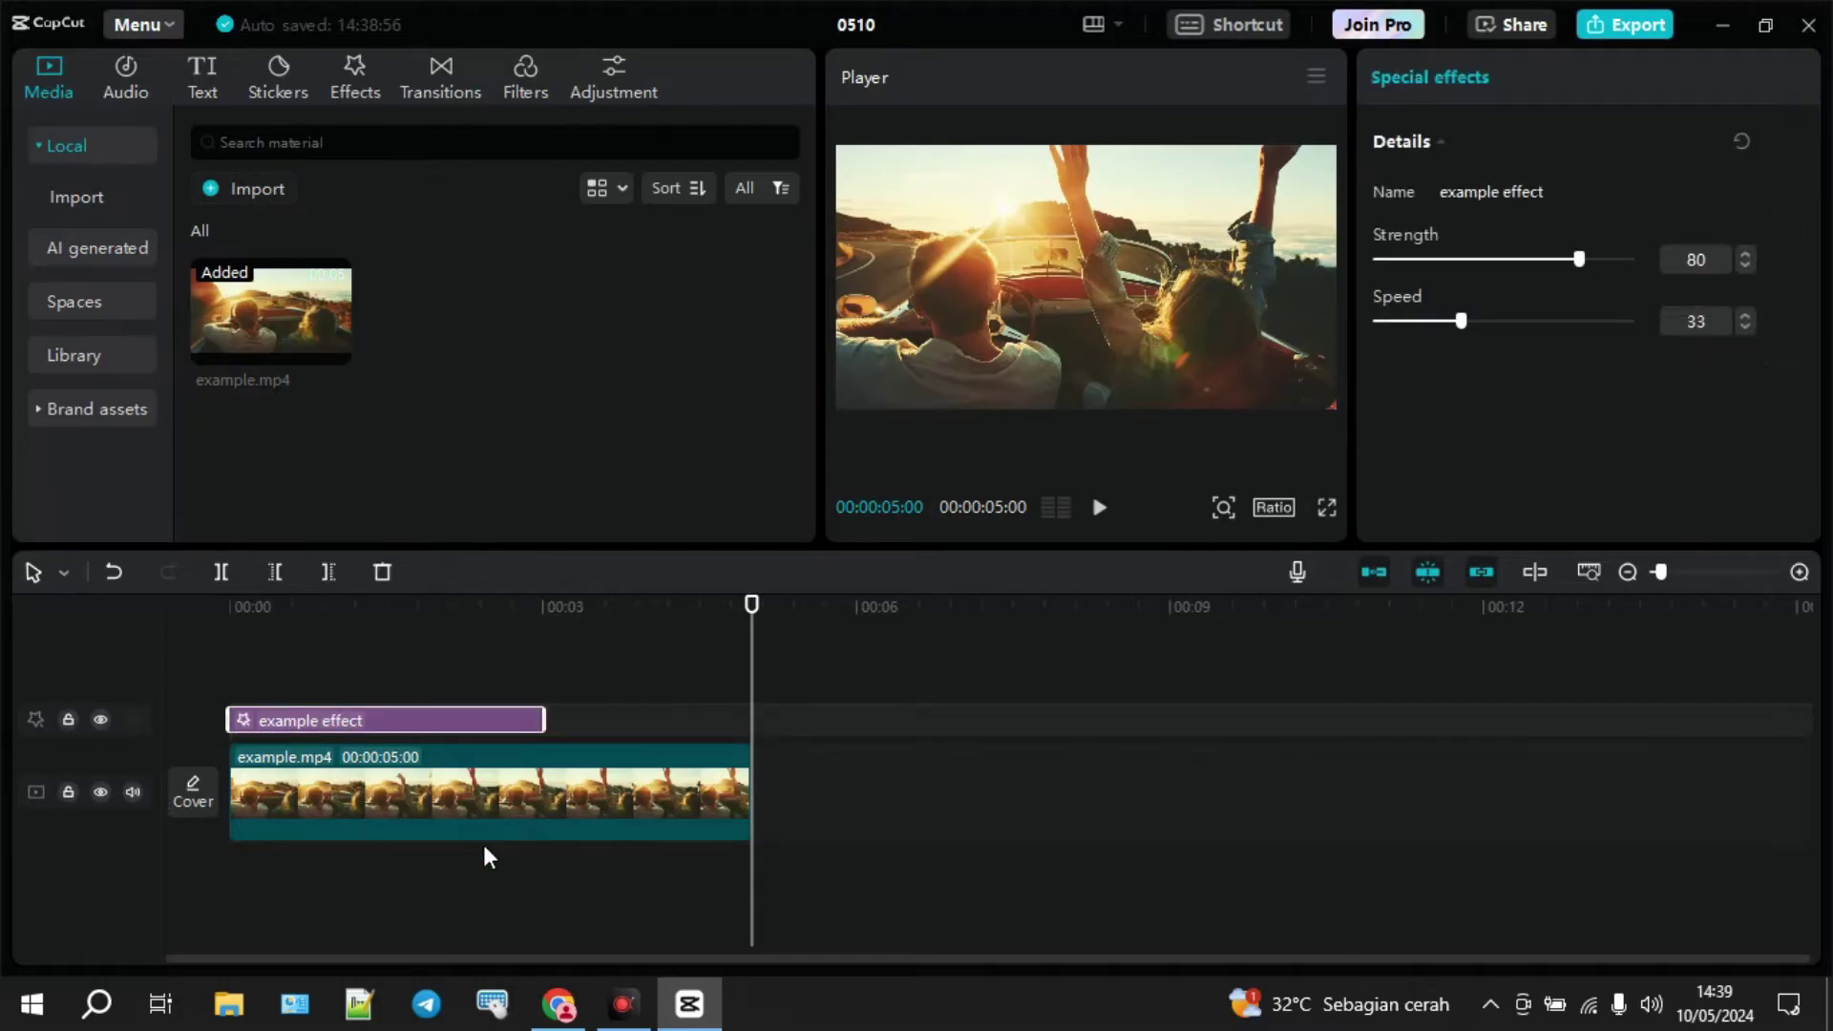
key(Delete)
click(474, 792)
key(Delete)
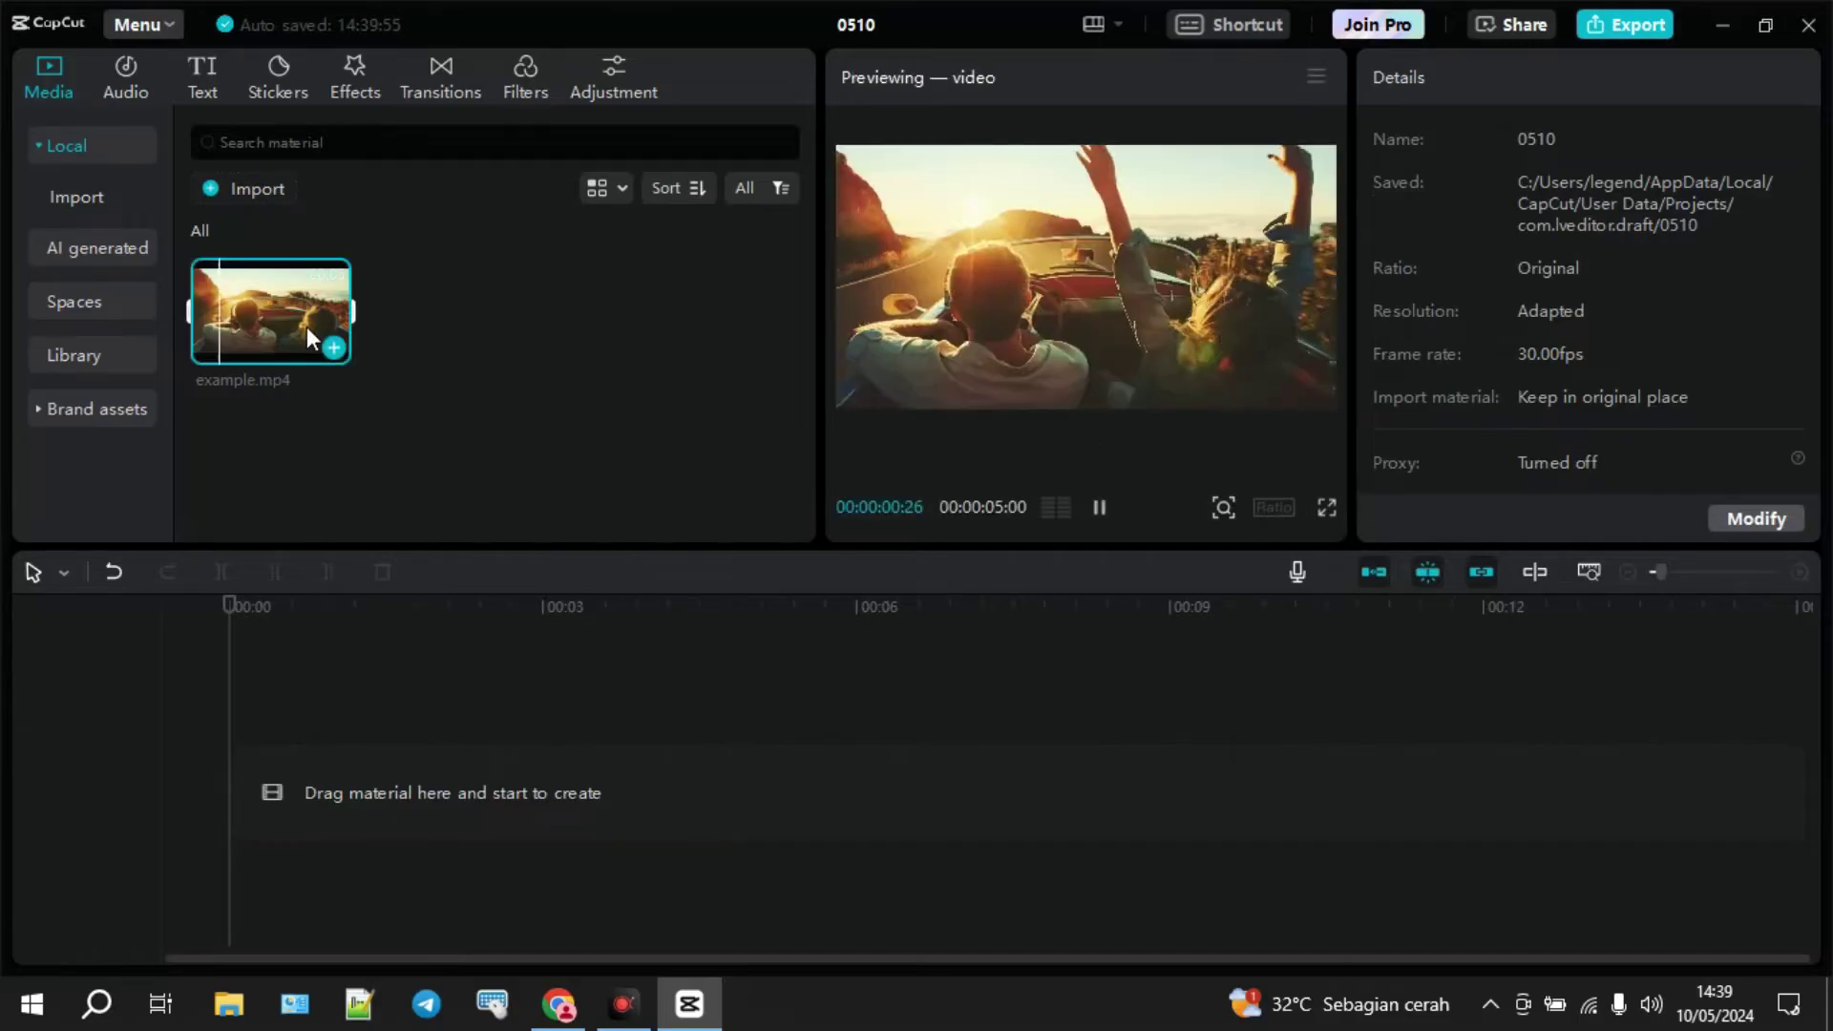
key(Delete)
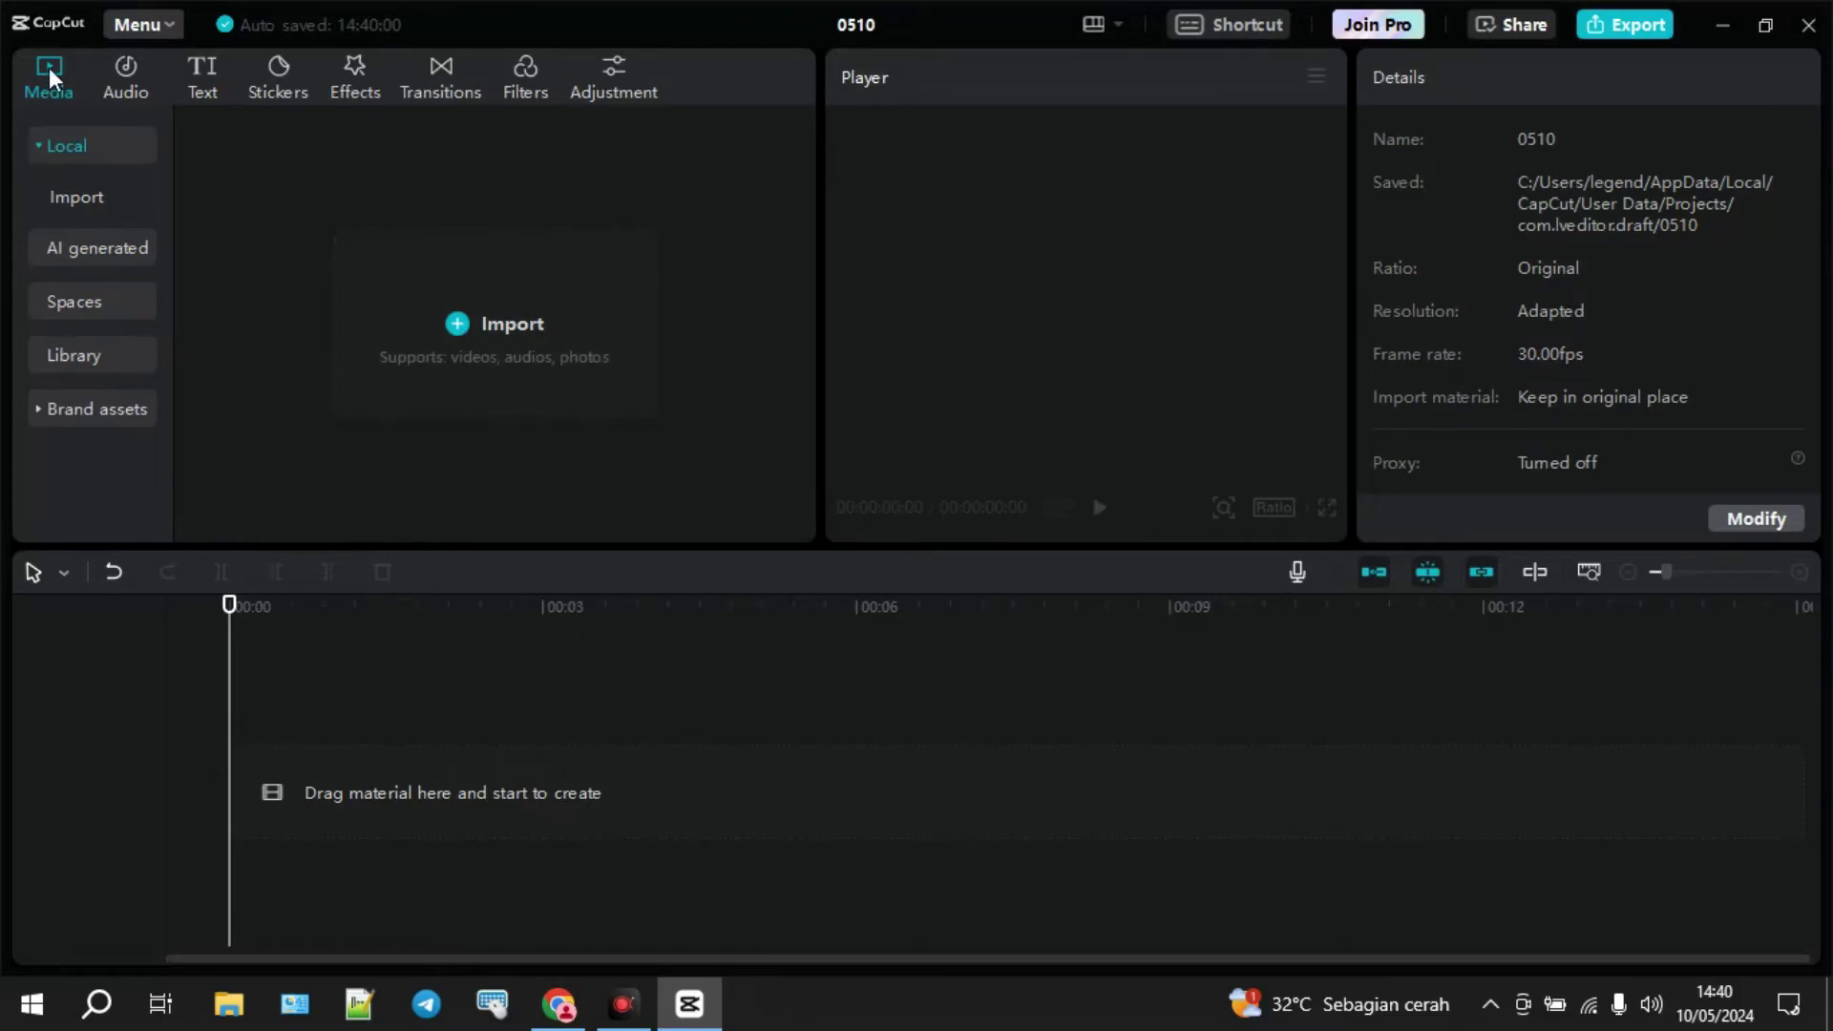
- Import the video 20240510_141137 from the Data (D:) drive into the project's media
click(535, 324)
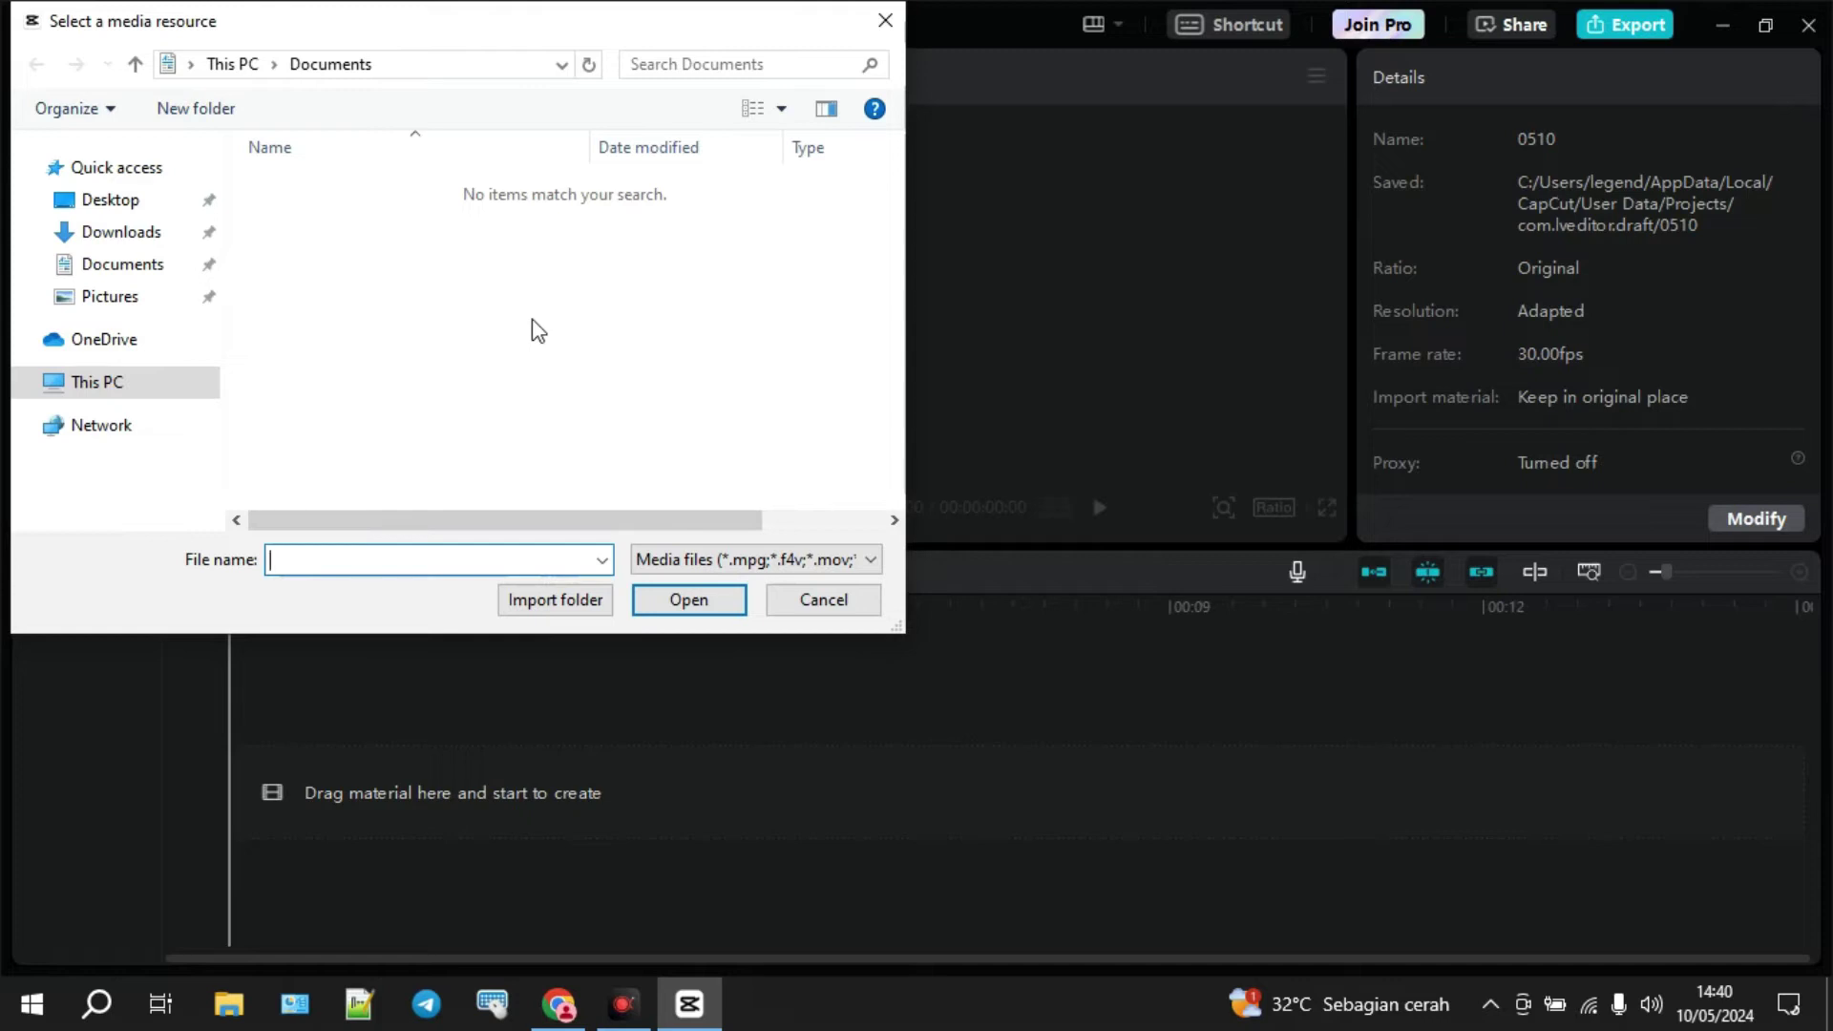
click(107, 387)
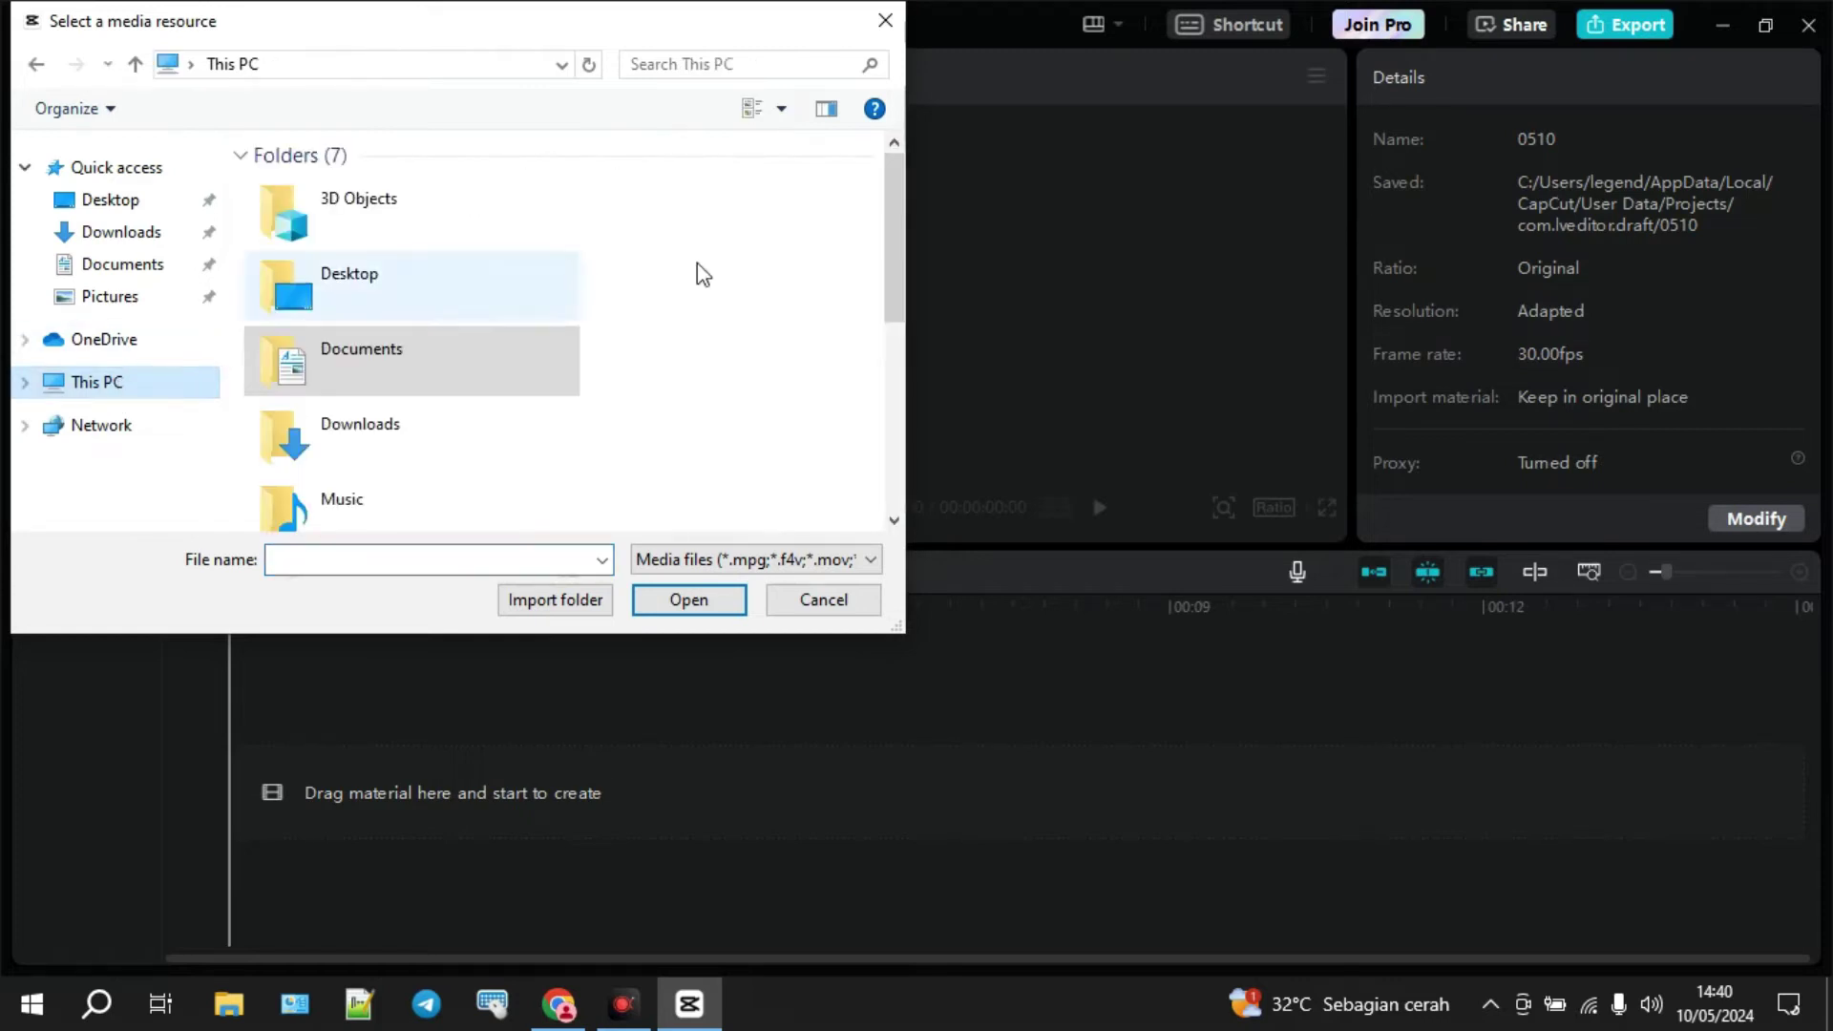
drag(893, 248, 896, 462)
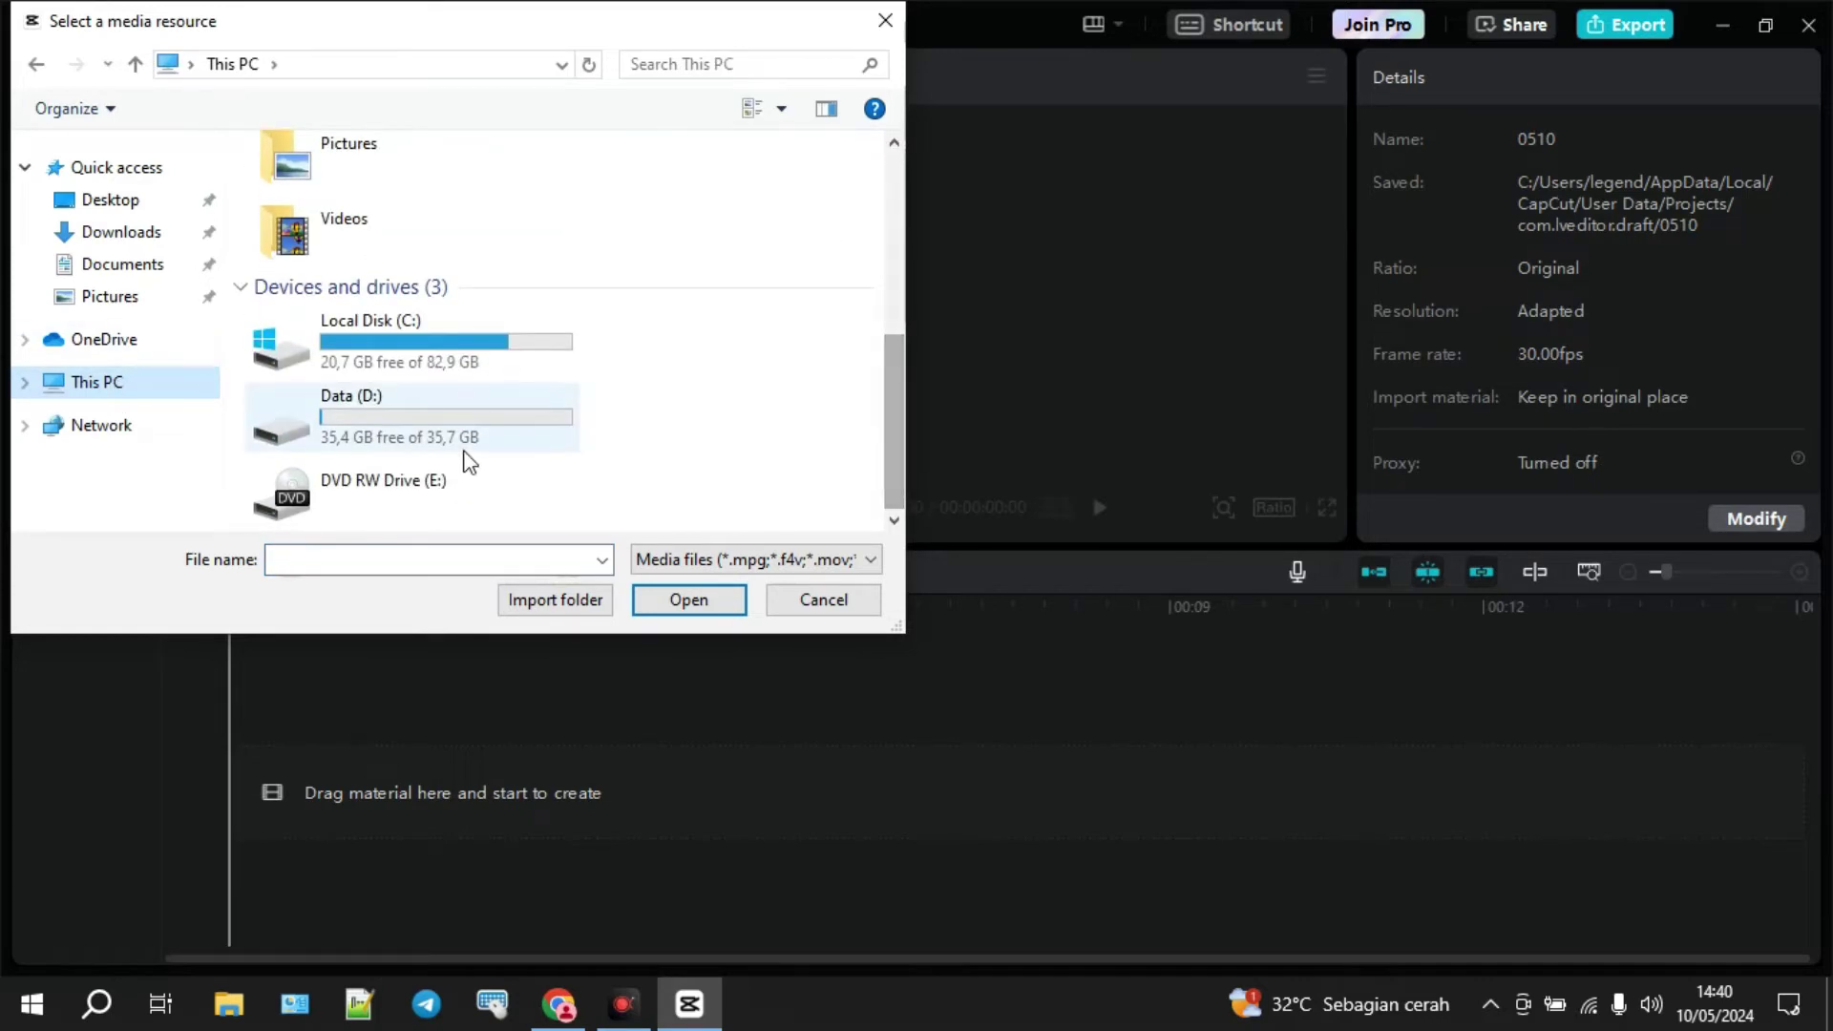
double_click(378, 418)
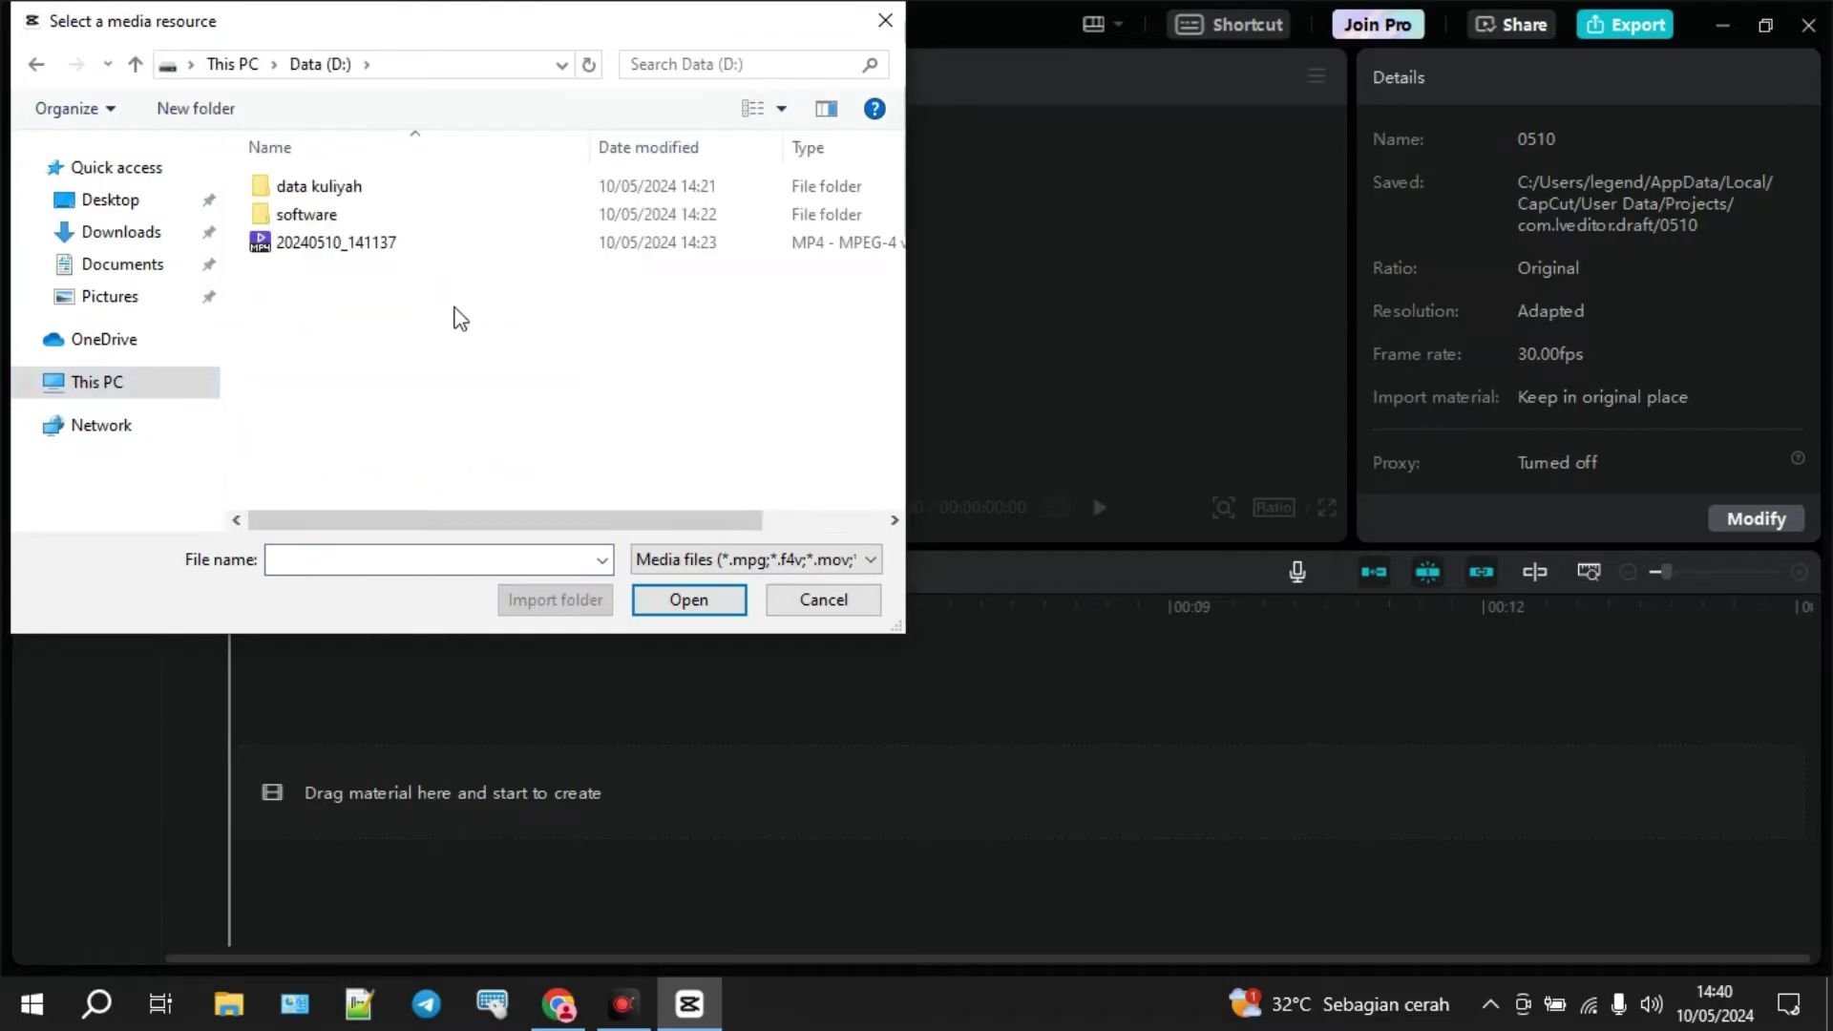
double_click(327, 245)
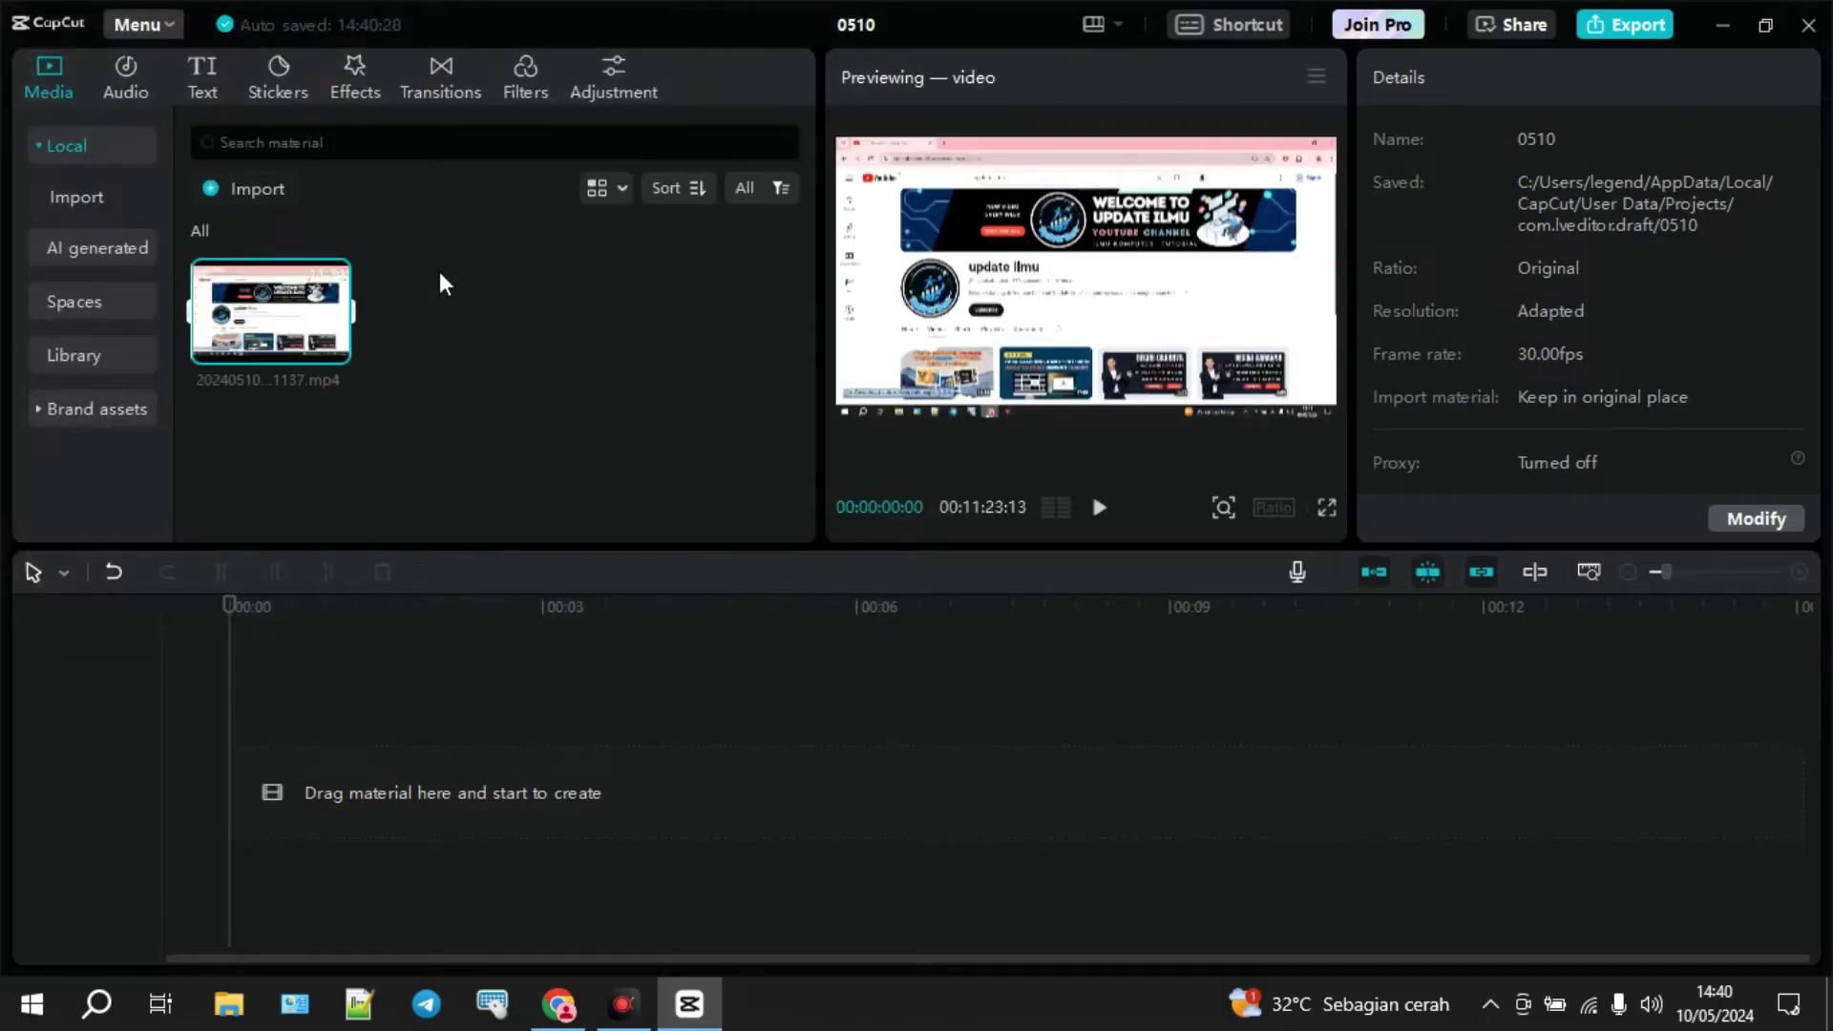
- Switch the imported media display to List and back to Grid
mouse_move(251, 345)
click(628, 188)
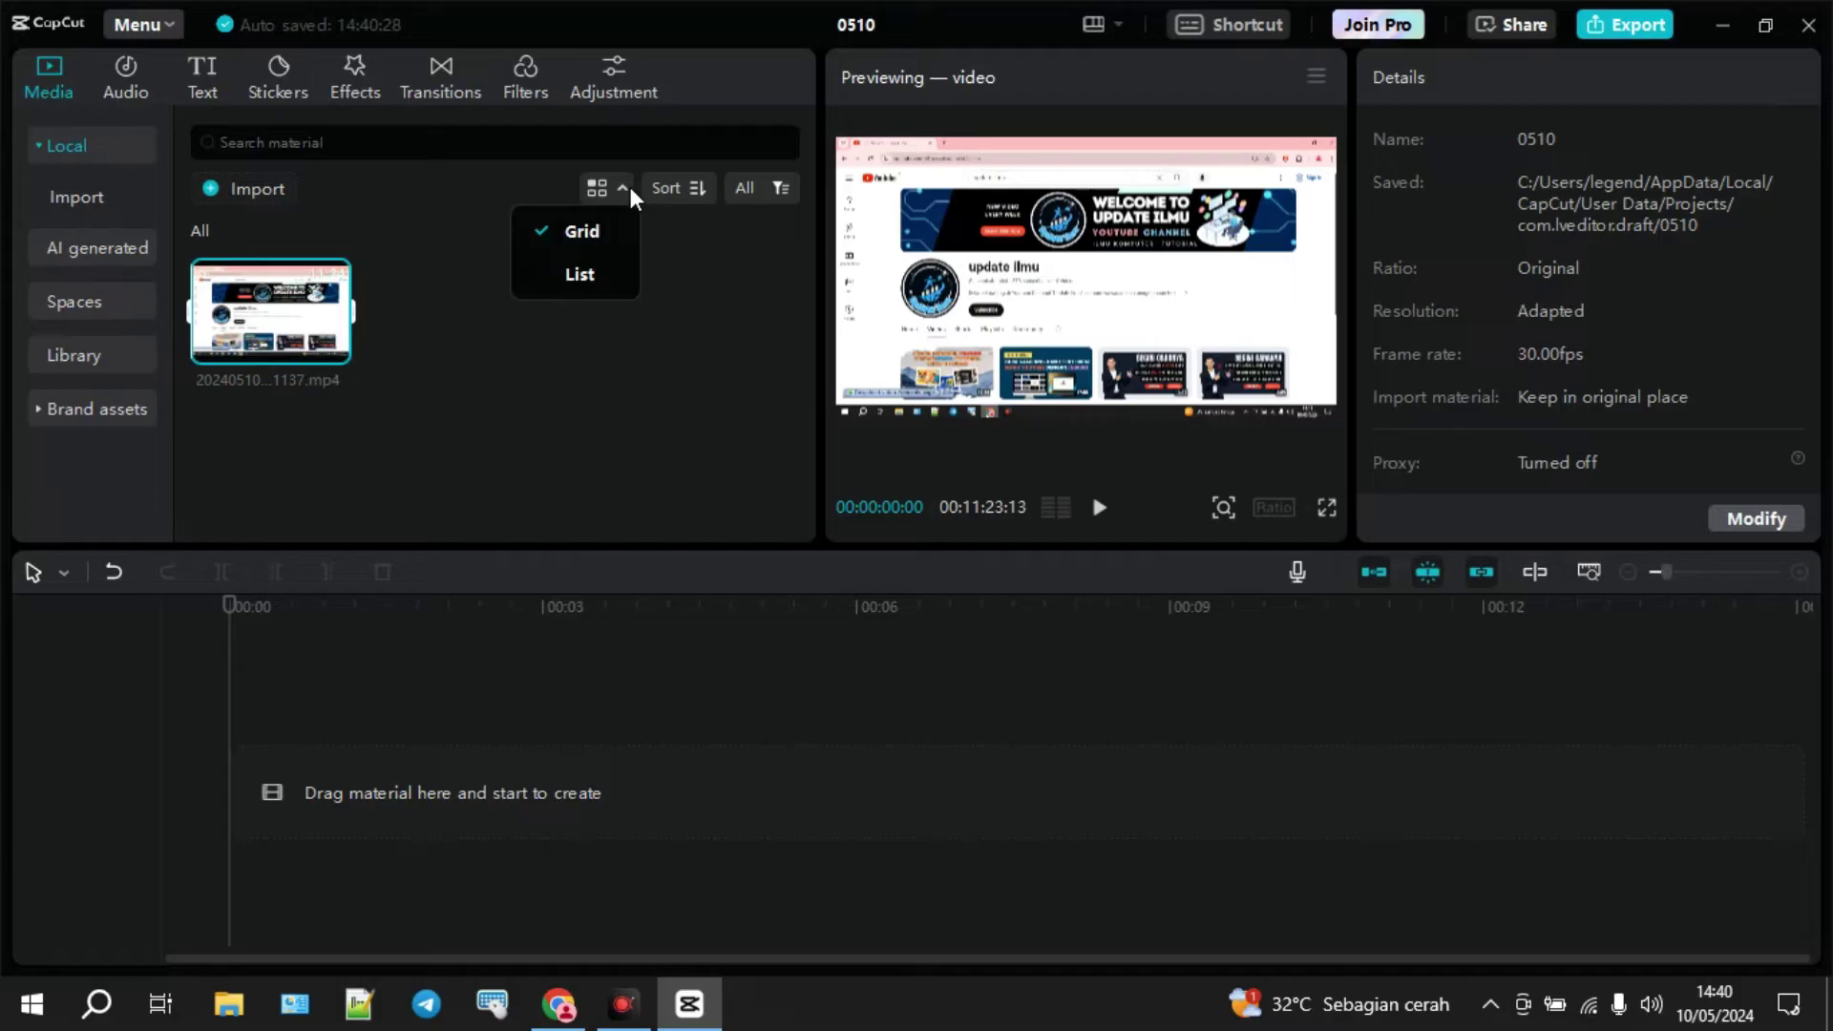
click(581, 275)
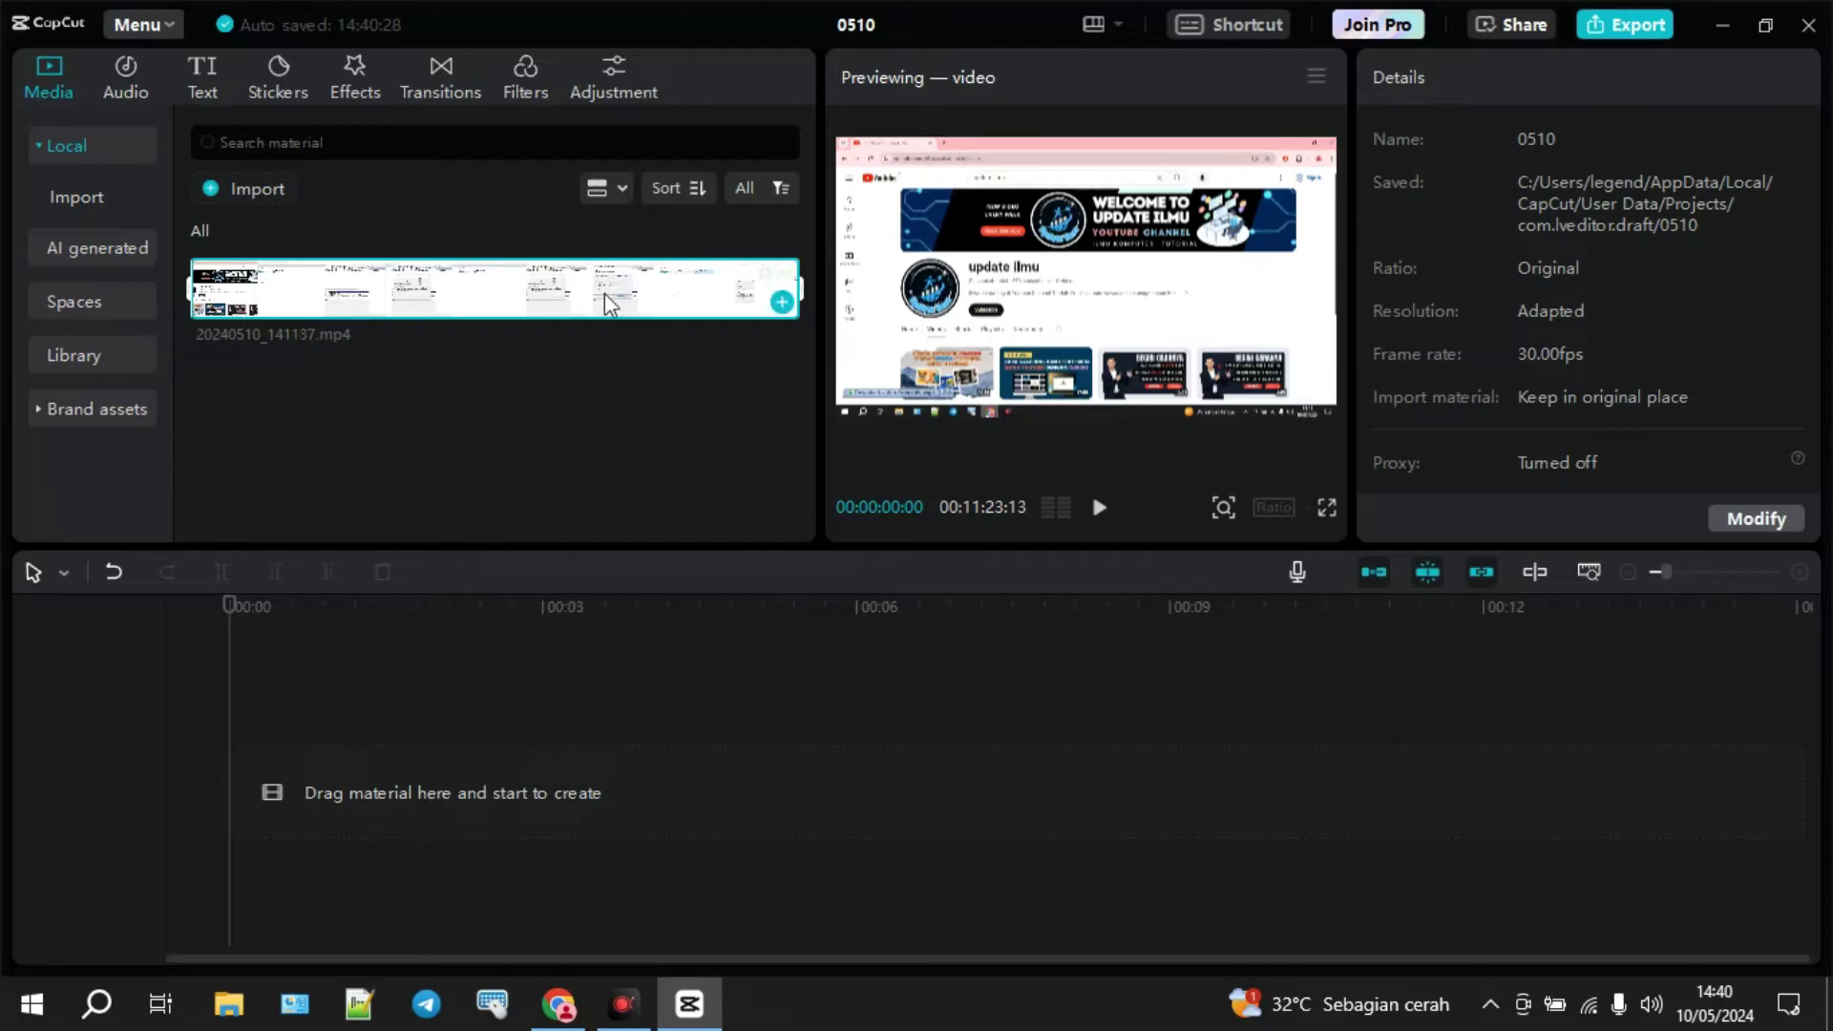
click(619, 188)
click(595, 233)
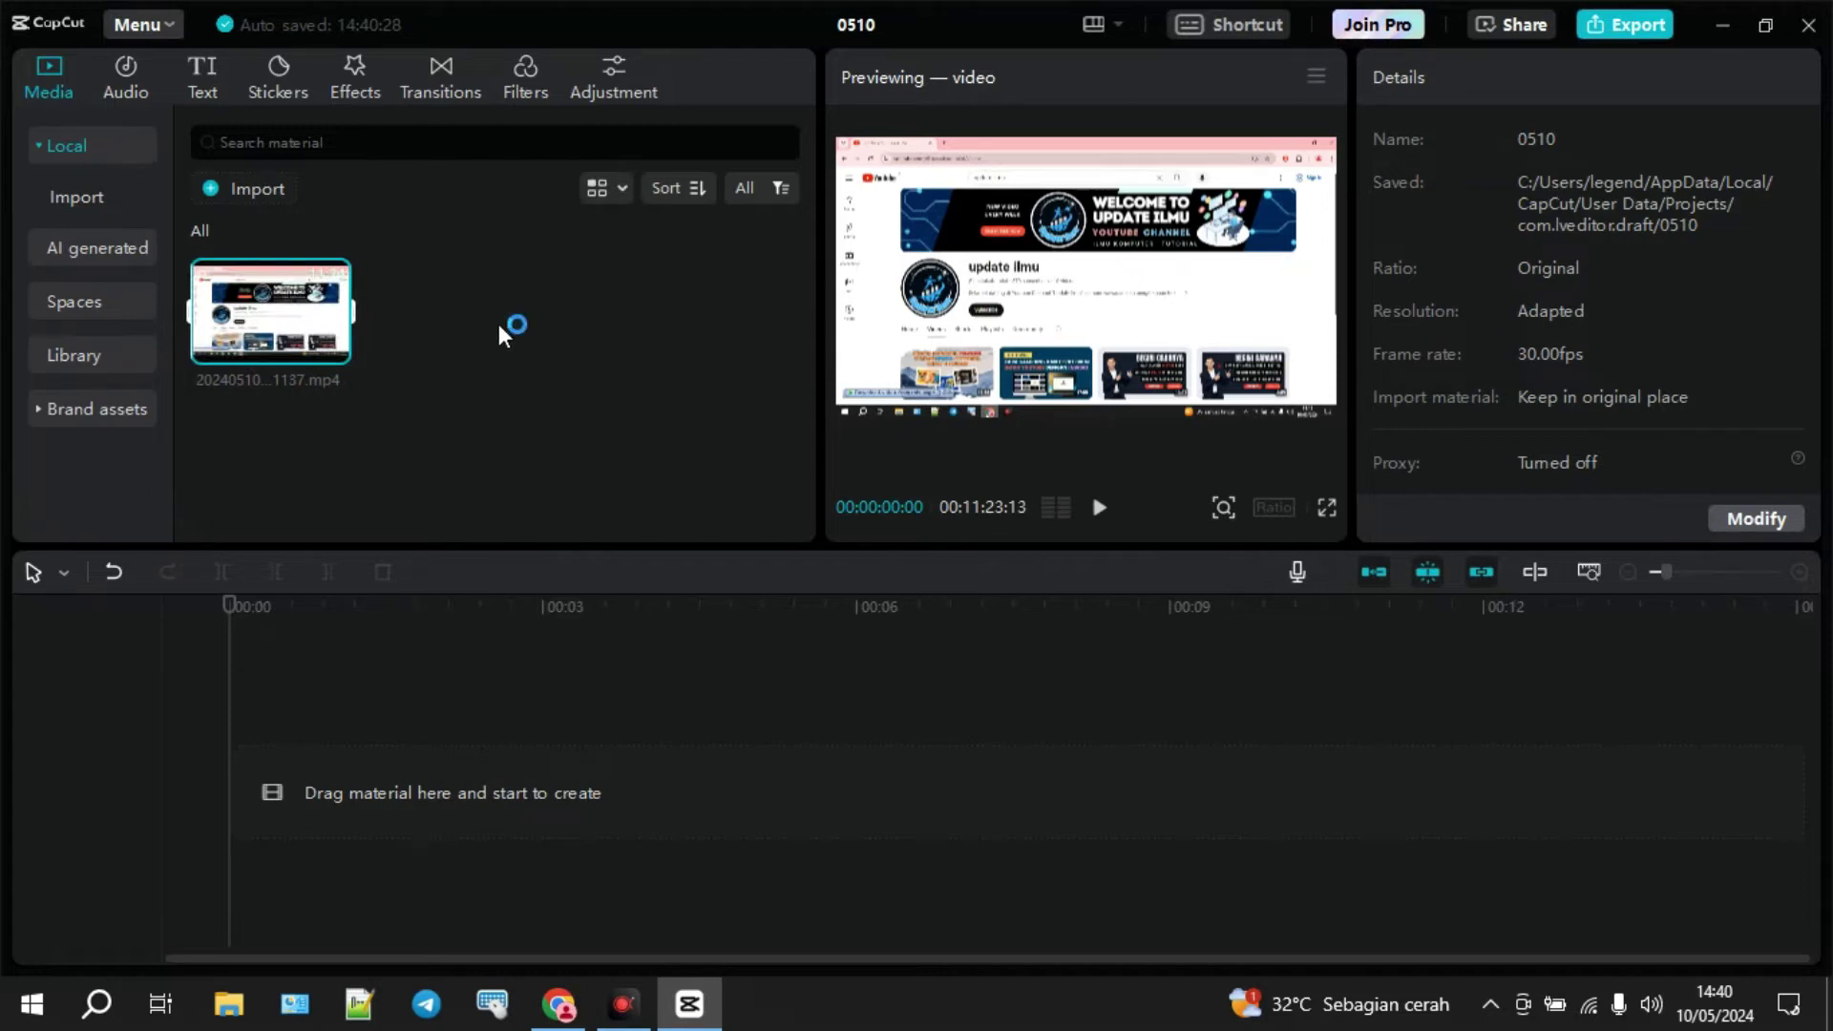
- Add 20240510_141137.mp4 to the start of the timeline and enlarge the timeline scale for detailed editing
mouse_move(246, 283)
drag(278, 309, 241, 787)
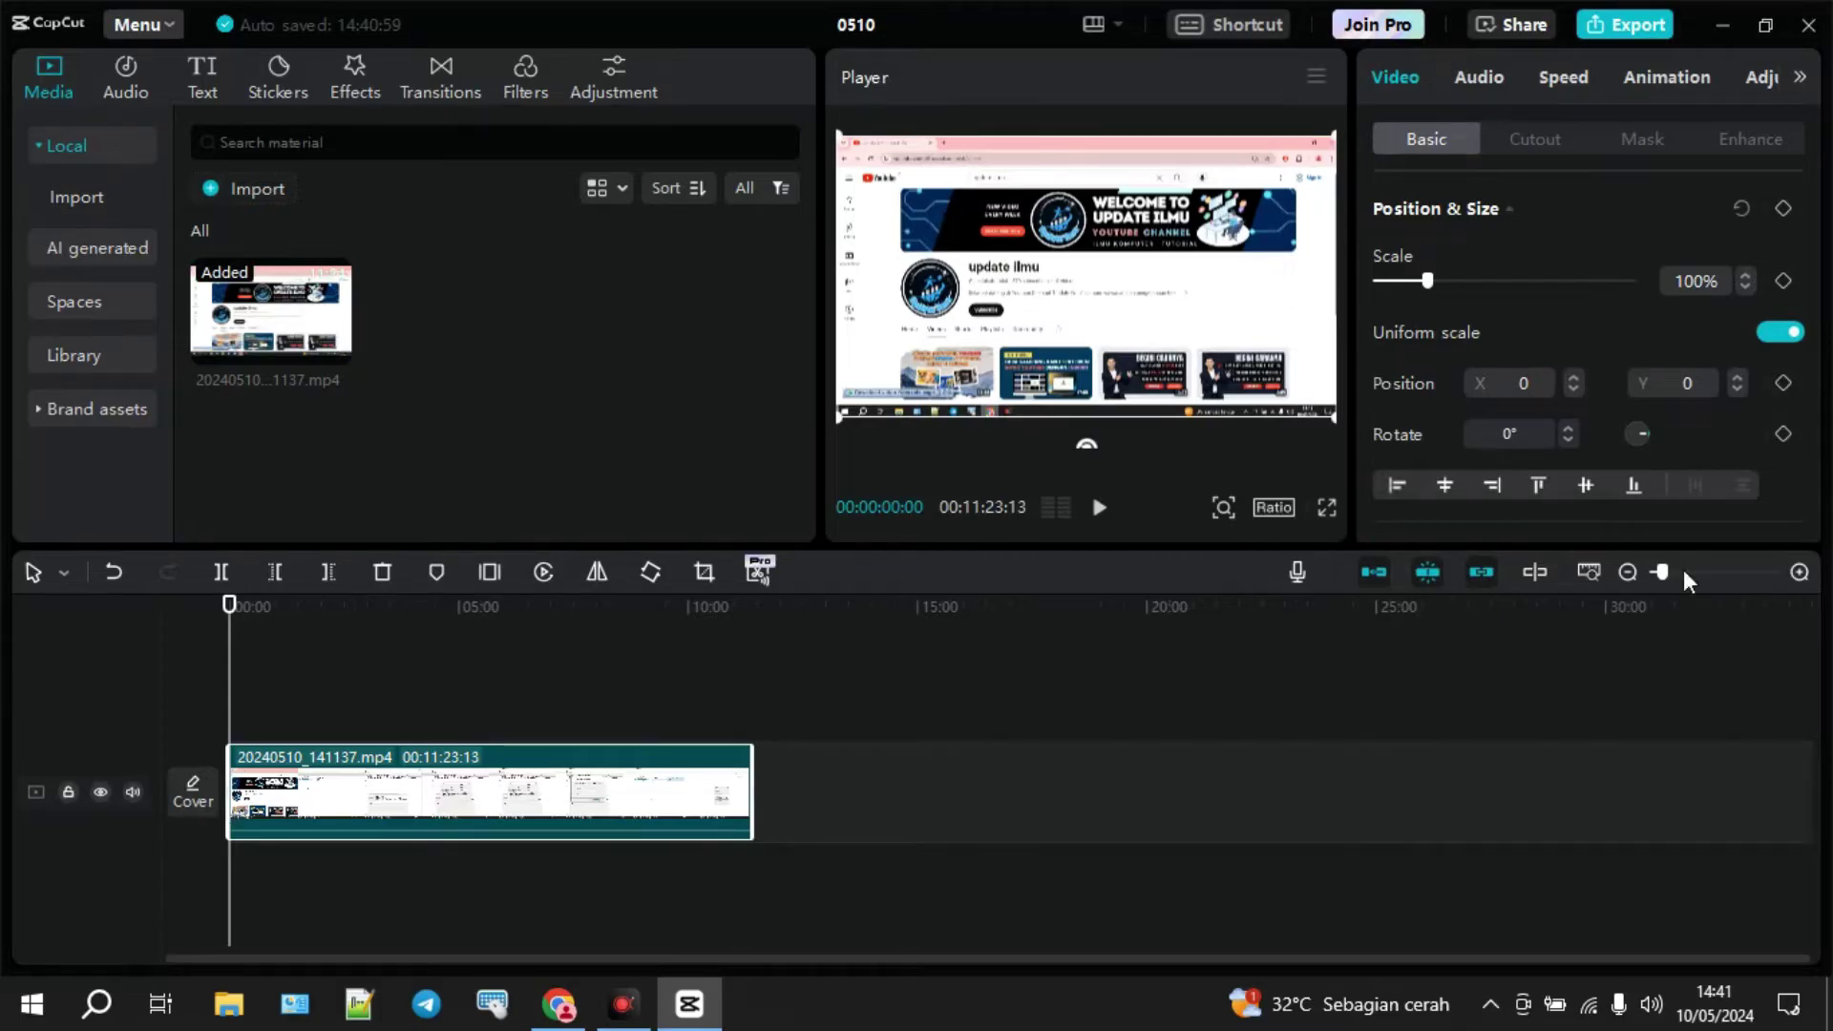
drag(1667, 571, 1709, 571)
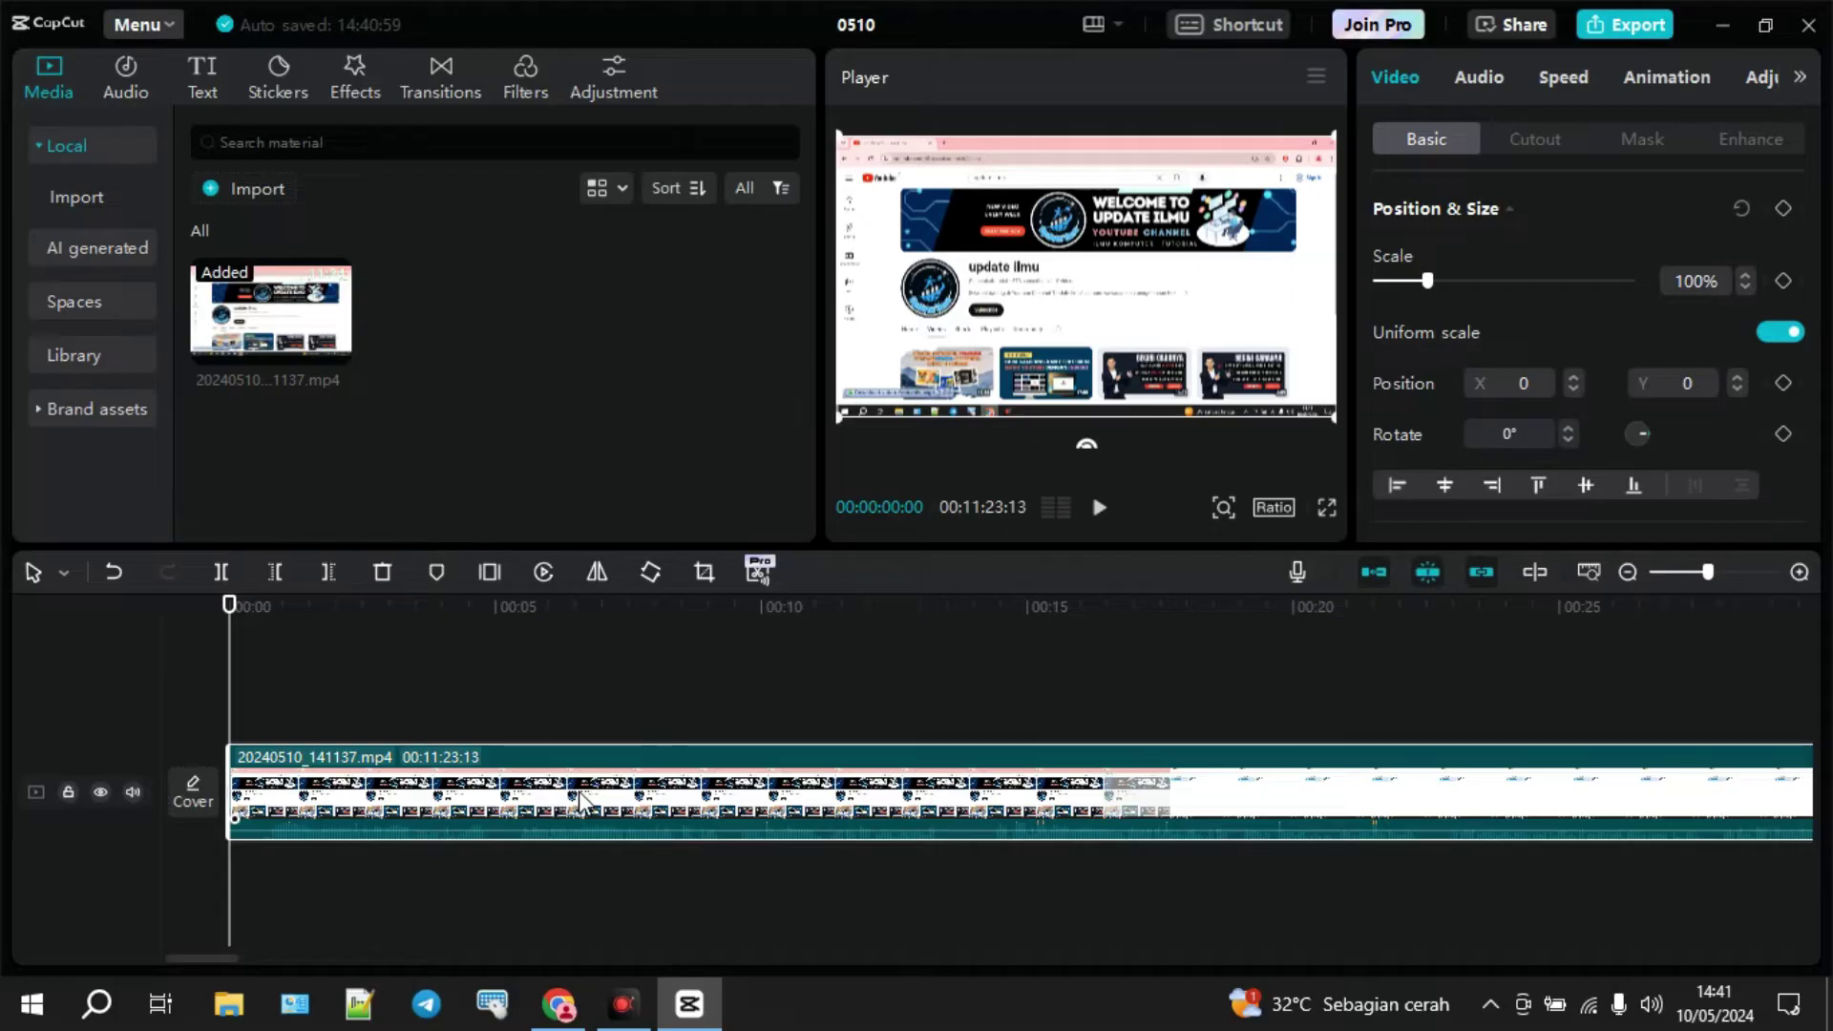
- Crop the lower edge of the timeline clip with a Free ratio to cut off the recorded Windows taskbar
click(704, 573)
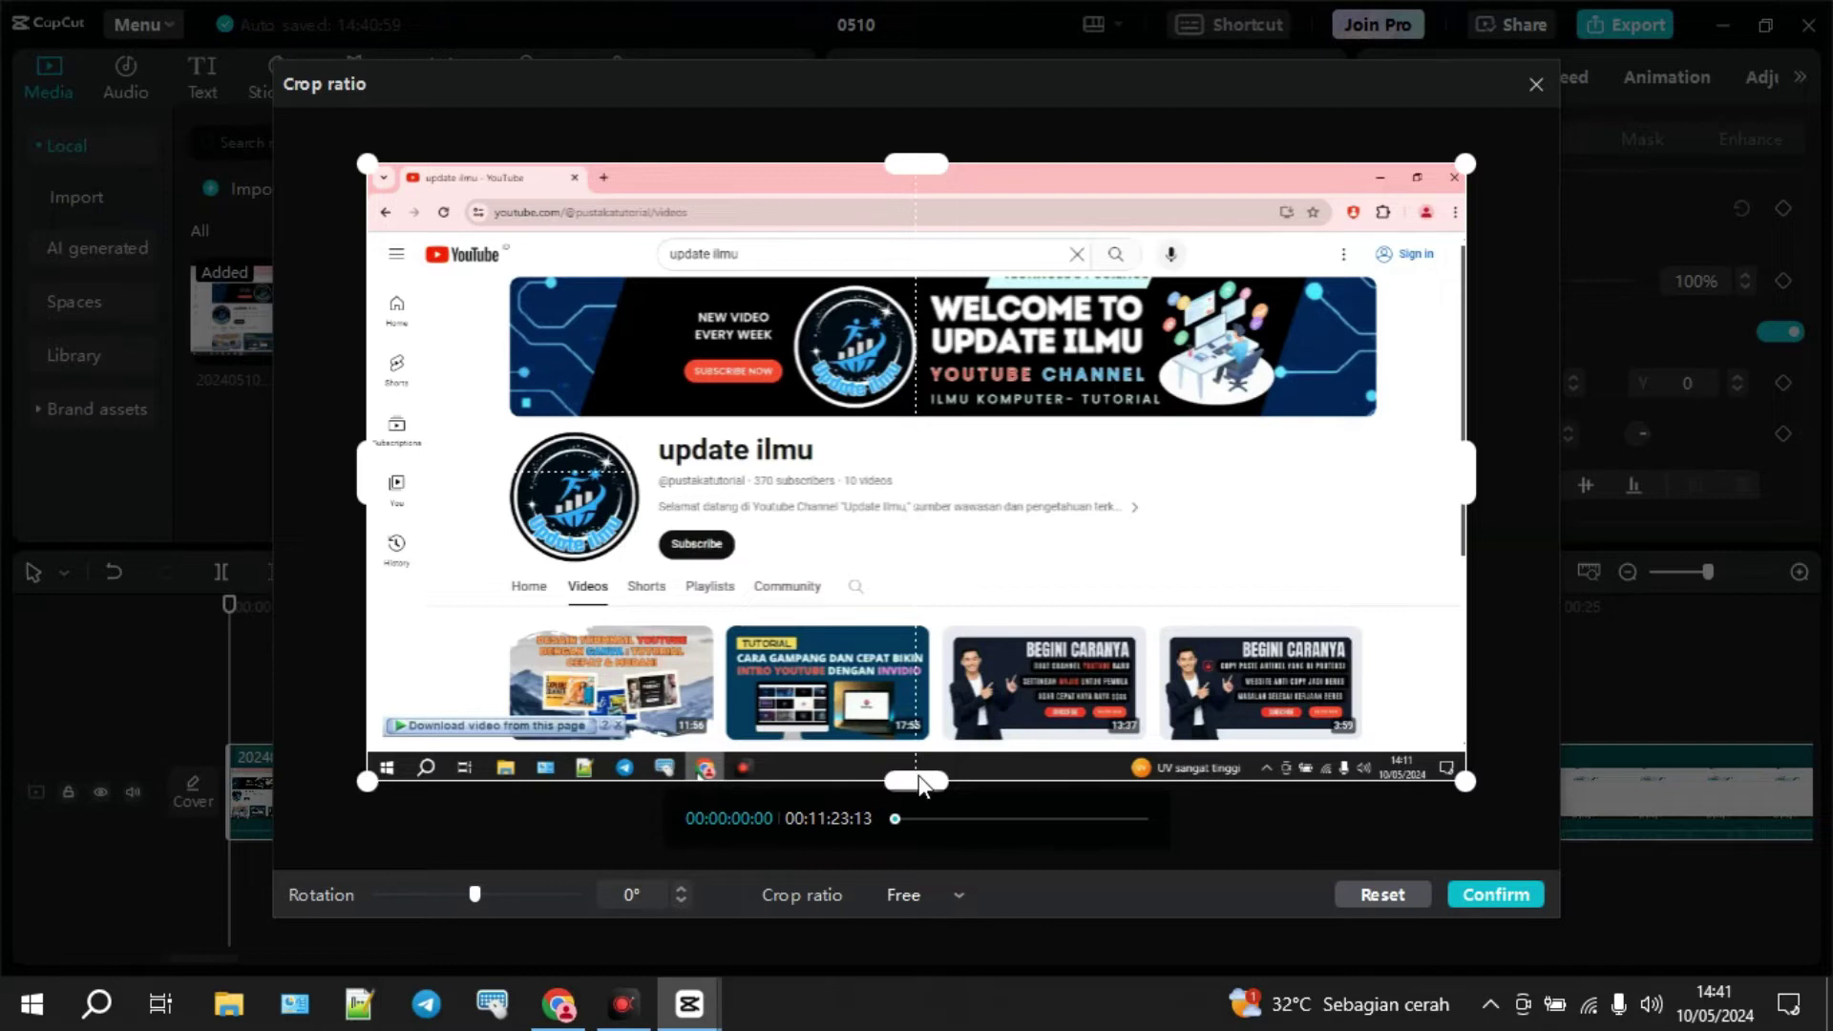
drag(918, 784, 919, 754)
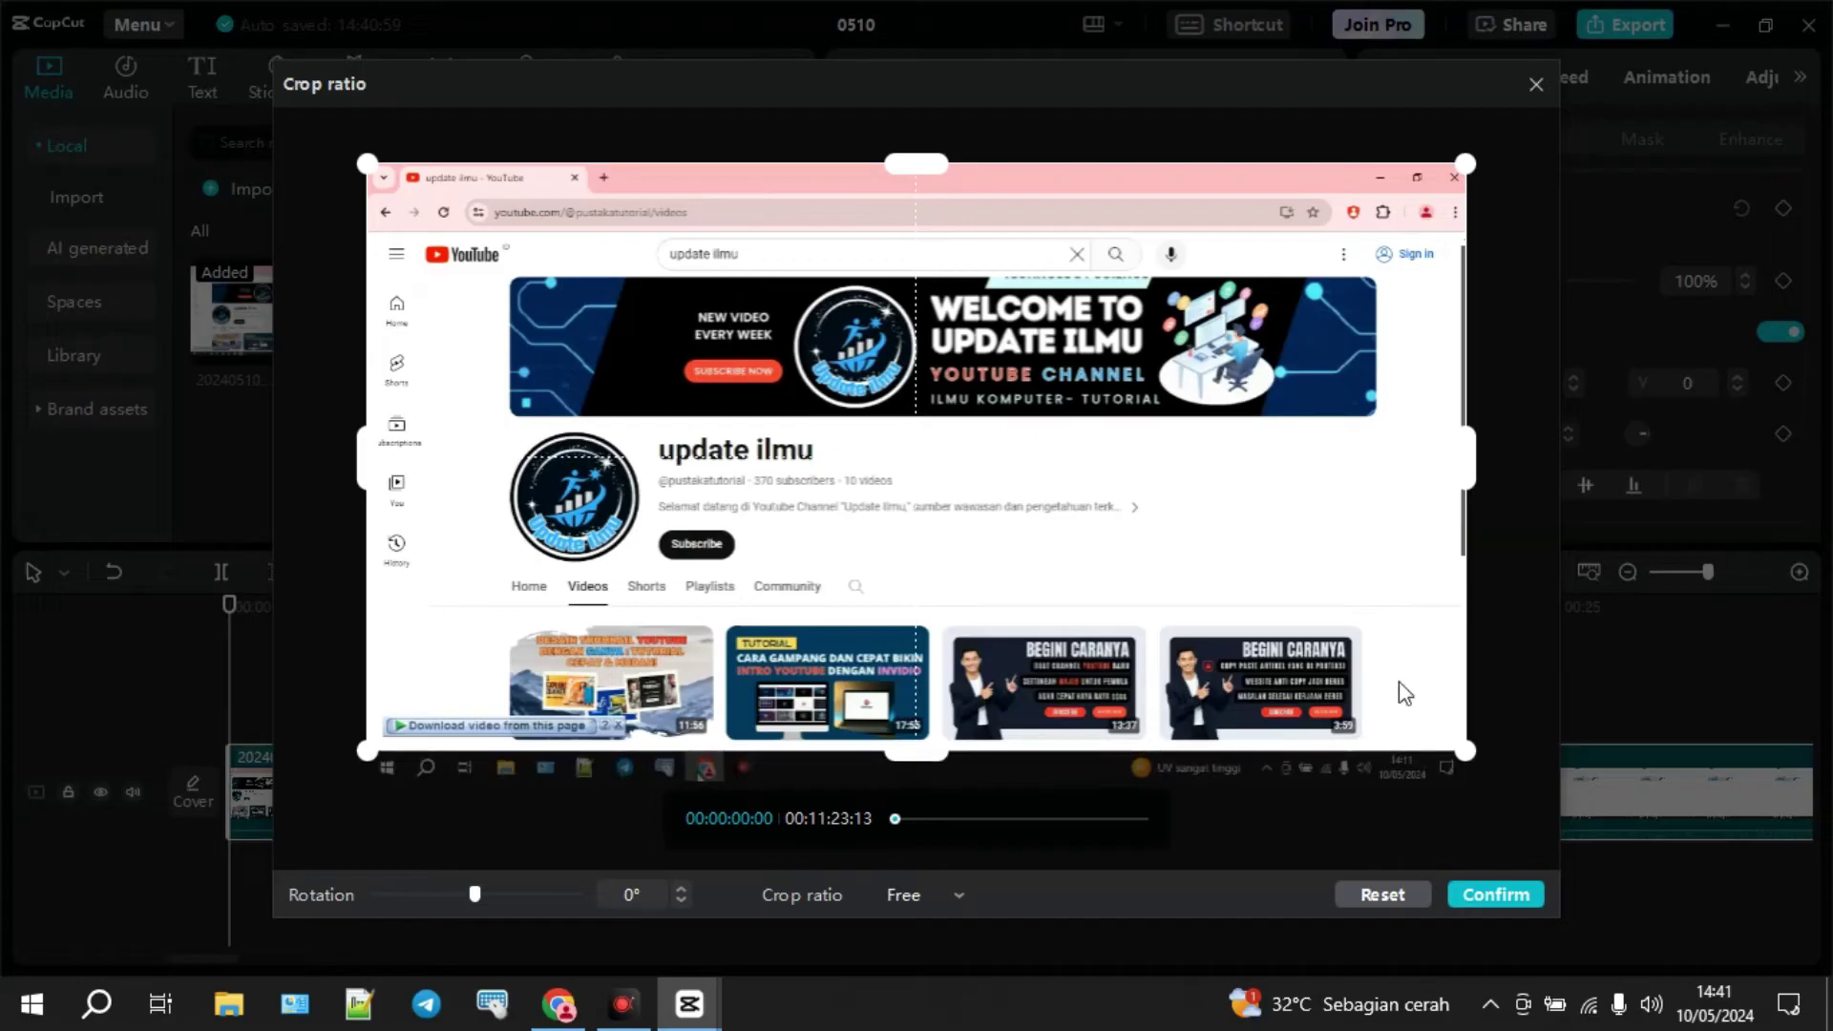
click(1520, 894)
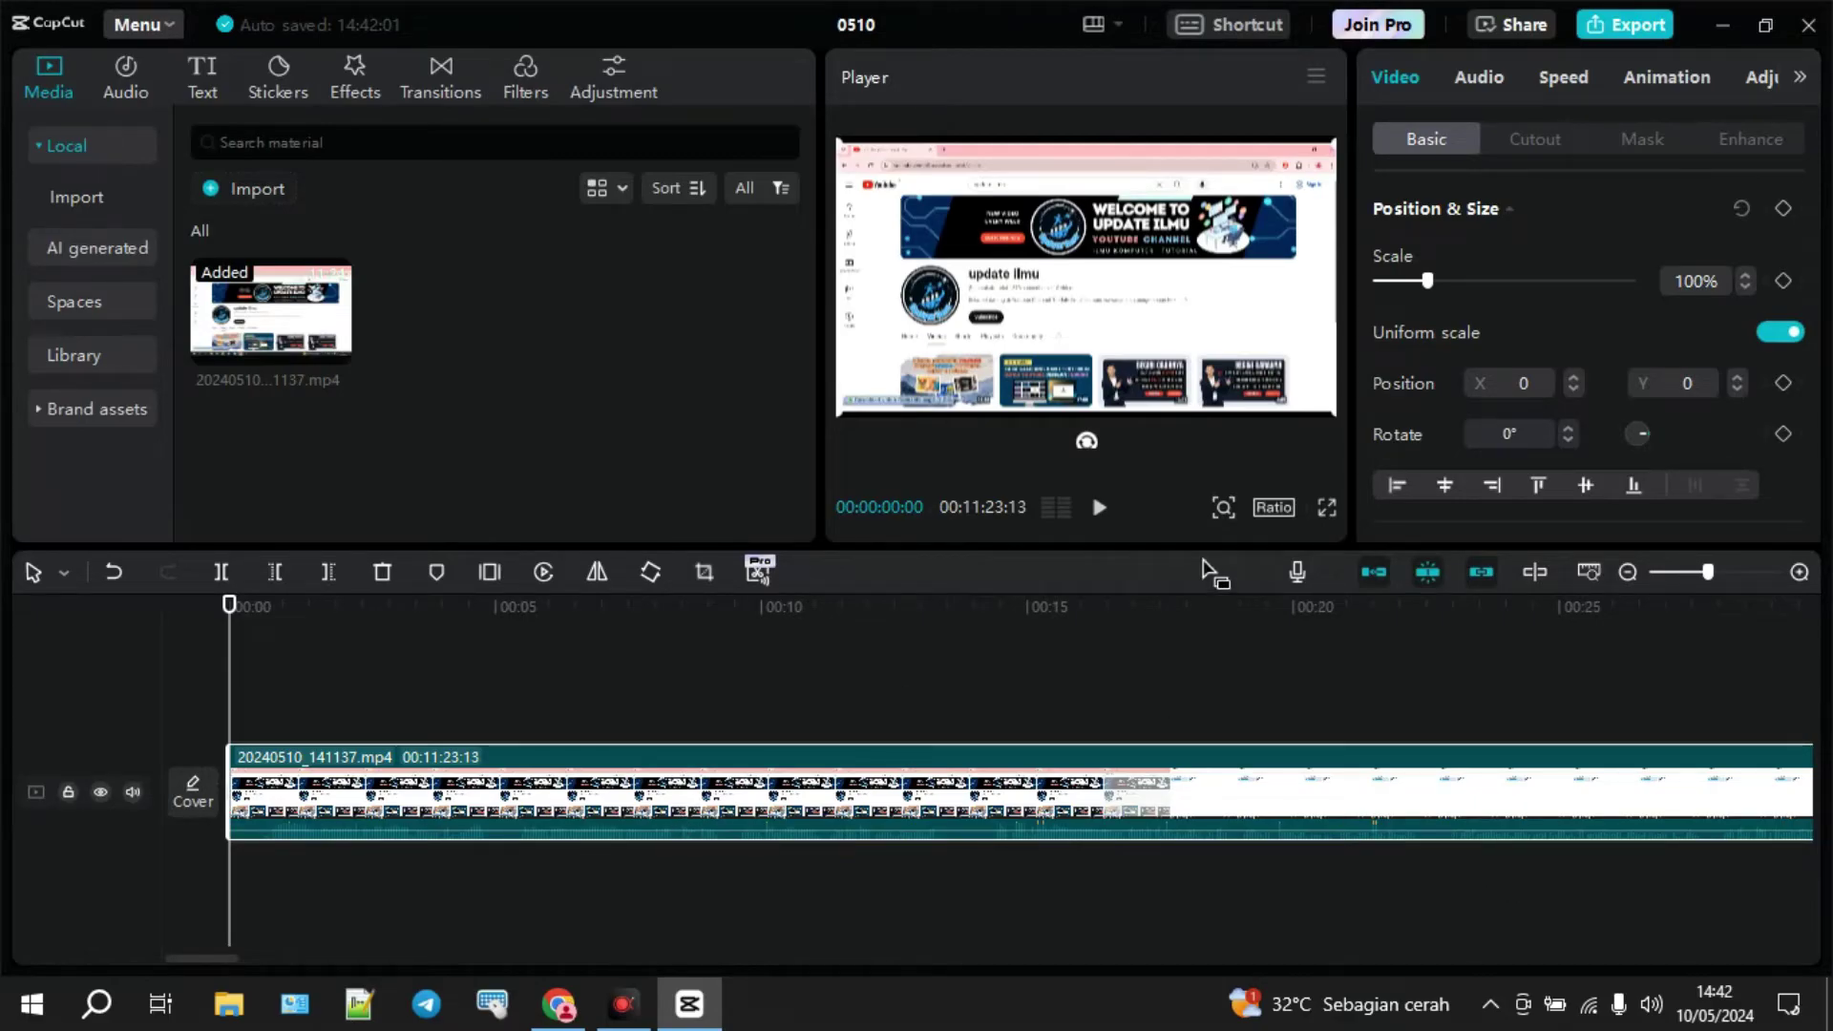
- Set the project's aspect ratio to 16:9
click(1268, 508)
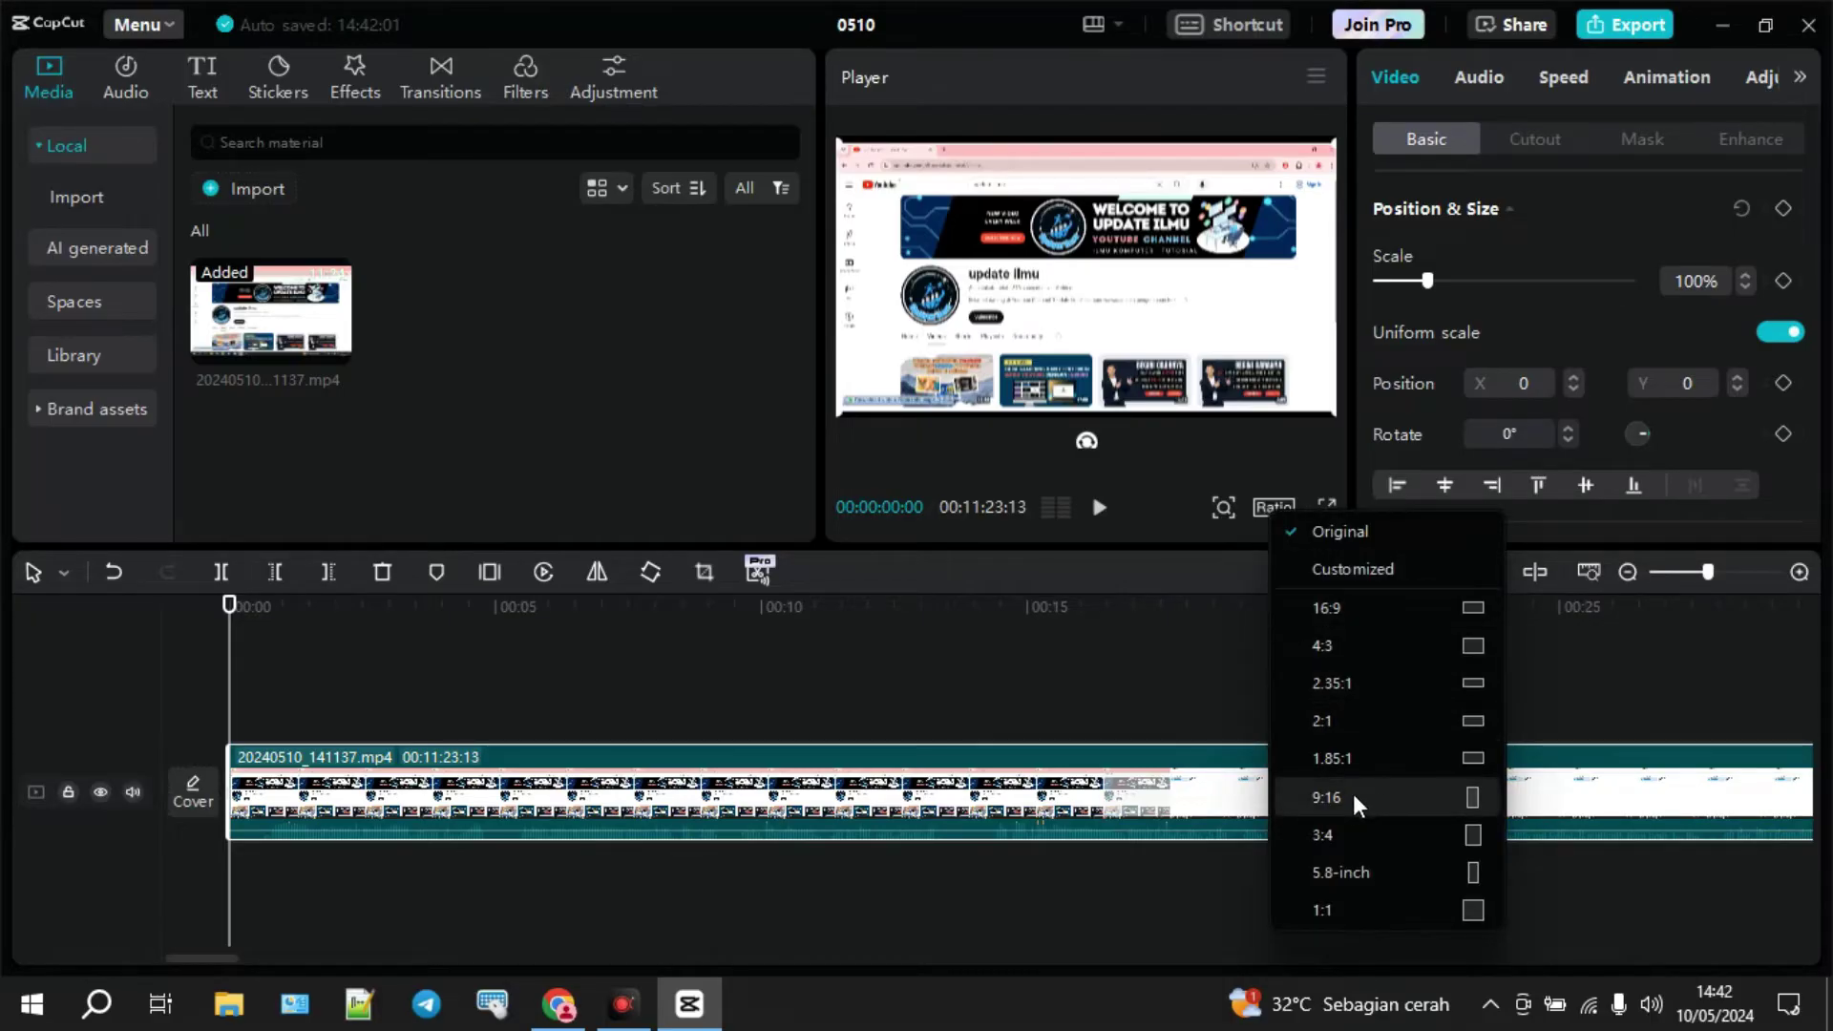
click(1394, 611)
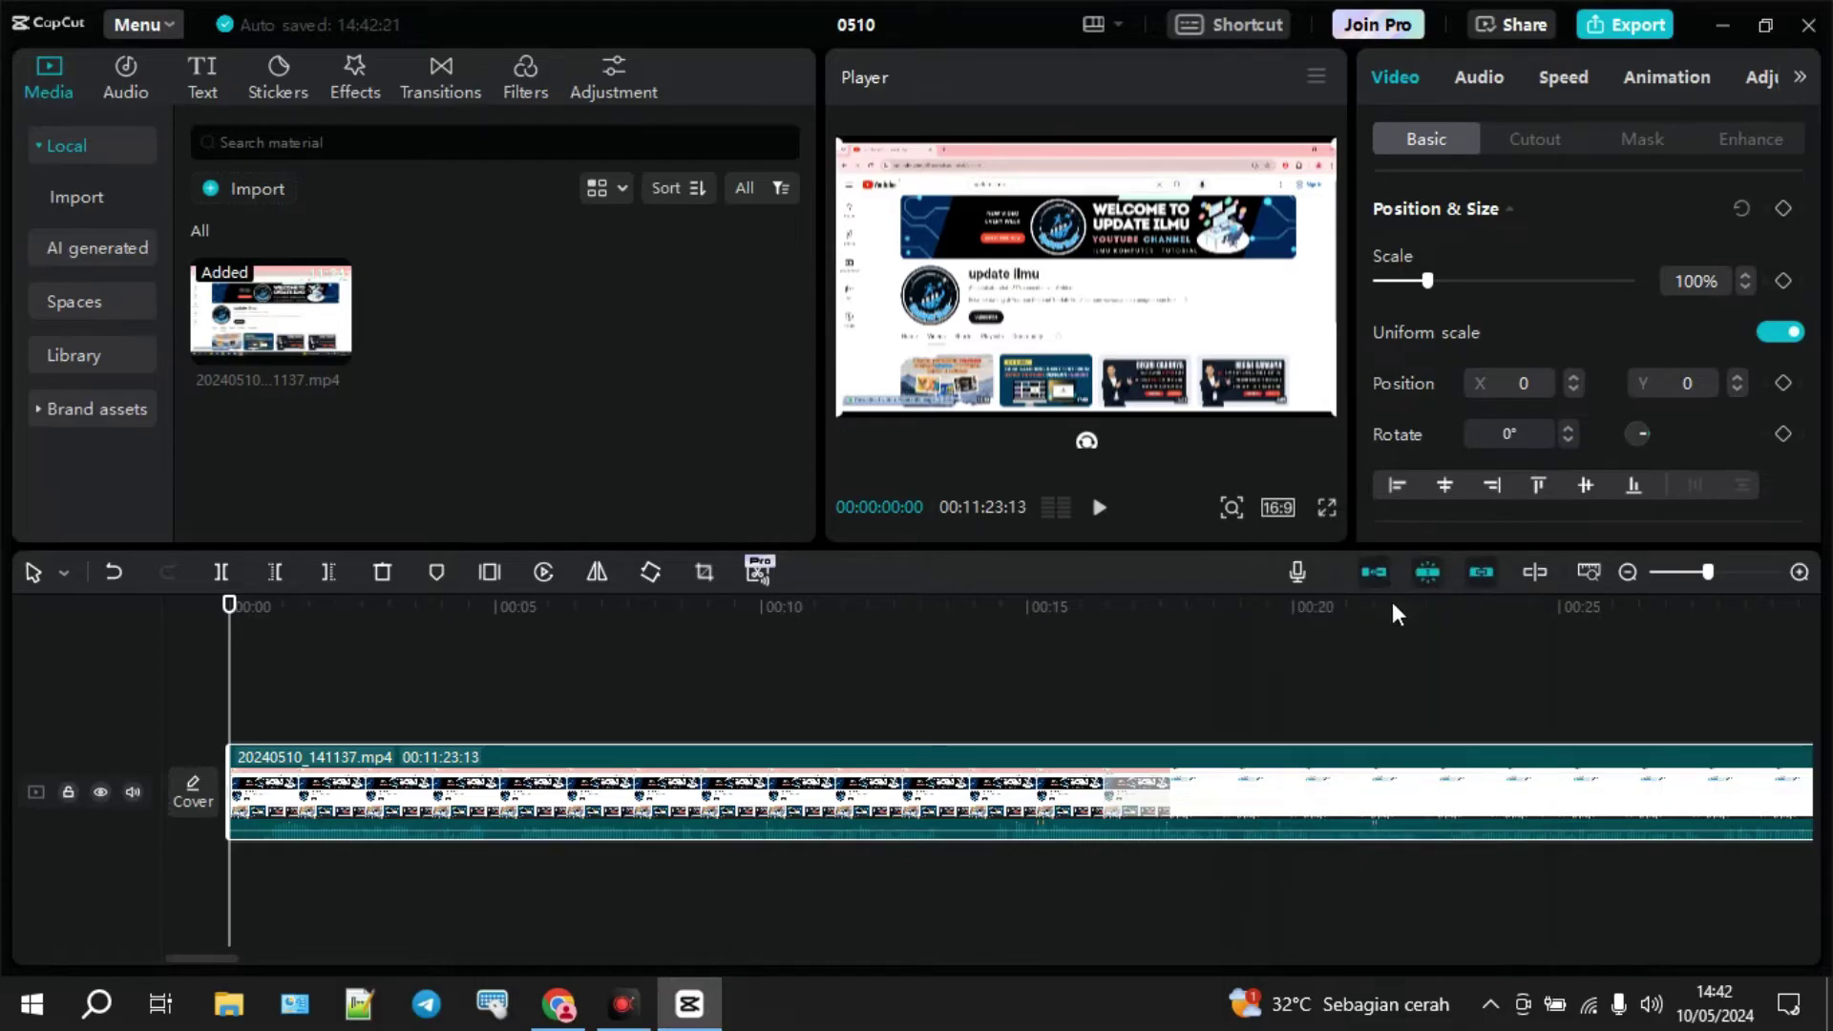
click(1277, 520)
click(1341, 605)
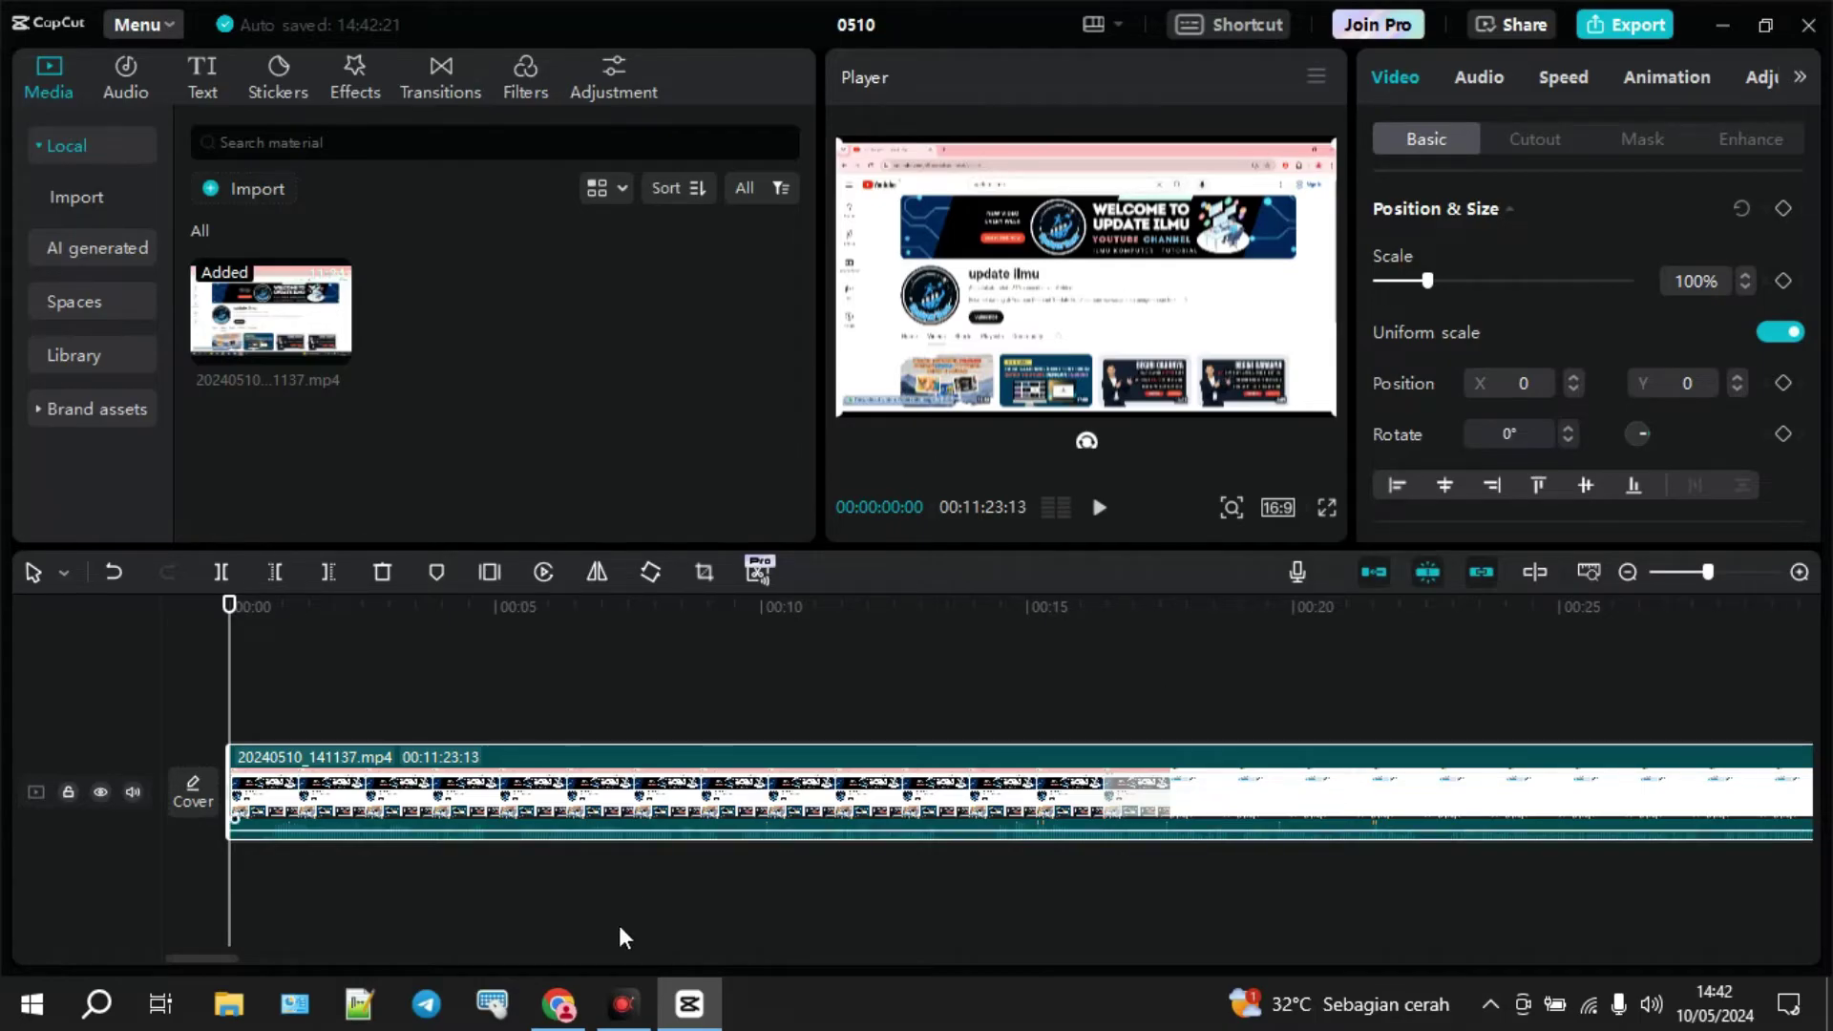
- Enable noise reduction for the clip's audio, check the remaining audio options and return to the video settings
click(1476, 76)
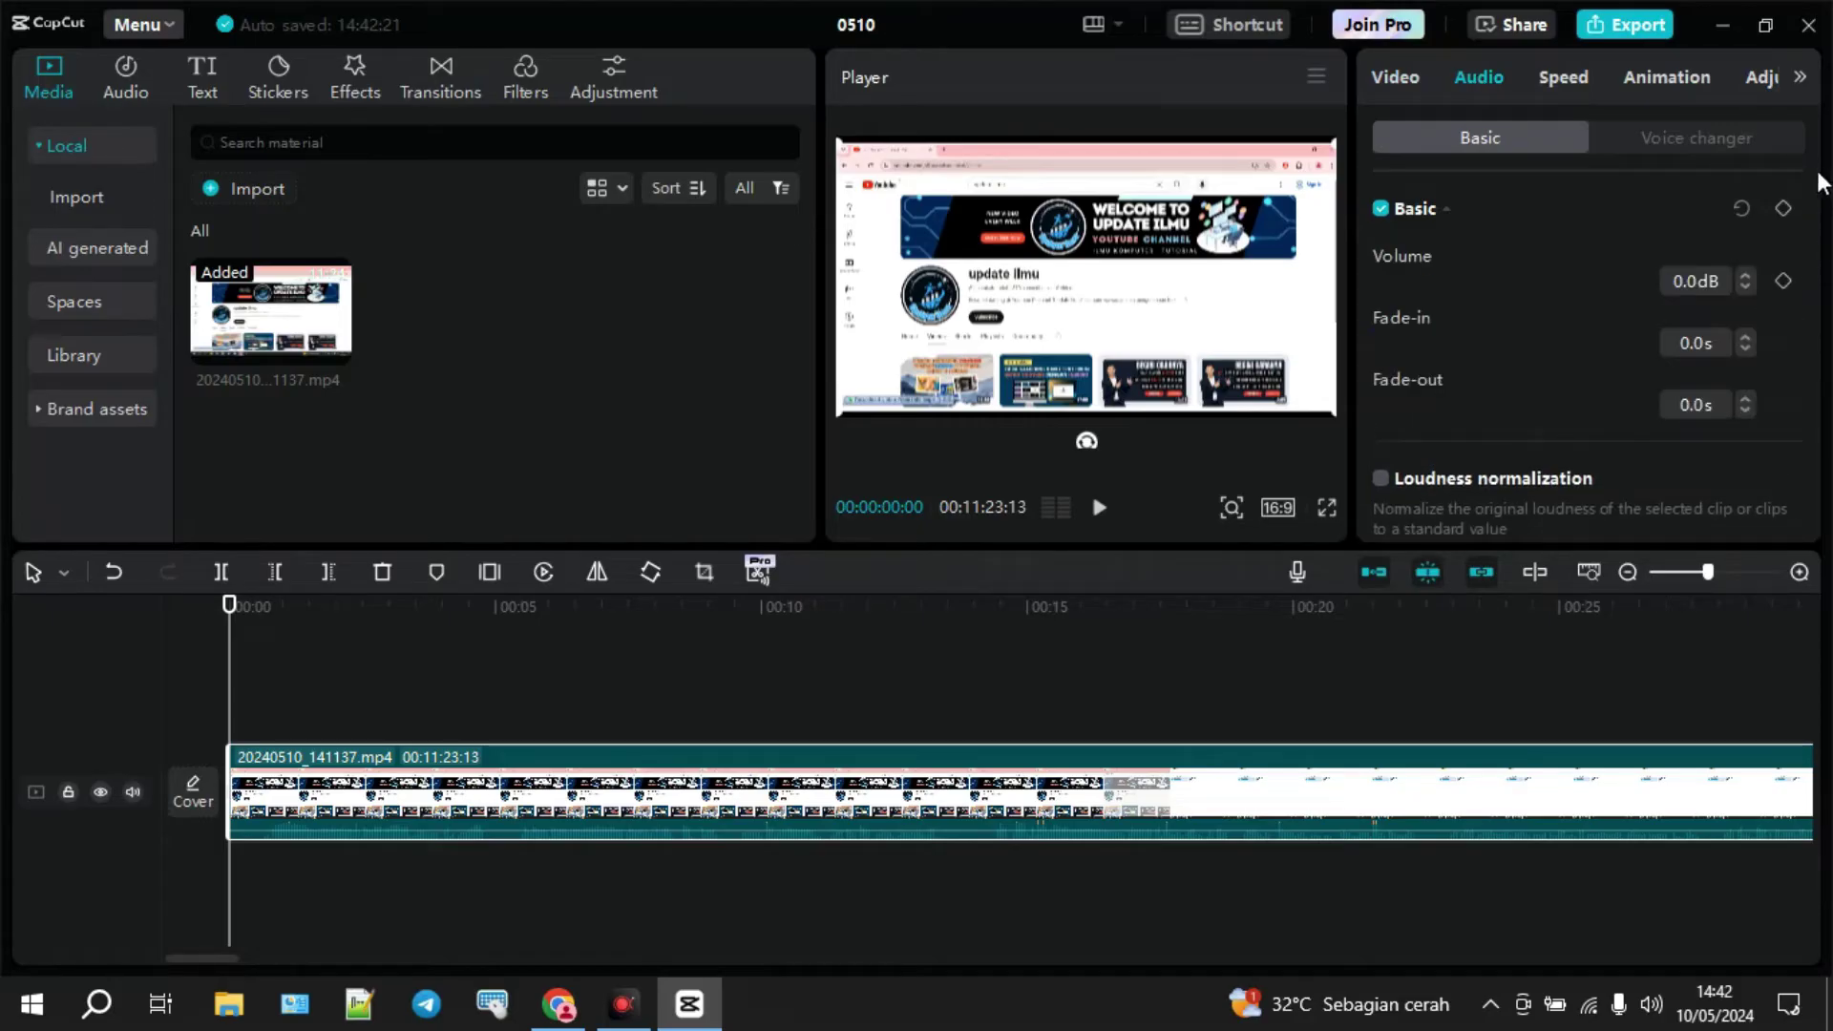
drag(1817, 190, 1824, 344)
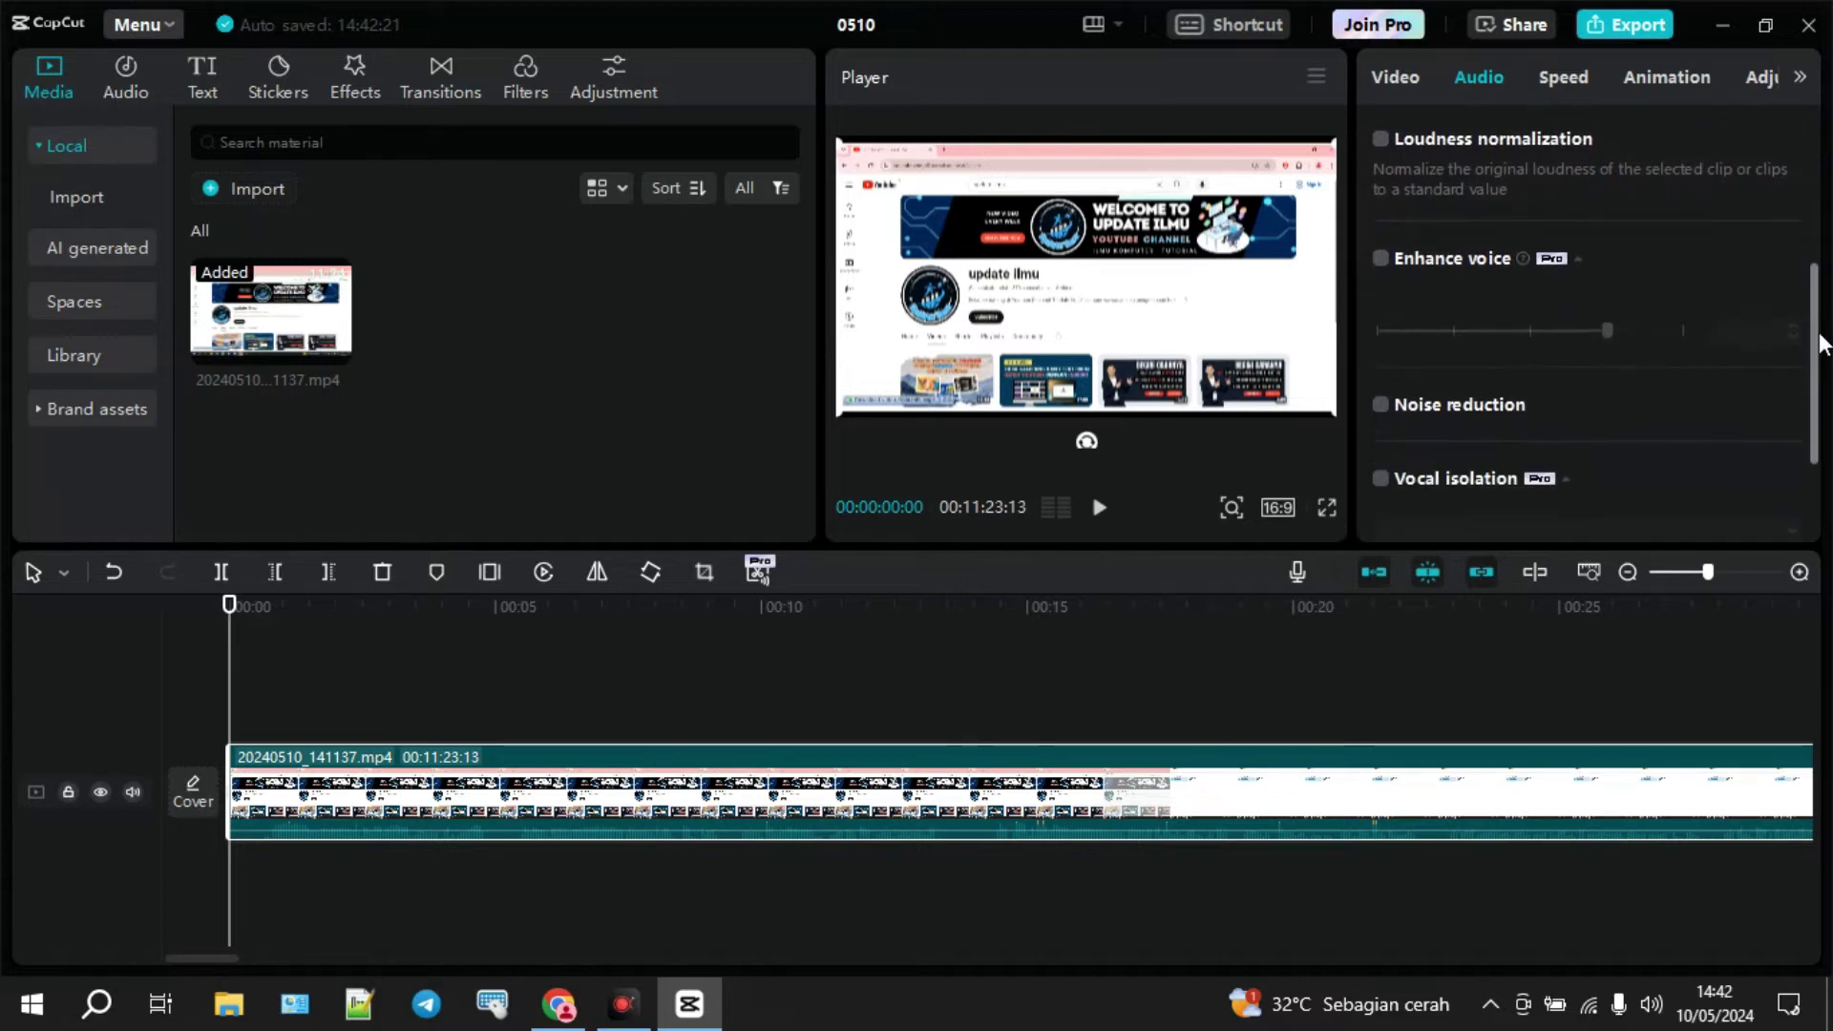
click(1381, 407)
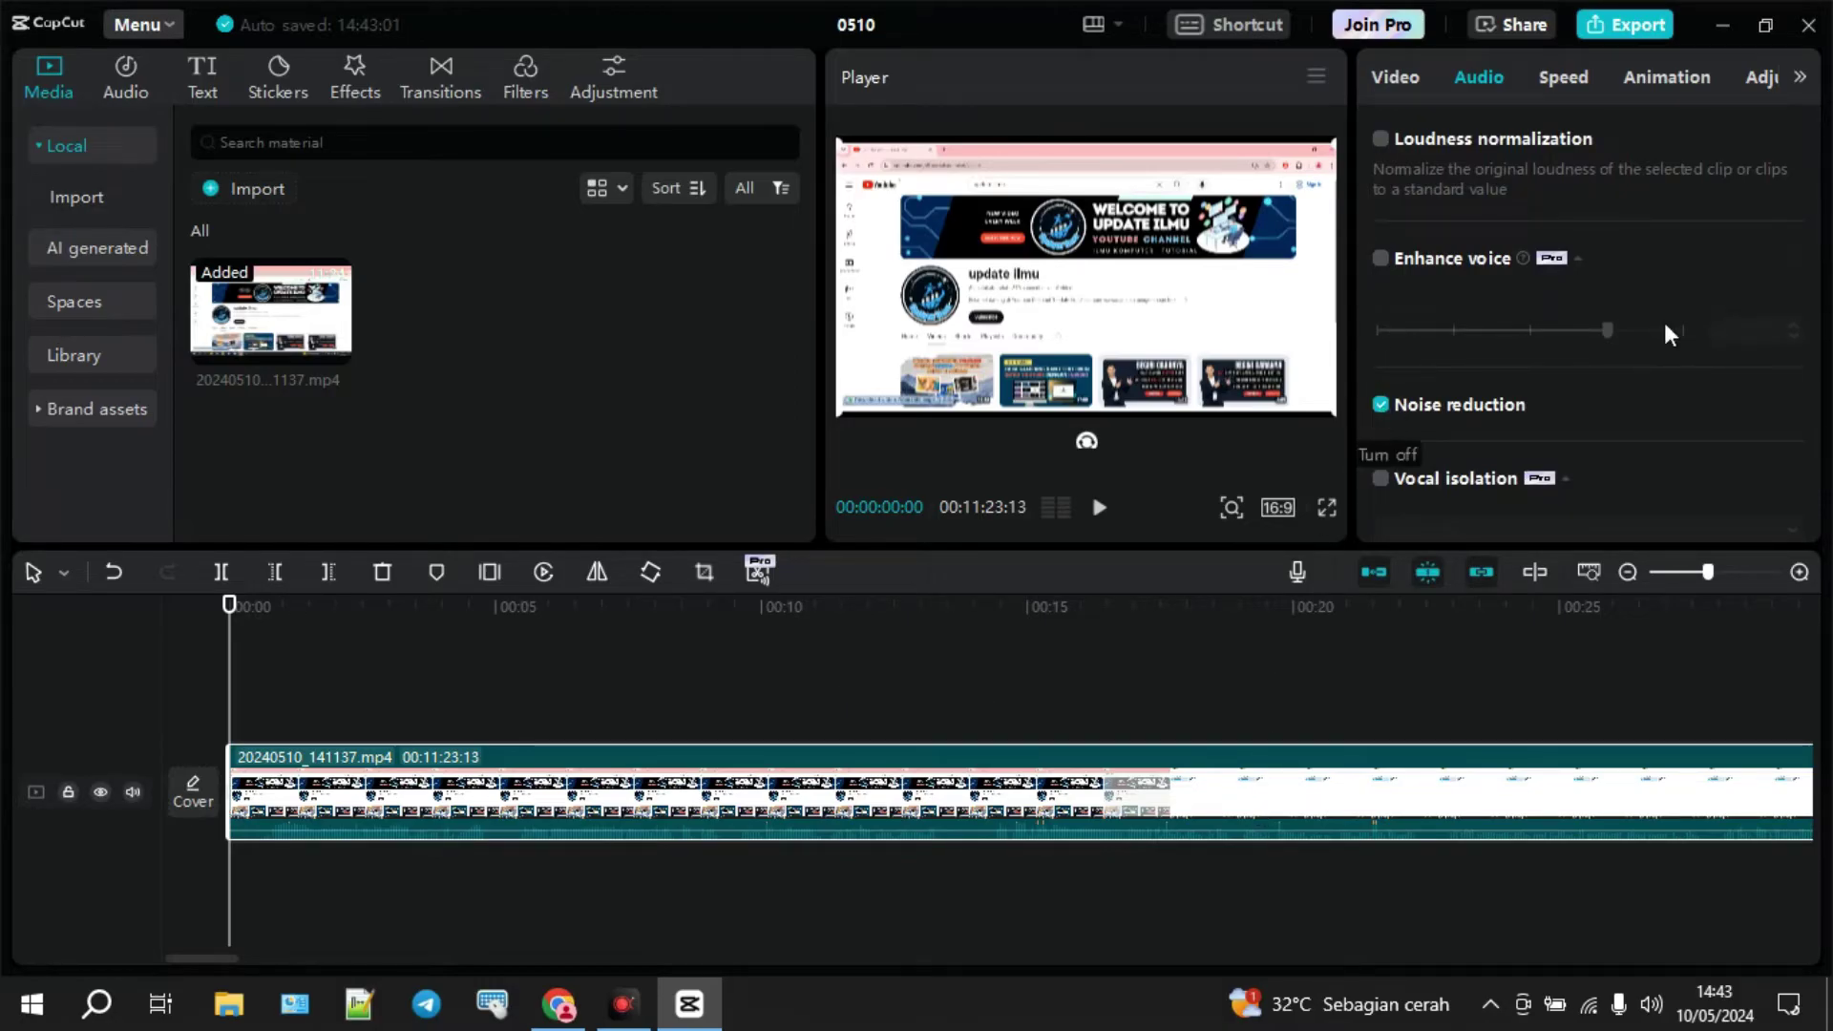
drag(1817, 293, 1825, 412)
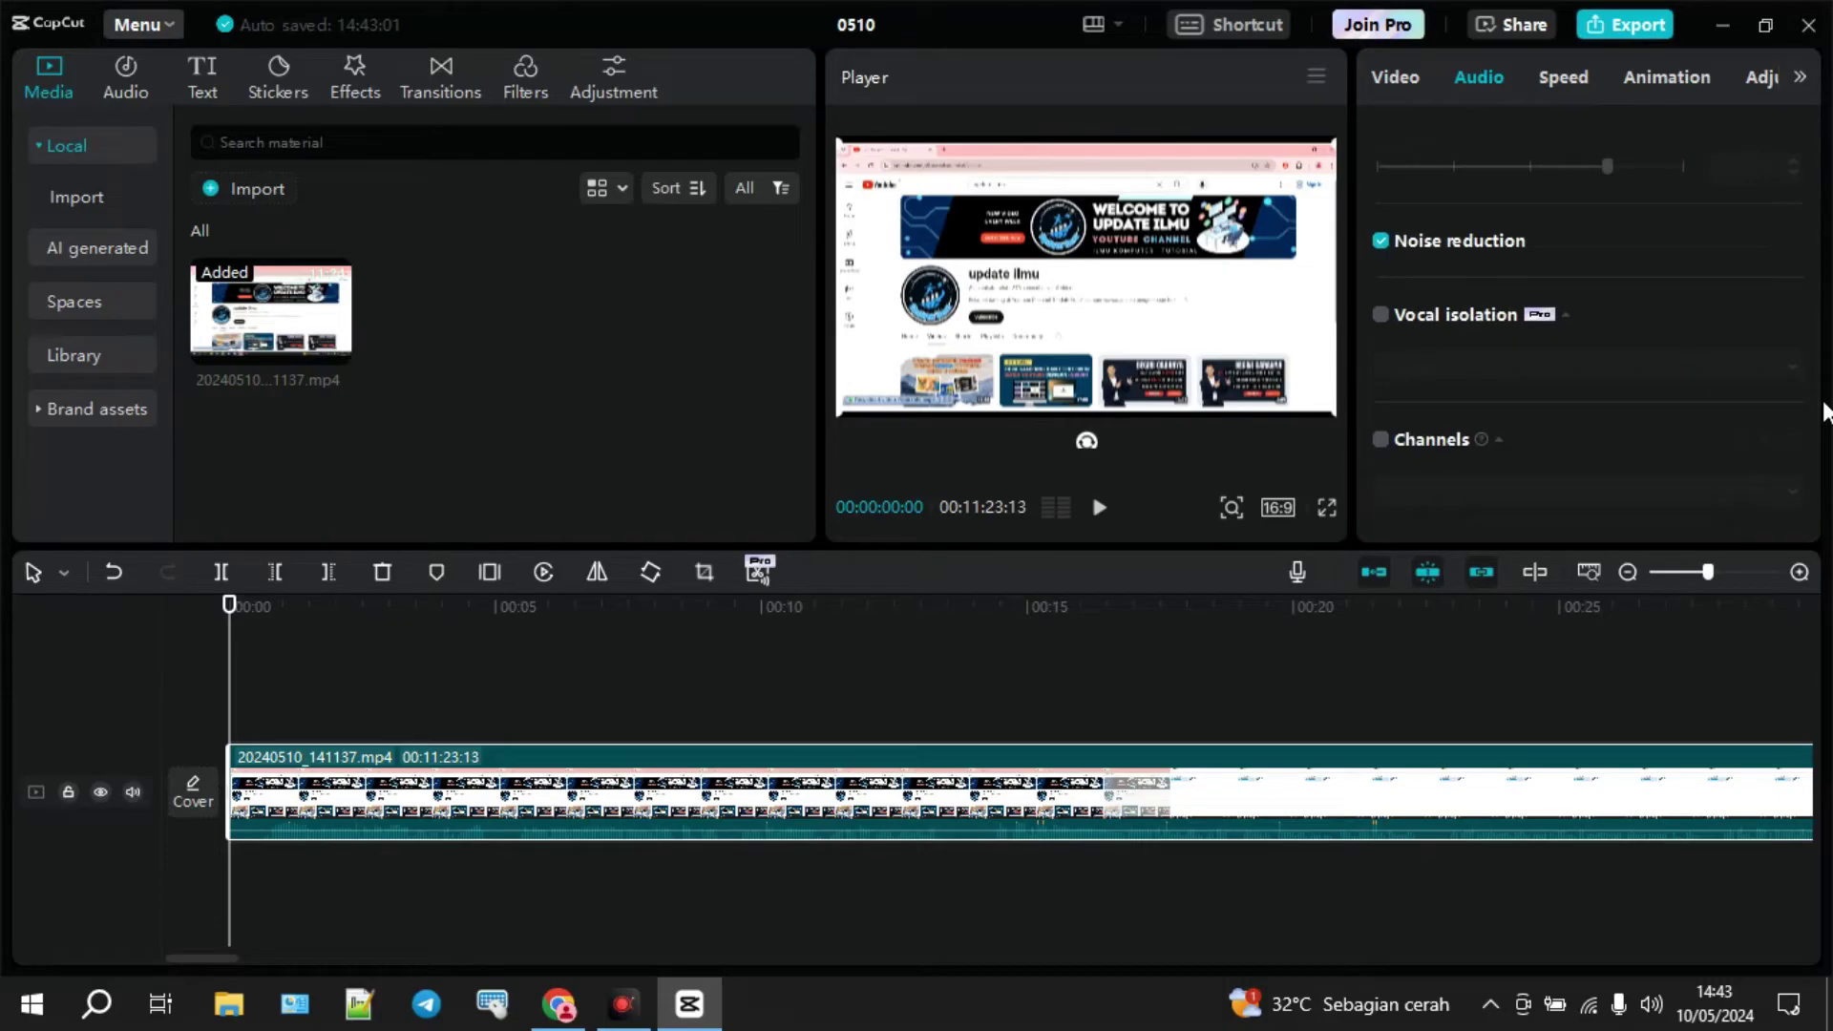
click(1401, 74)
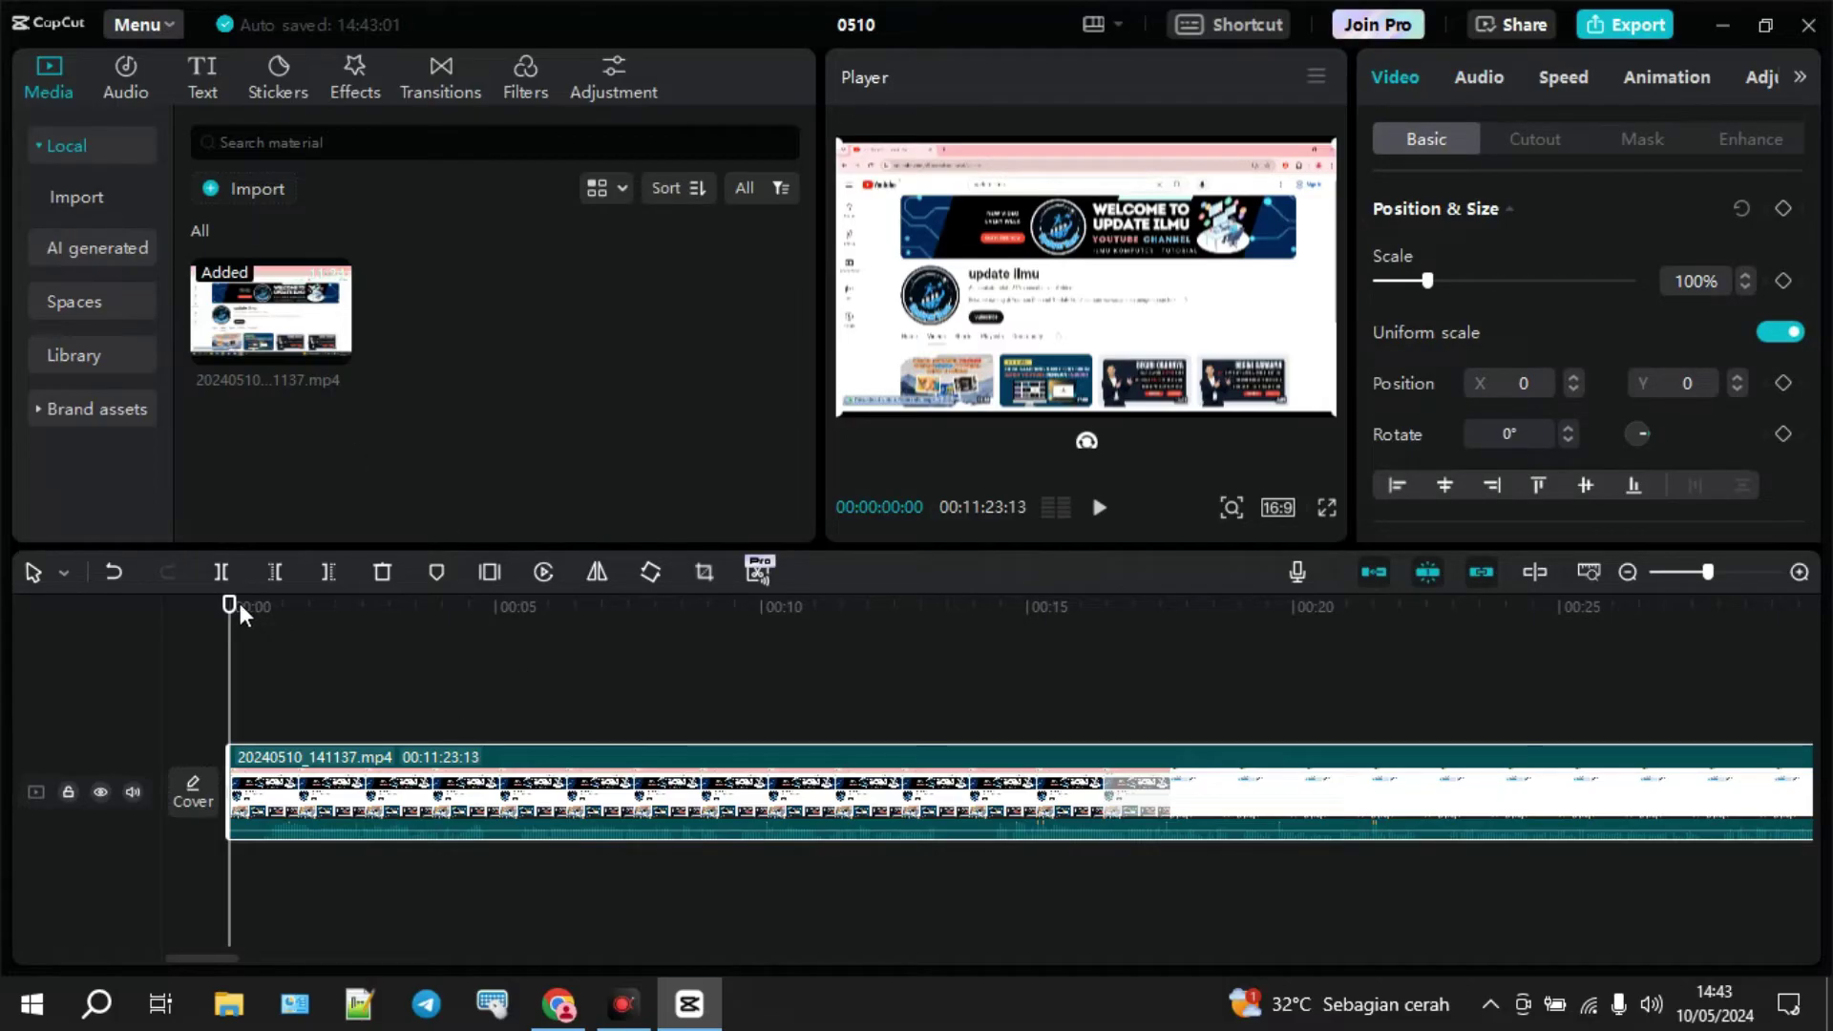
- Check the crop at 00:01:31:07 and extend its lower edge back to the full frame, including the taskbar
drag(240, 613, 405, 611)
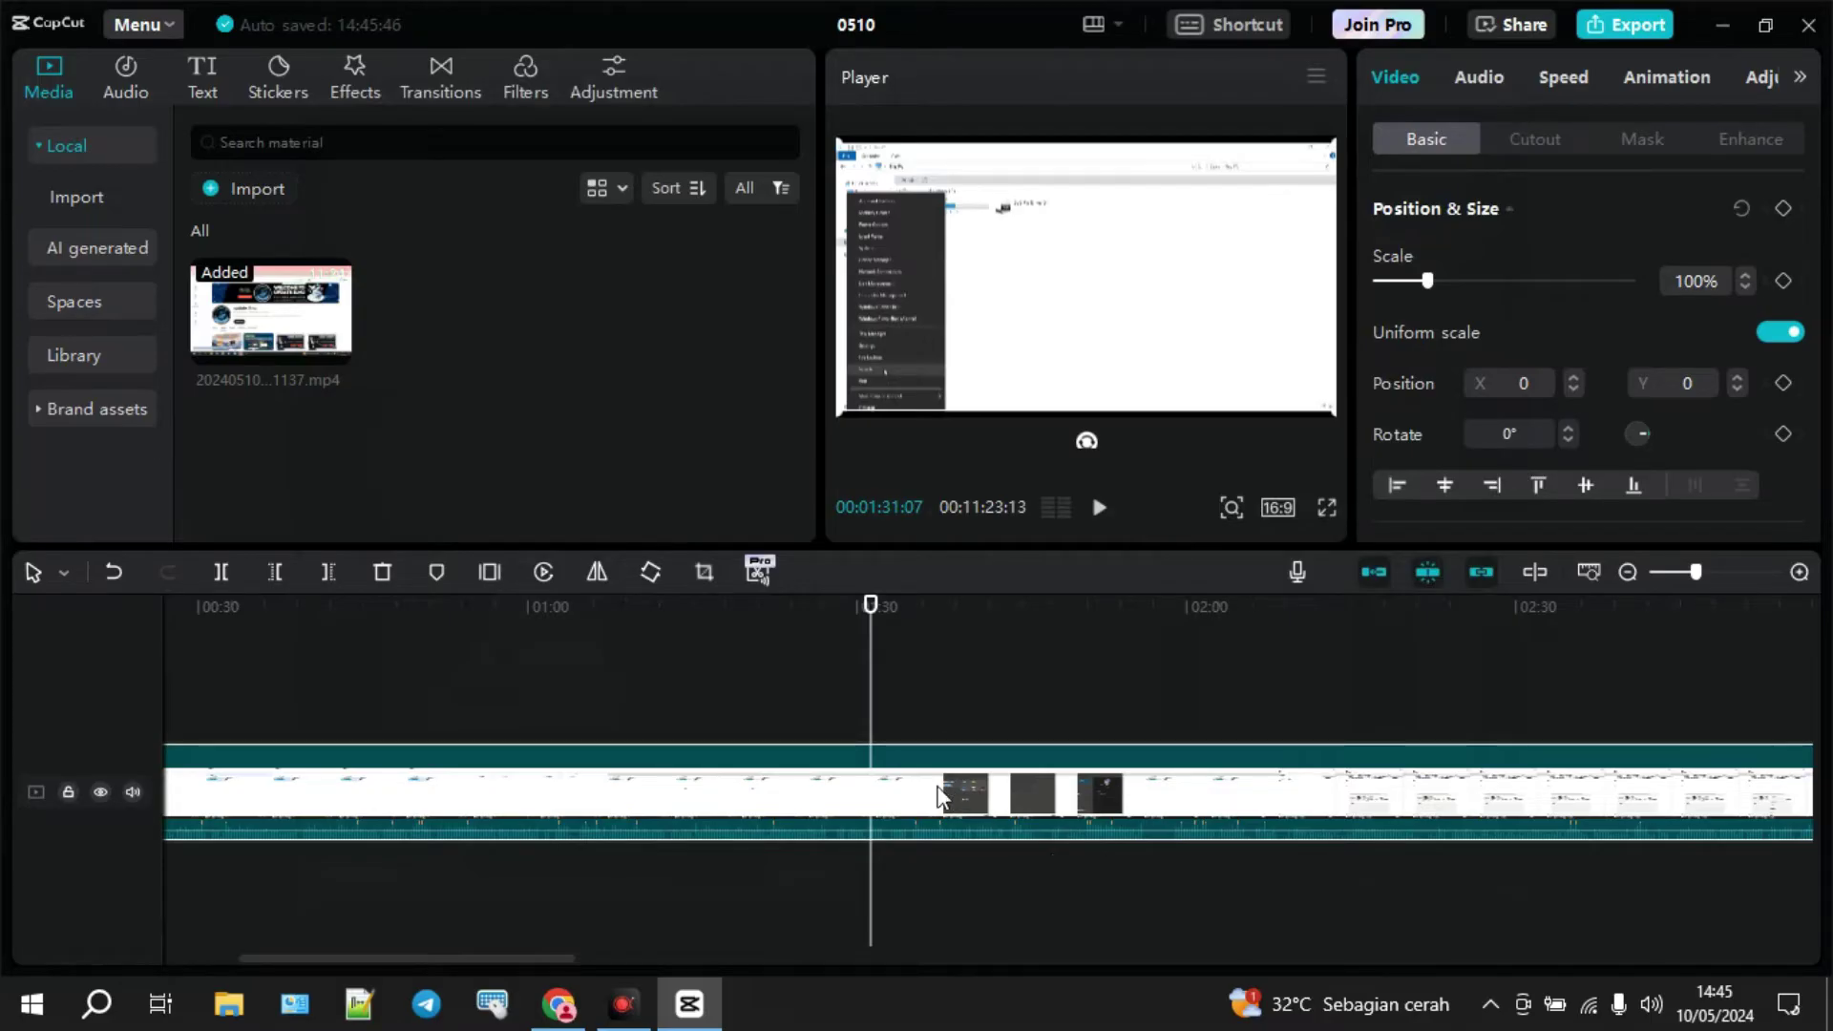
click(709, 581)
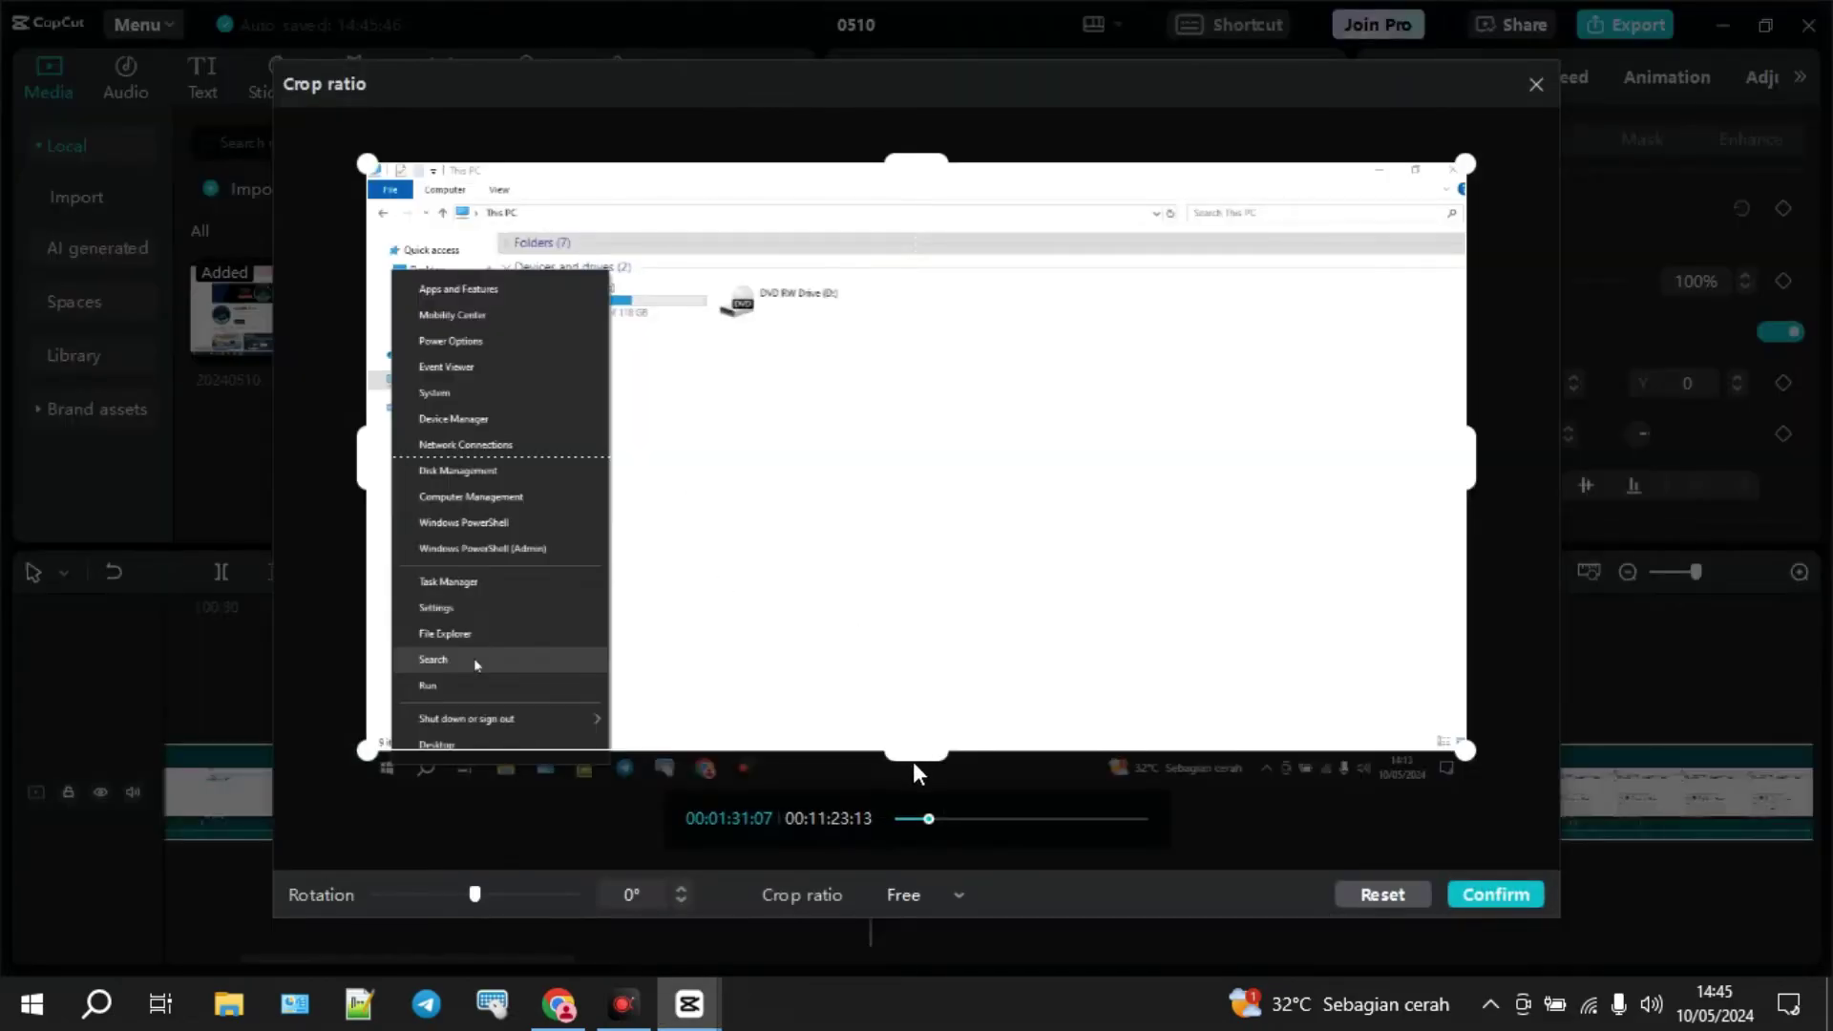
drag(922, 759, 916, 811)
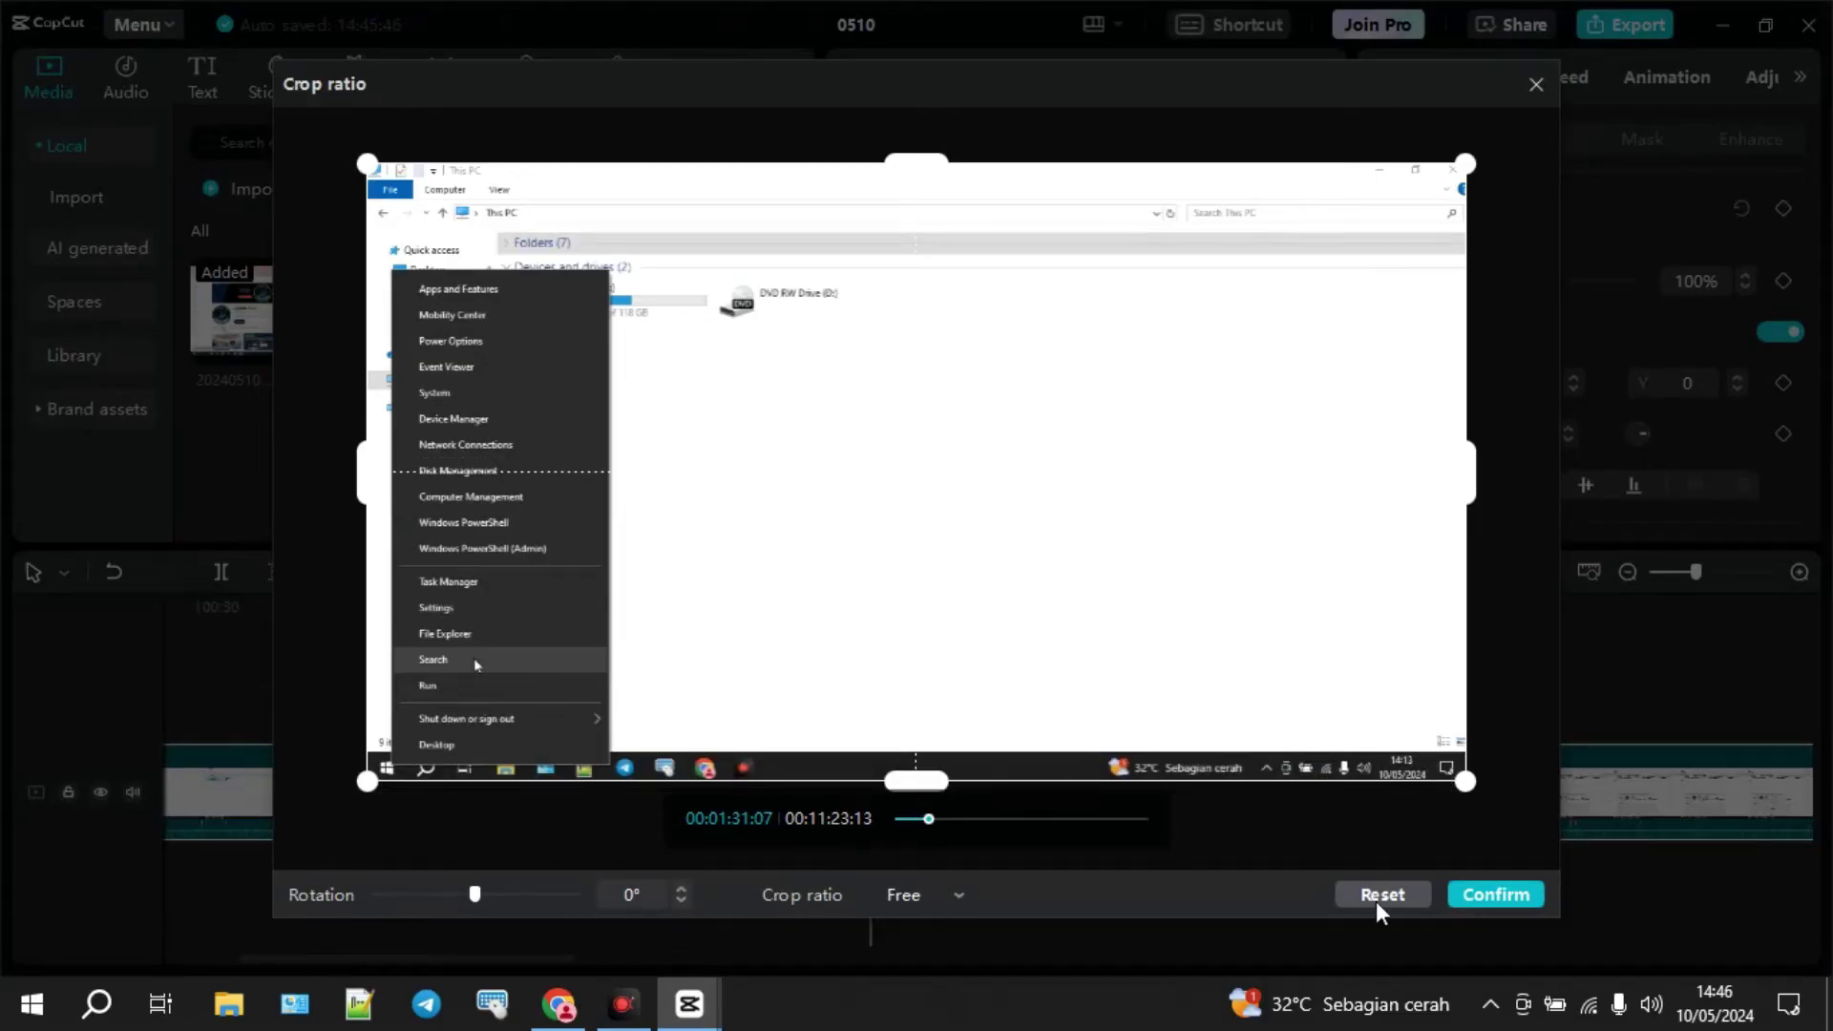
click(1463, 888)
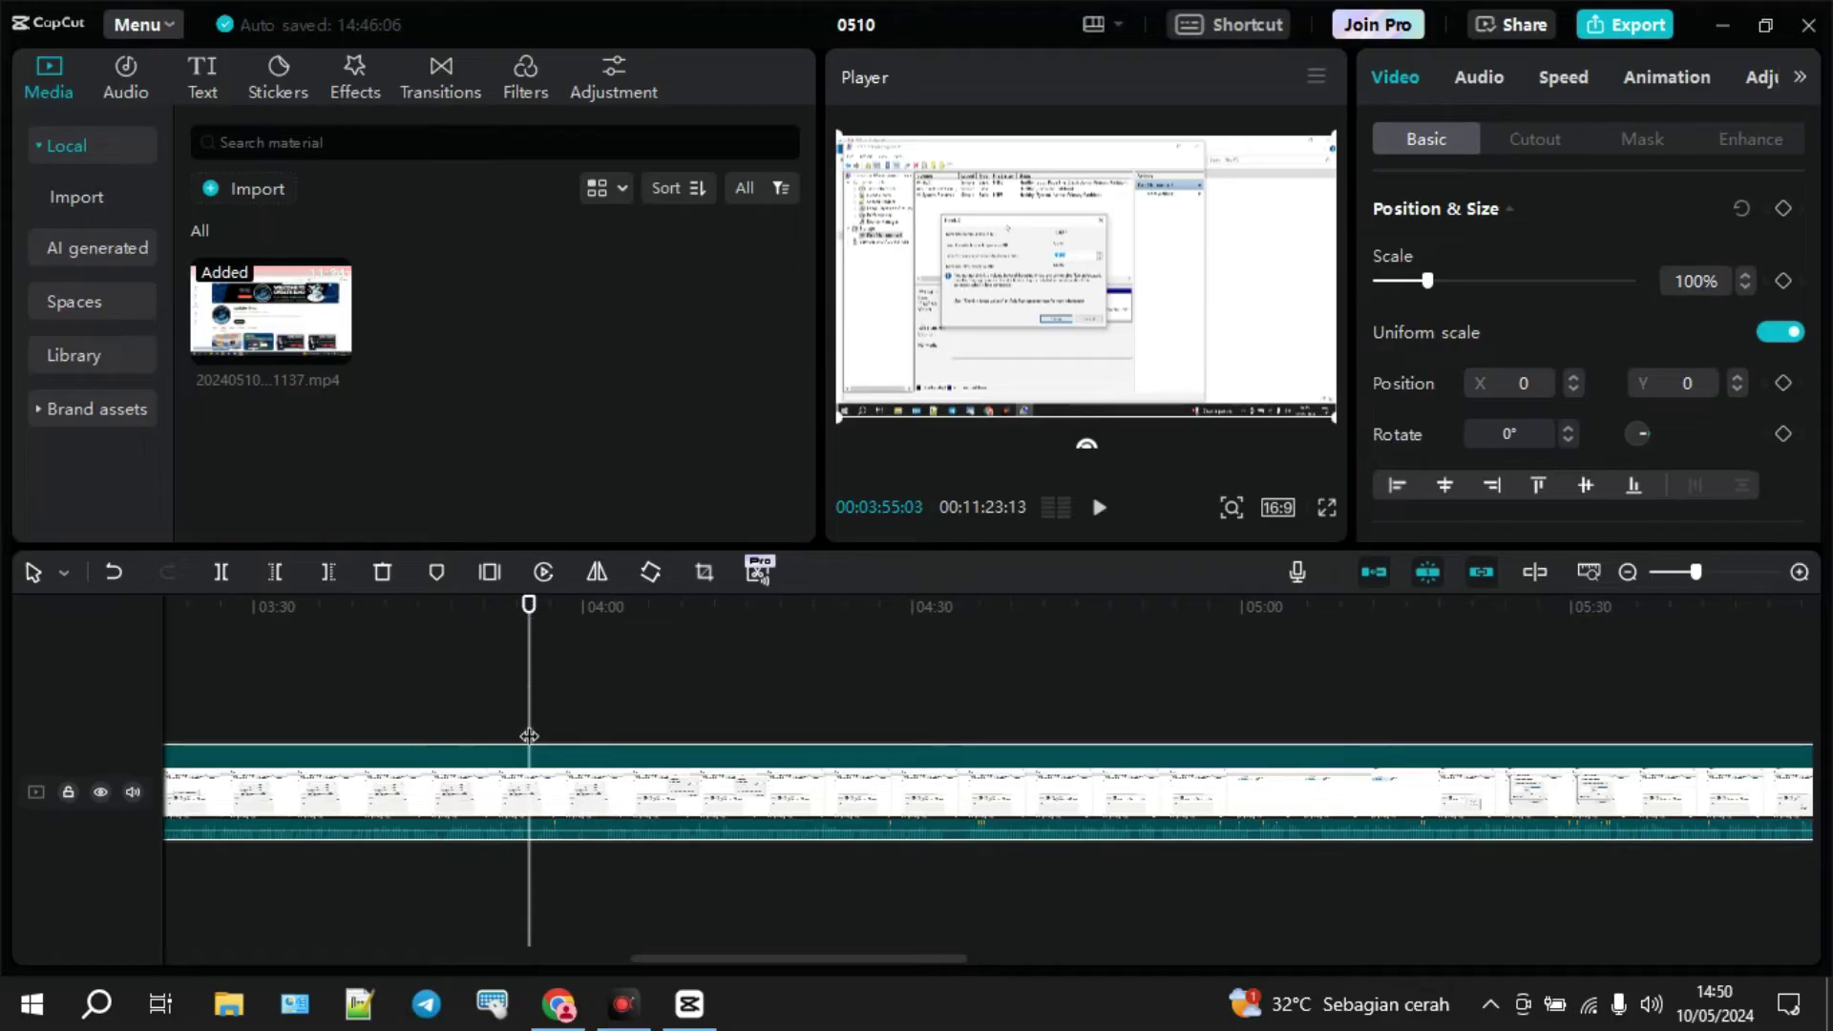
- Split the timeline clip at 00:03:55:03 and select the part after the cut
click(223, 572)
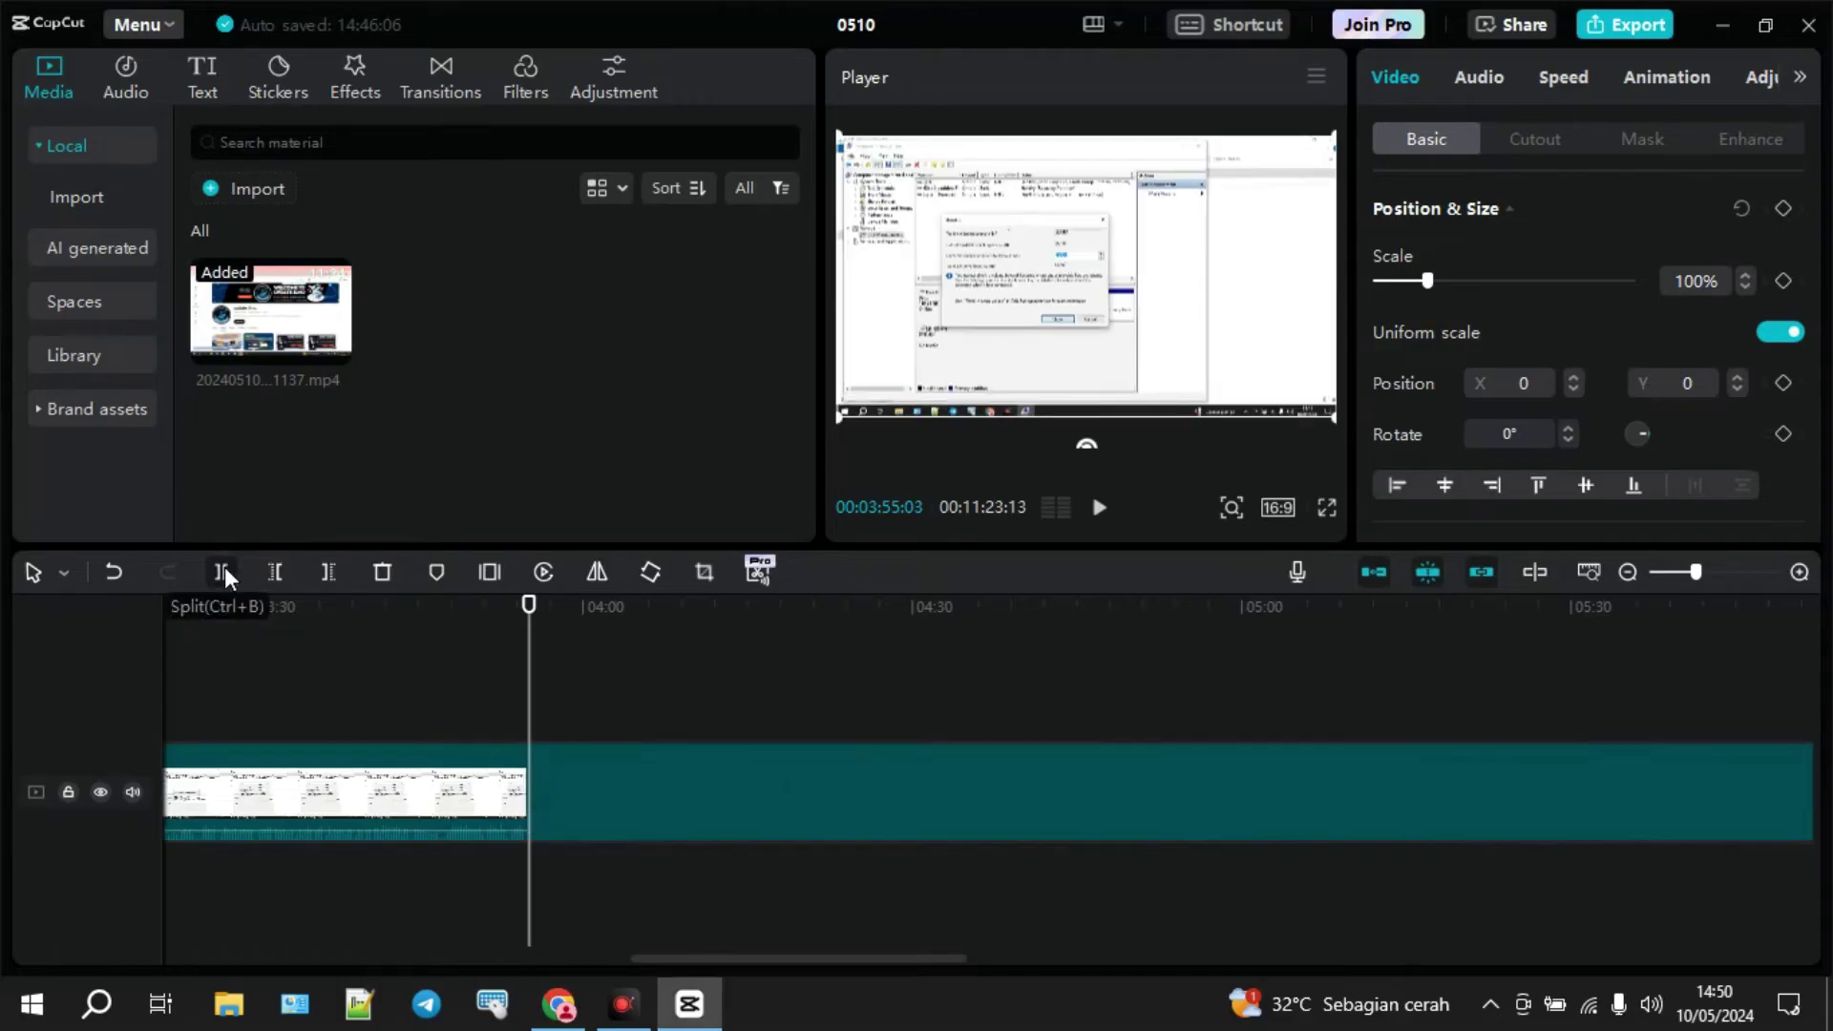
click(449, 801)
click(630, 795)
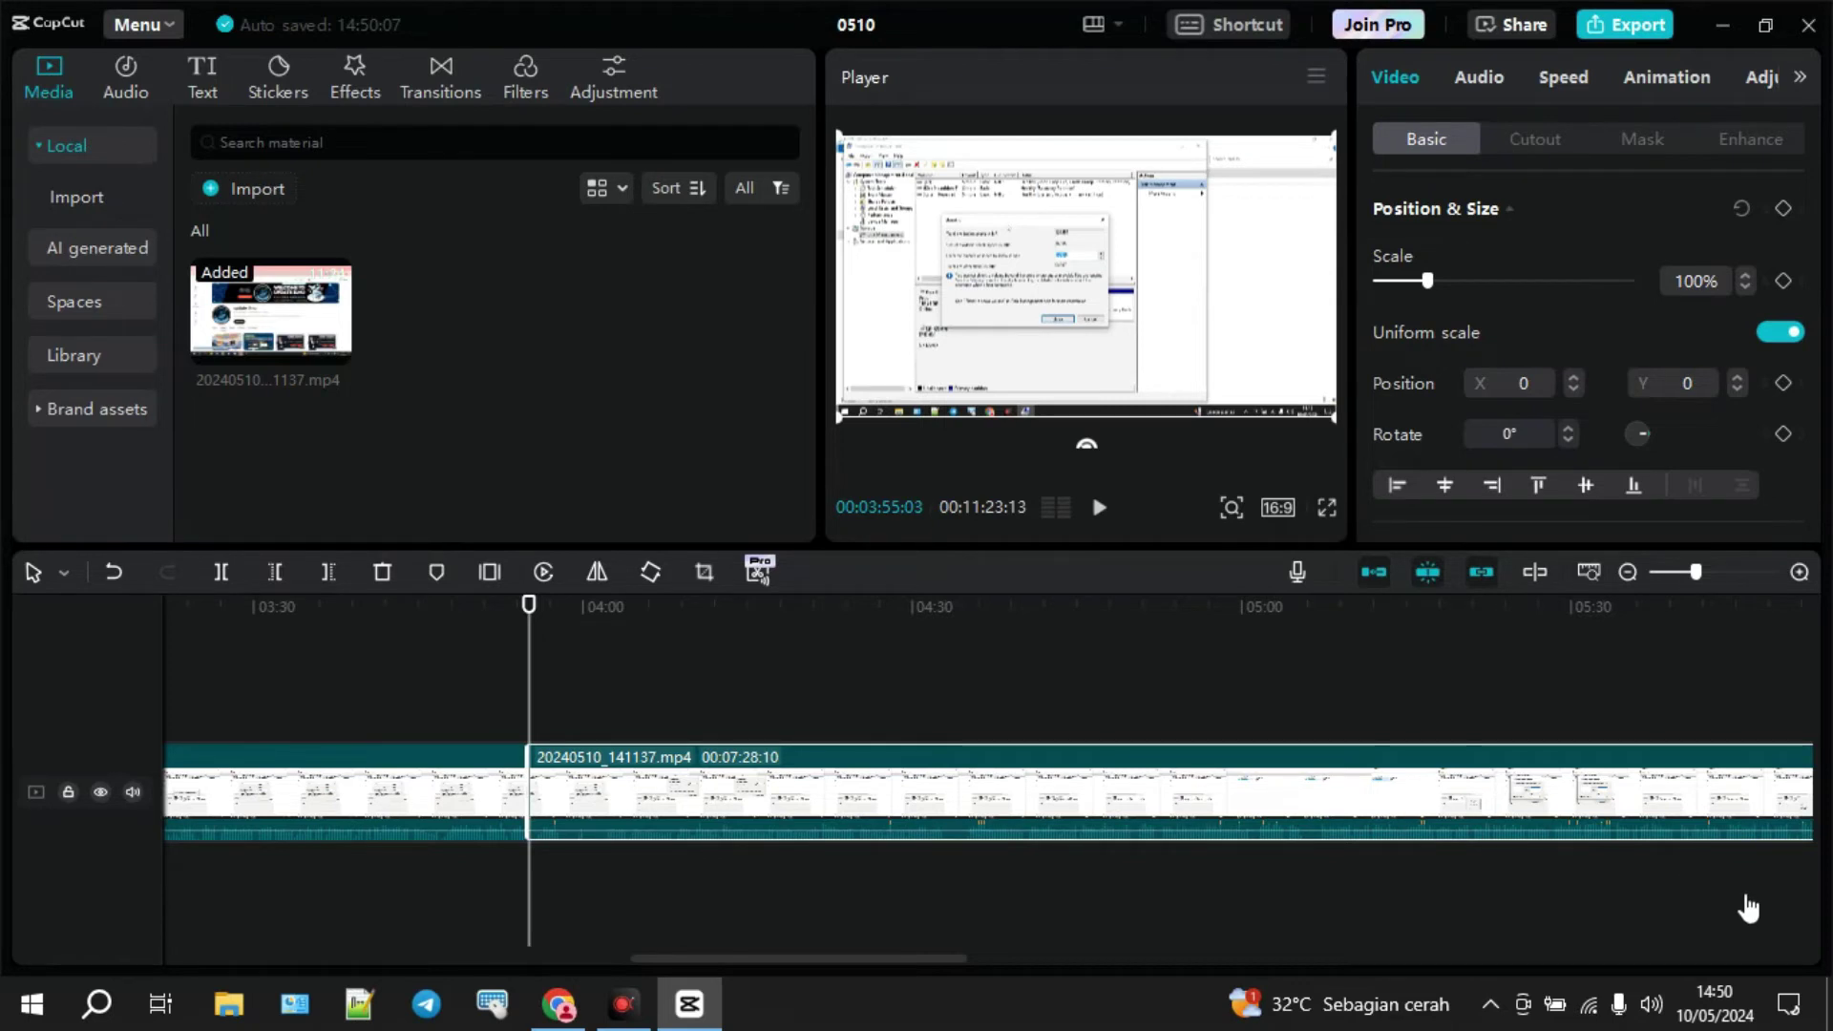
- Split the second part of the clip at 00:04:08:03 and select the short segment between the two cuts
click(672, 683)
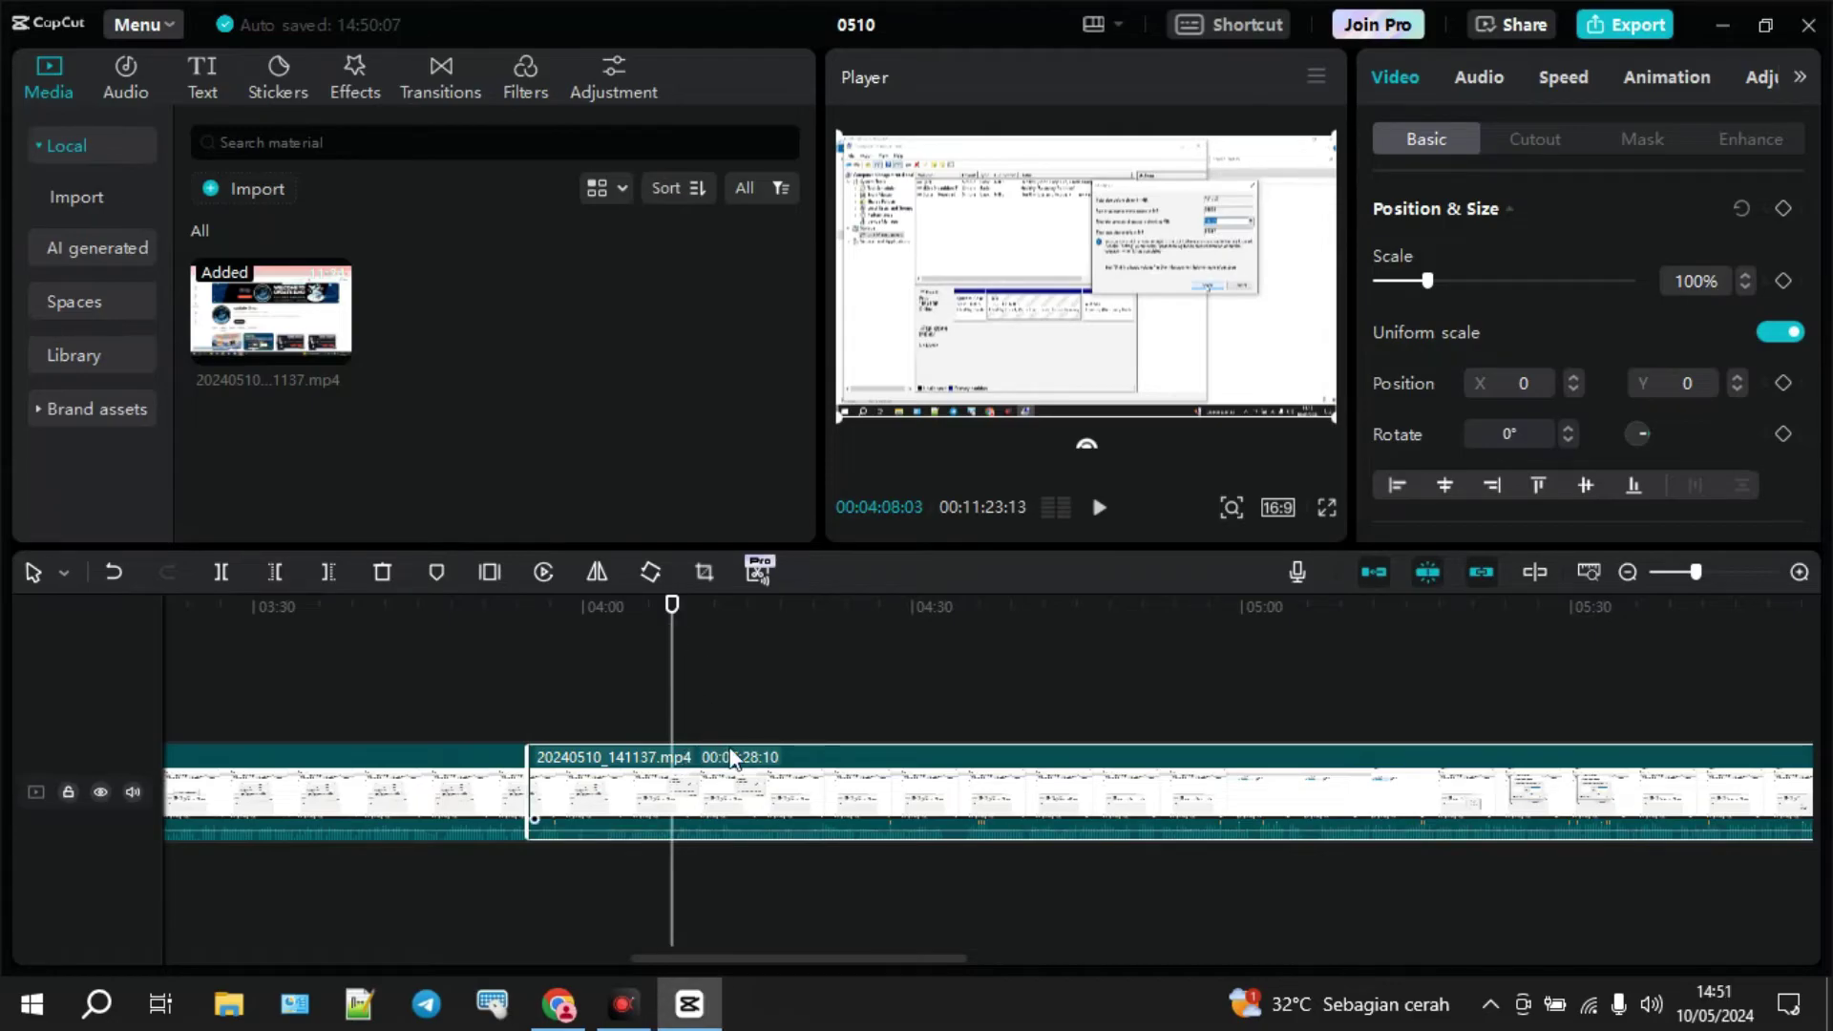
click(228, 579)
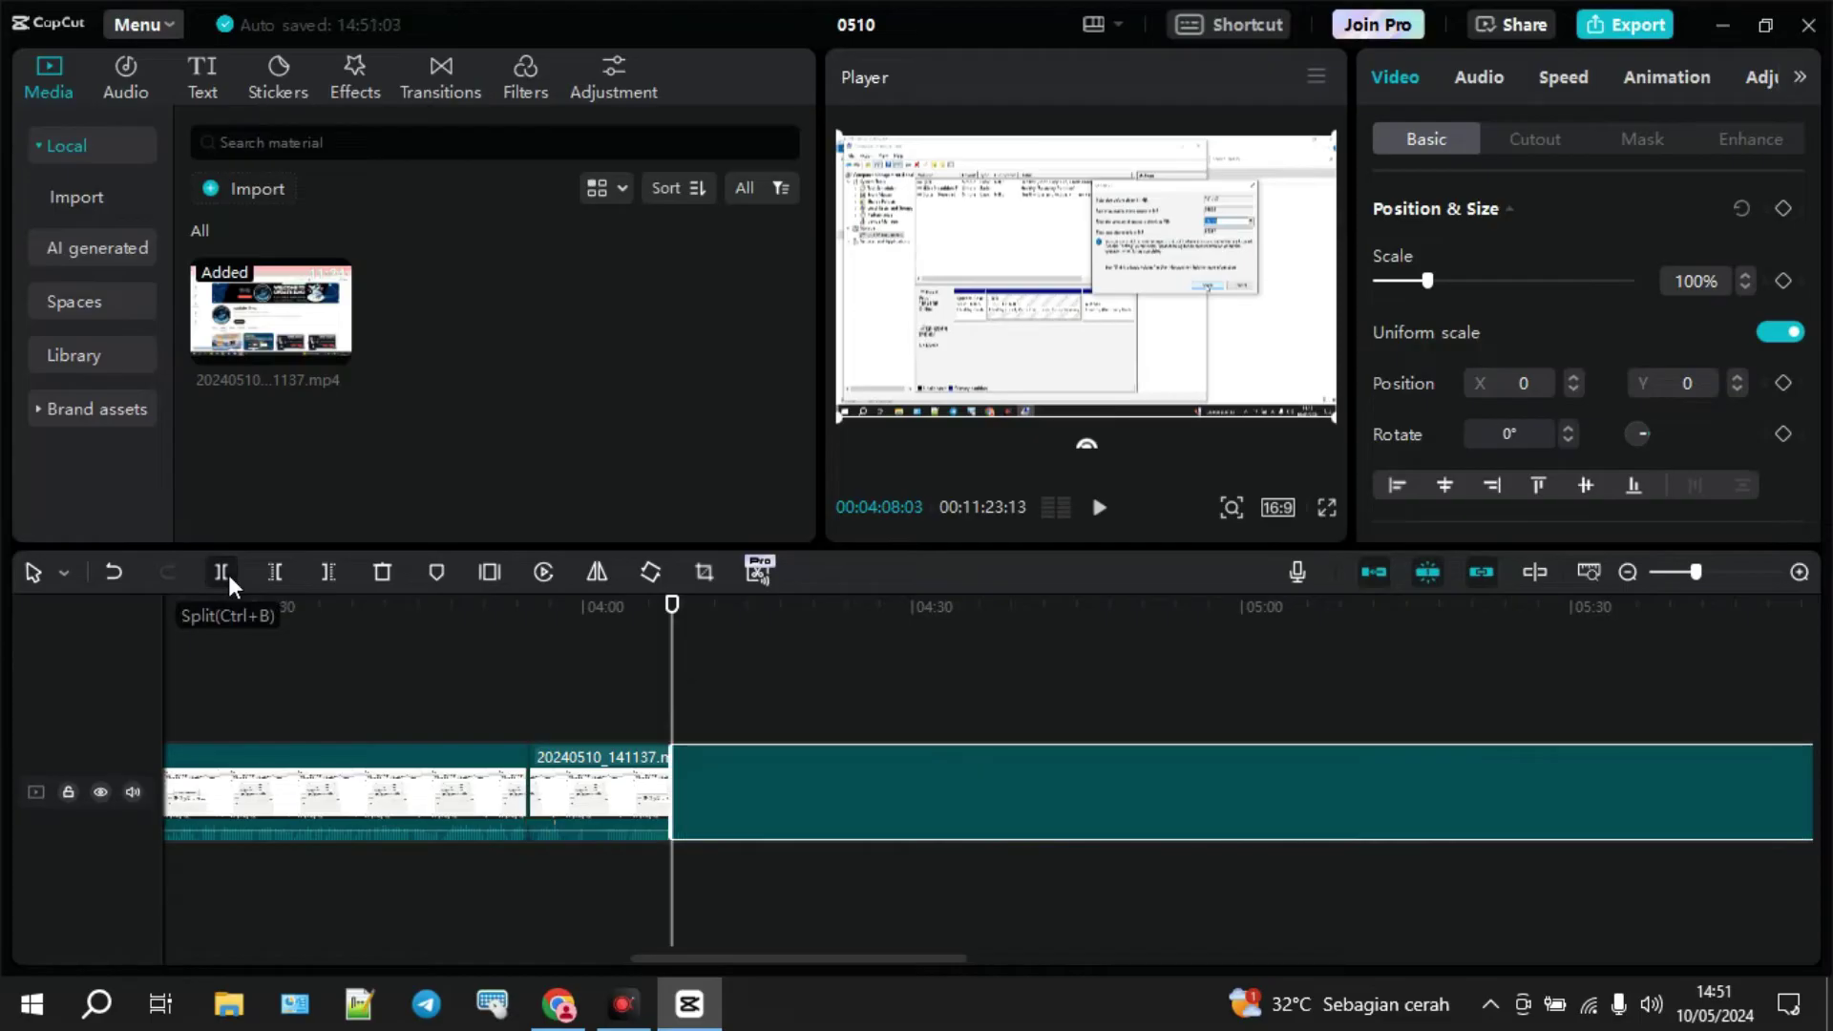
click(611, 797)
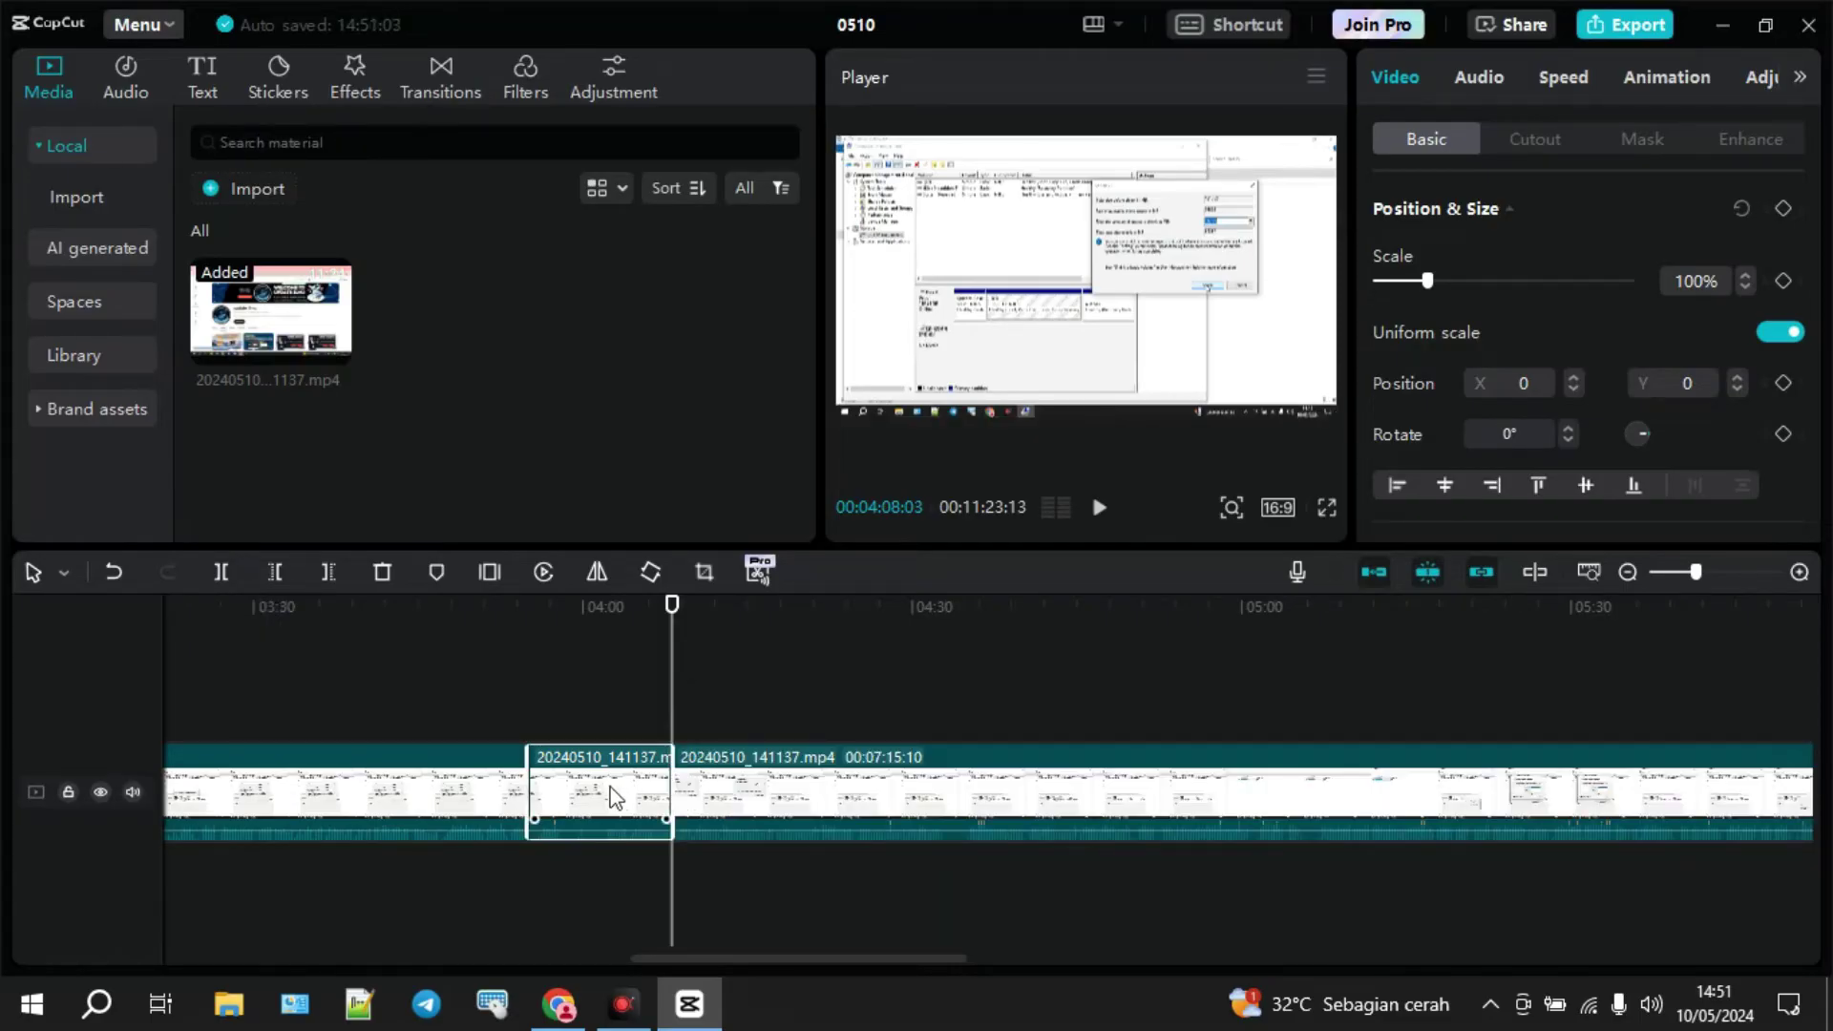
click(454, 790)
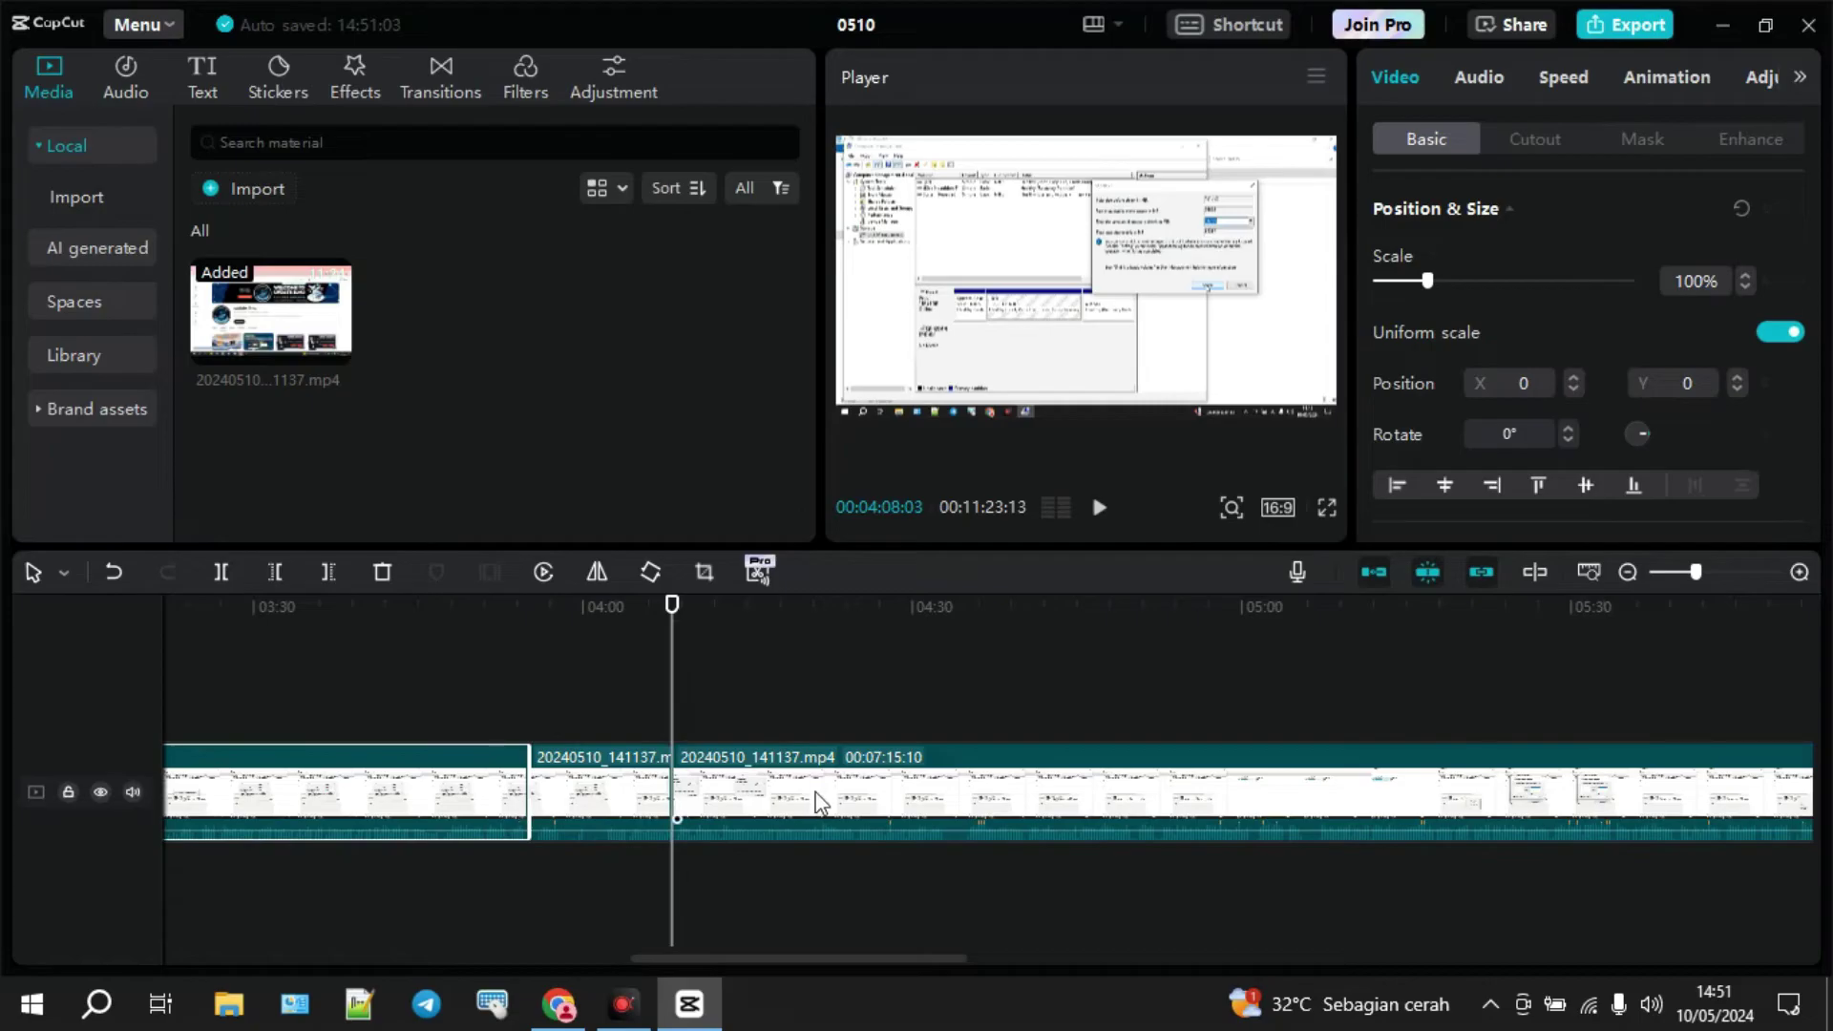
click(622, 784)
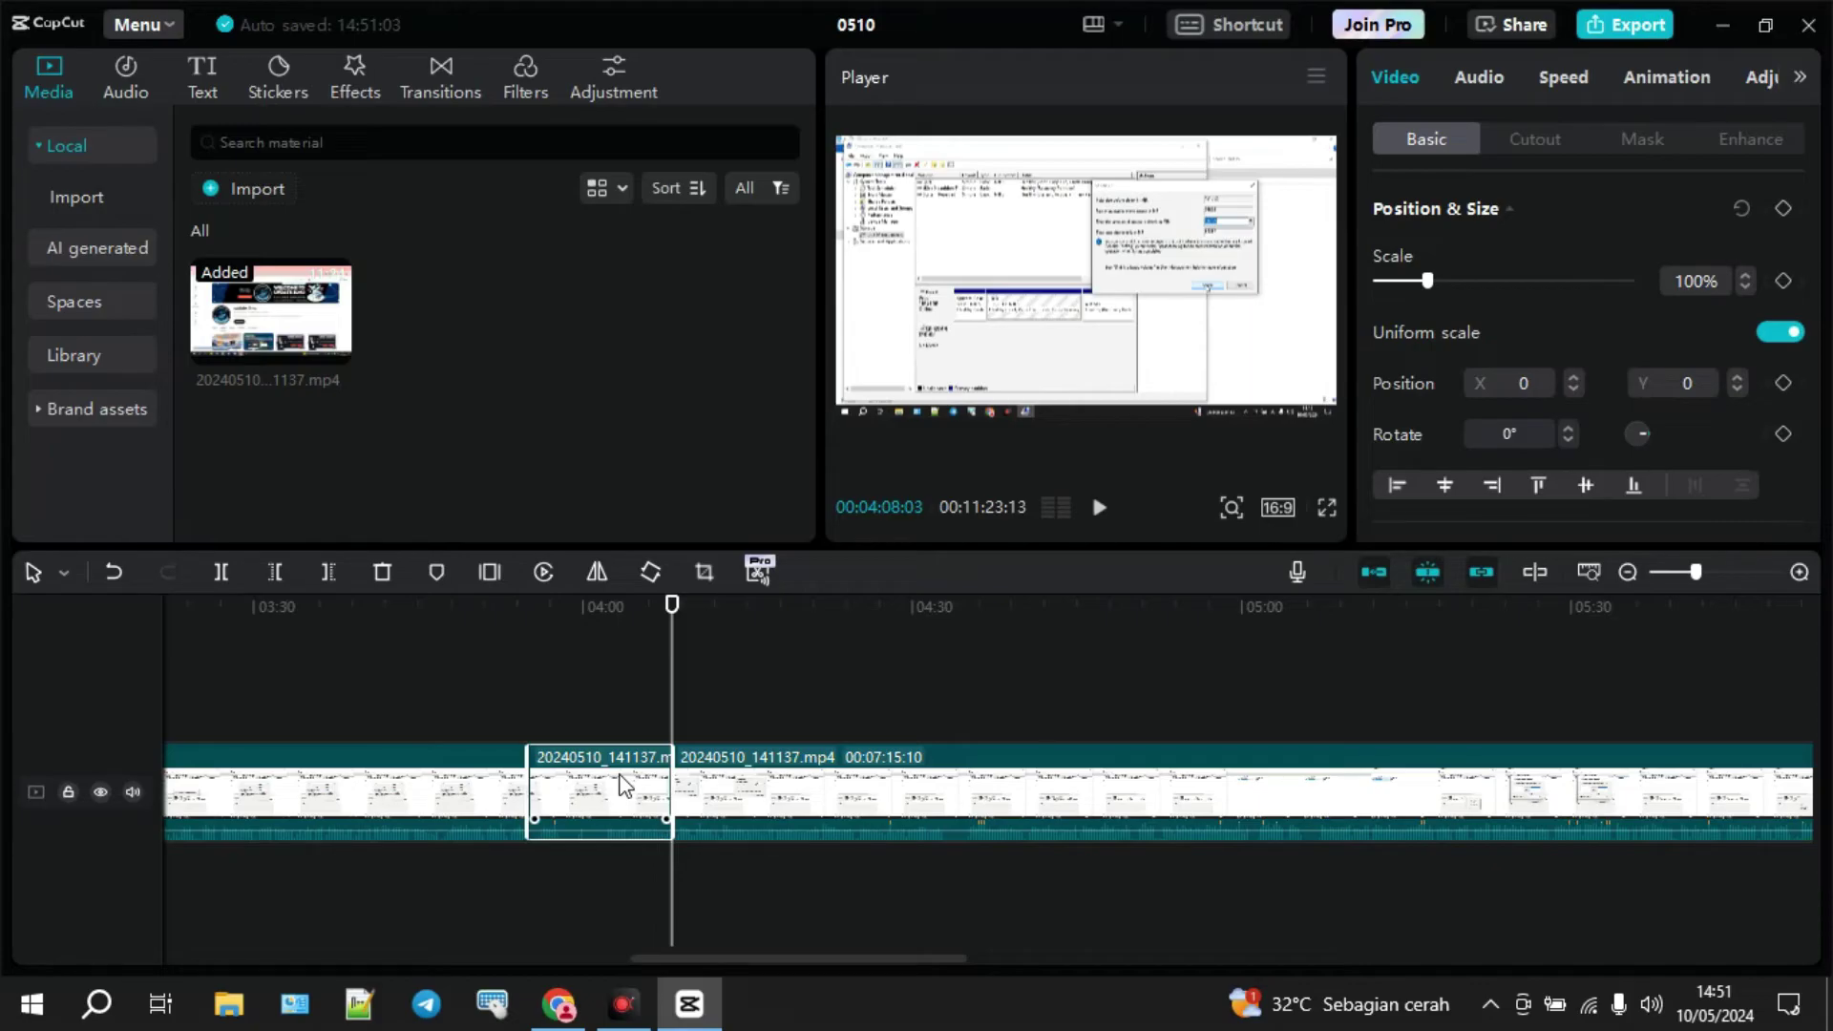
- Record a two-second voice-over near the start of the short middle segment and select that segment again
key(Left)
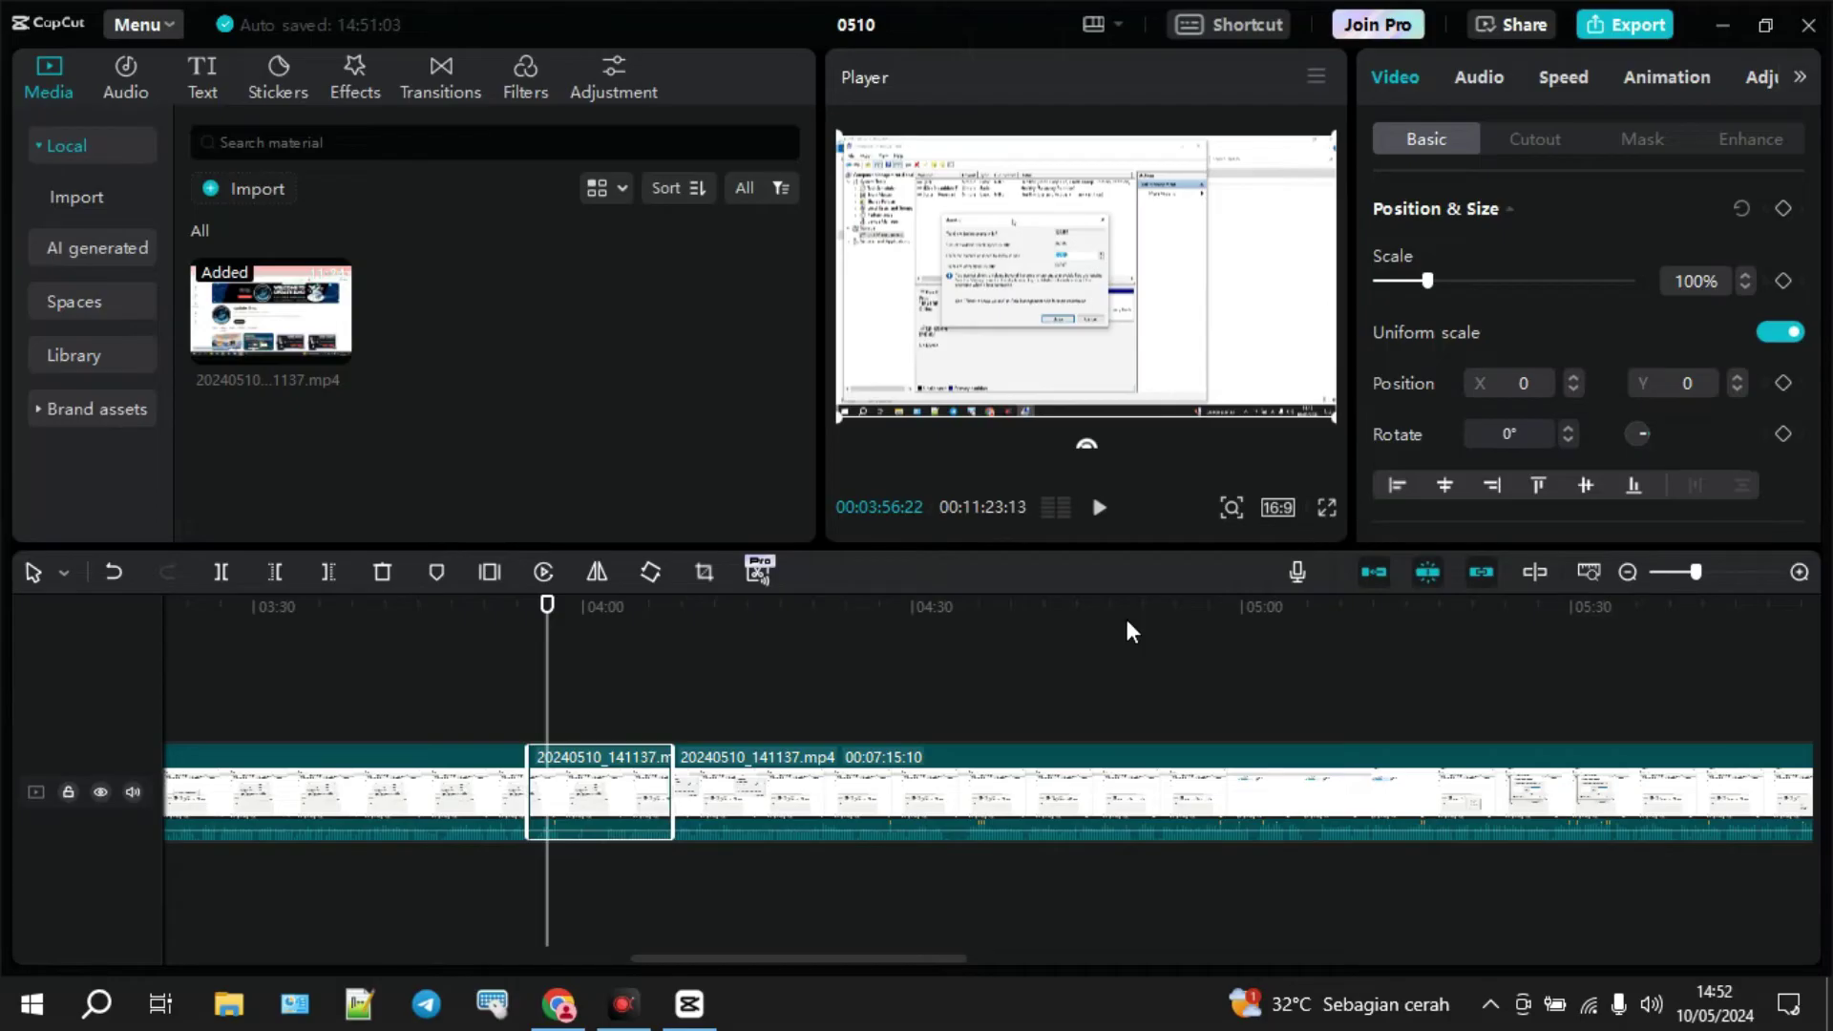
click(1296, 571)
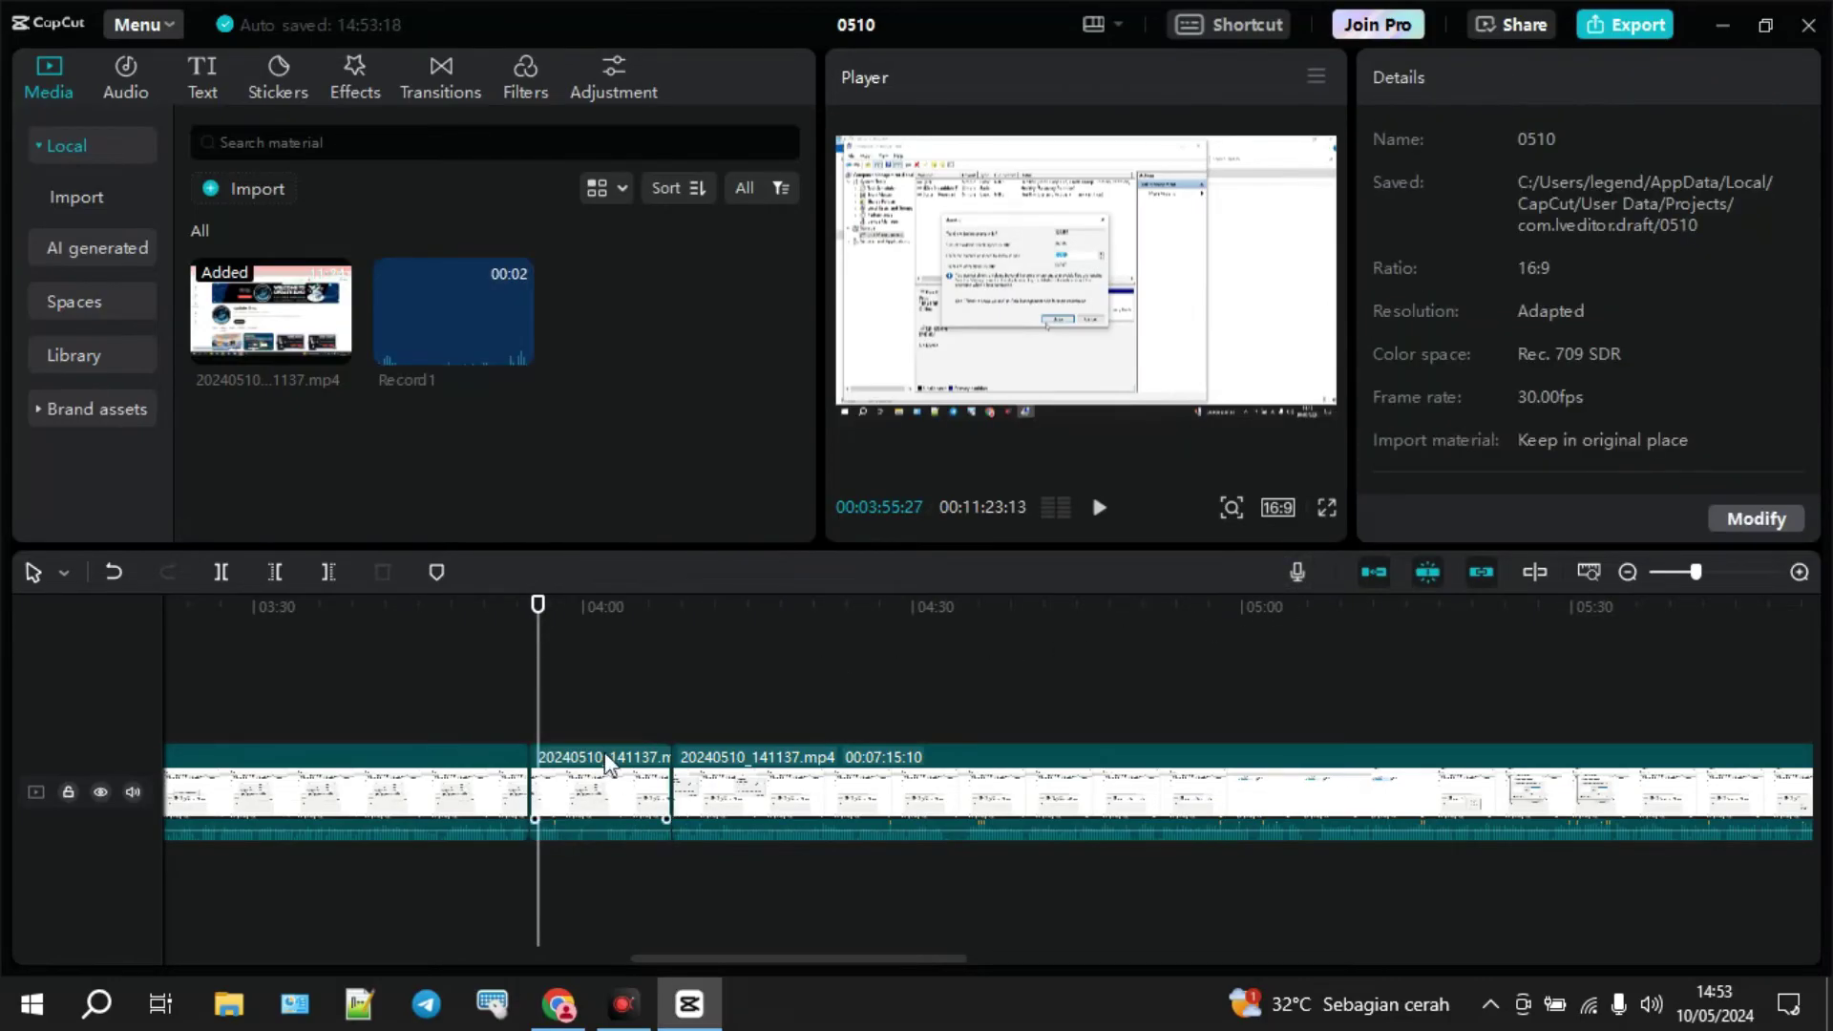
click(608, 790)
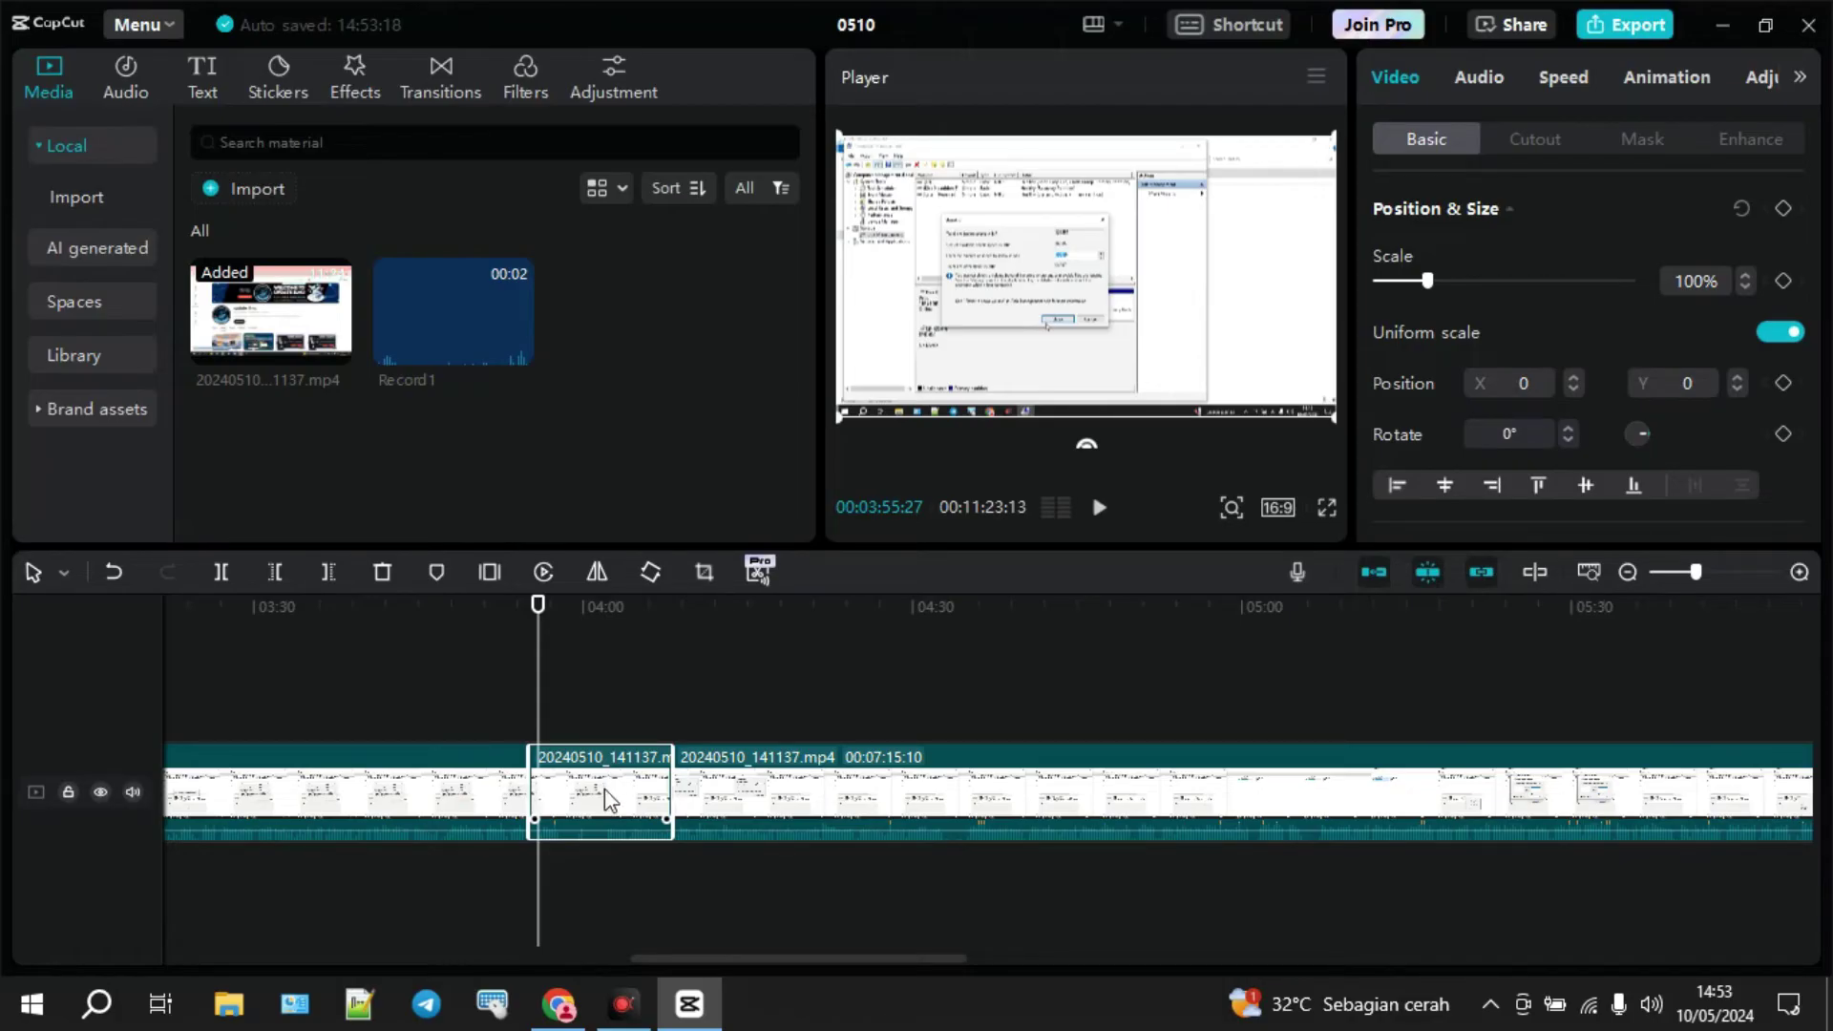
- Extract the audio from the short middle segment and delete the extracted audio clip
right_click(604, 798)
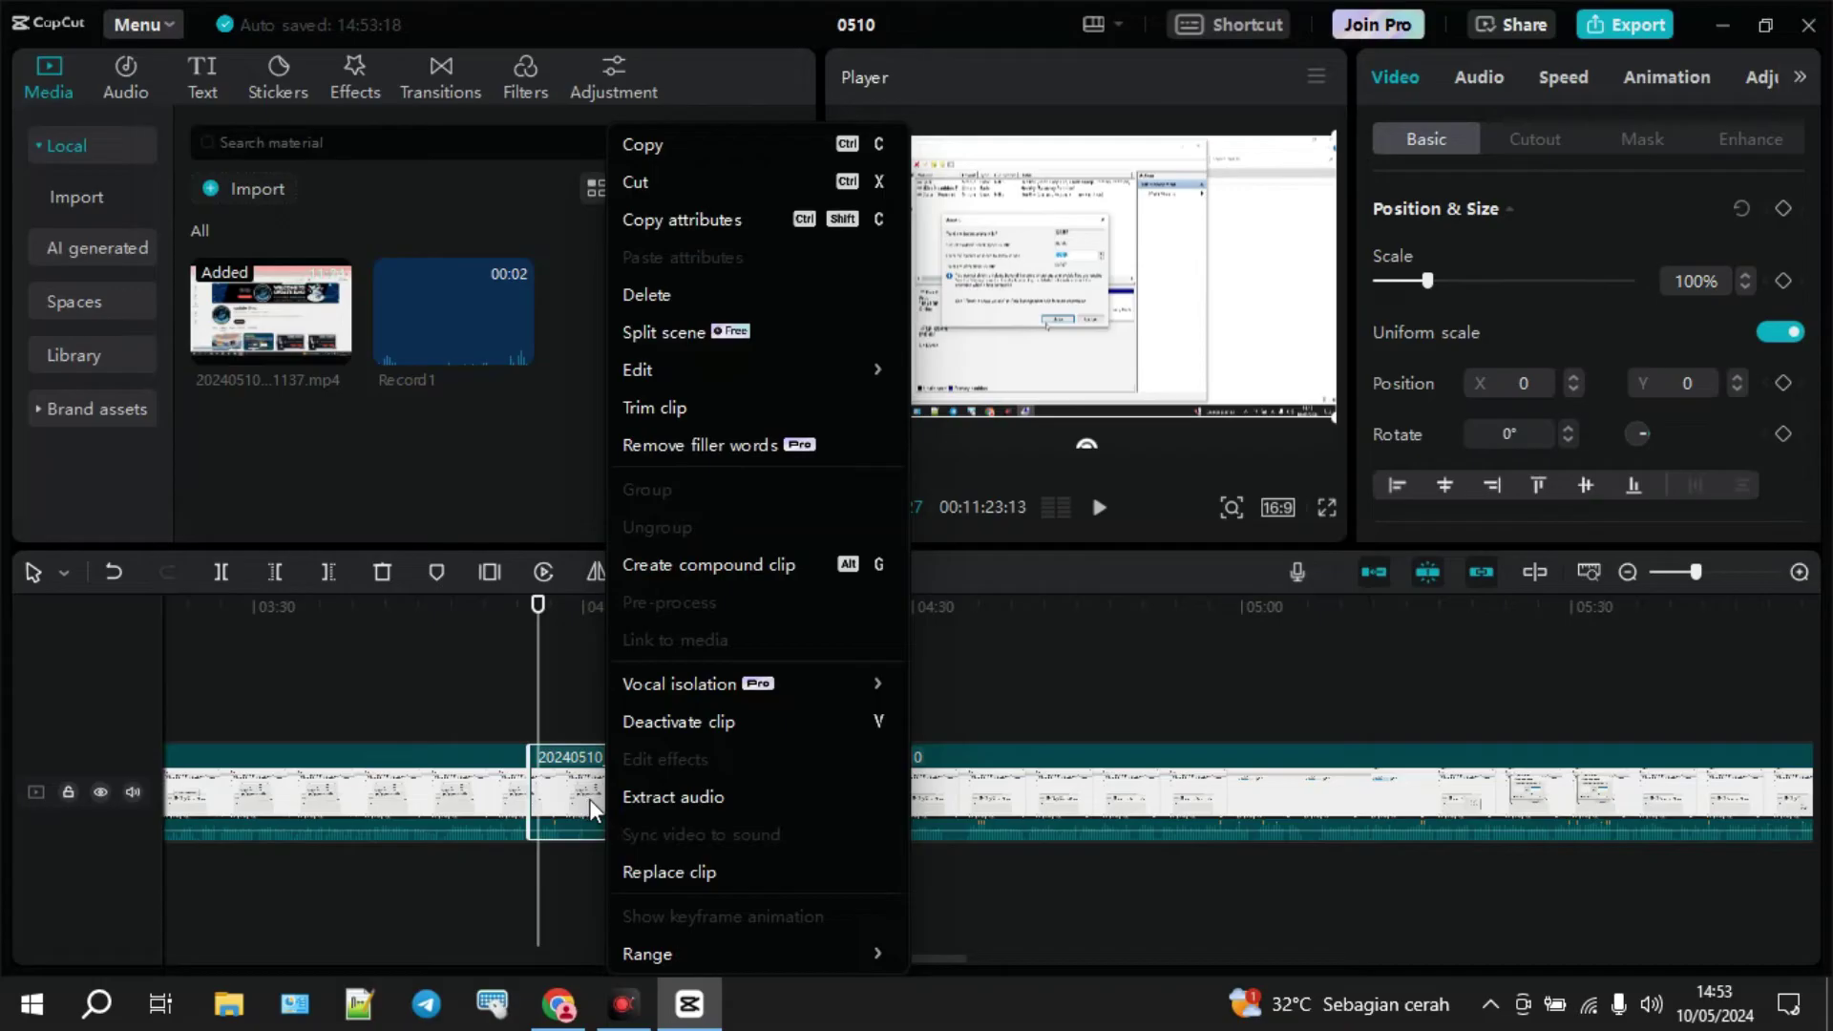
click(667, 798)
click(611, 842)
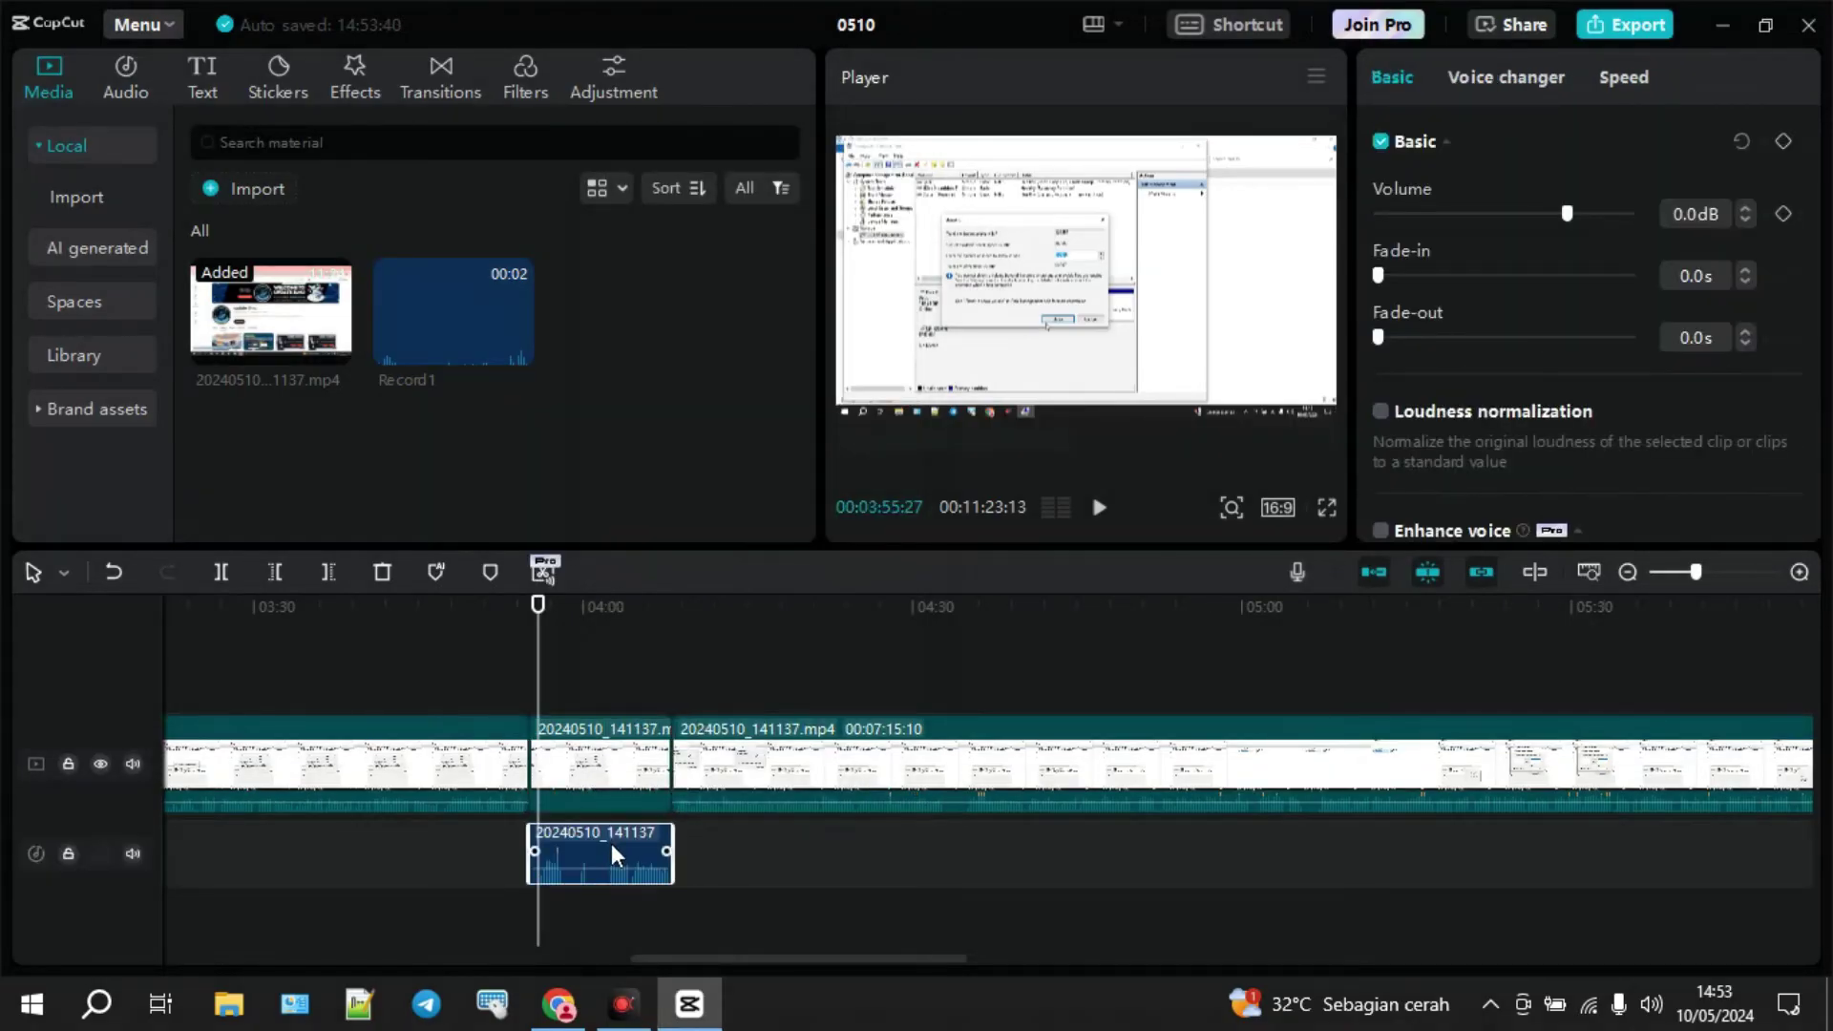
key(Delete)
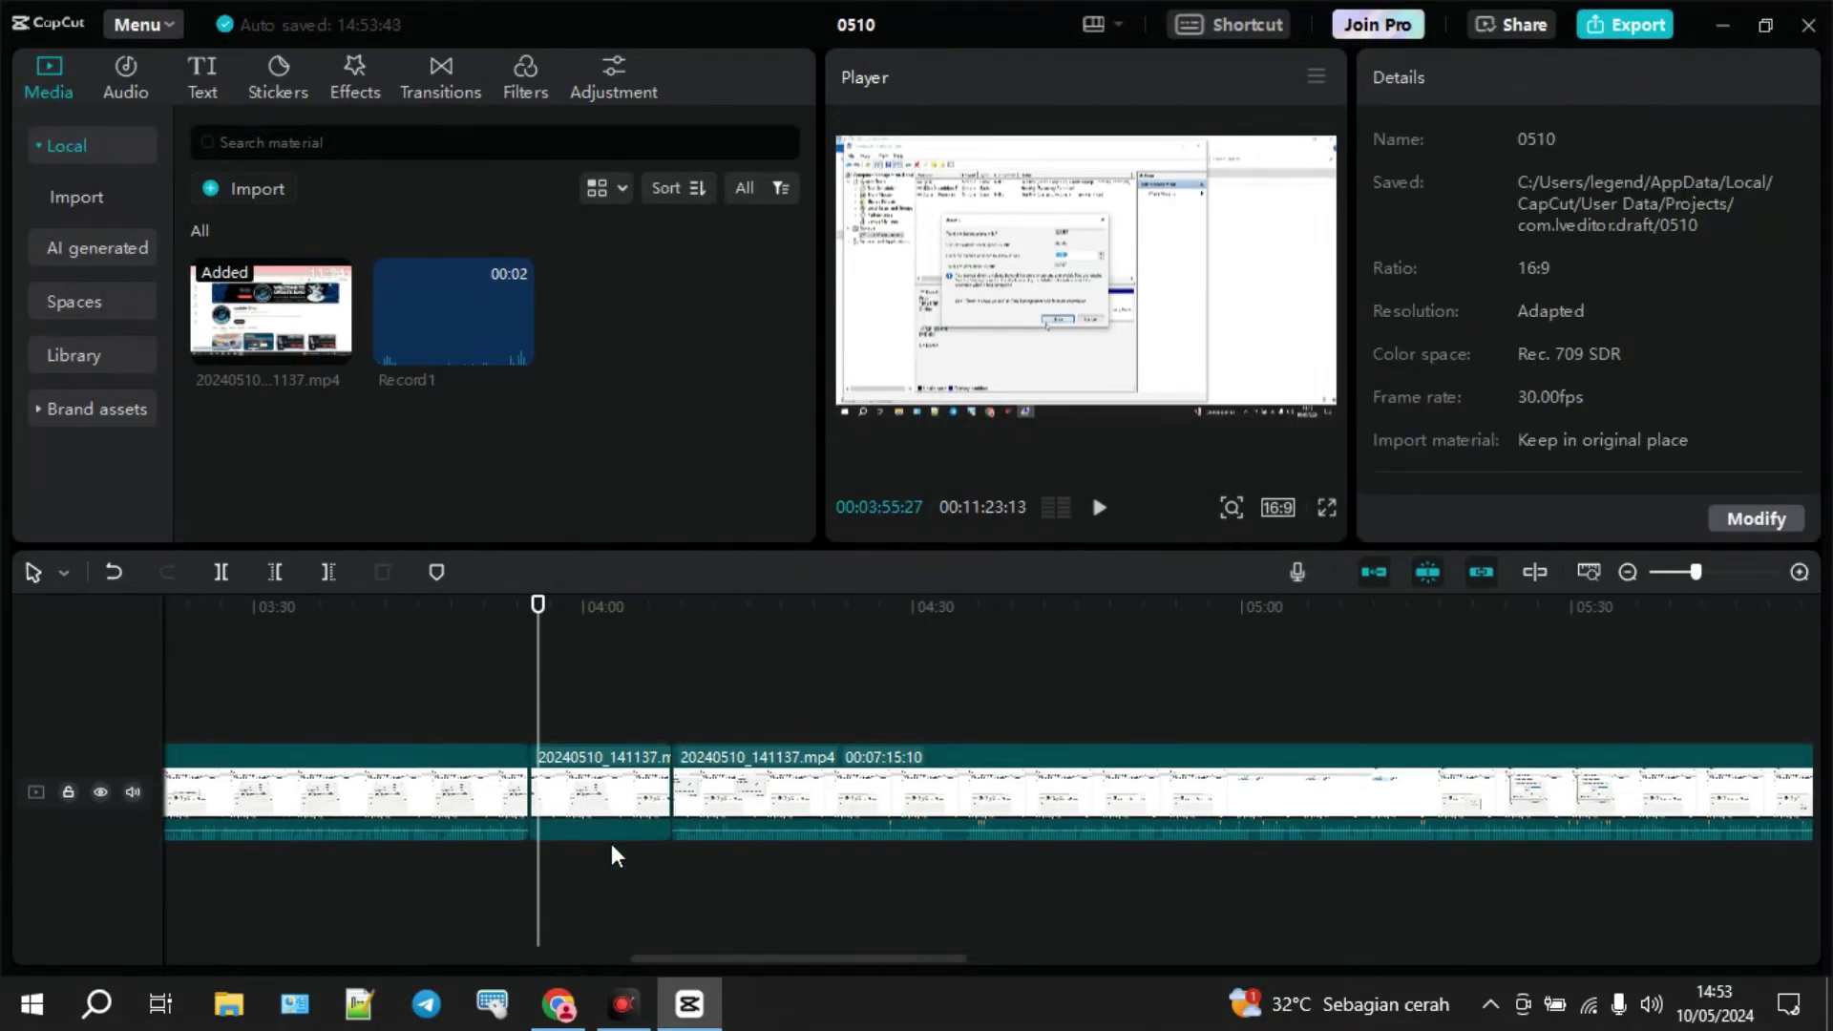
- Record a voice-over of about 14 seconds starting at 00:03:55:03, the beginning of the short middle segment
click(588, 800)
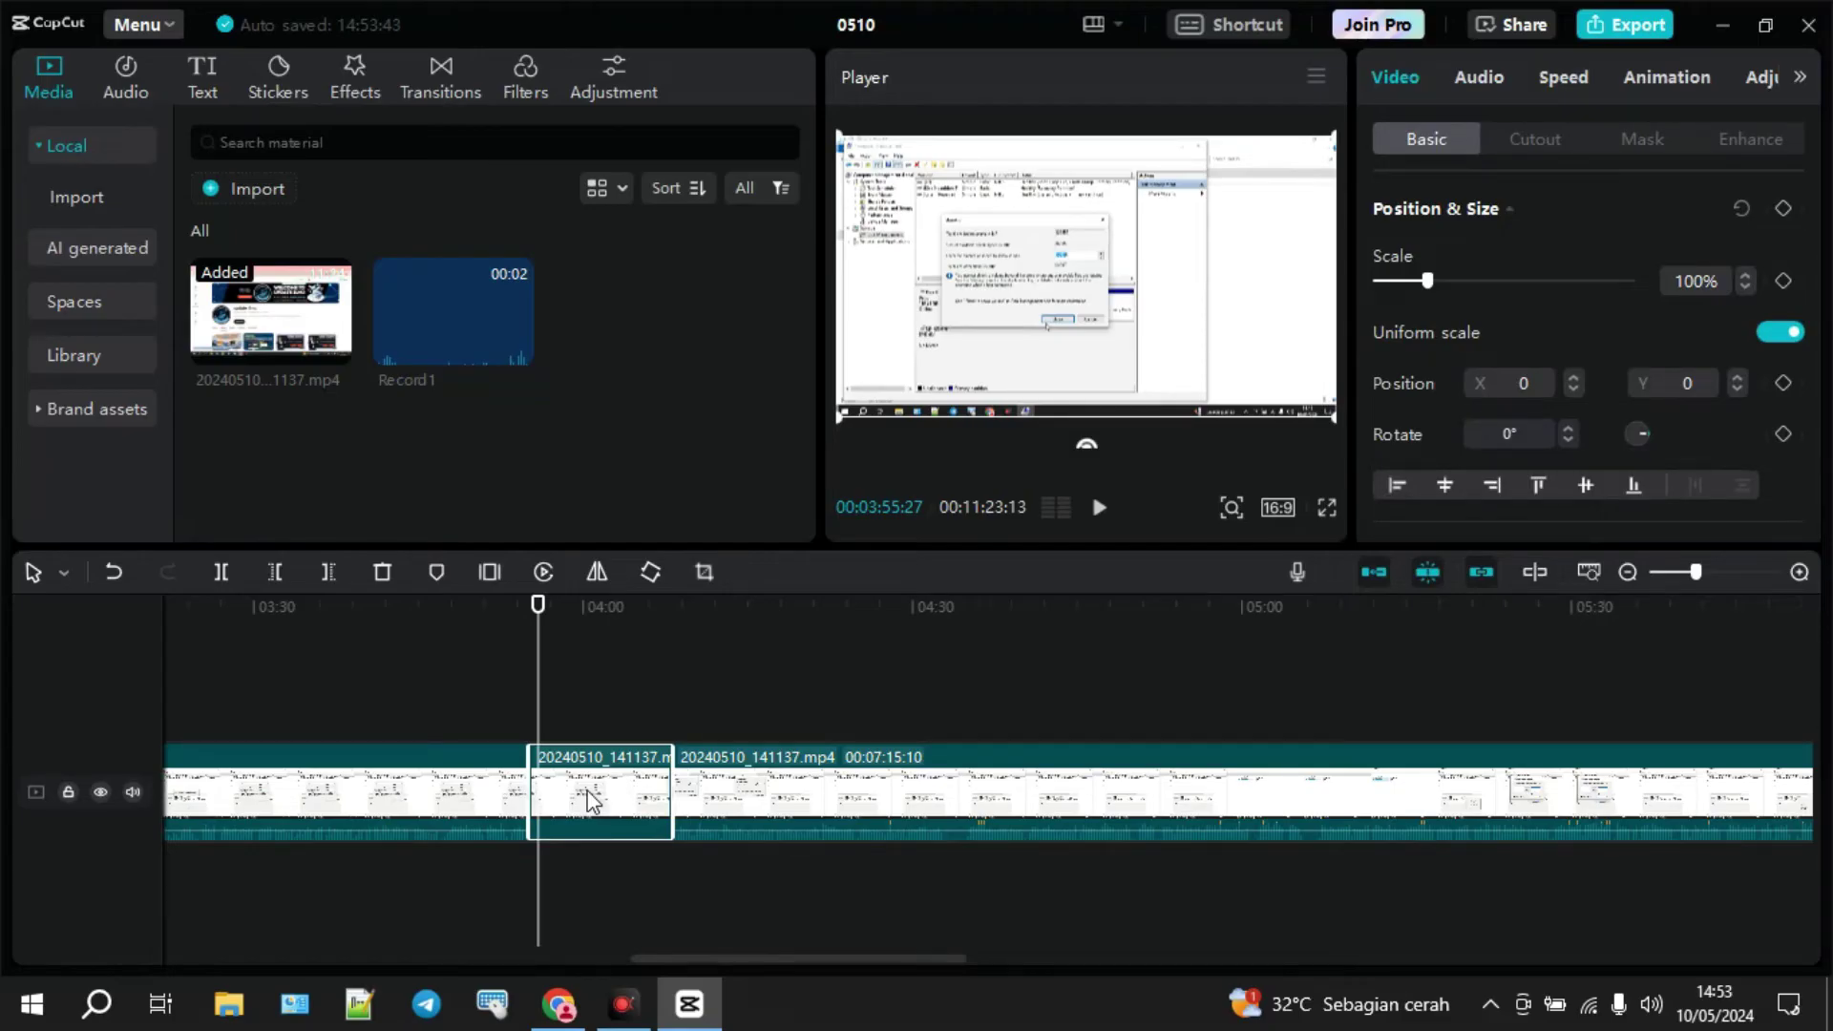
click(530, 622)
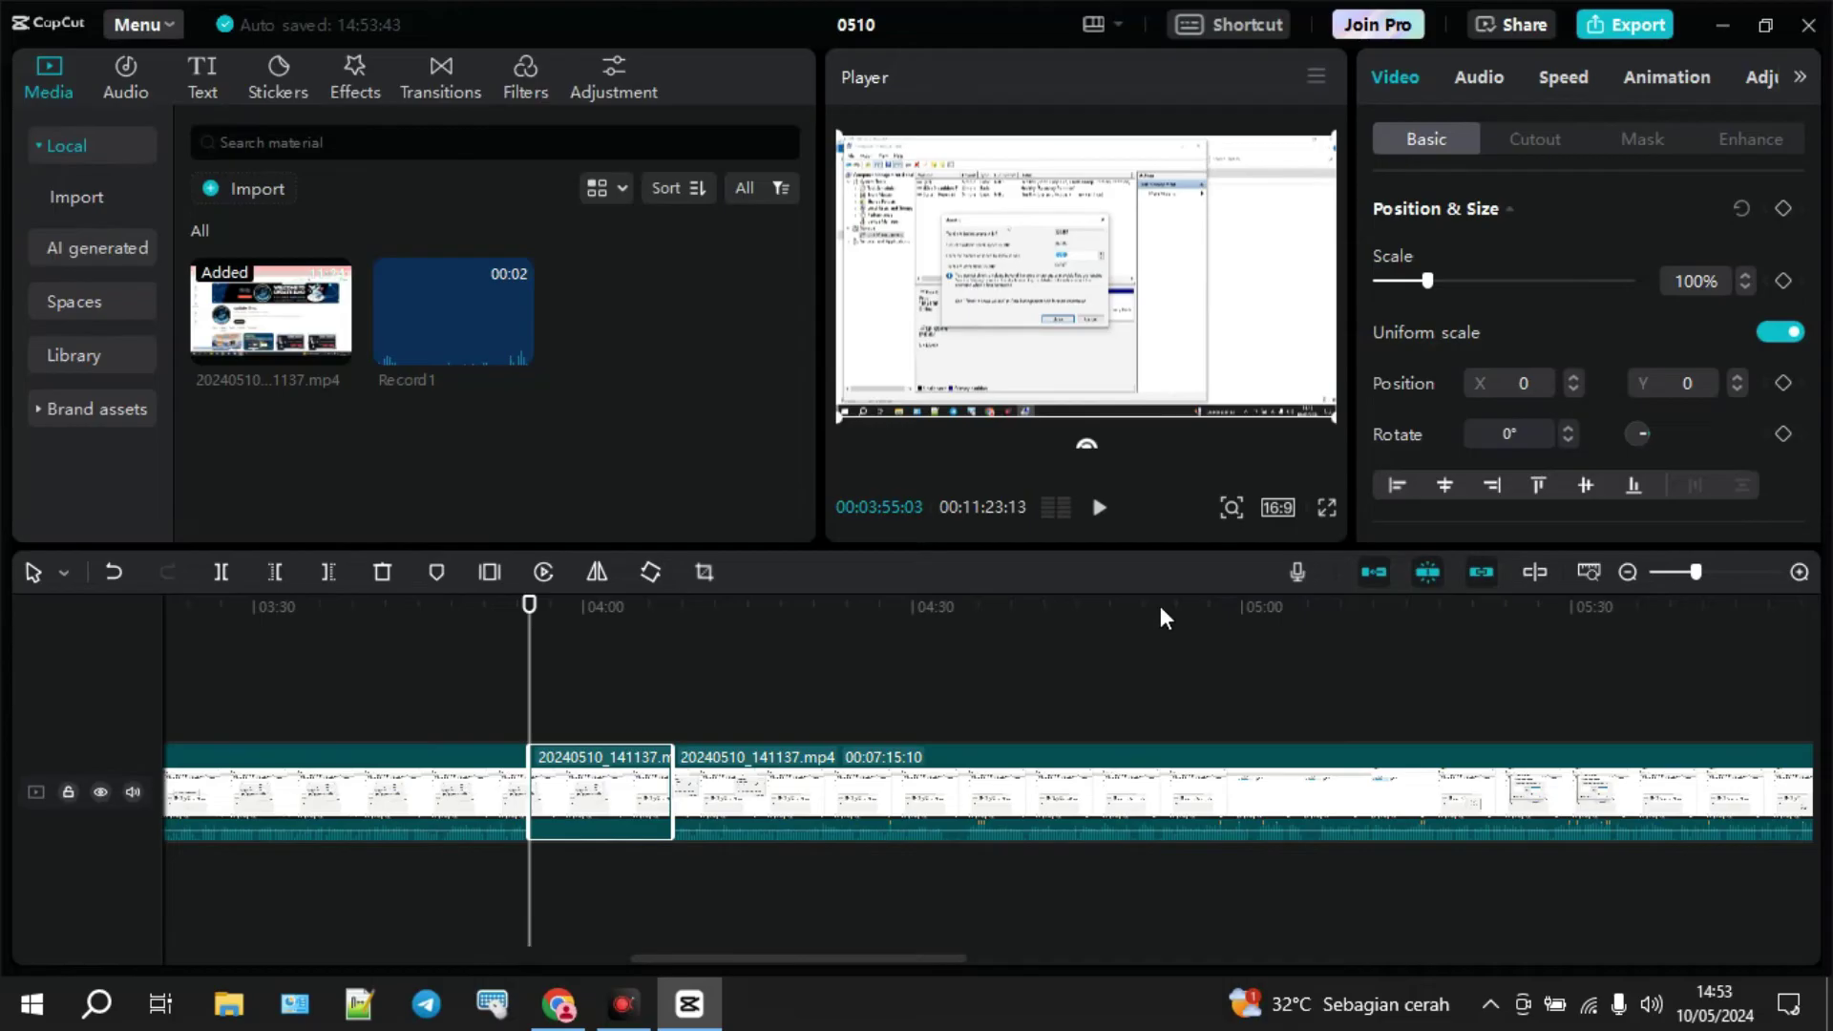
click(1296, 573)
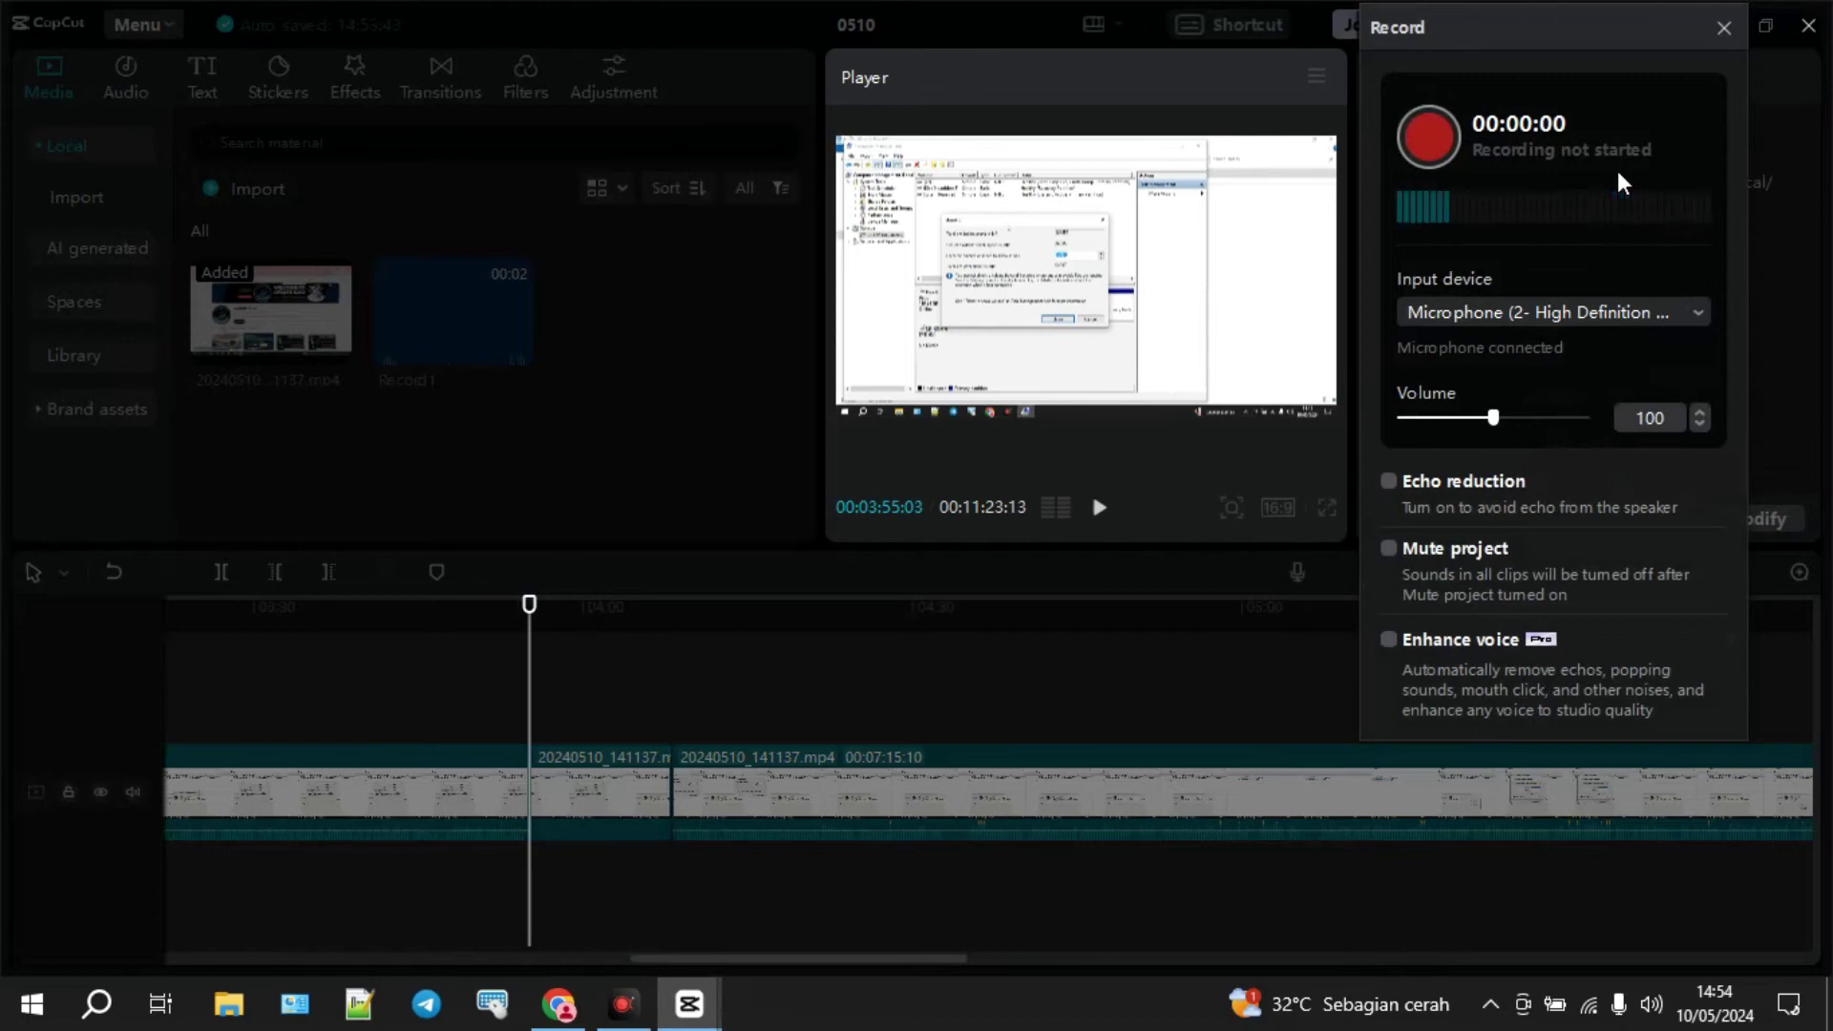
click(1442, 132)
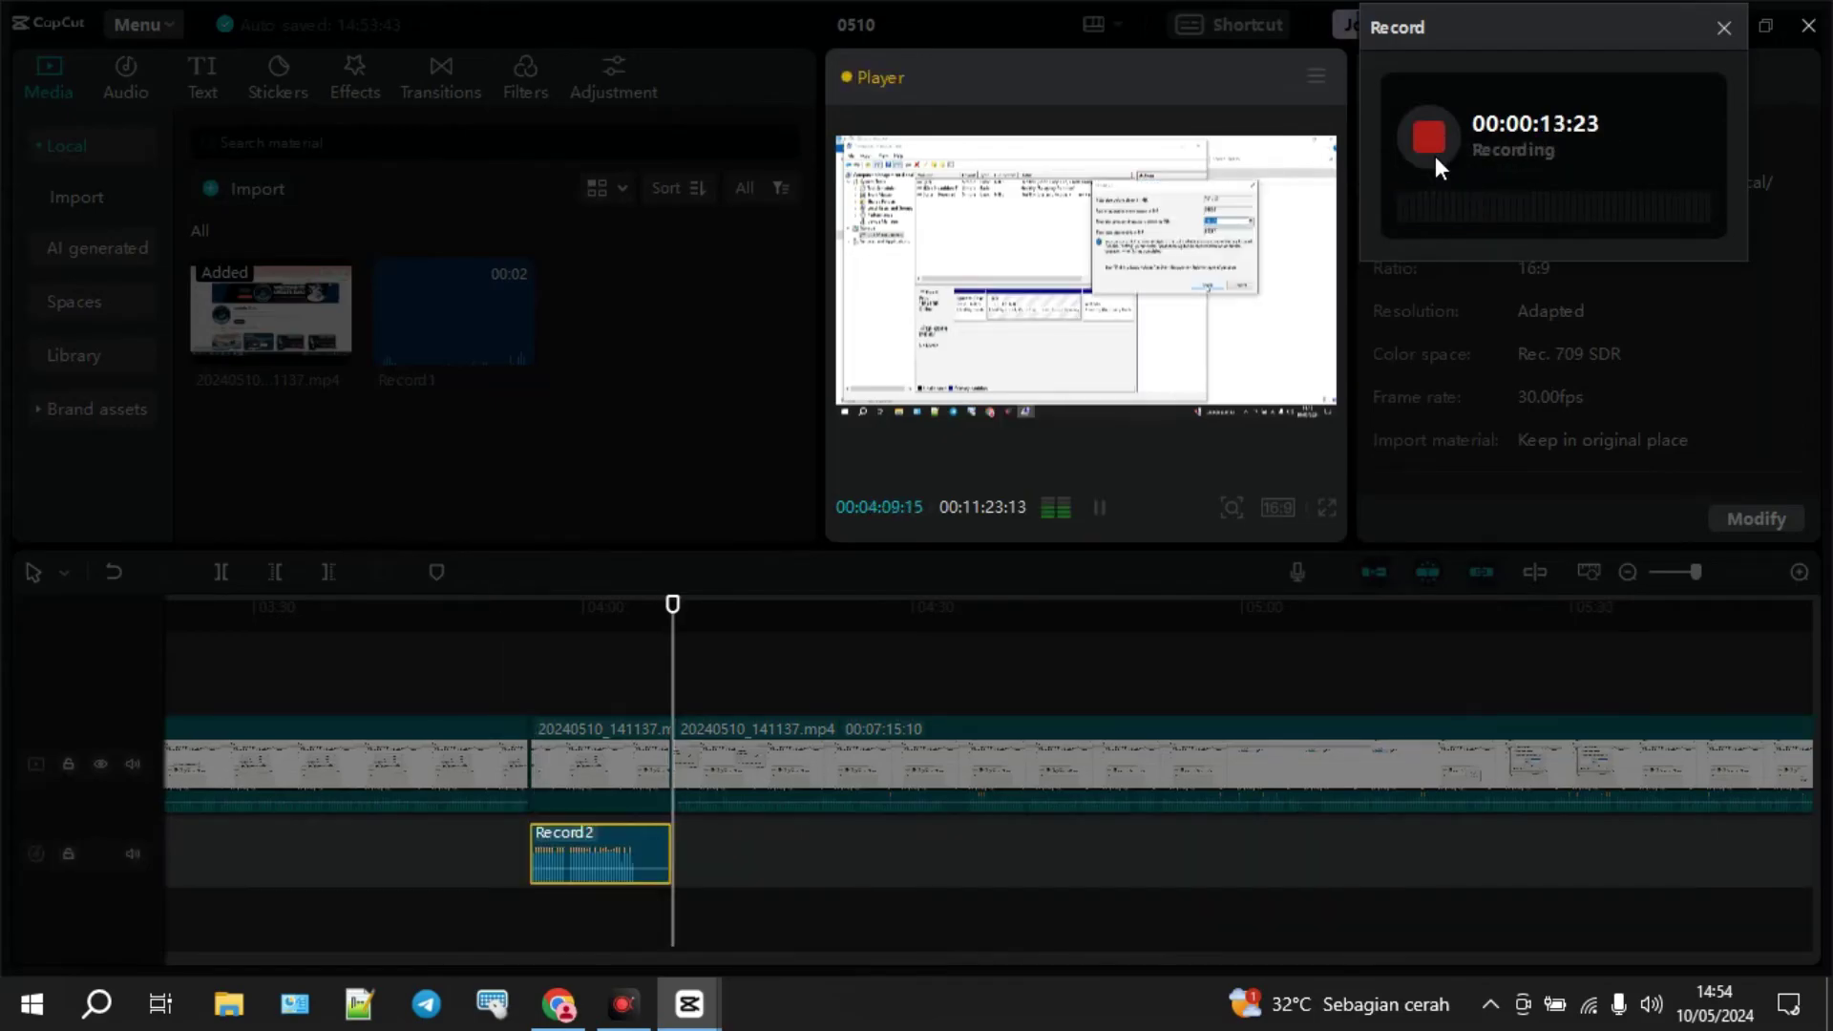
click(1435, 157)
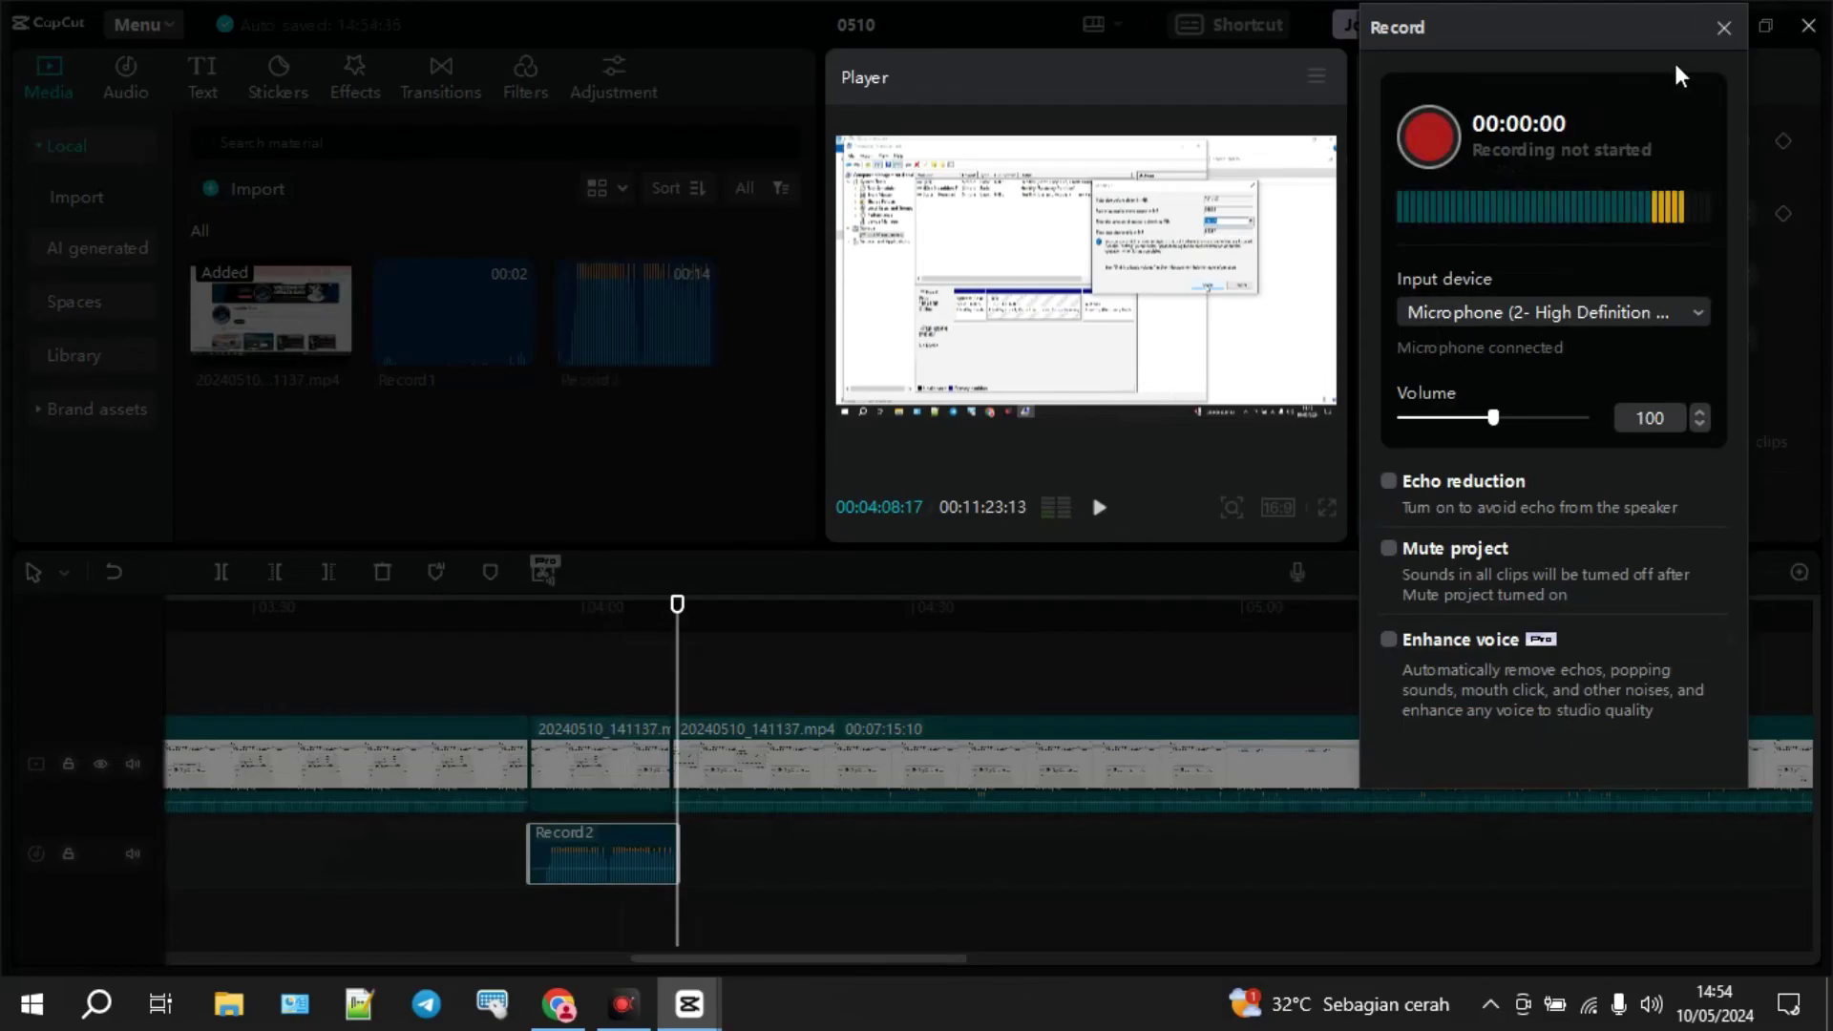
click(1724, 27)
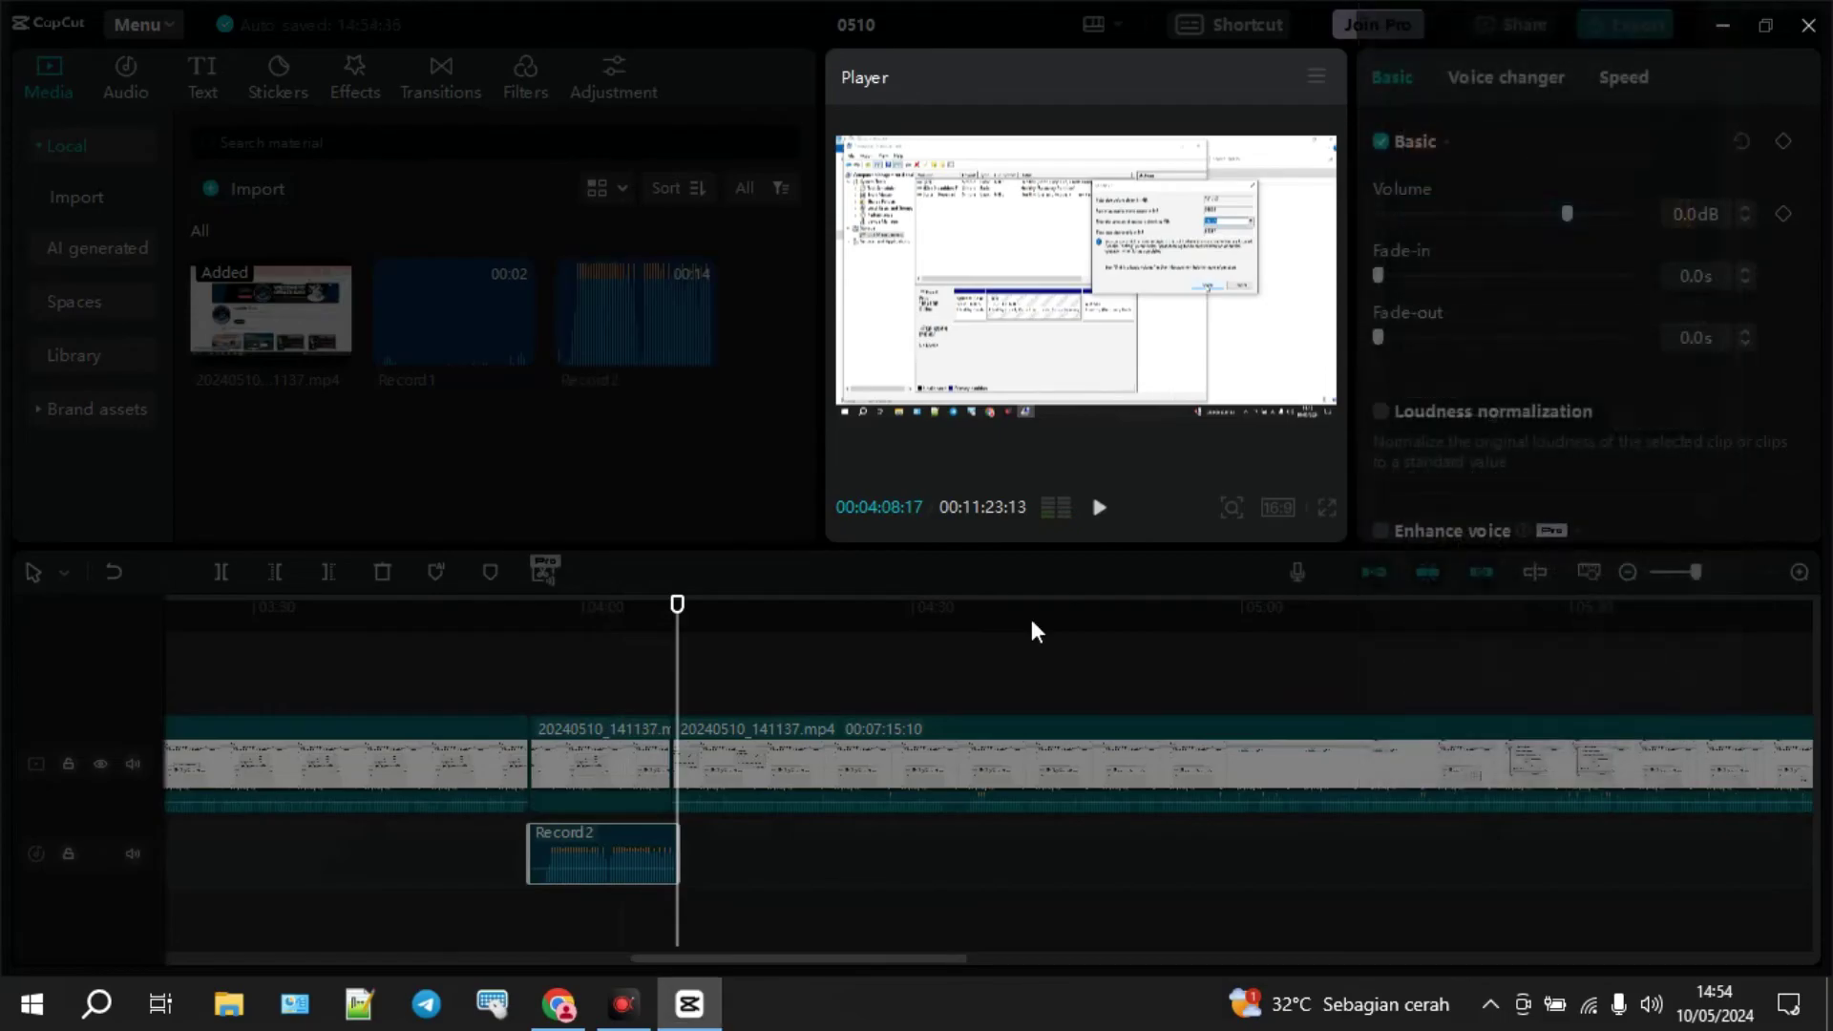
- Try trimming the quiet beginning off the new voice-over clip and undo the trim
mouse_move(595, 873)
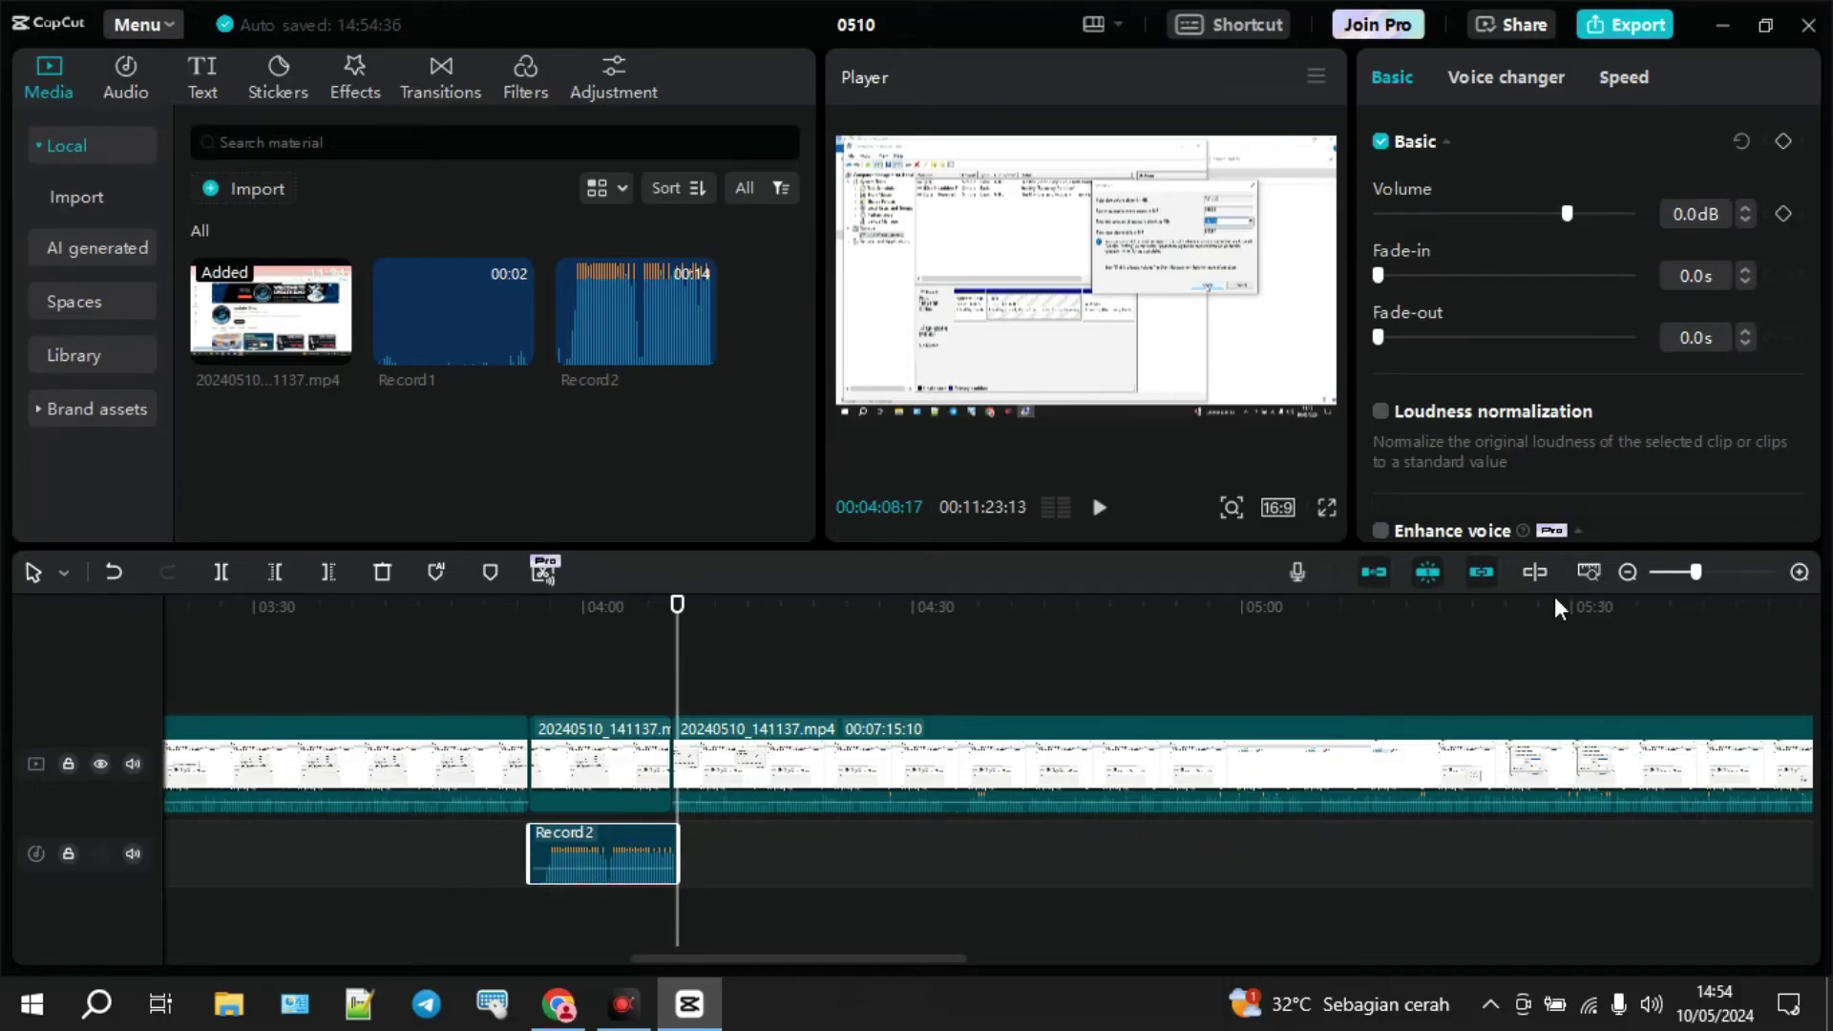
click(1704, 571)
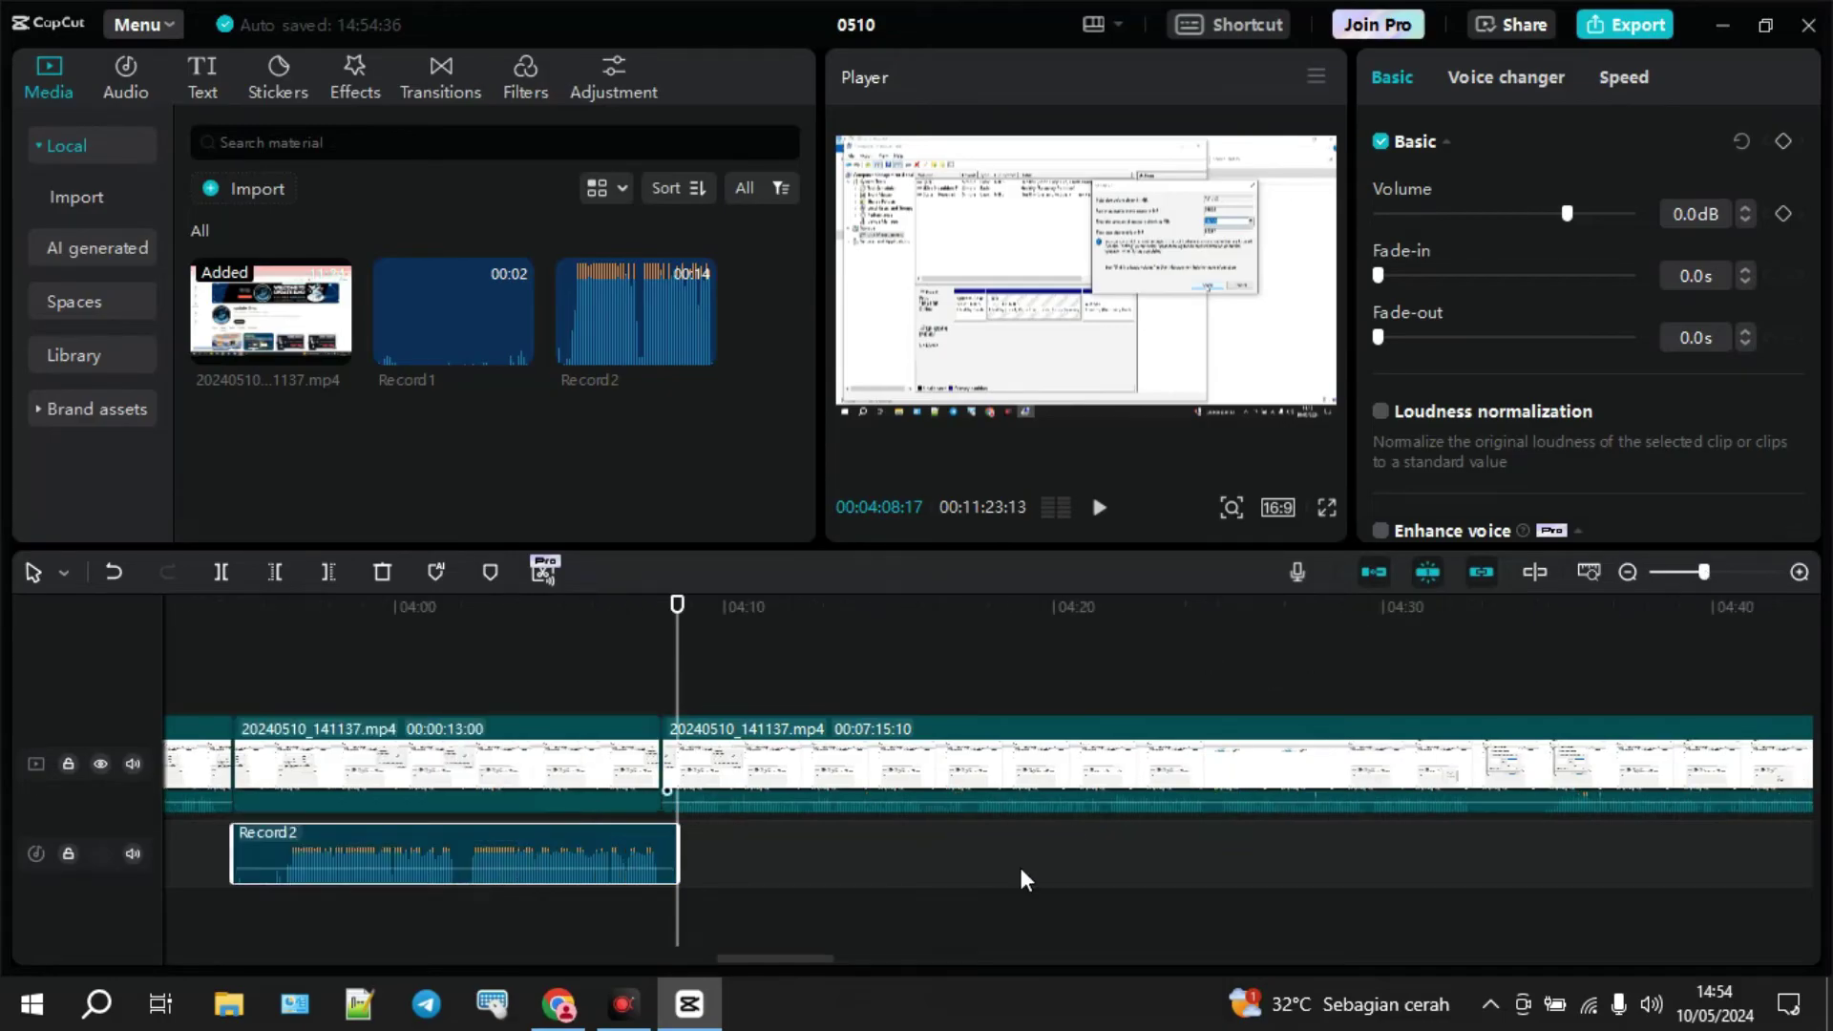
drag(788, 961, 758, 959)
mouse_move(743, 877)
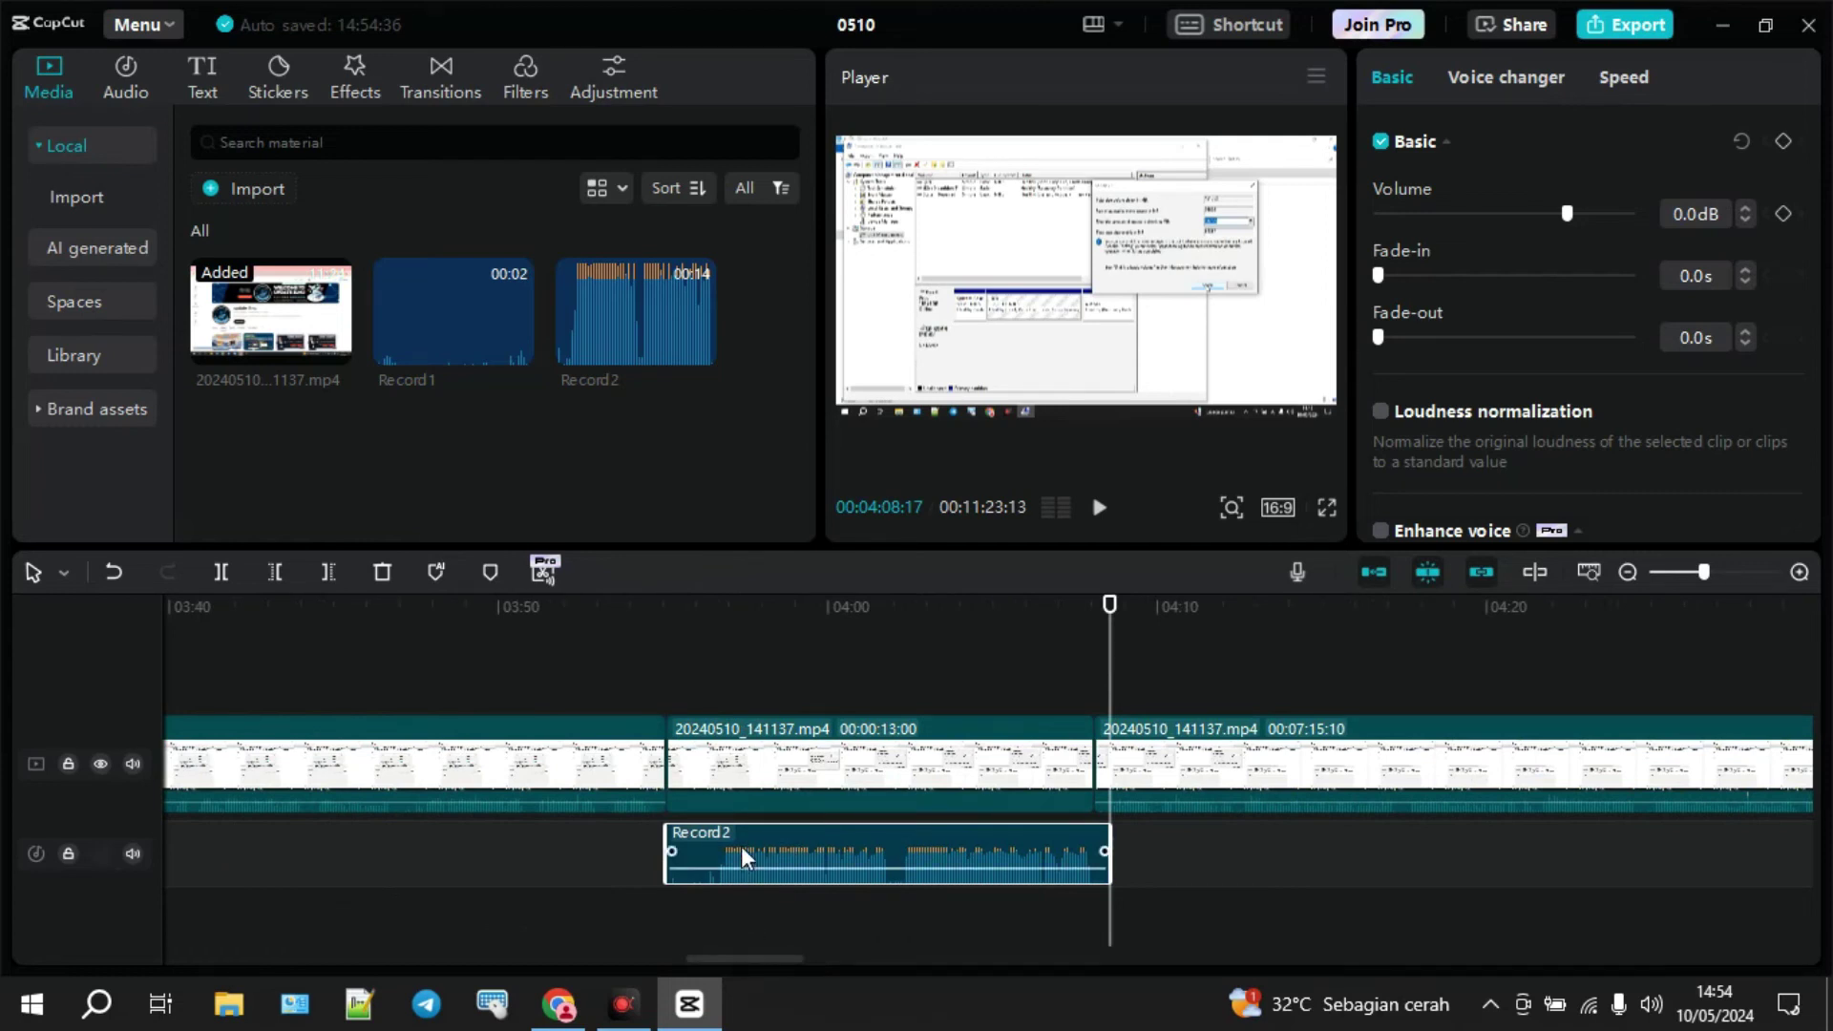
click(659, 851)
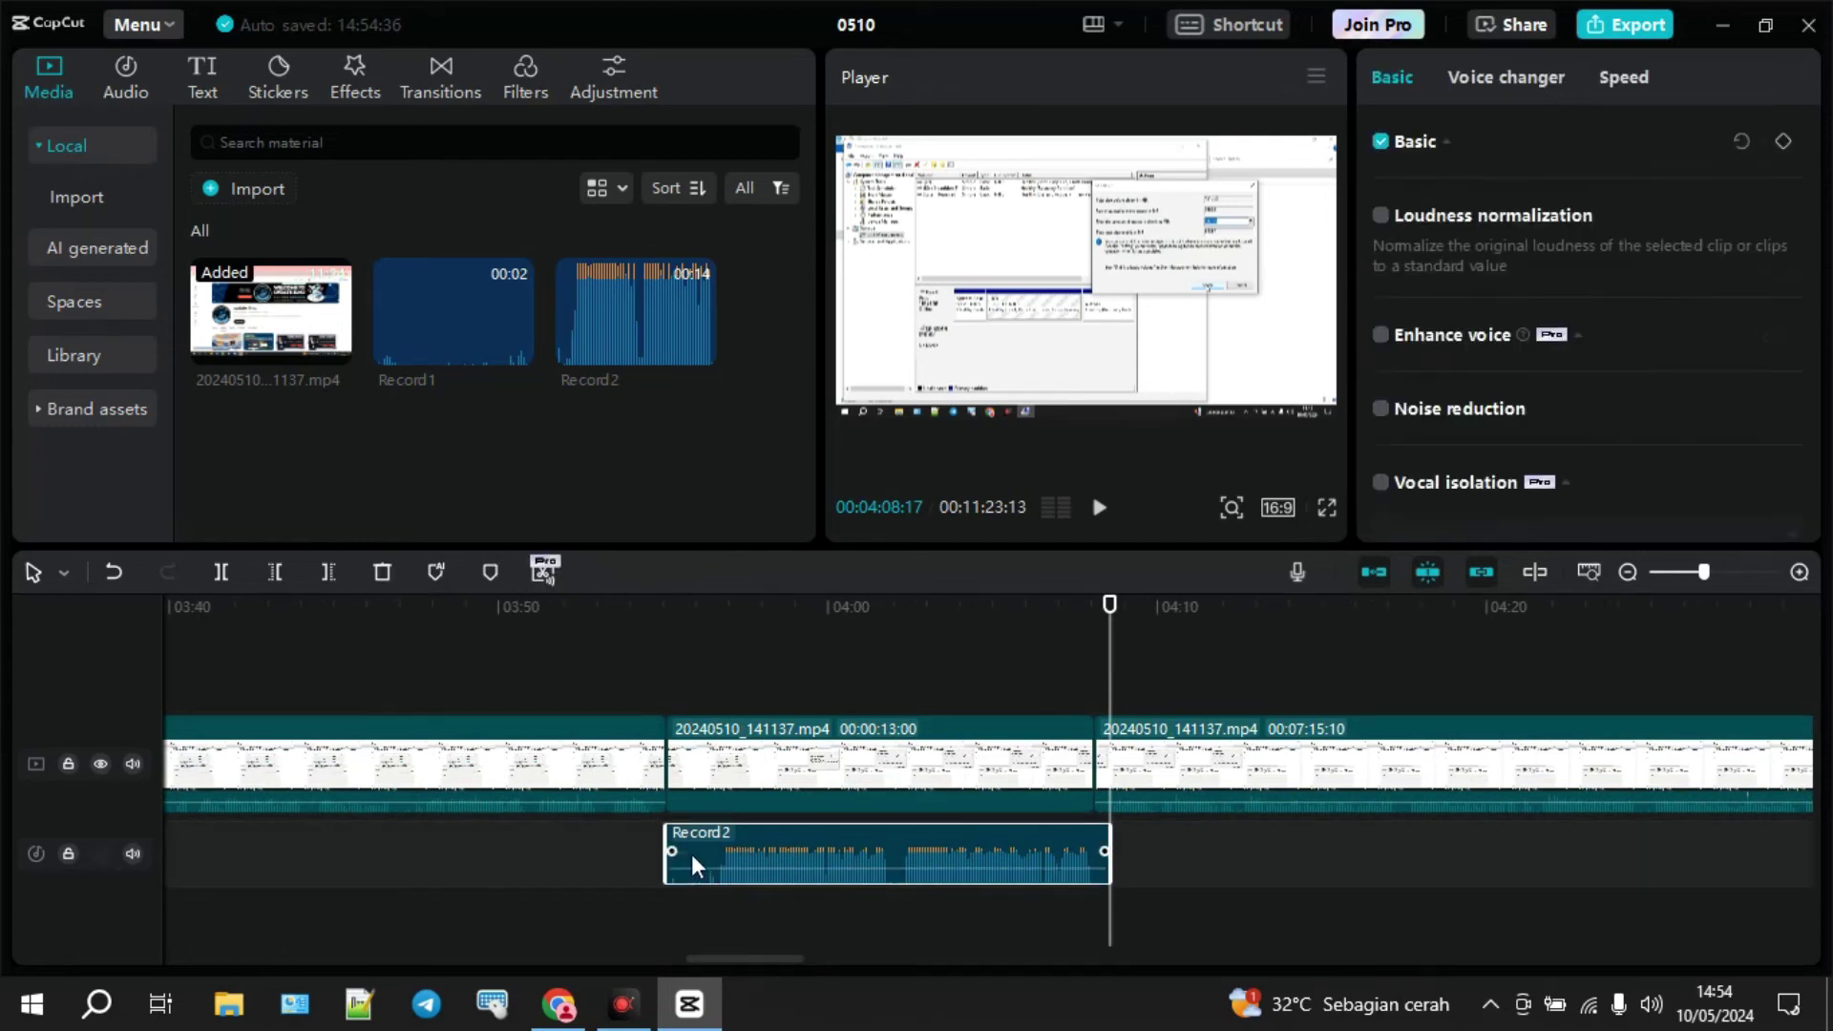
drag(671, 851, 759, 859)
key(ctrl+z)
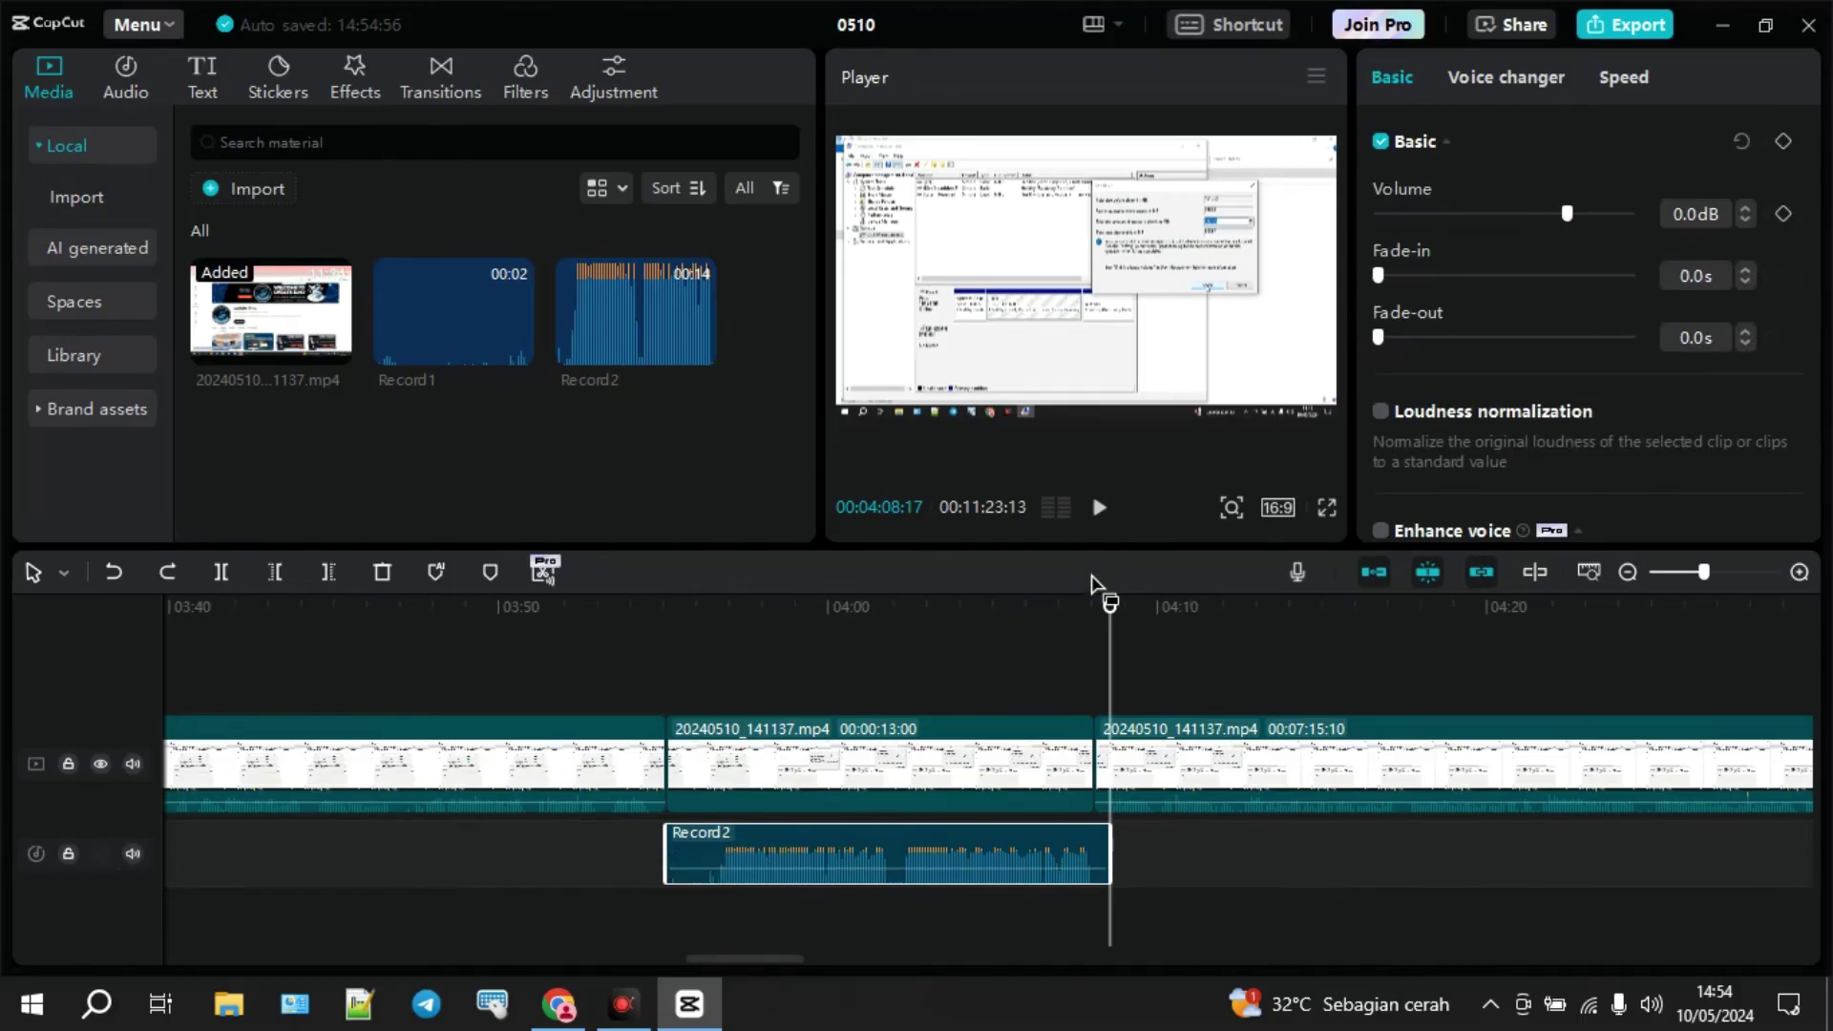
- Split the voice-over clip at 00:03:56:10 and delete the short part before the cut
click(868, 607)
drag(759, 715, 702, 931)
mouse_move(773, 836)
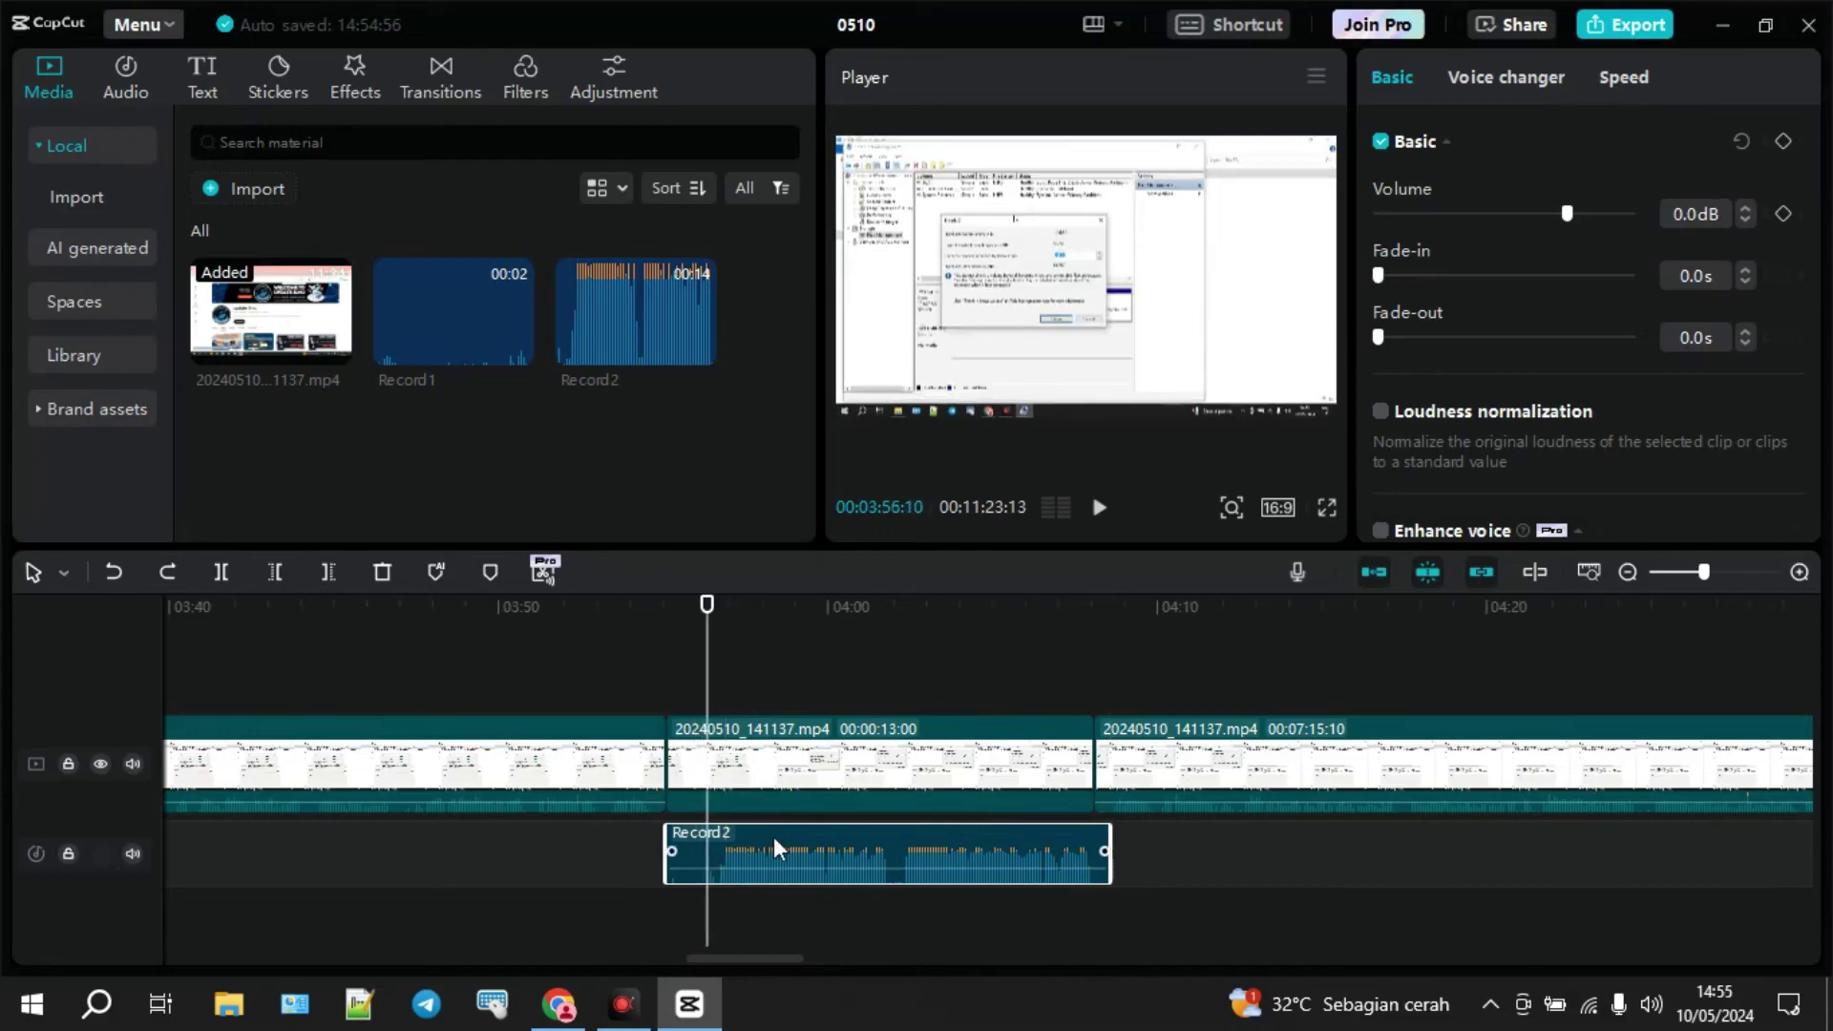
click(222, 573)
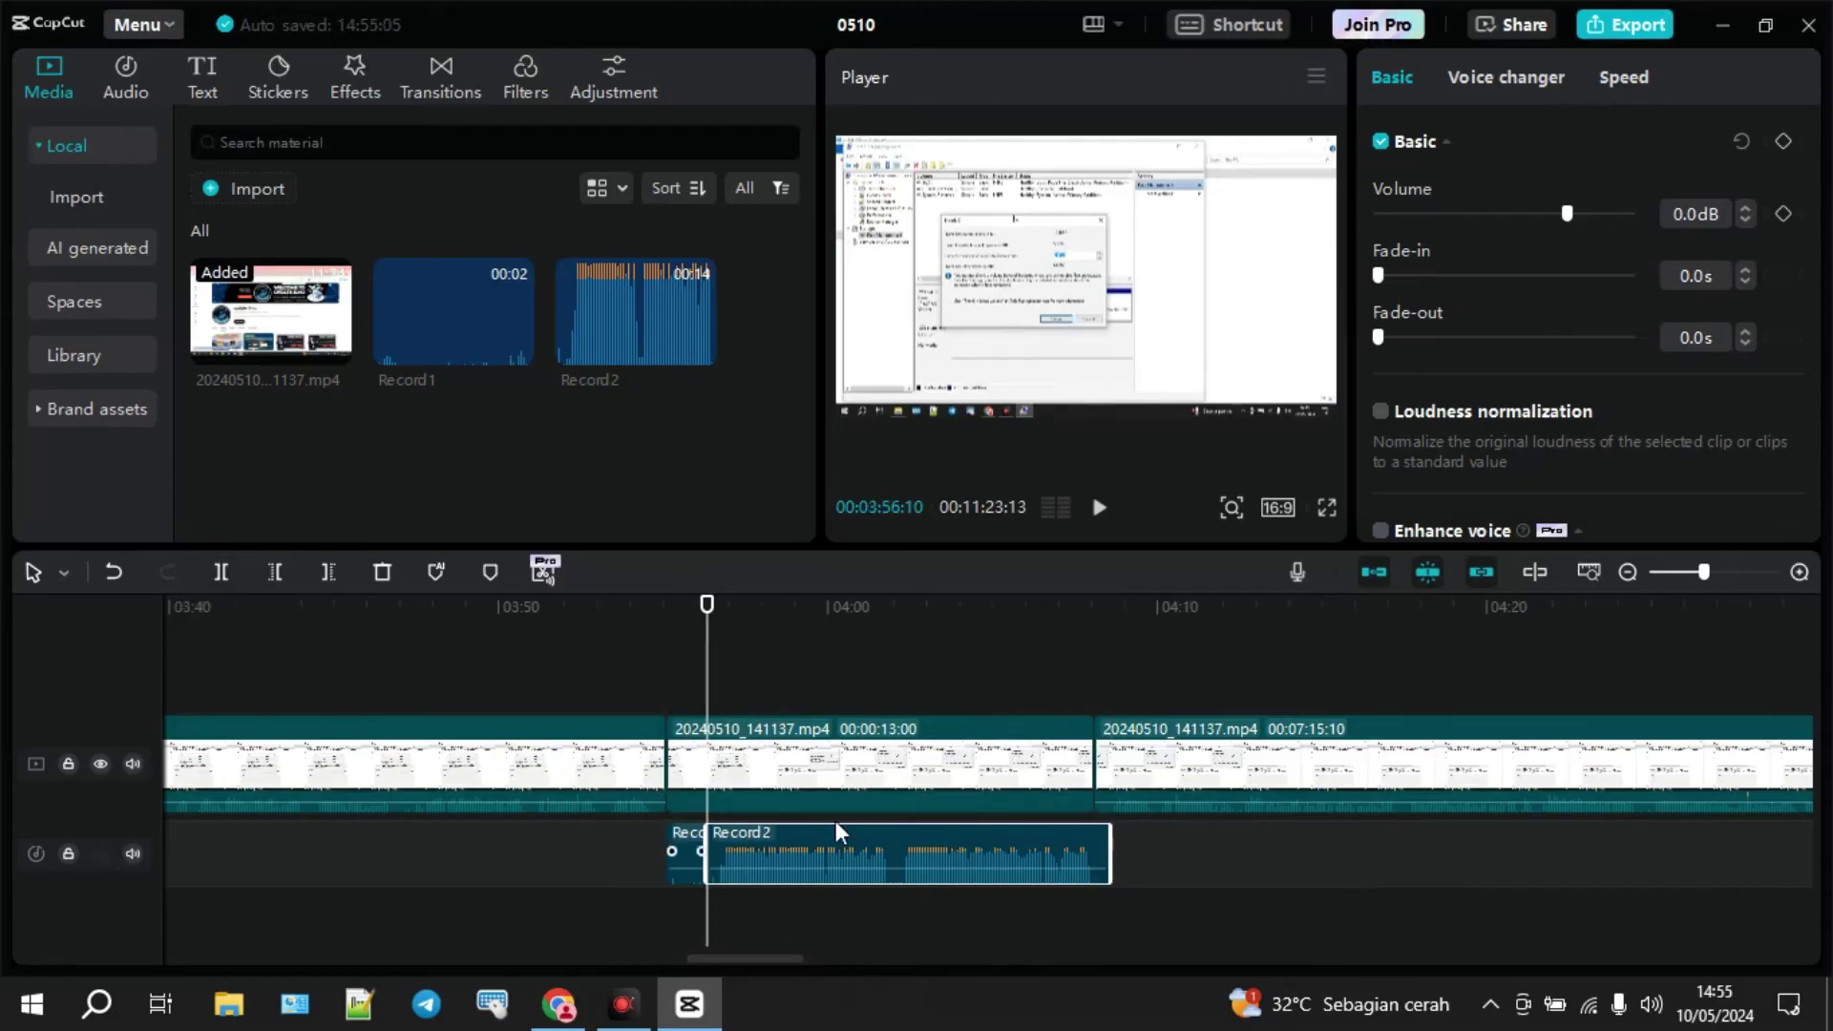
click(763, 764)
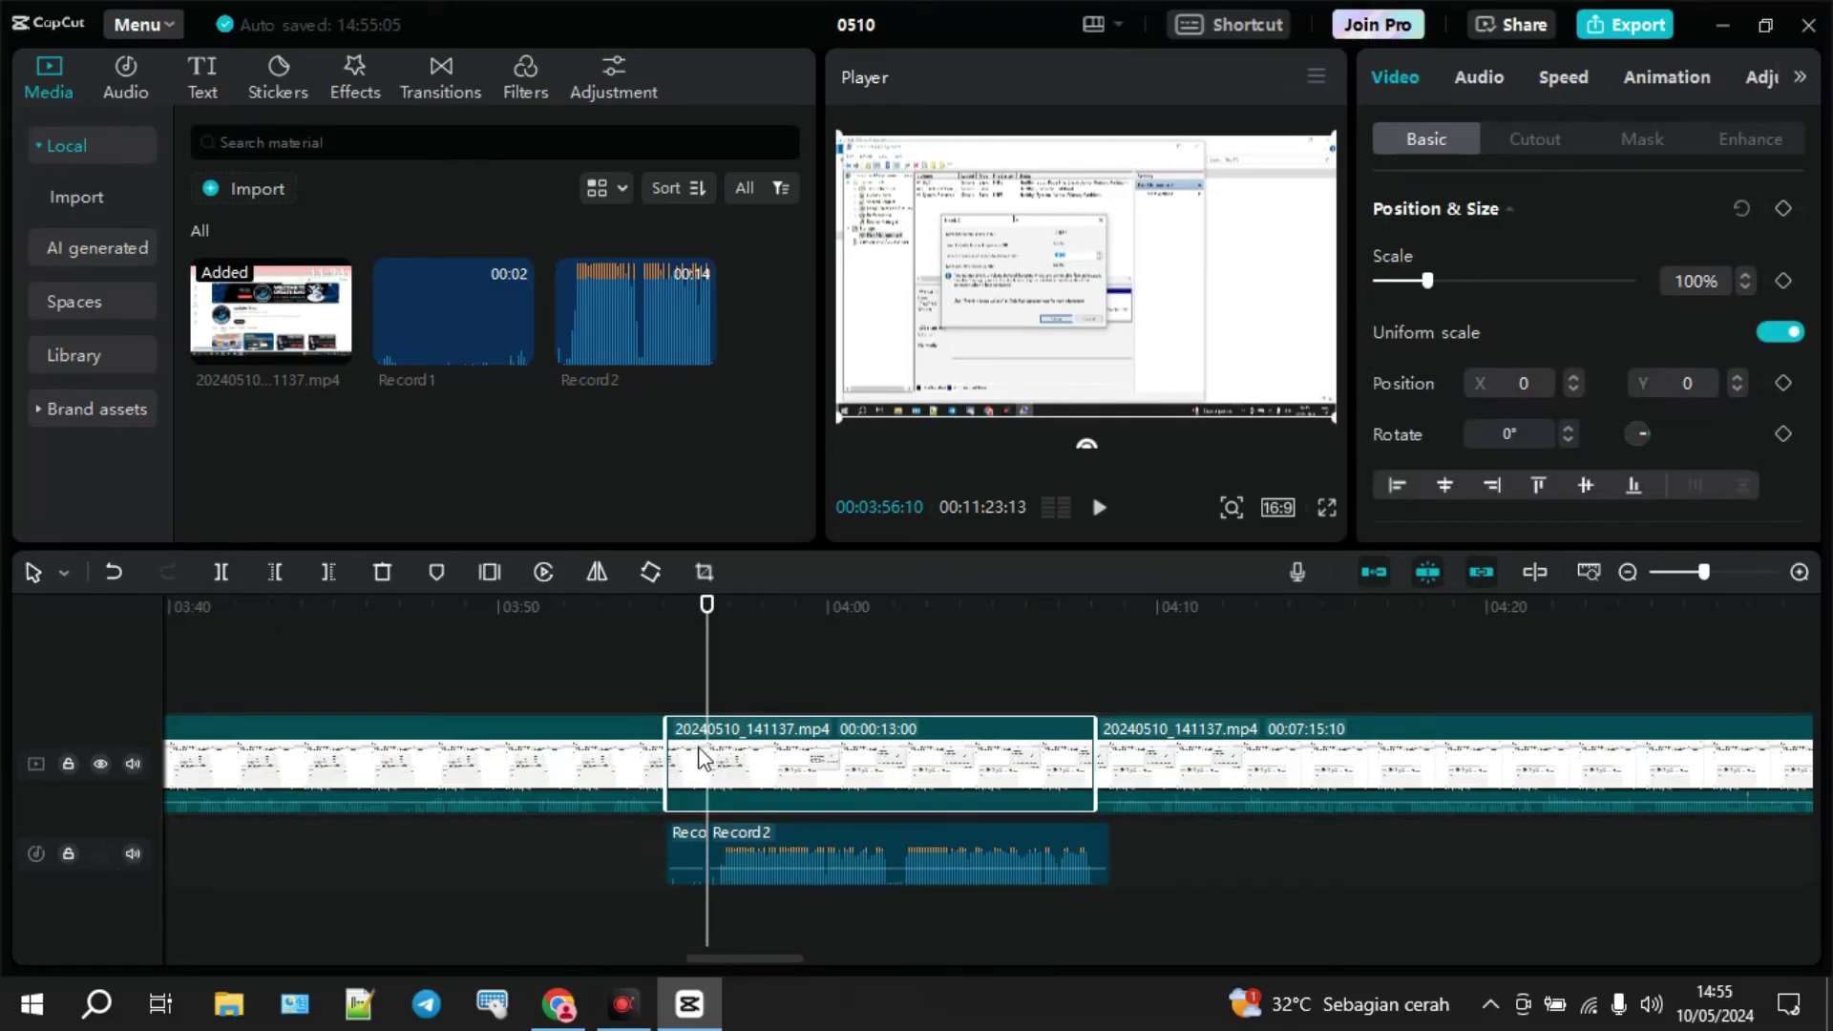
click(771, 839)
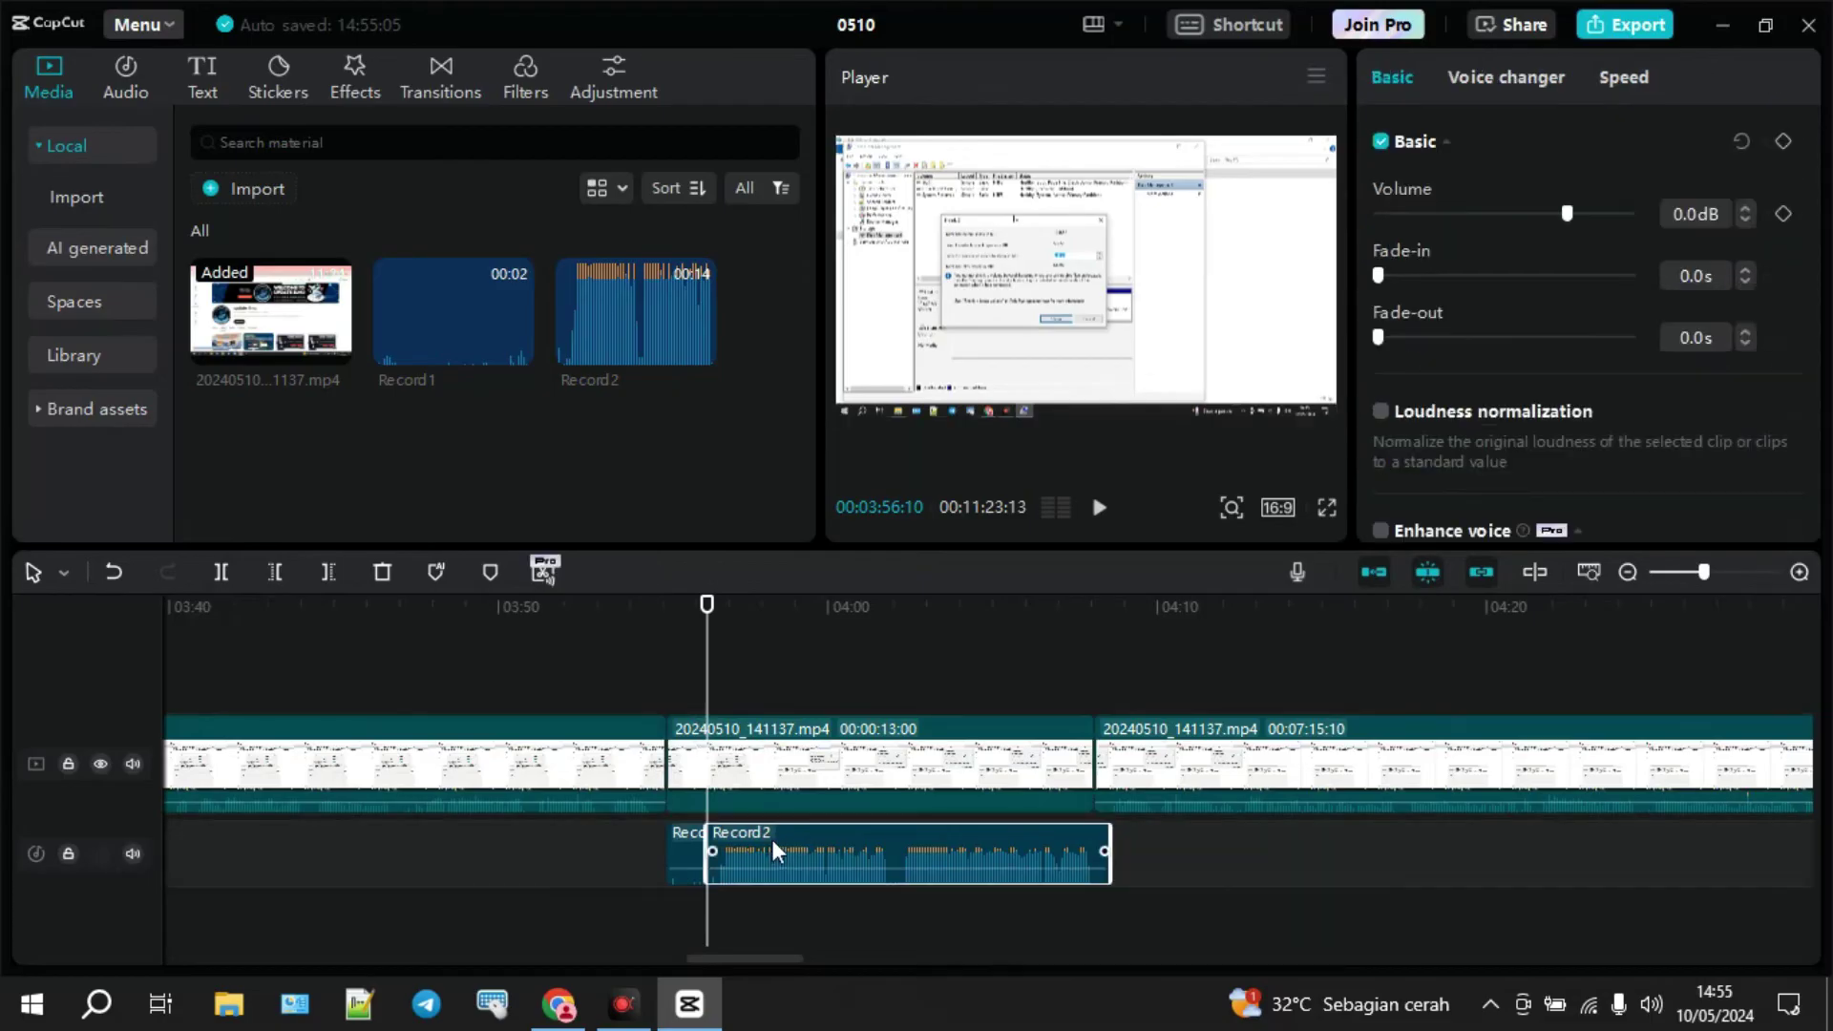
click(695, 844)
key(Delete)
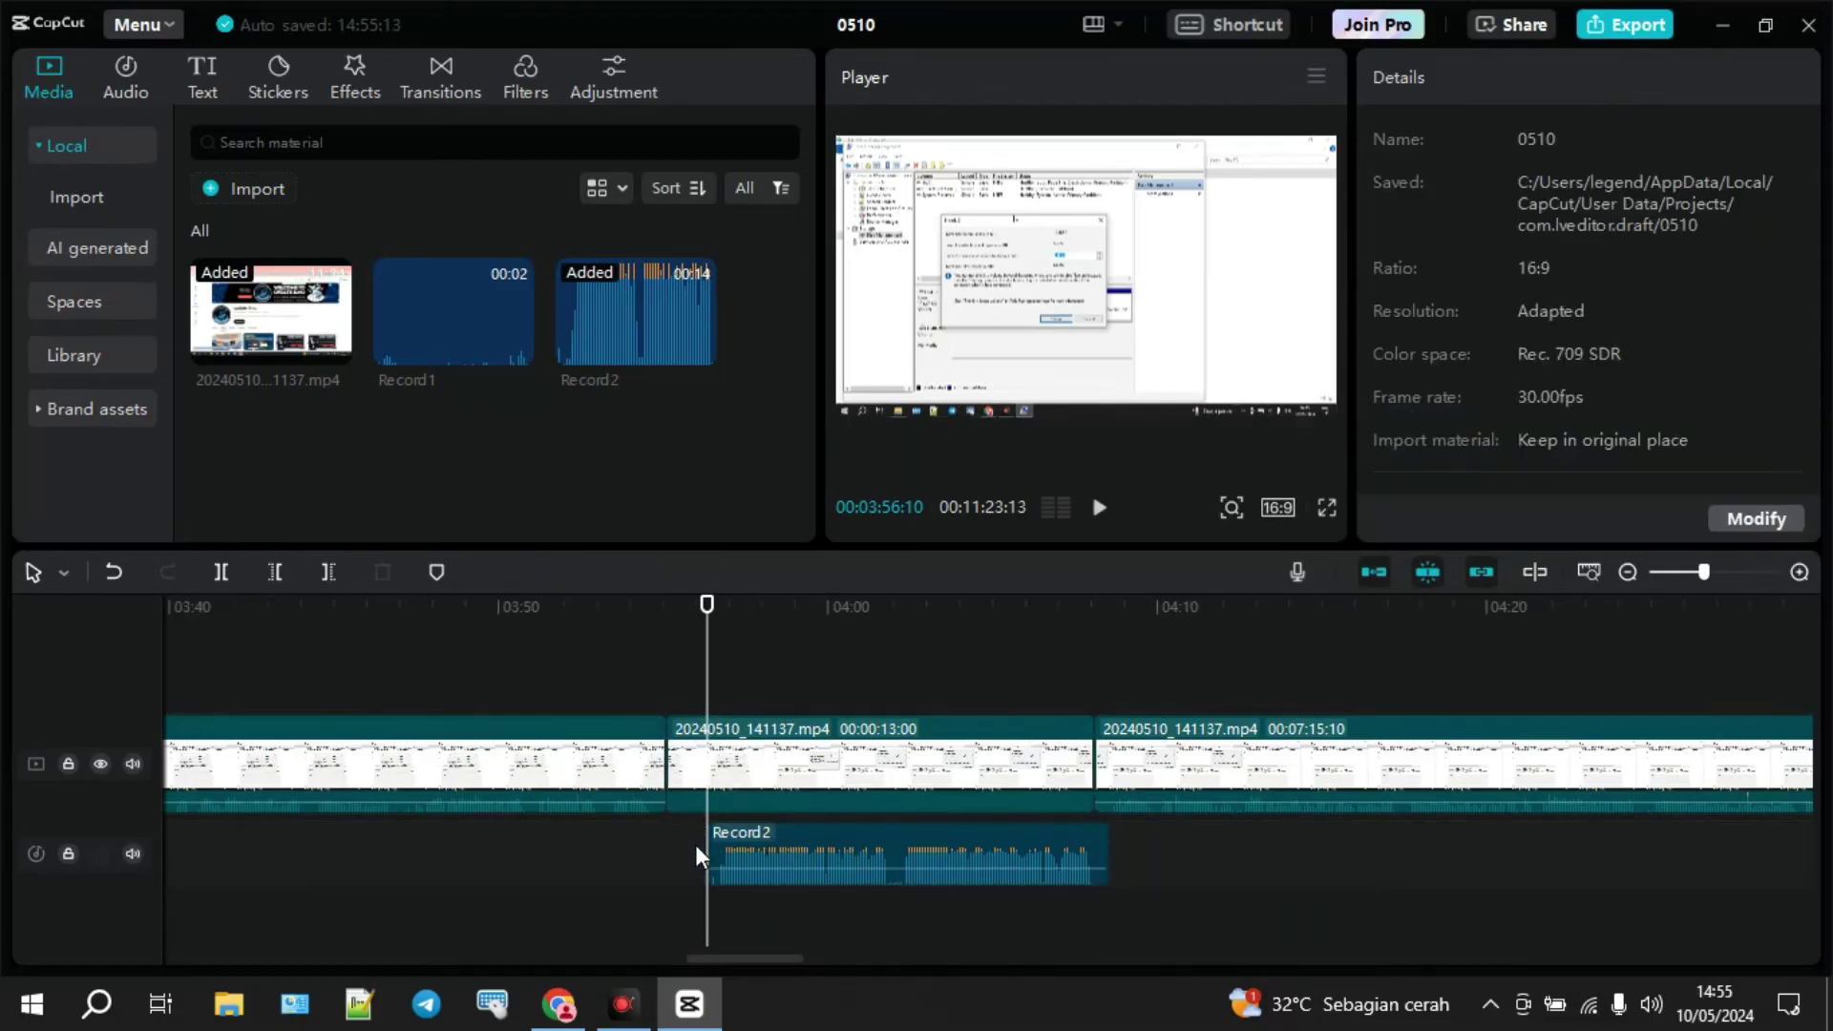
- Align the remaining voice-over with the start of the middle video segment and play it back from 00:03:54:22
drag(821, 828, 783, 829)
drag(706, 608, 655, 608)
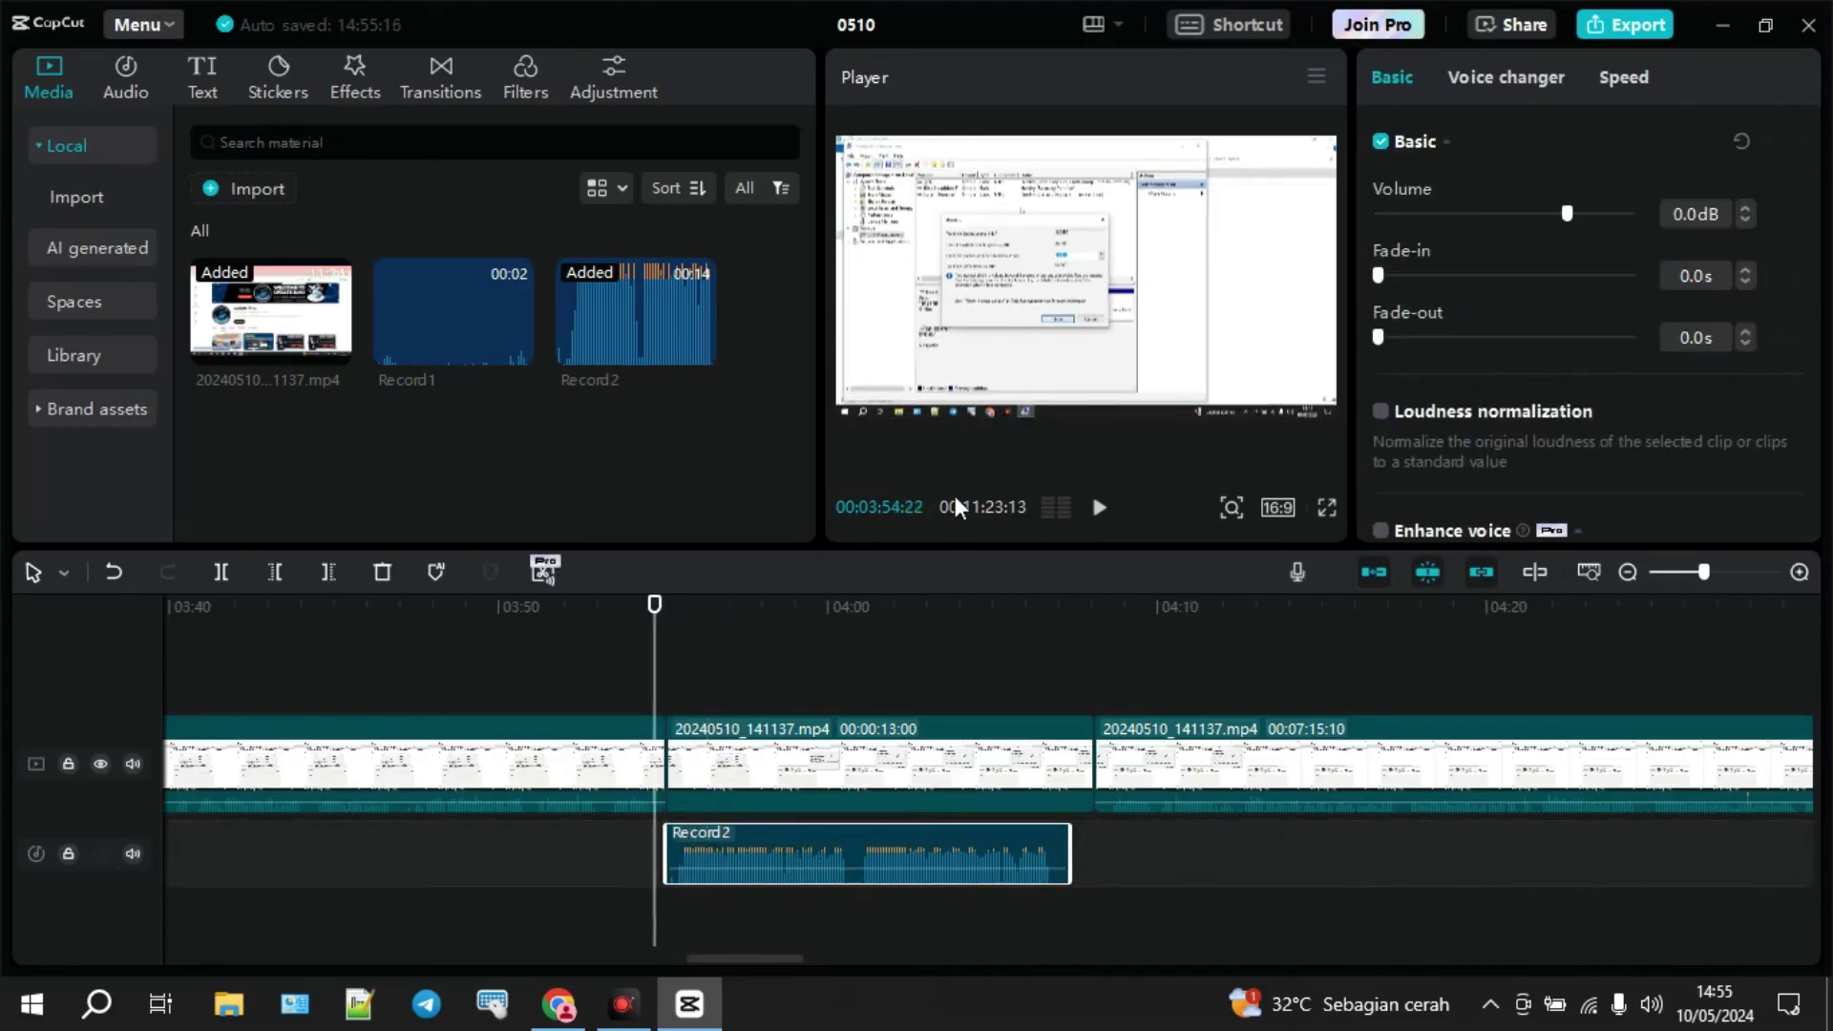
click(1099, 513)
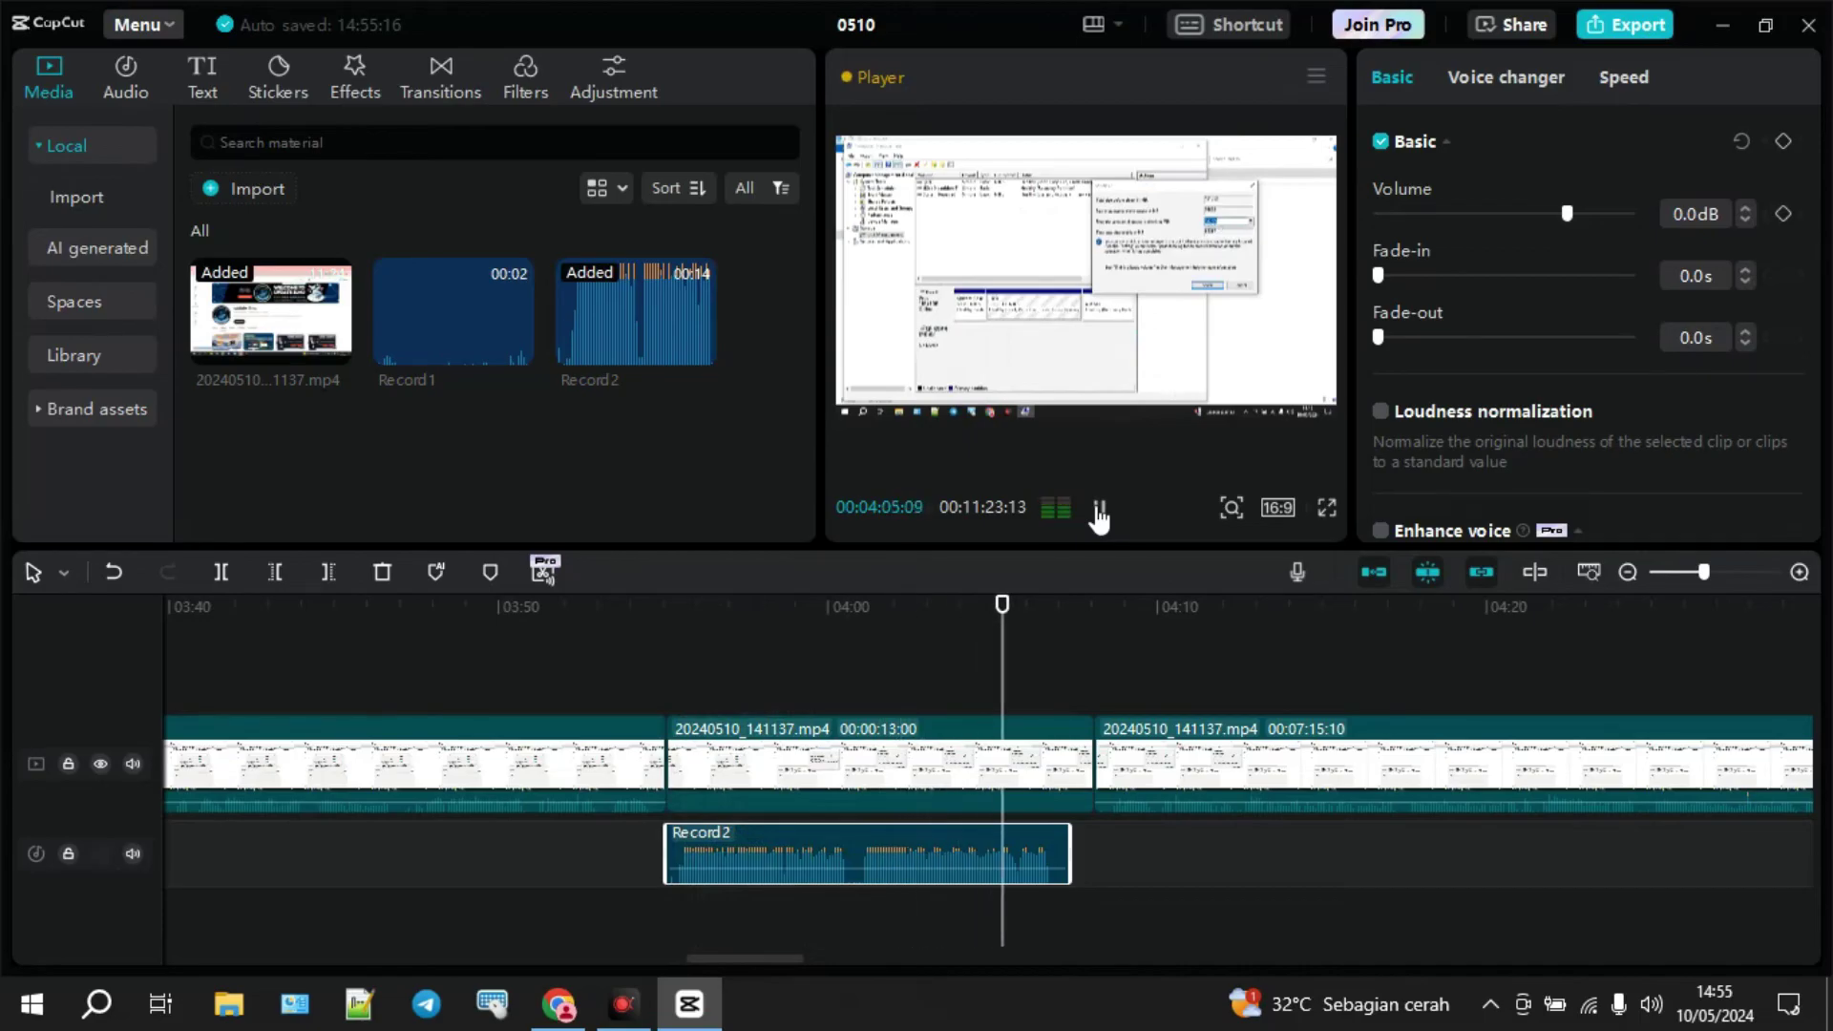
click(1099, 513)
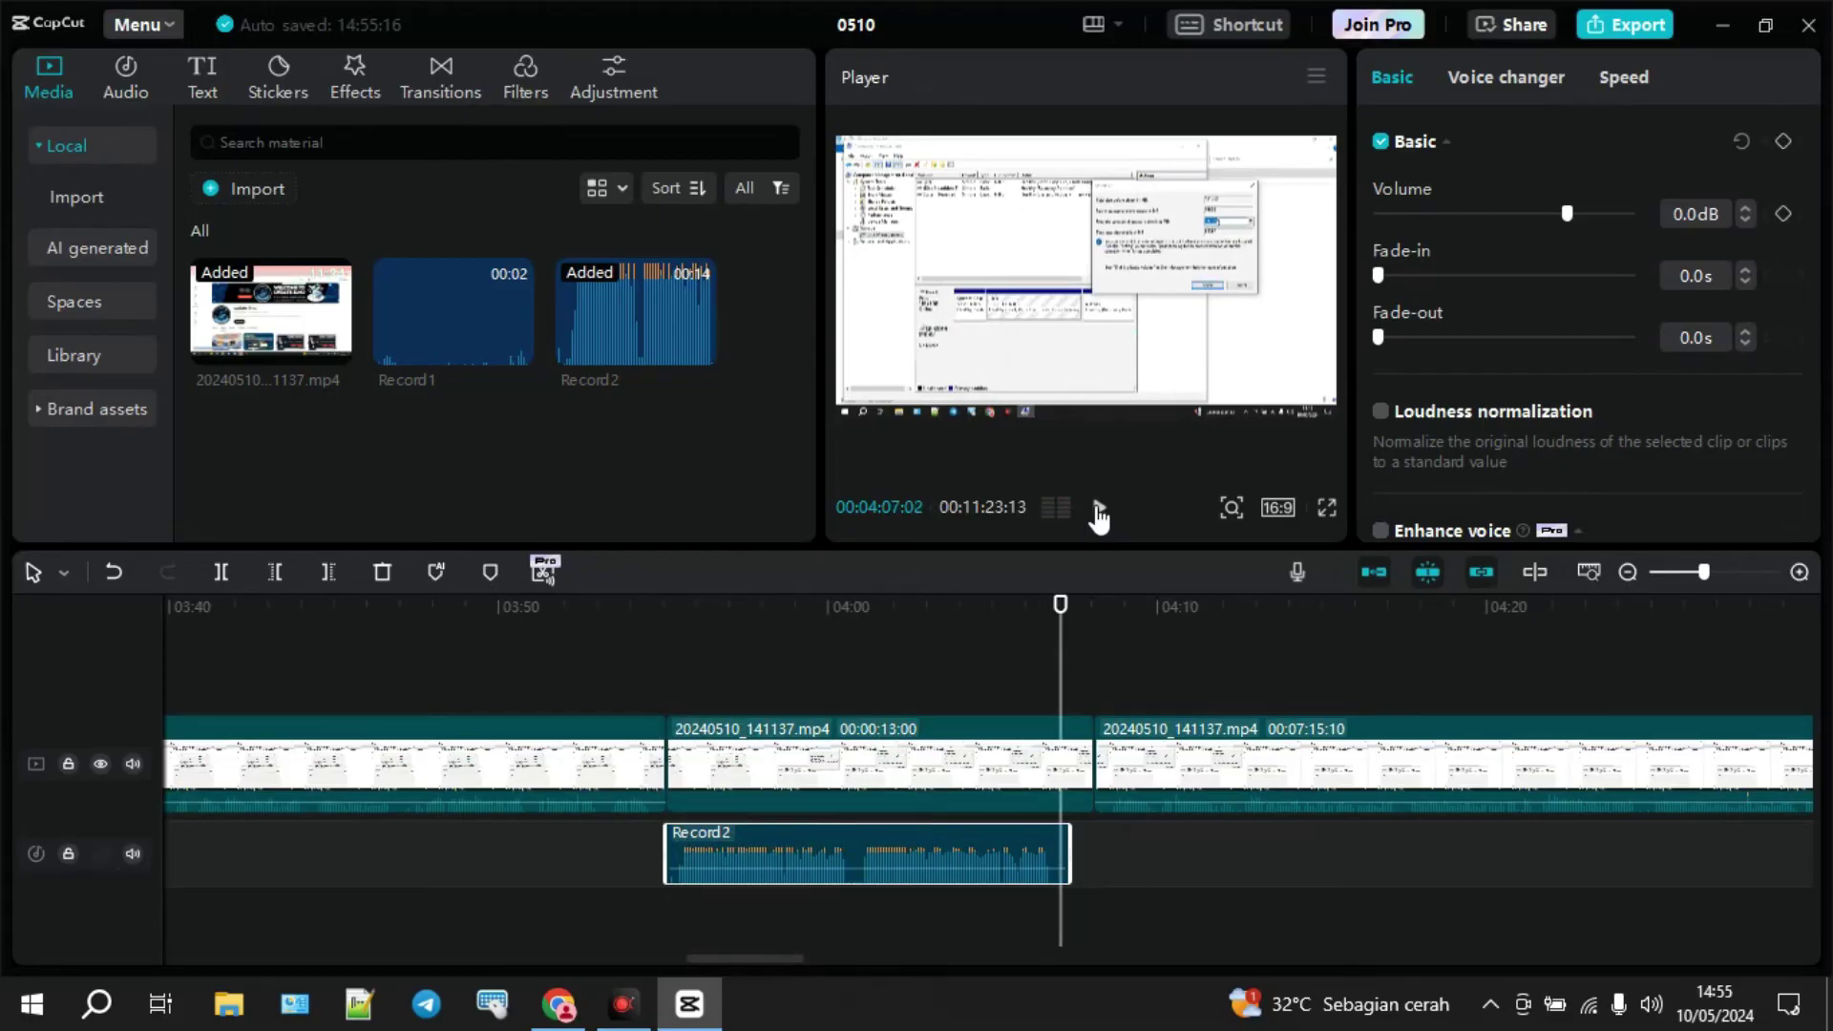
- Split the middle video segment and the voice-over clip together at 00:04:02:28
drag(1060, 607, 925, 667)
scroll(925, 666, up, 3)
click(970, 760)
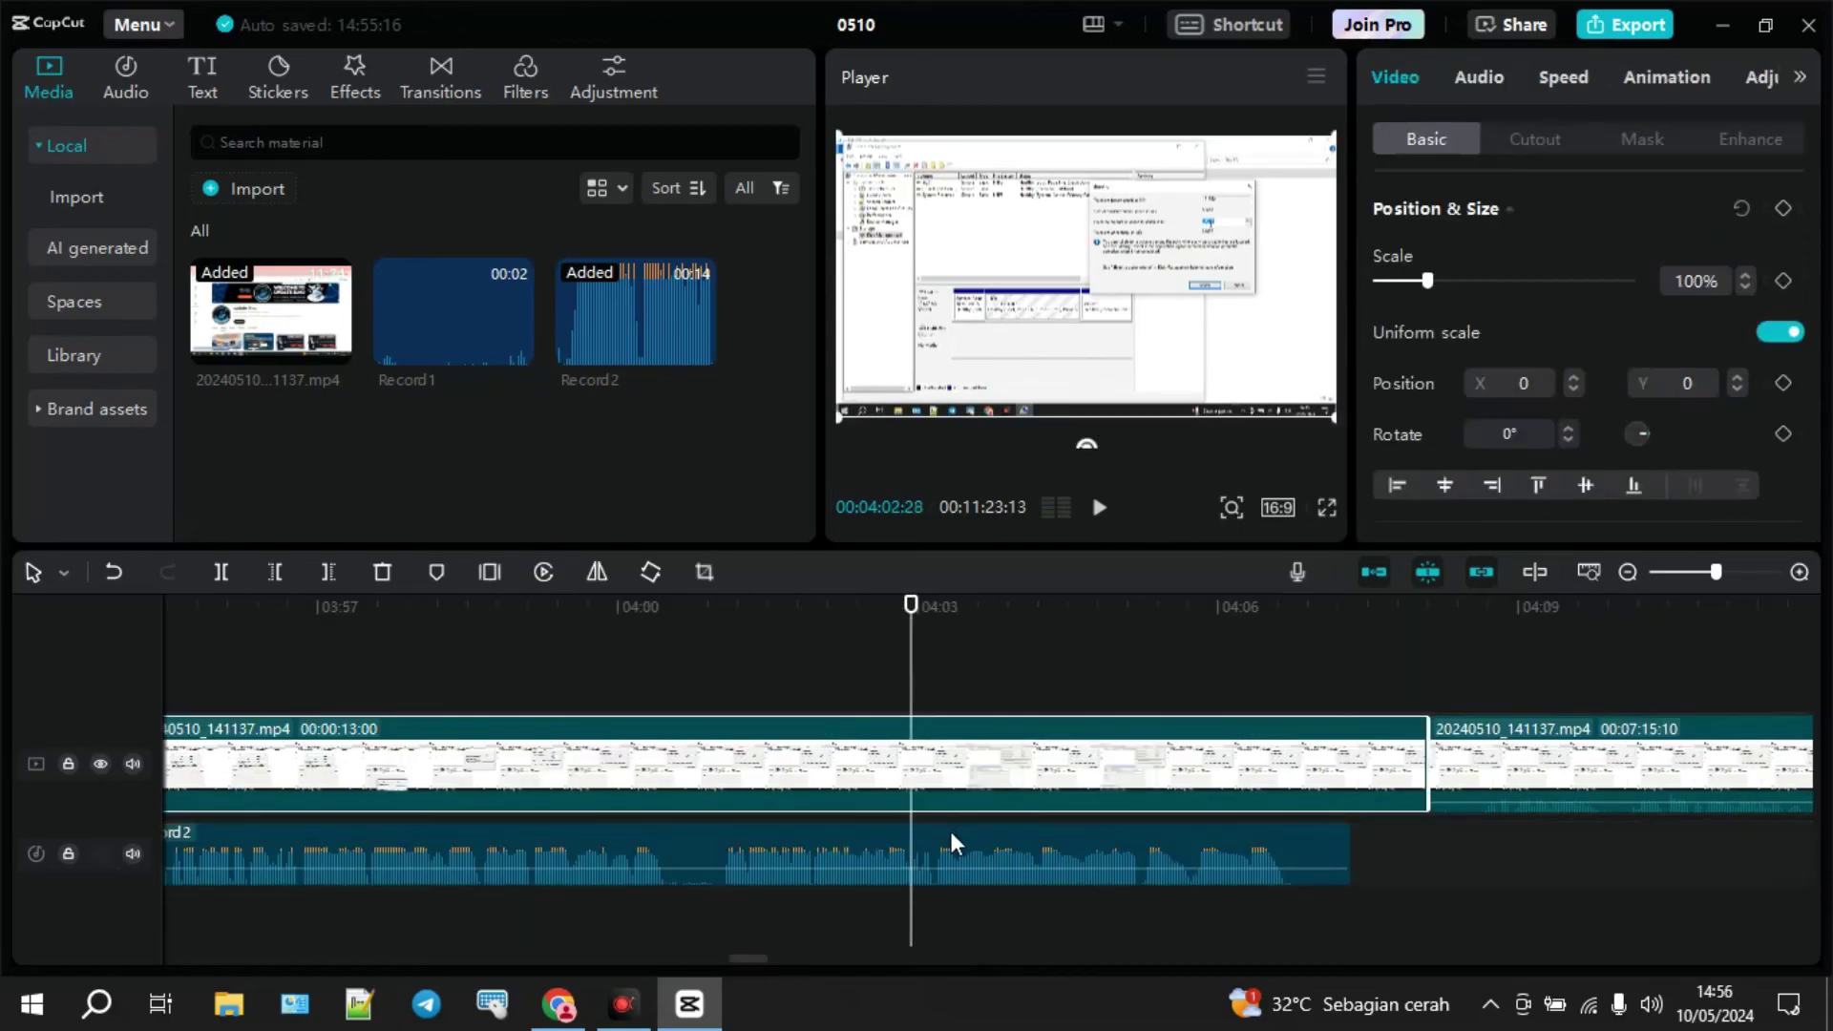
click(949, 840)
click(965, 762)
ctrl+click(983, 840)
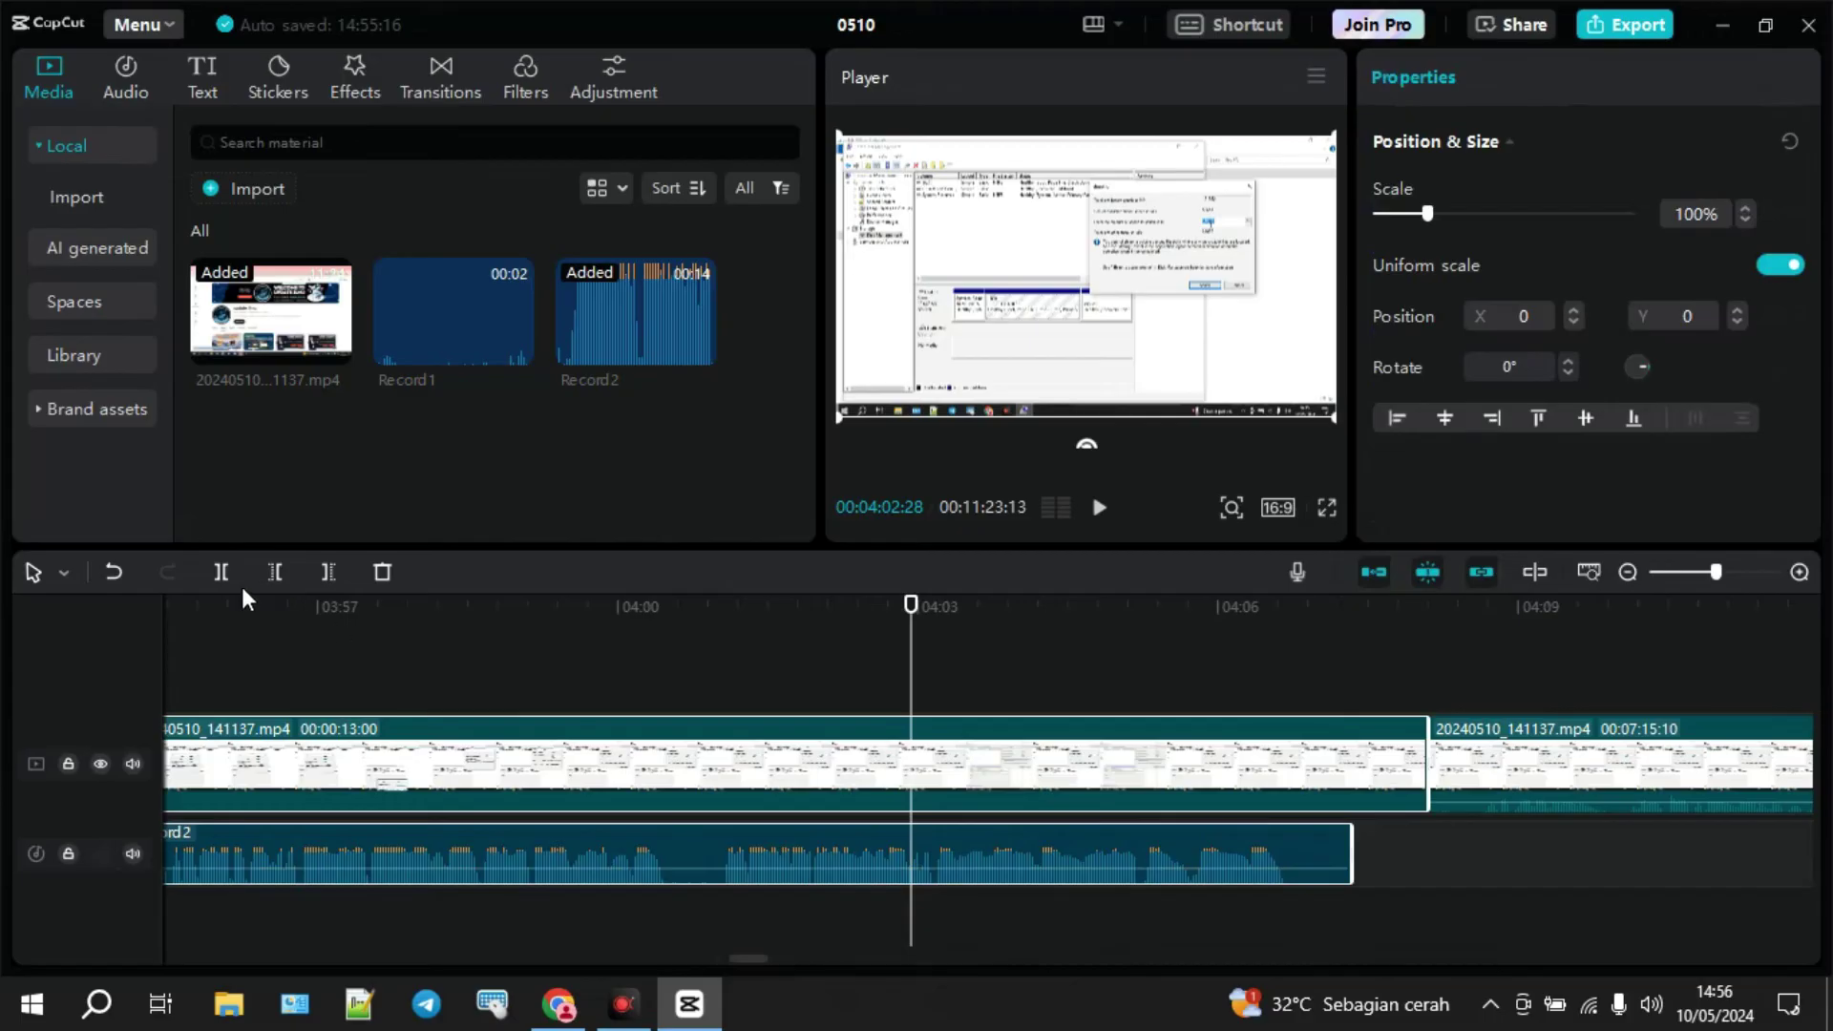
click(214, 575)
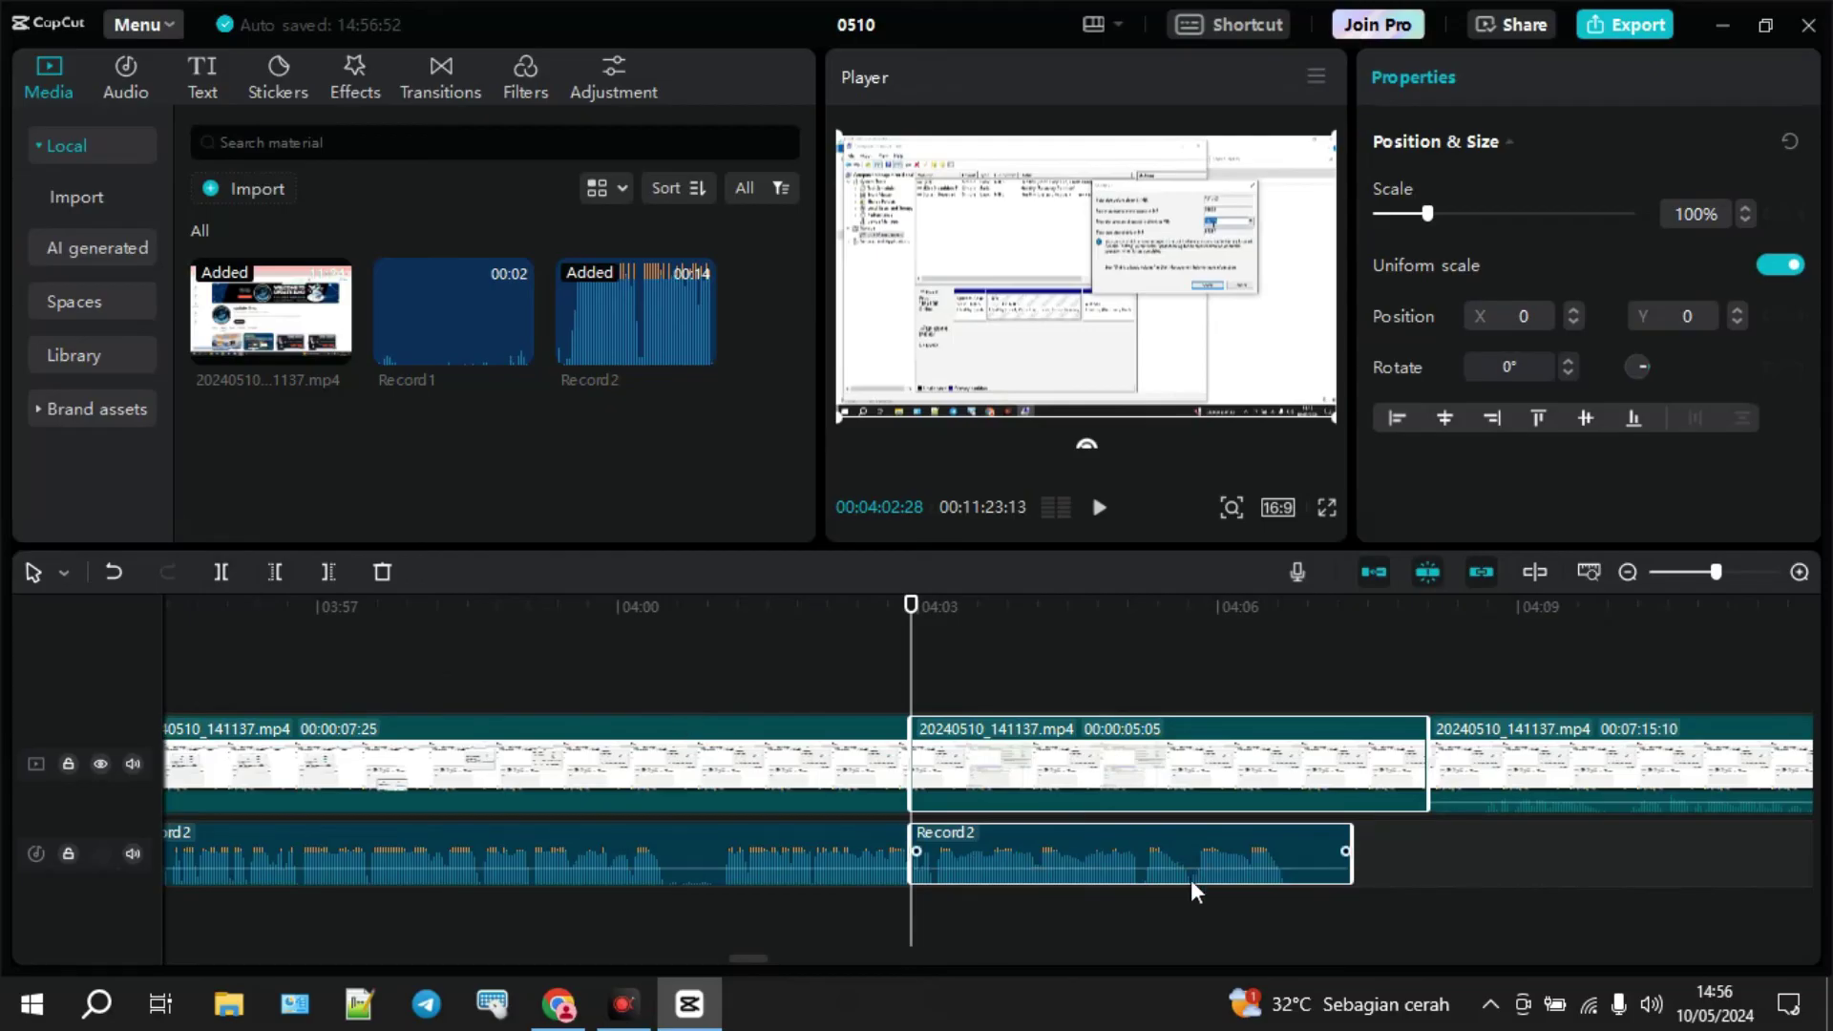
- Delete the voice-over part after the 00:04:02:28 cut, preview the silent stretch, and delete its matching video part
click(1100, 857)
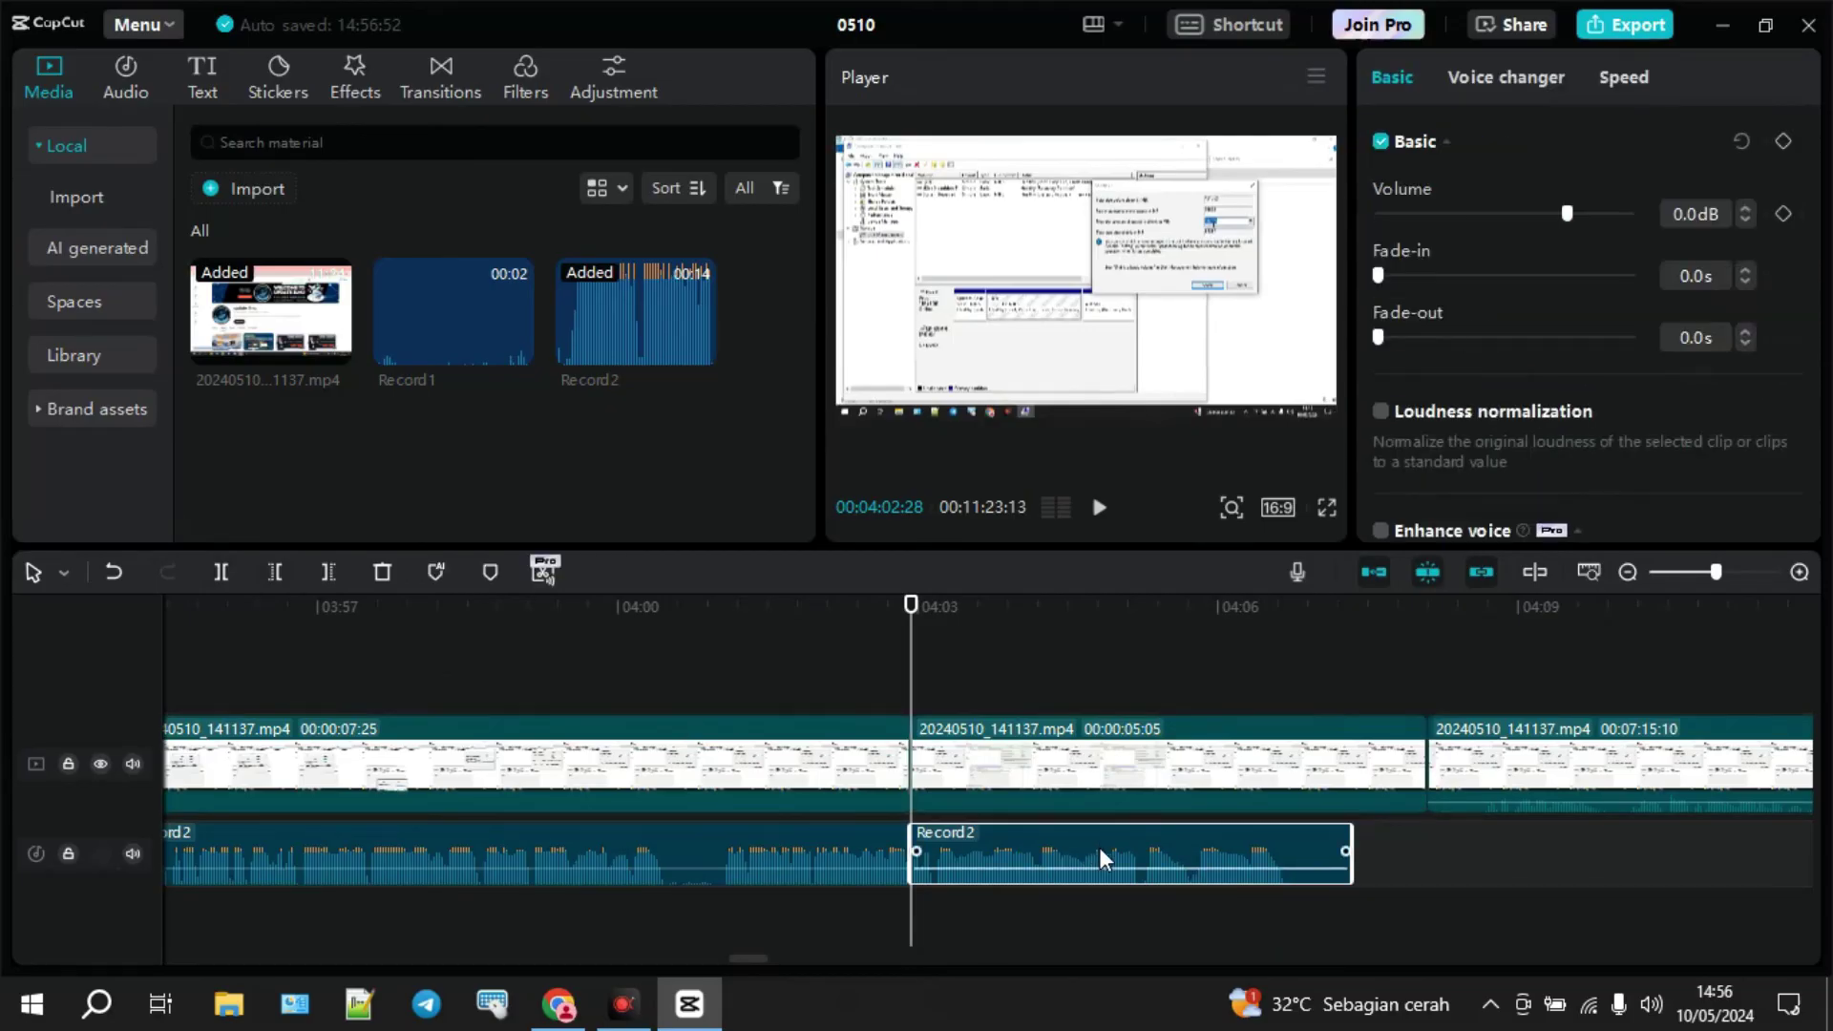
key(Delete)
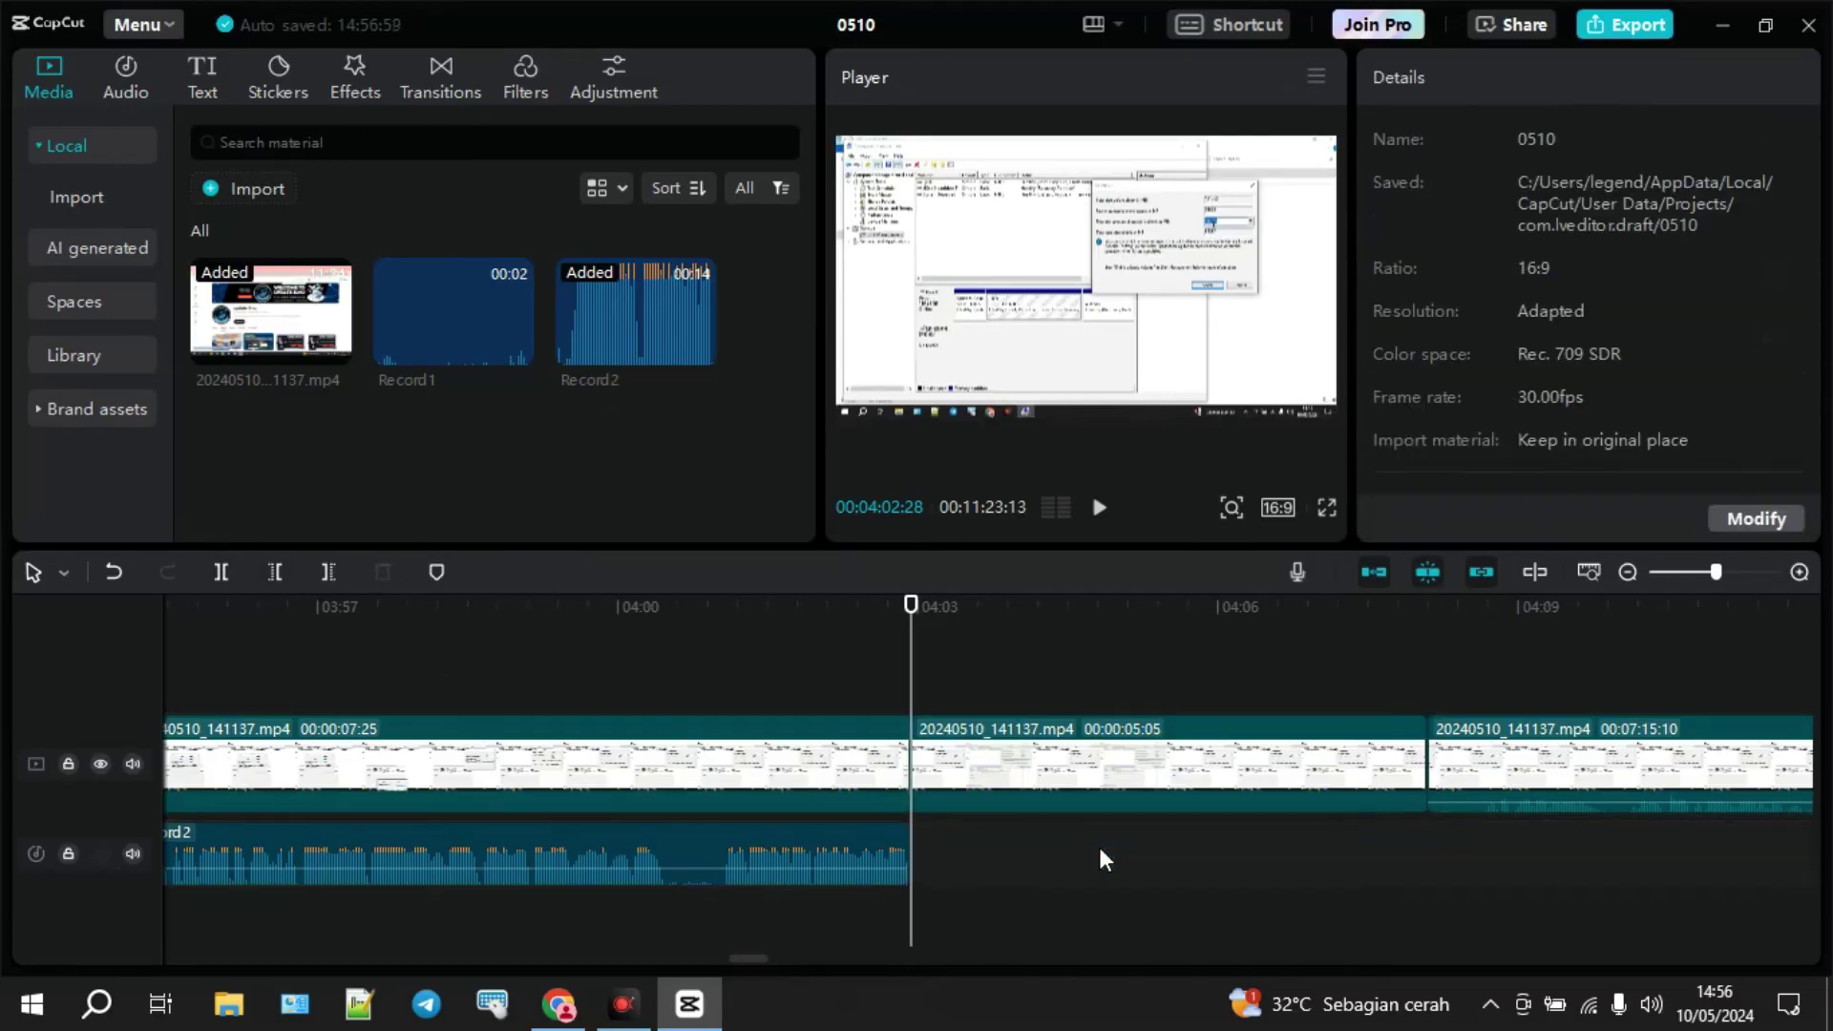
click(1099, 511)
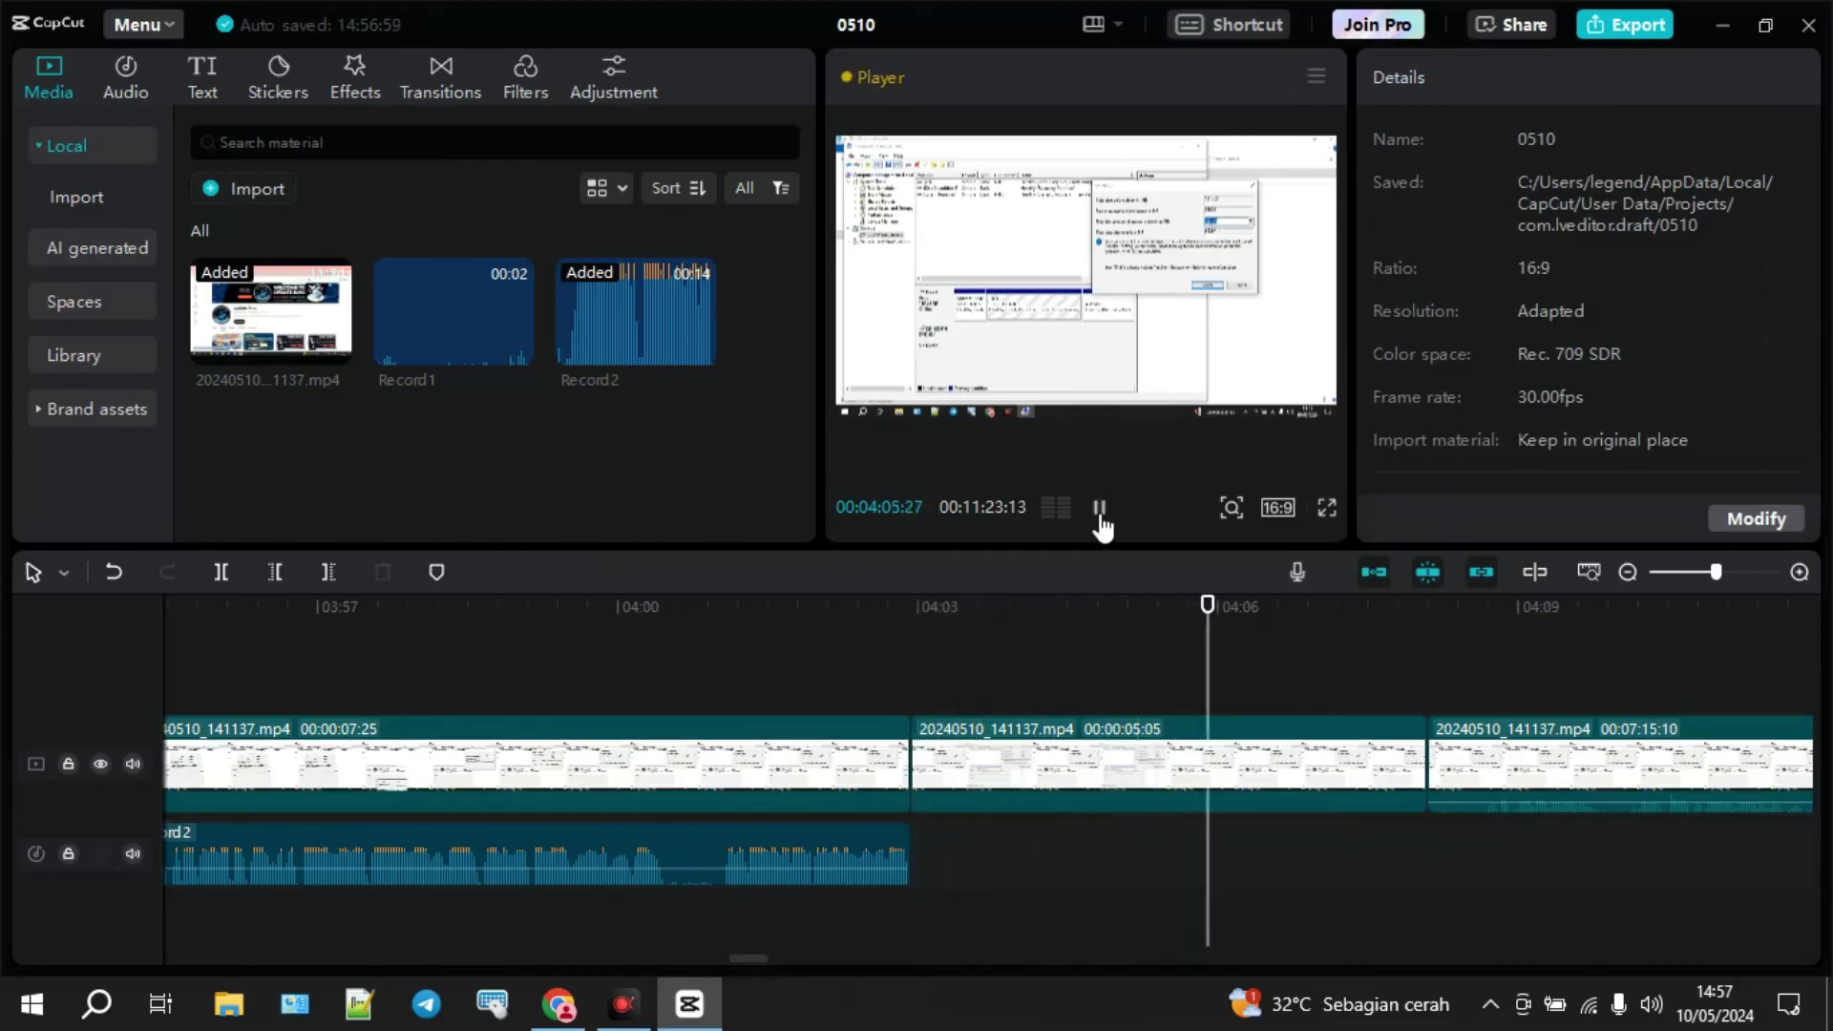
click(1099, 516)
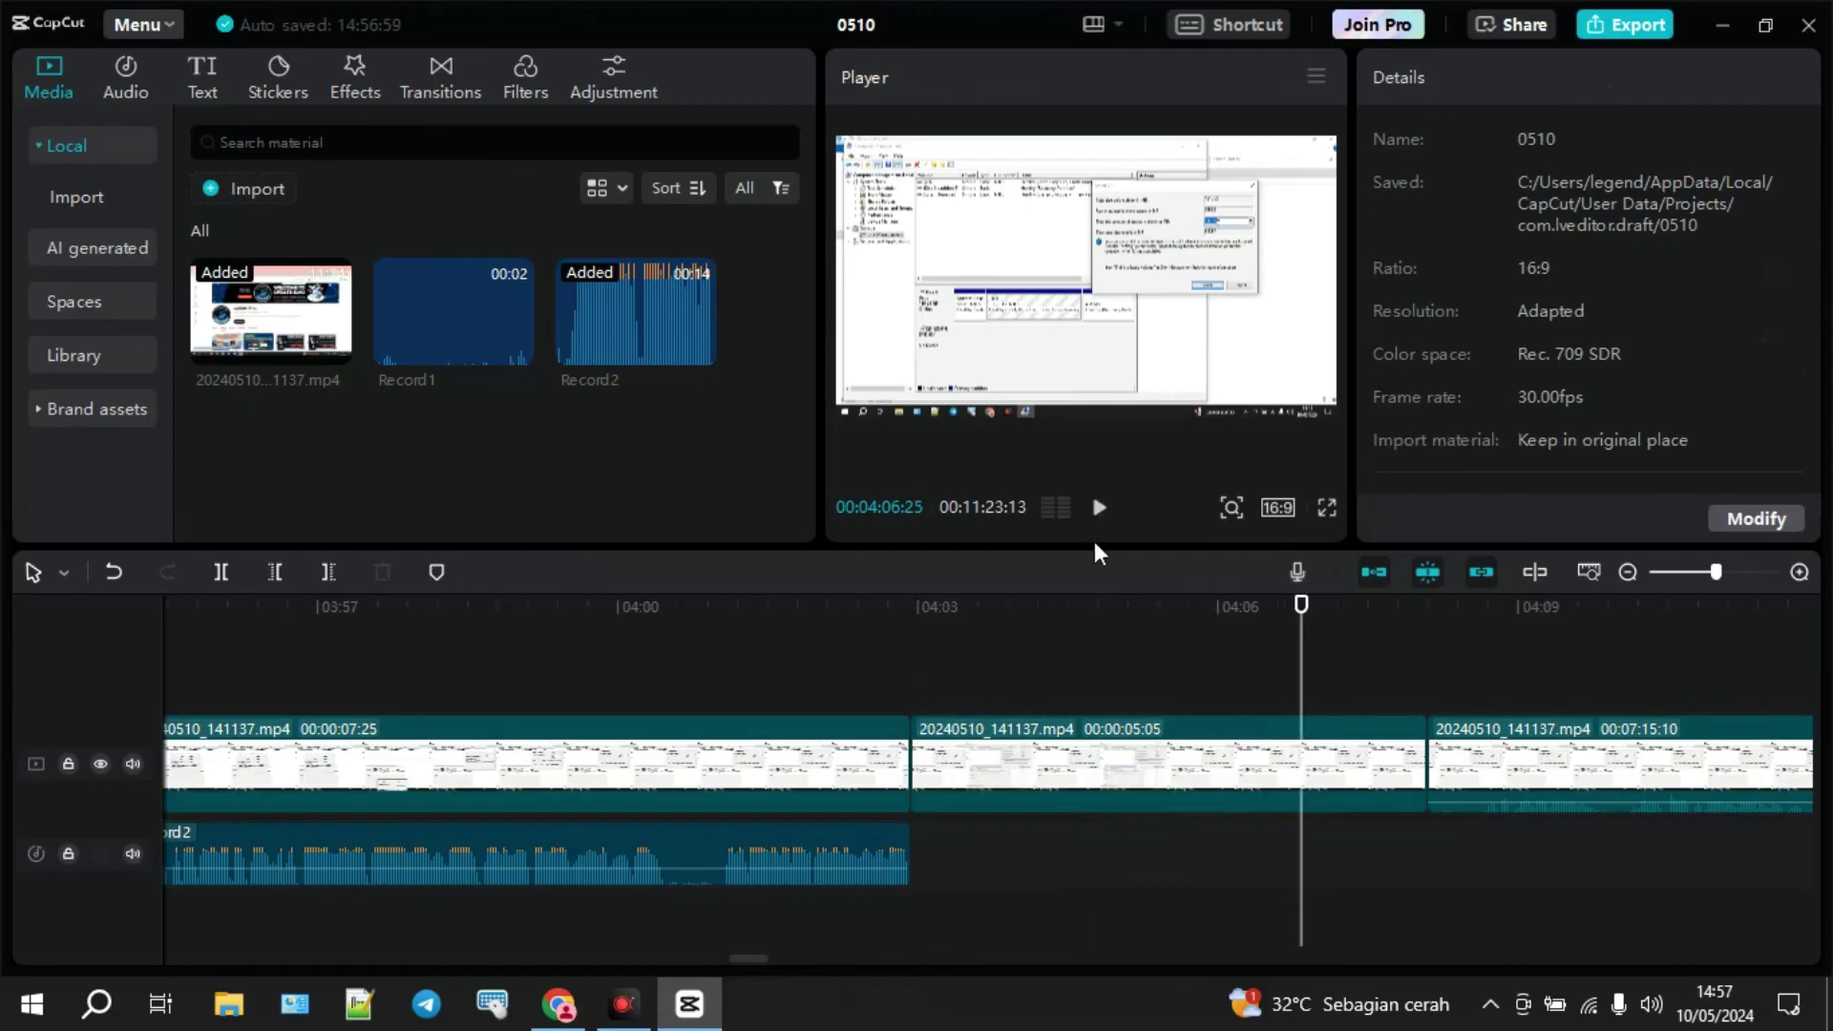
click(1118, 770)
key(Delete)
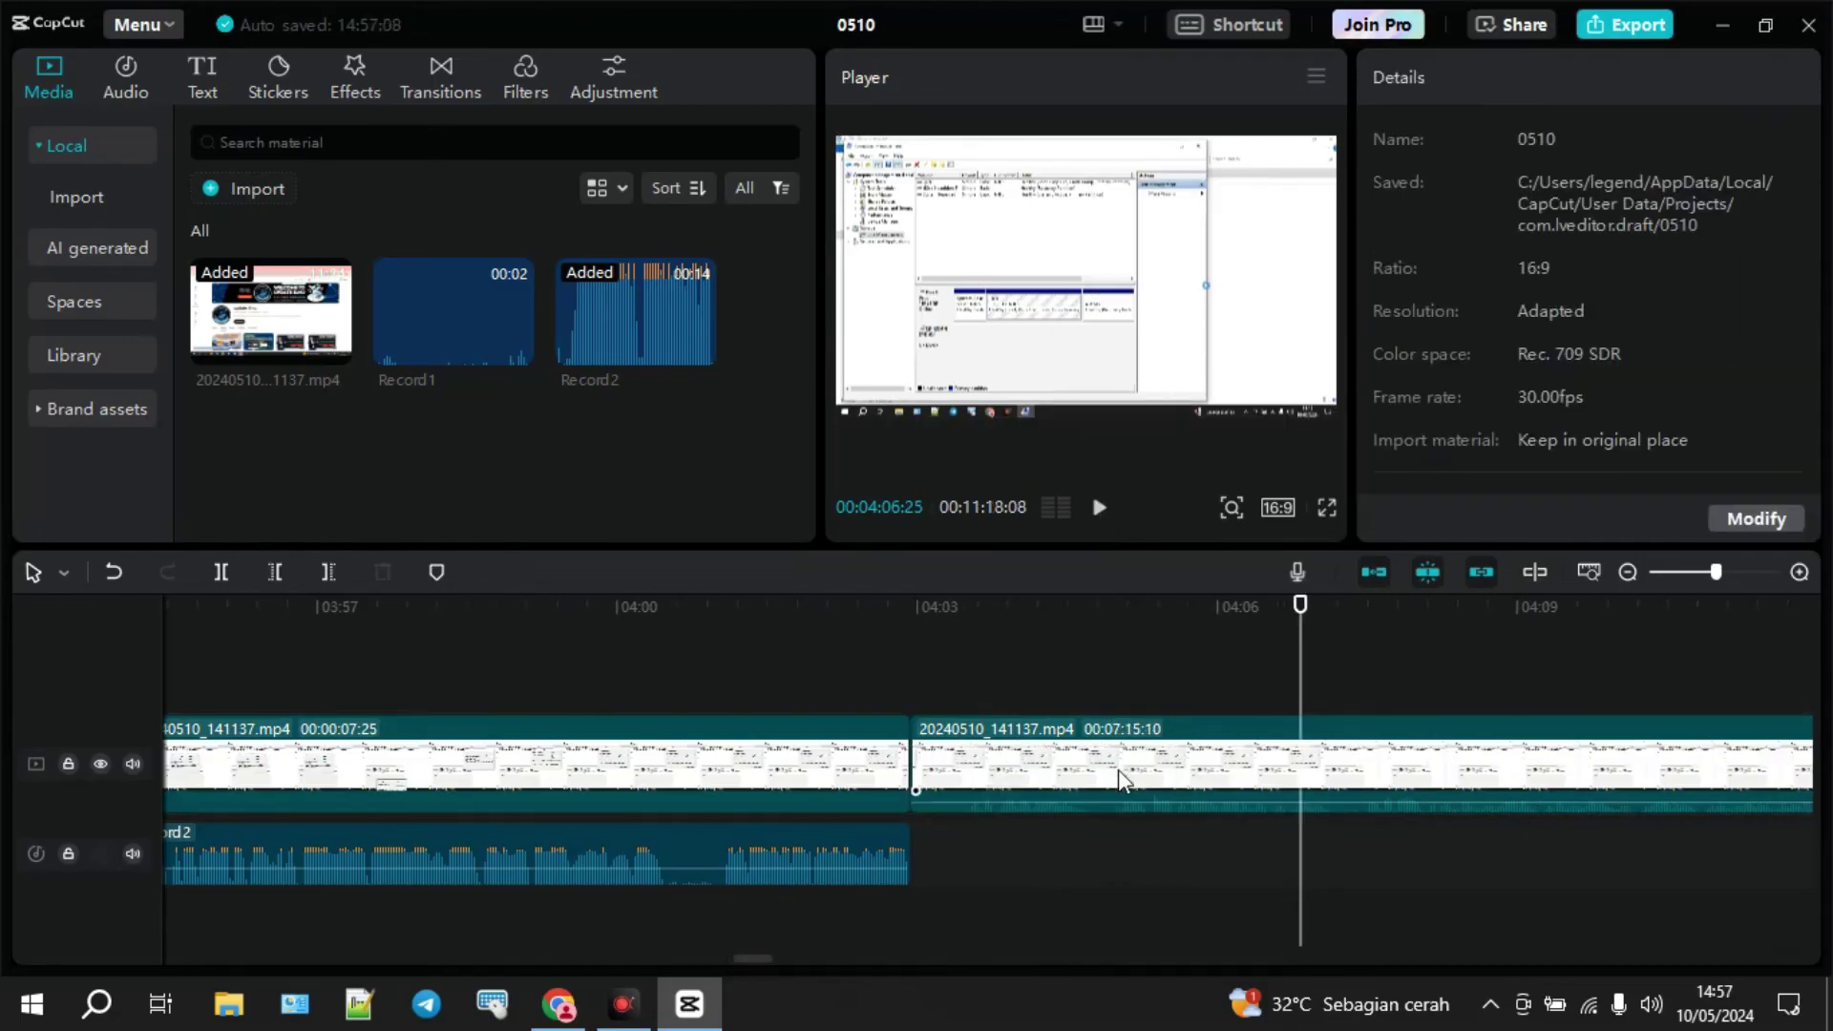
- Return the playhead to 00:03:55:03 and set the voice-over clip's volume to -4.7 dB
click(914, 764)
click(516, 794)
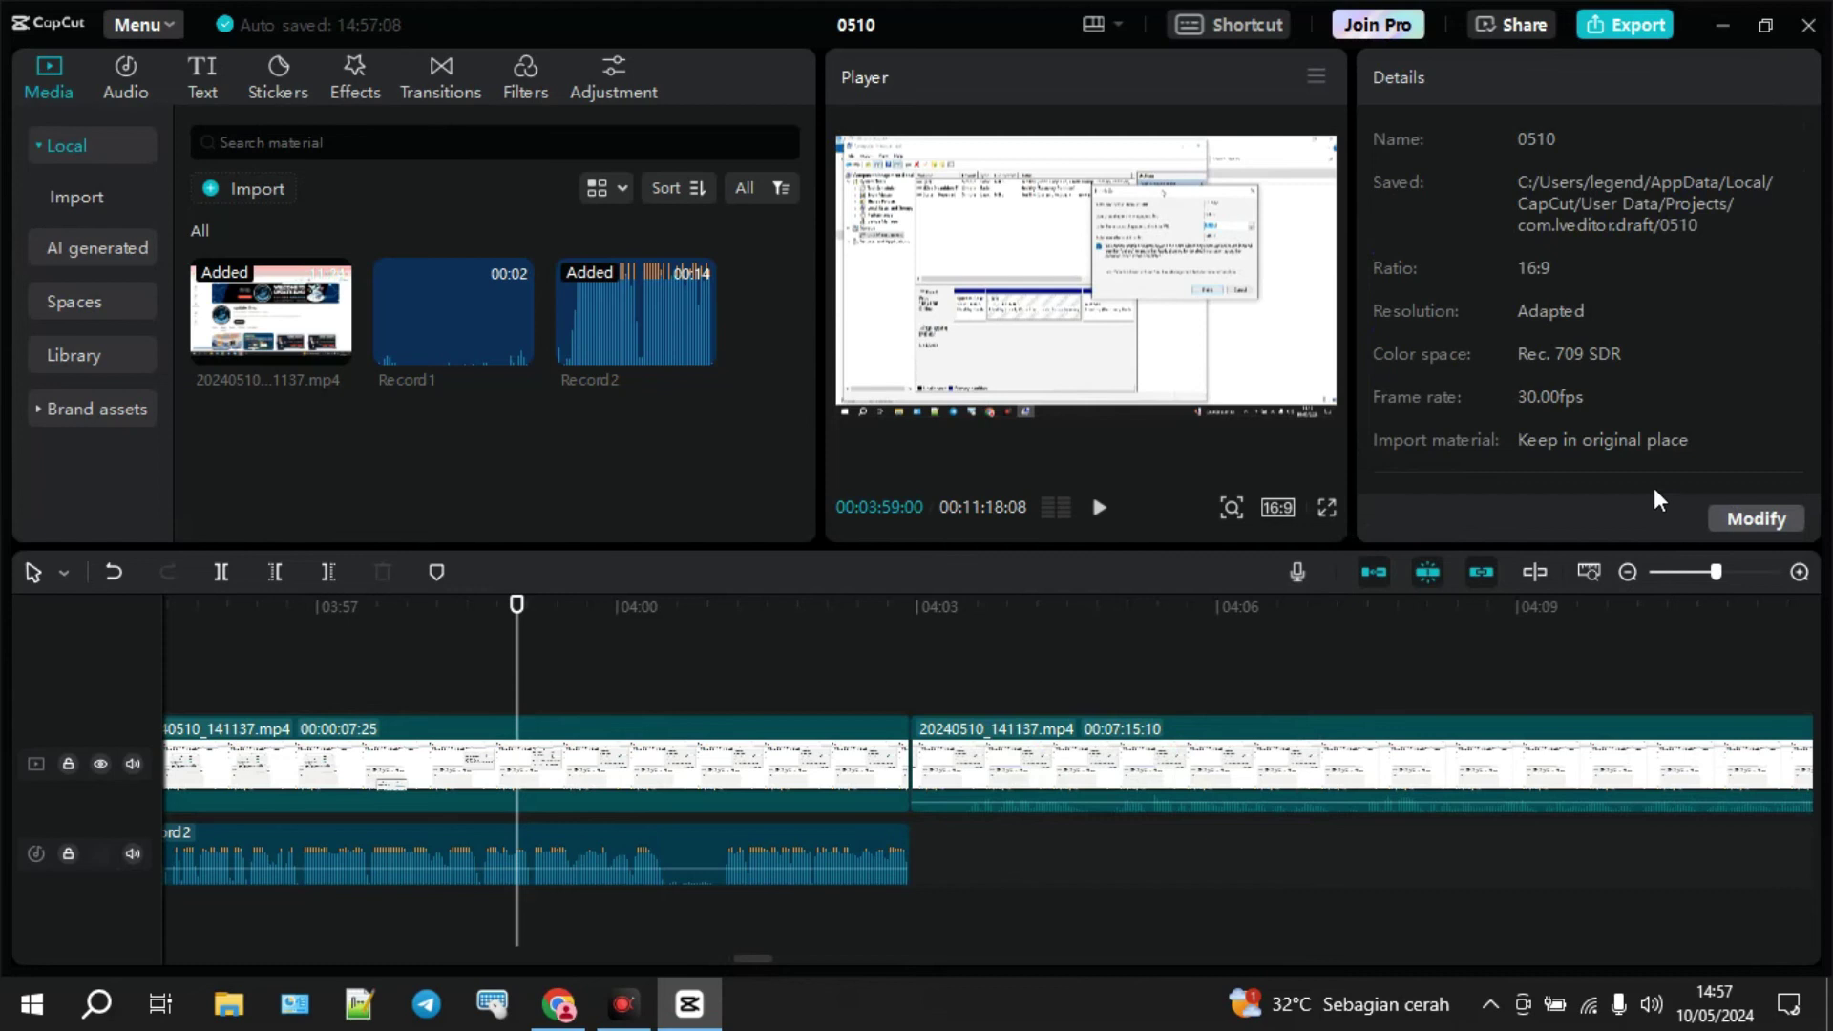
click(1696, 571)
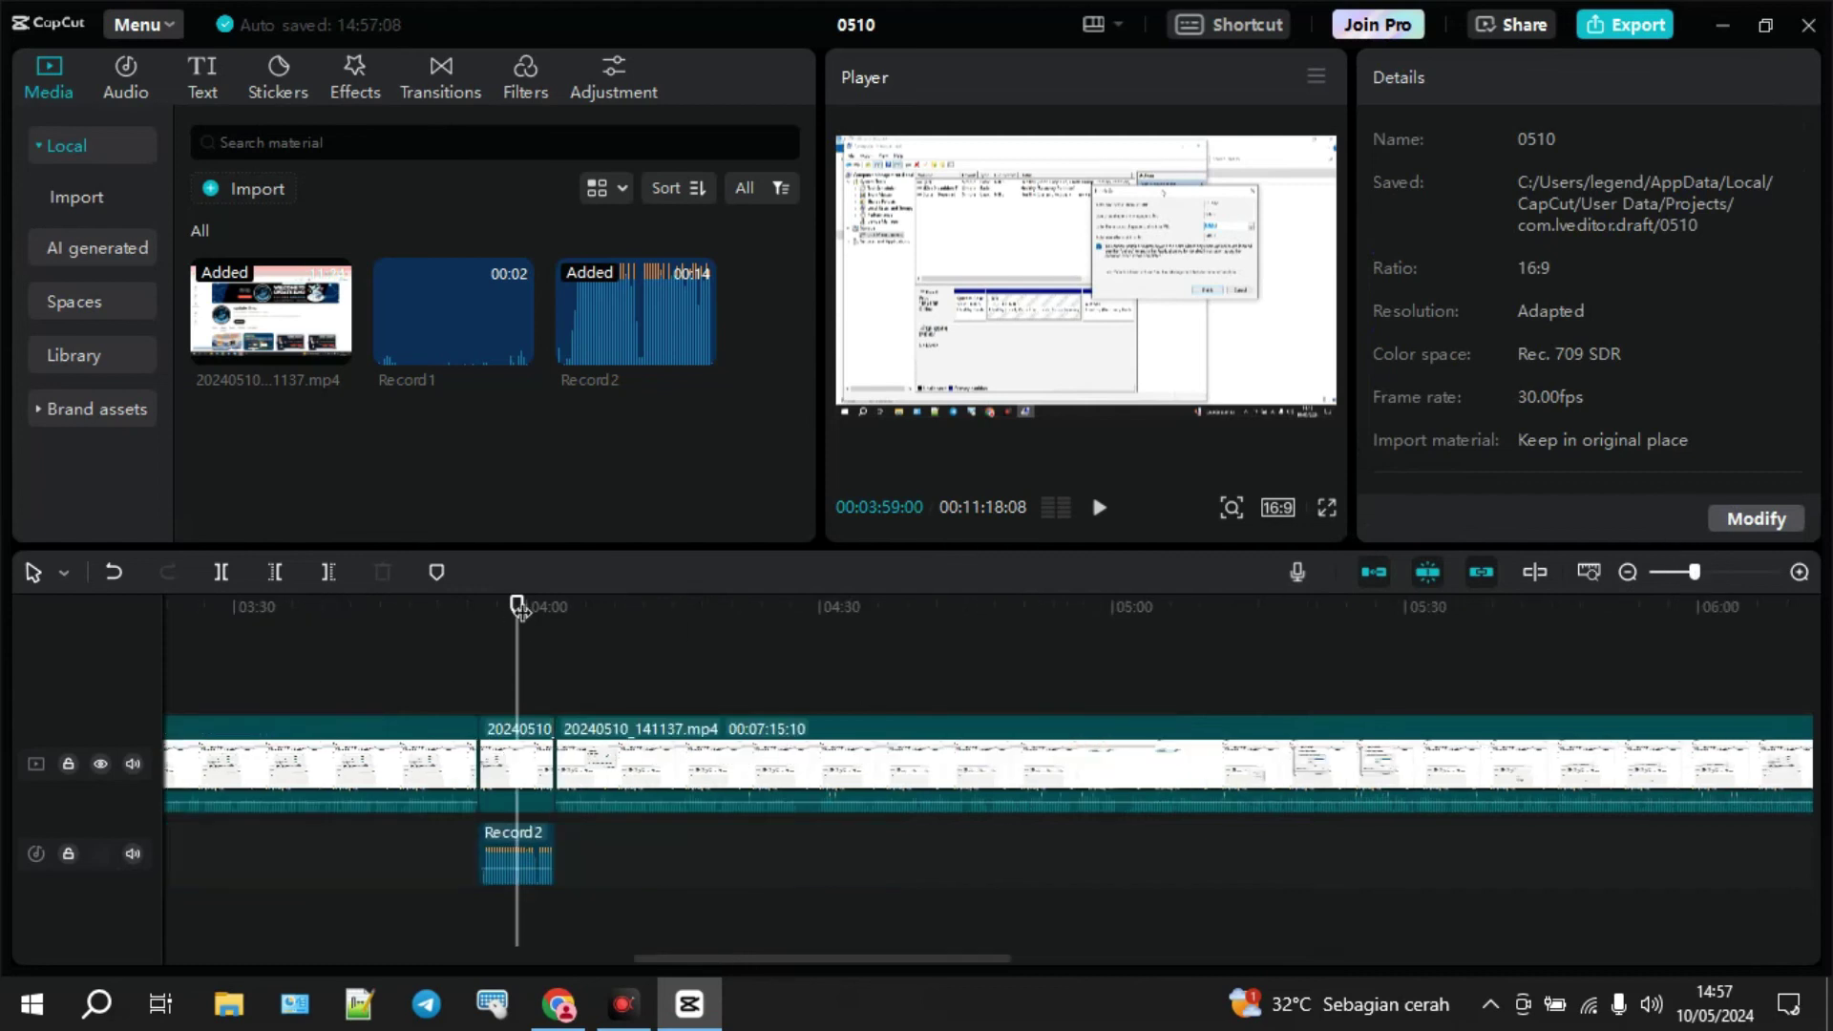
drag(520, 609, 471, 621)
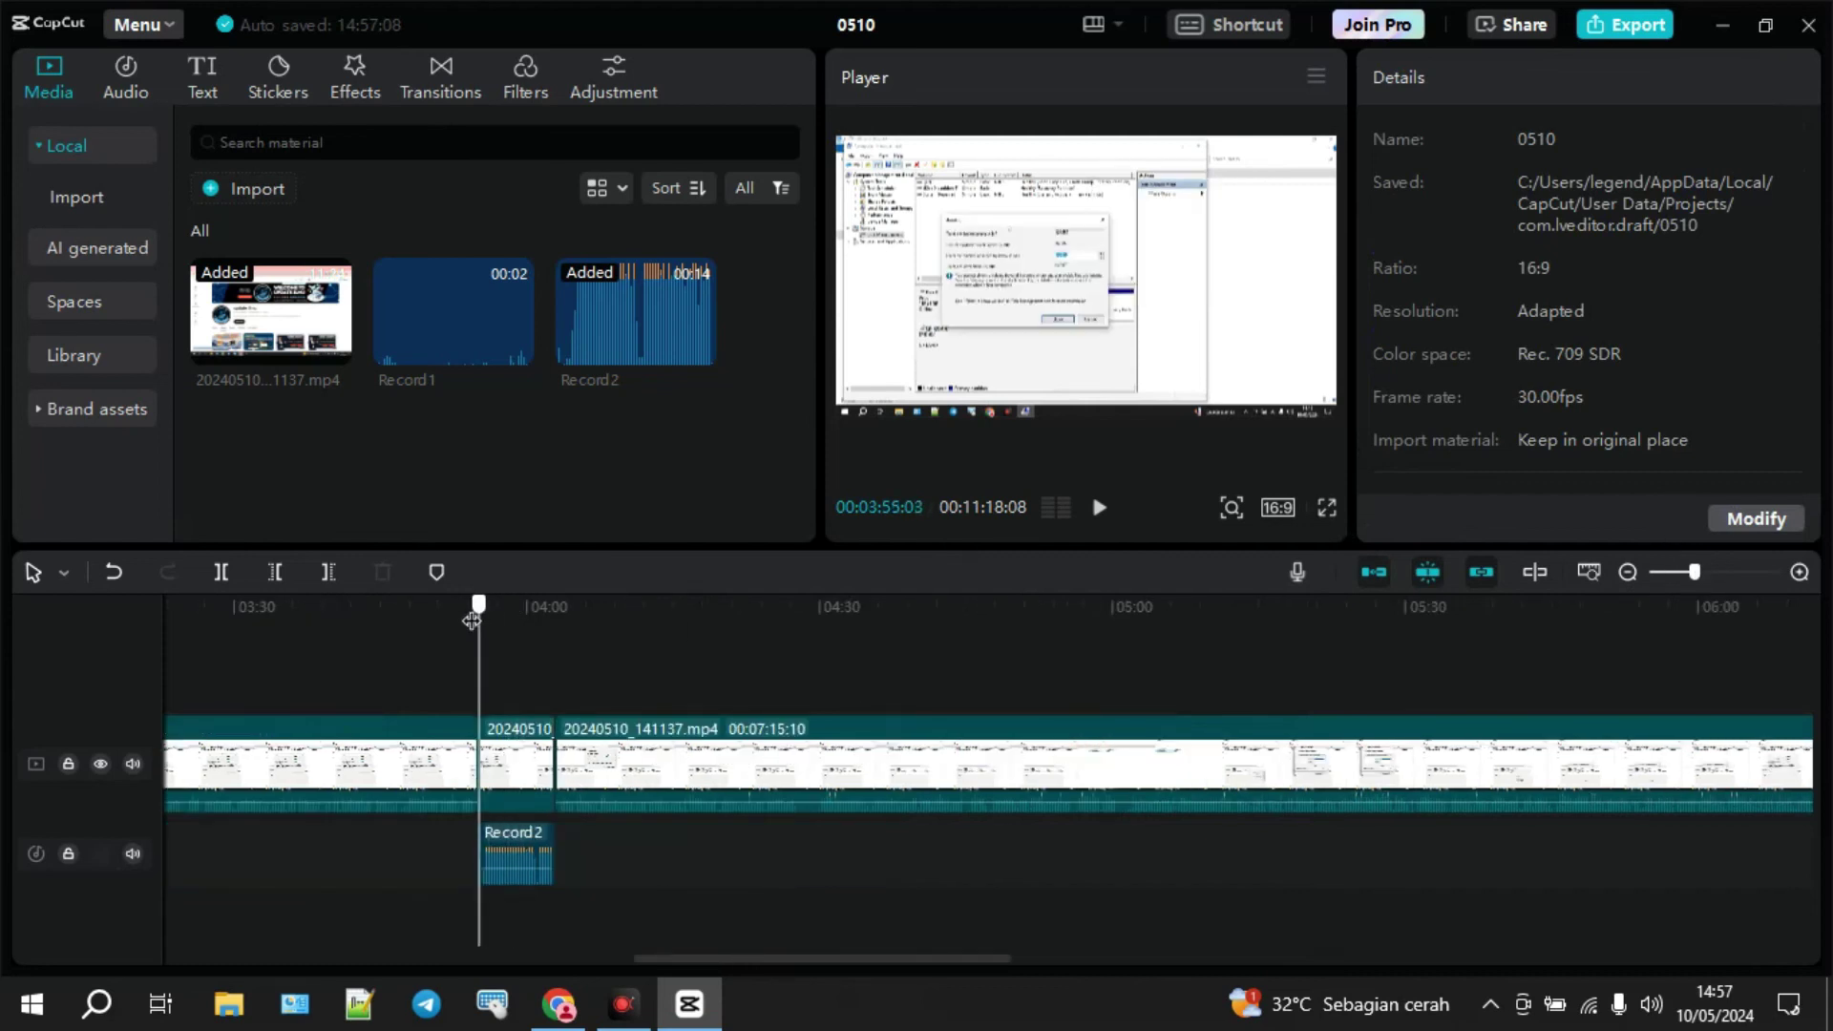
click(525, 858)
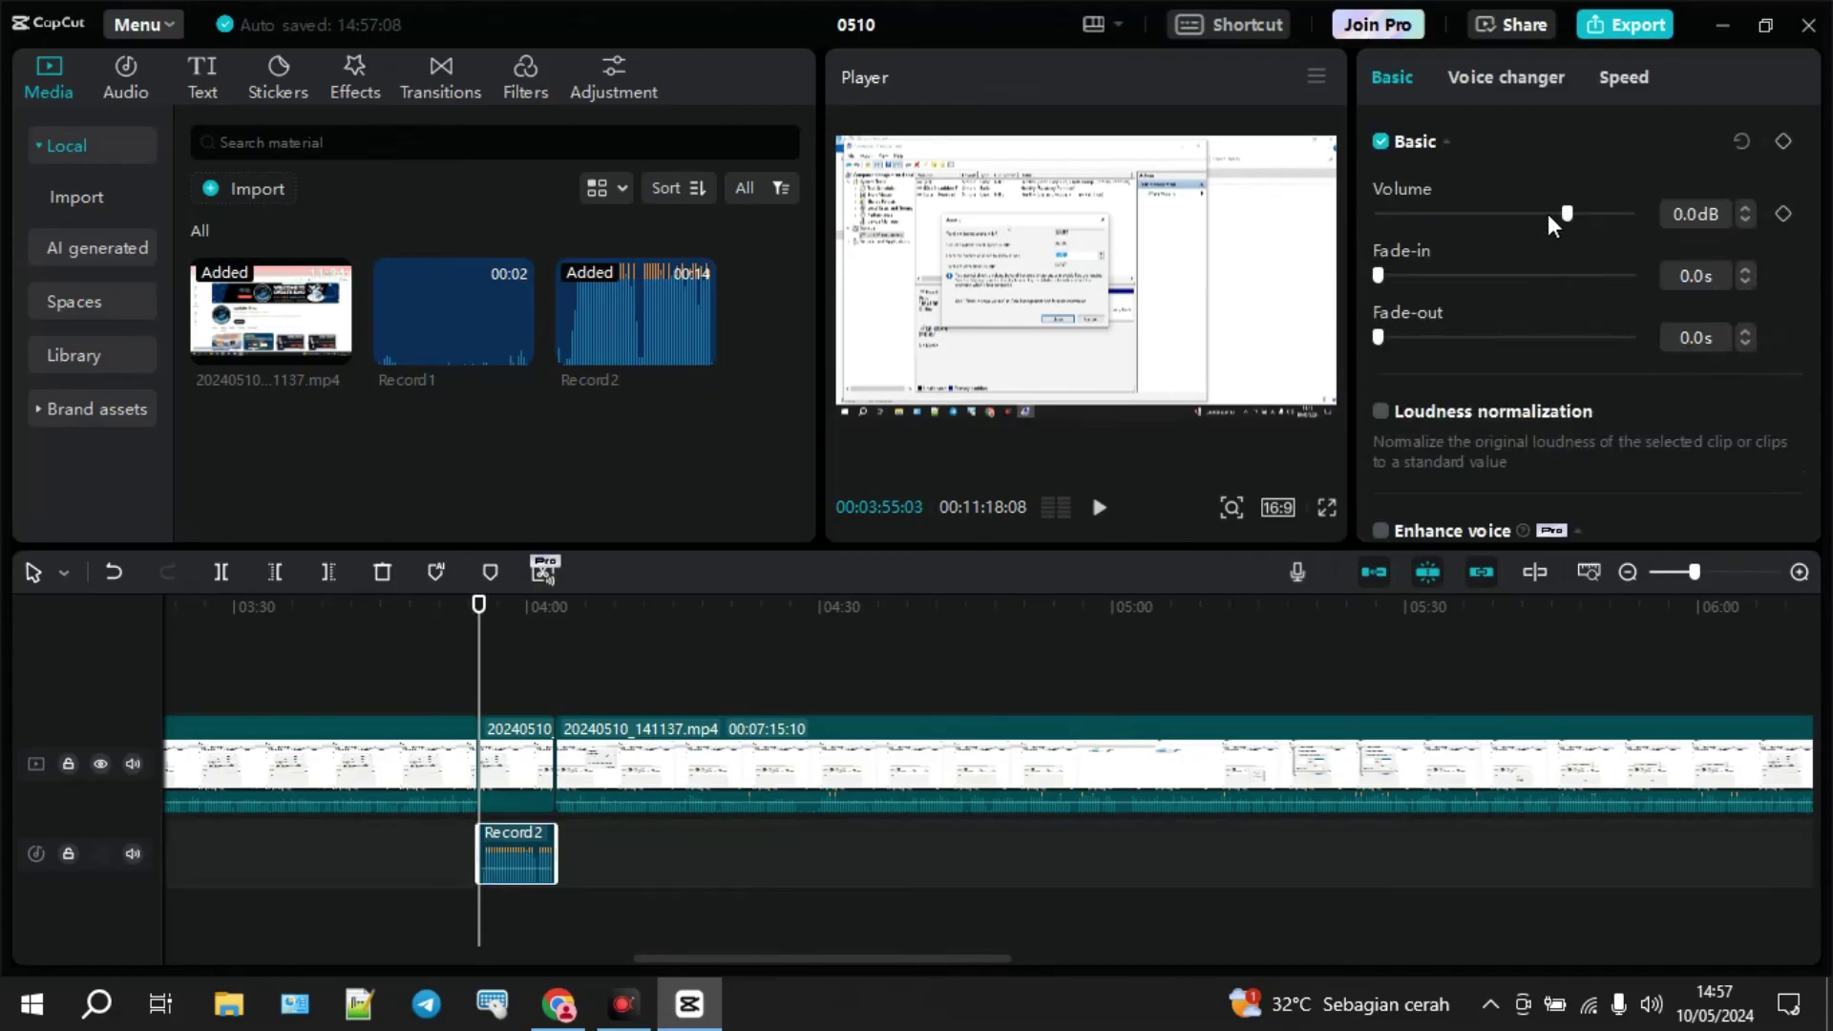
click(1549, 214)
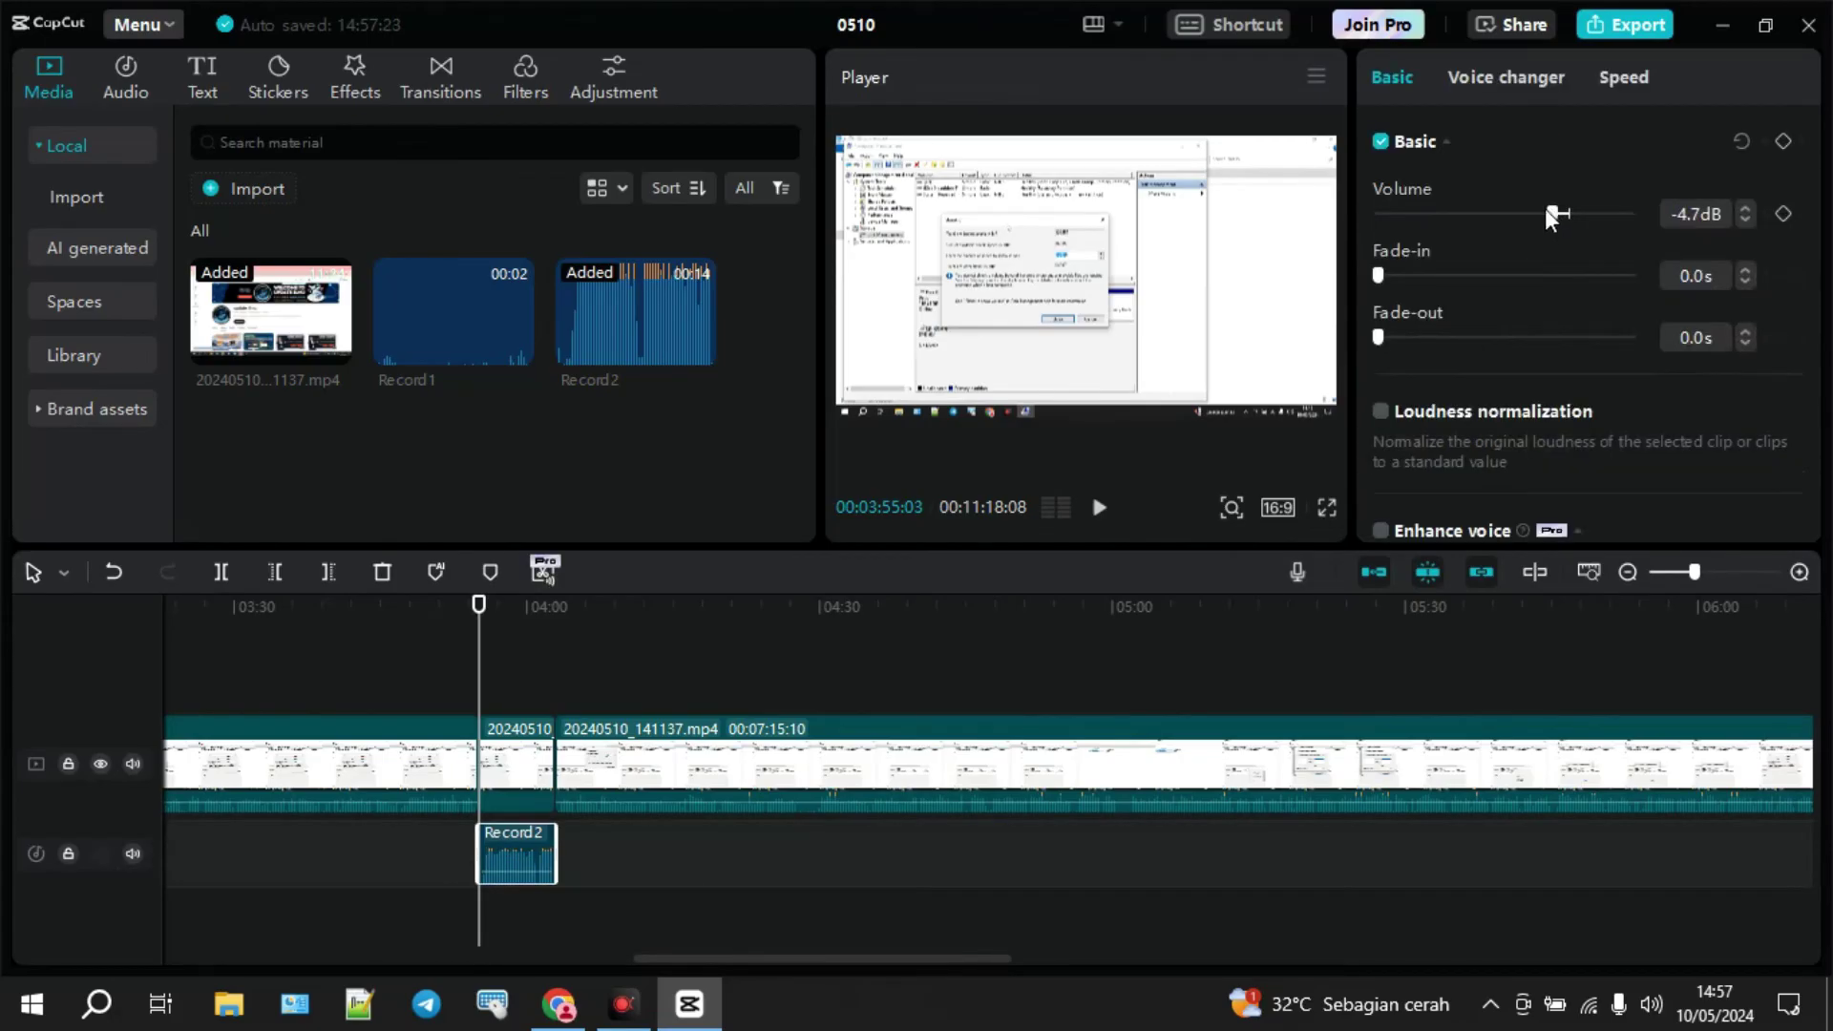
- Preview the voice-over at -4.7 dB with its video segment in full screen from 00:03:55:03, and return to the editor
mouse_move(1586, 221)
mouse_down()
mouse_move(1618, 224)
mouse_move(1557, 214)
mouse_up()
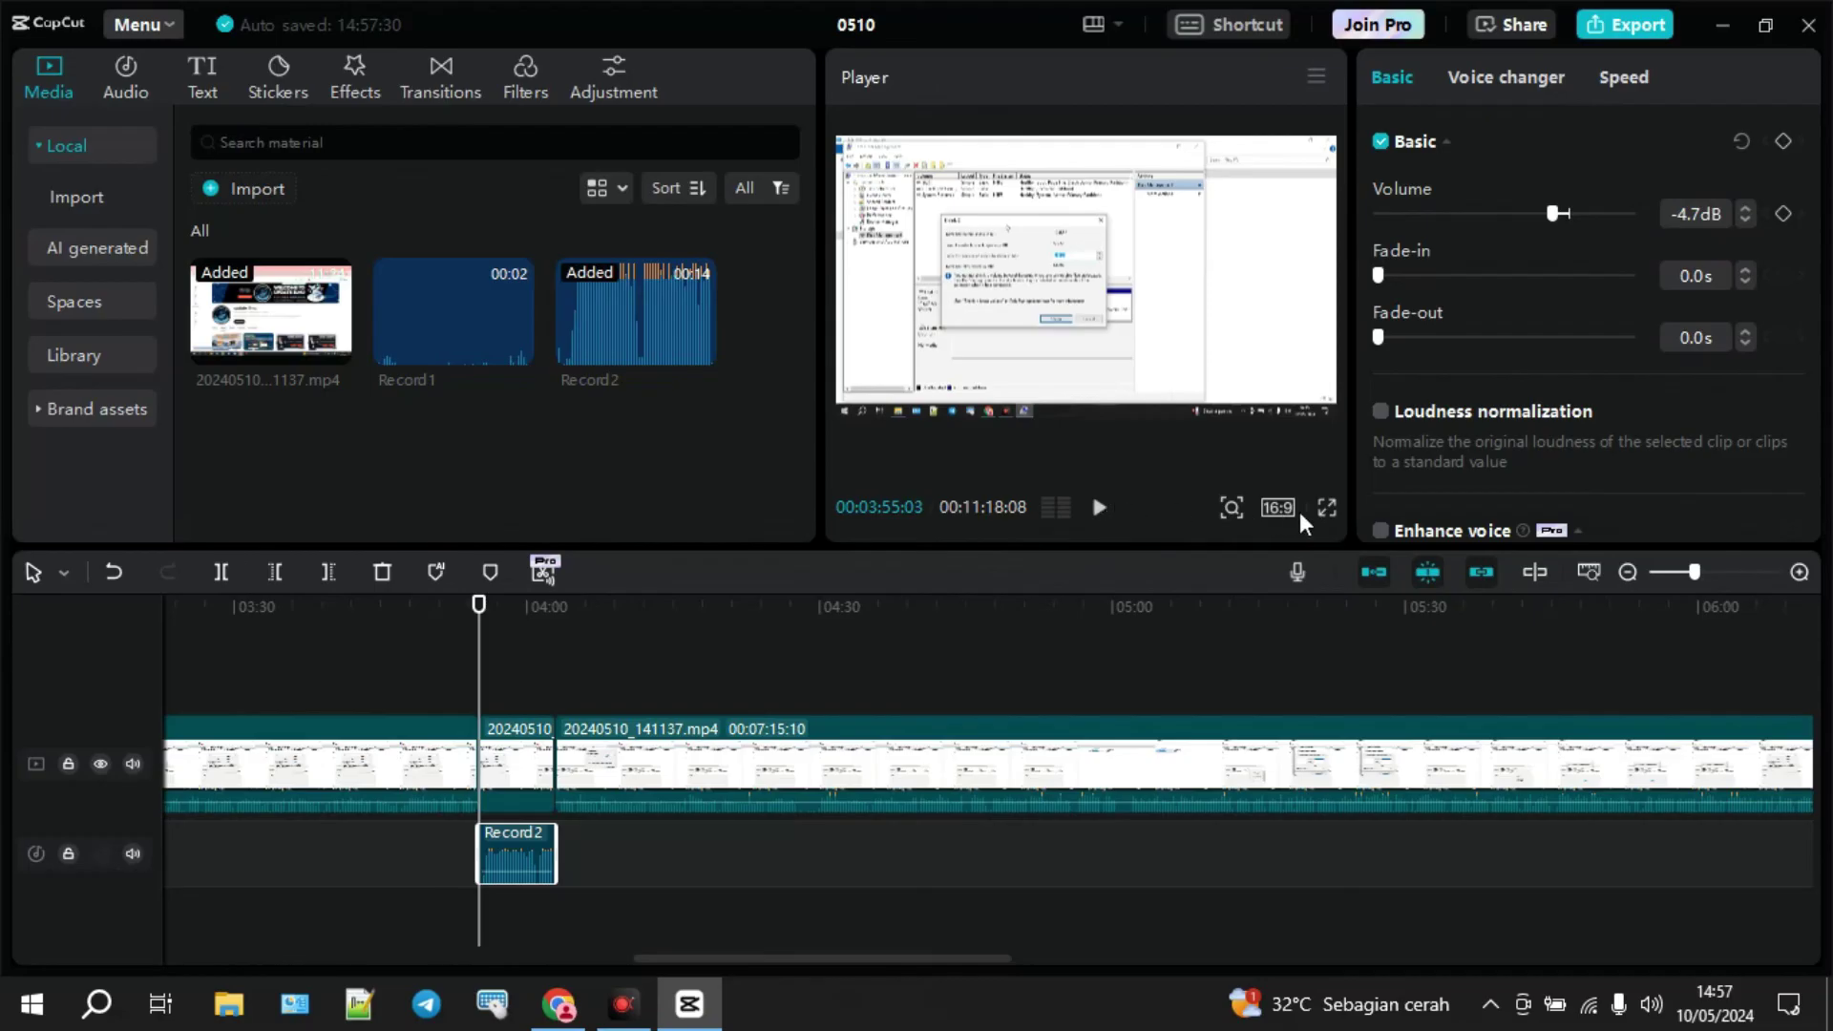
click(1324, 516)
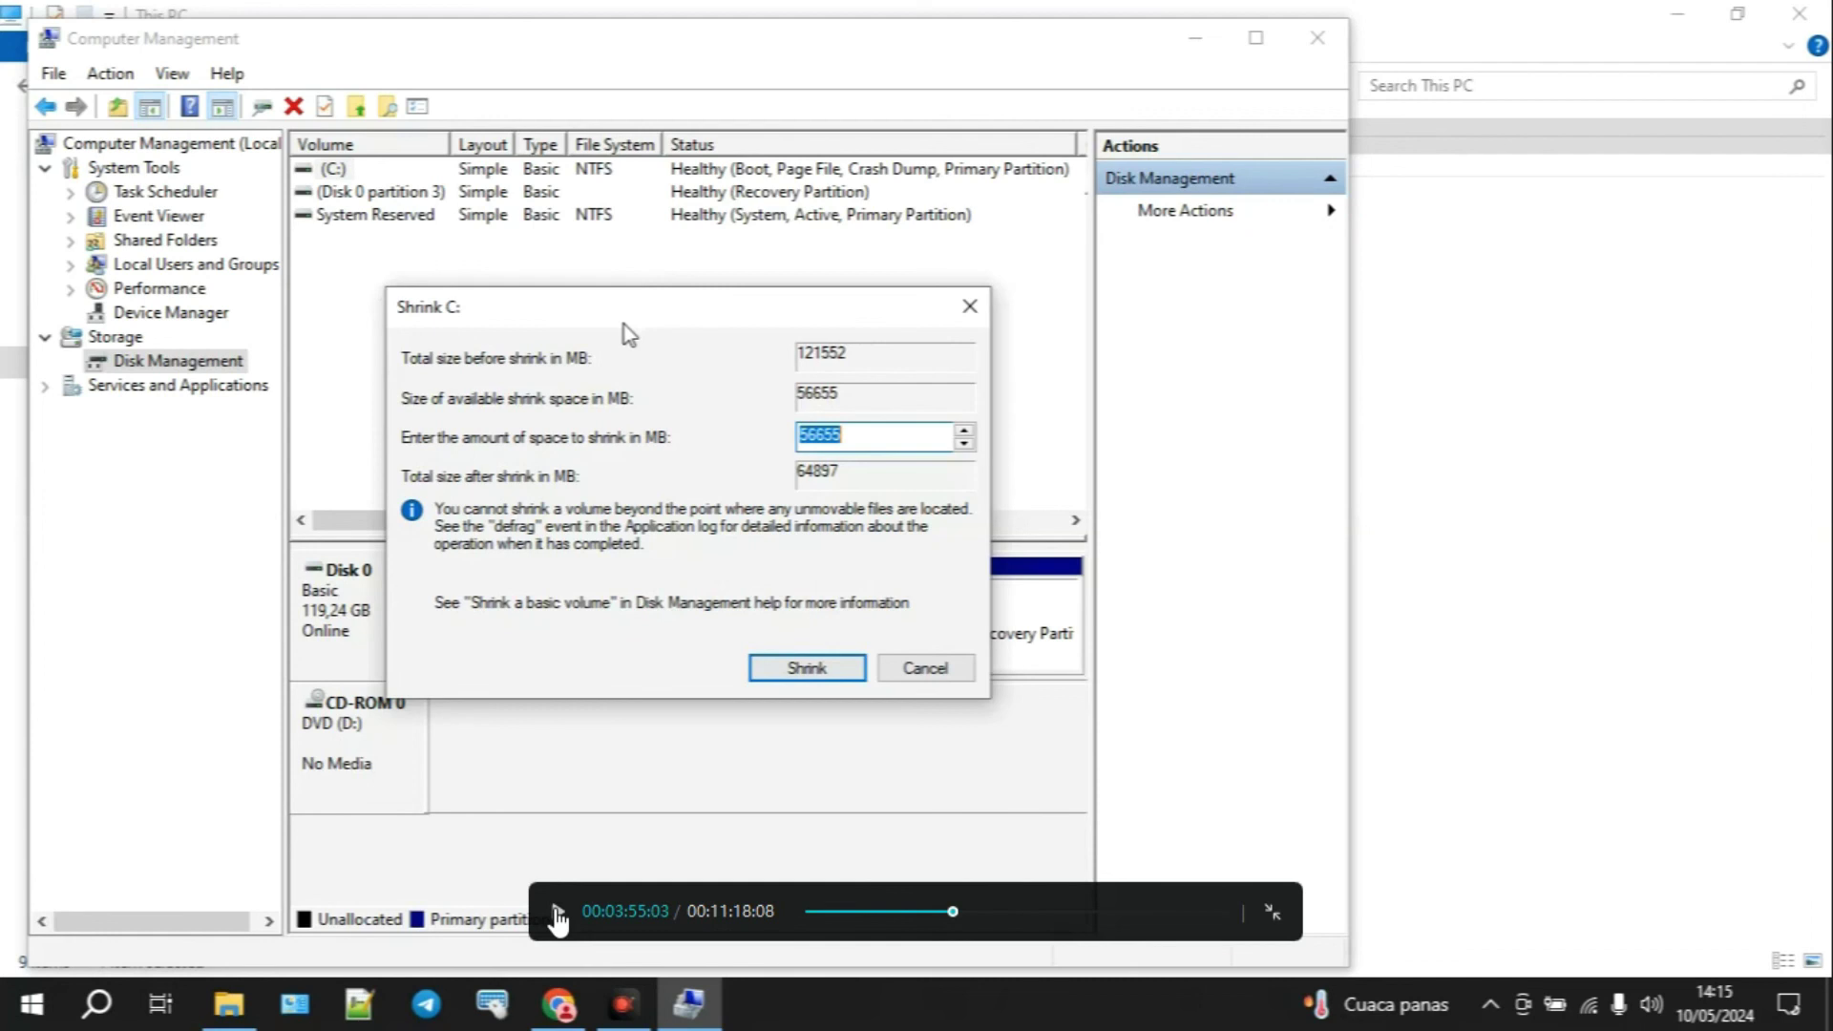
click(556, 919)
key(Escape)
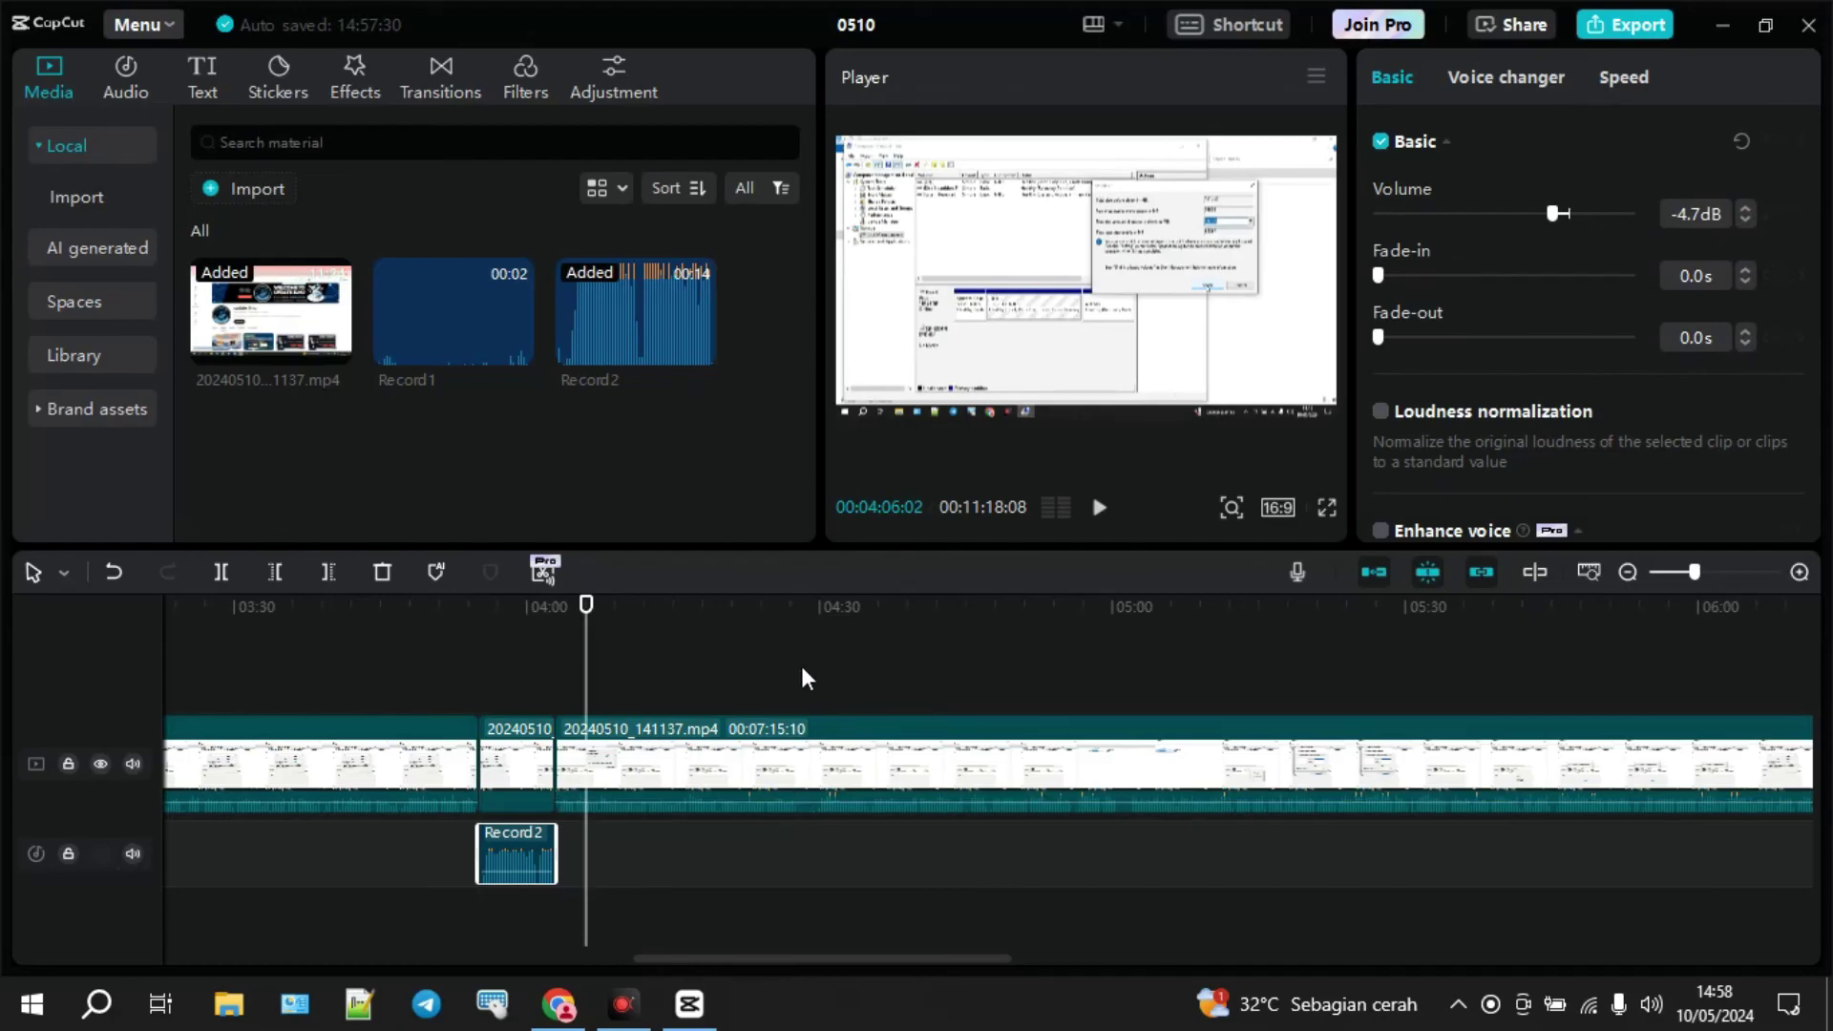
- Undo the voice-over's volume change and the deletion of the video part after the 00:04:02:28 cut
key(ctrl+z)
key(ctrl+z)
key(ctrl+z)
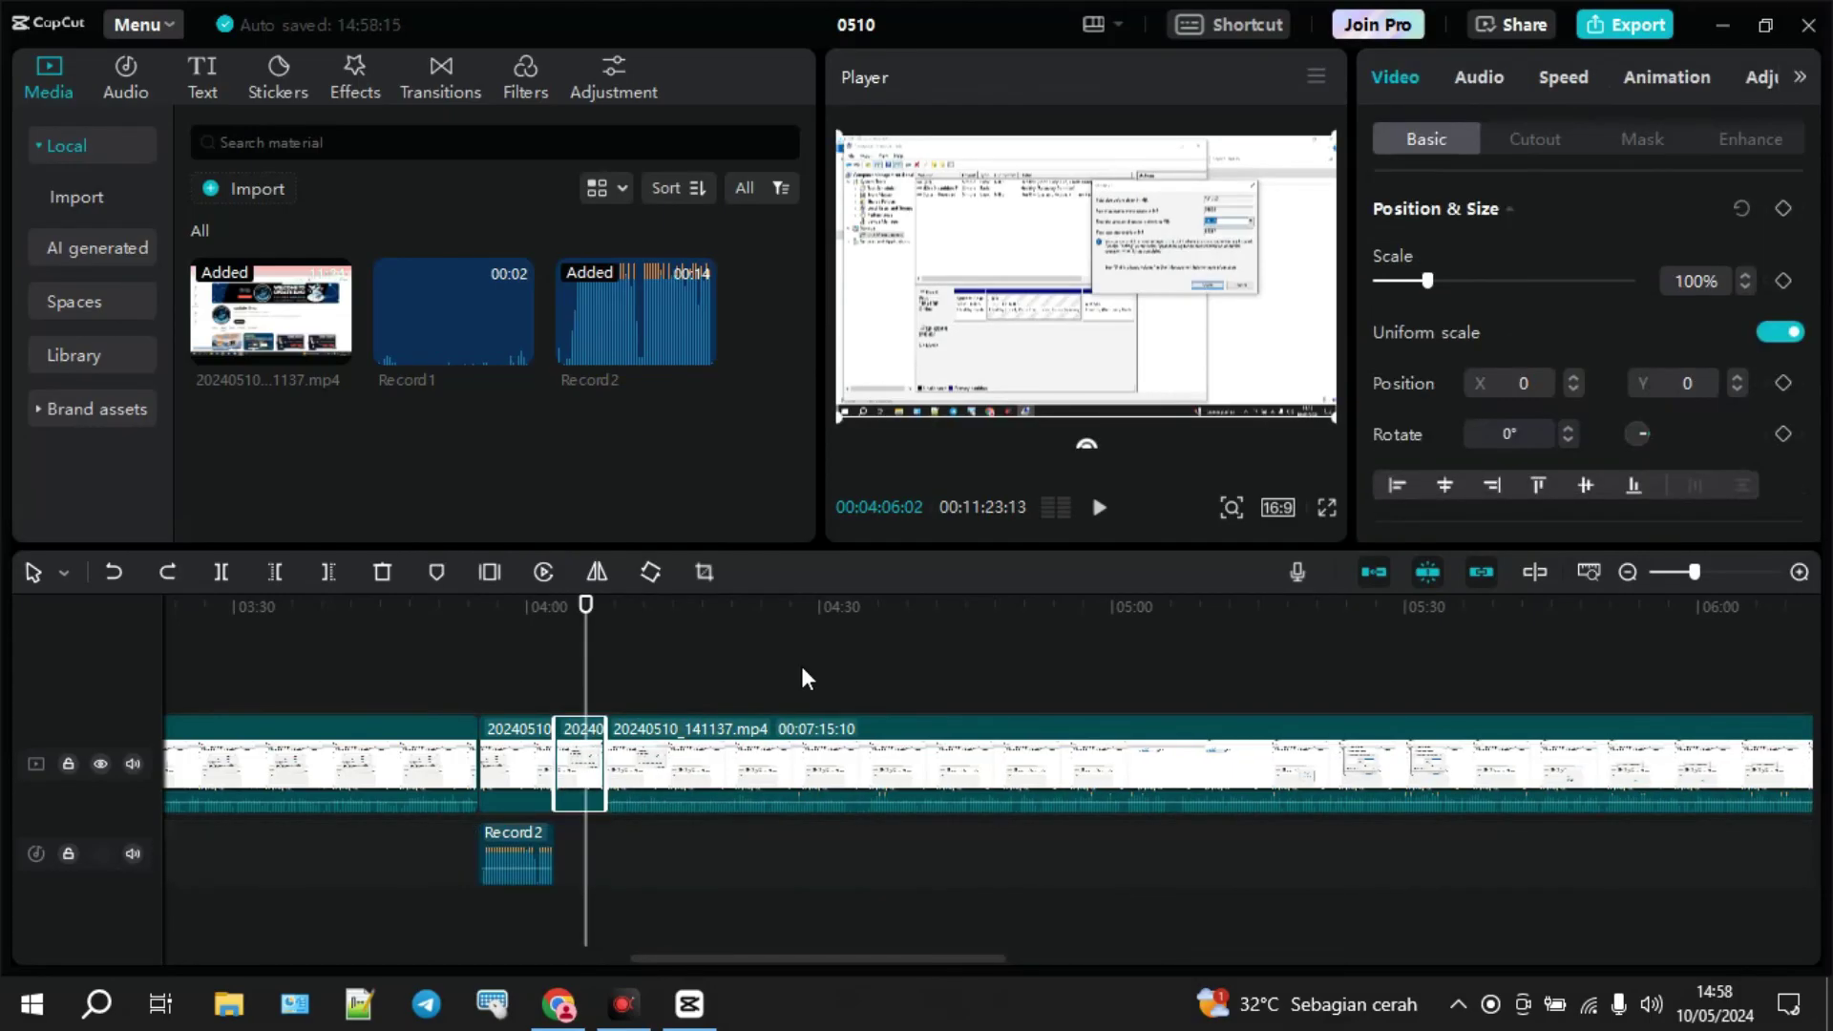
click(802, 677)
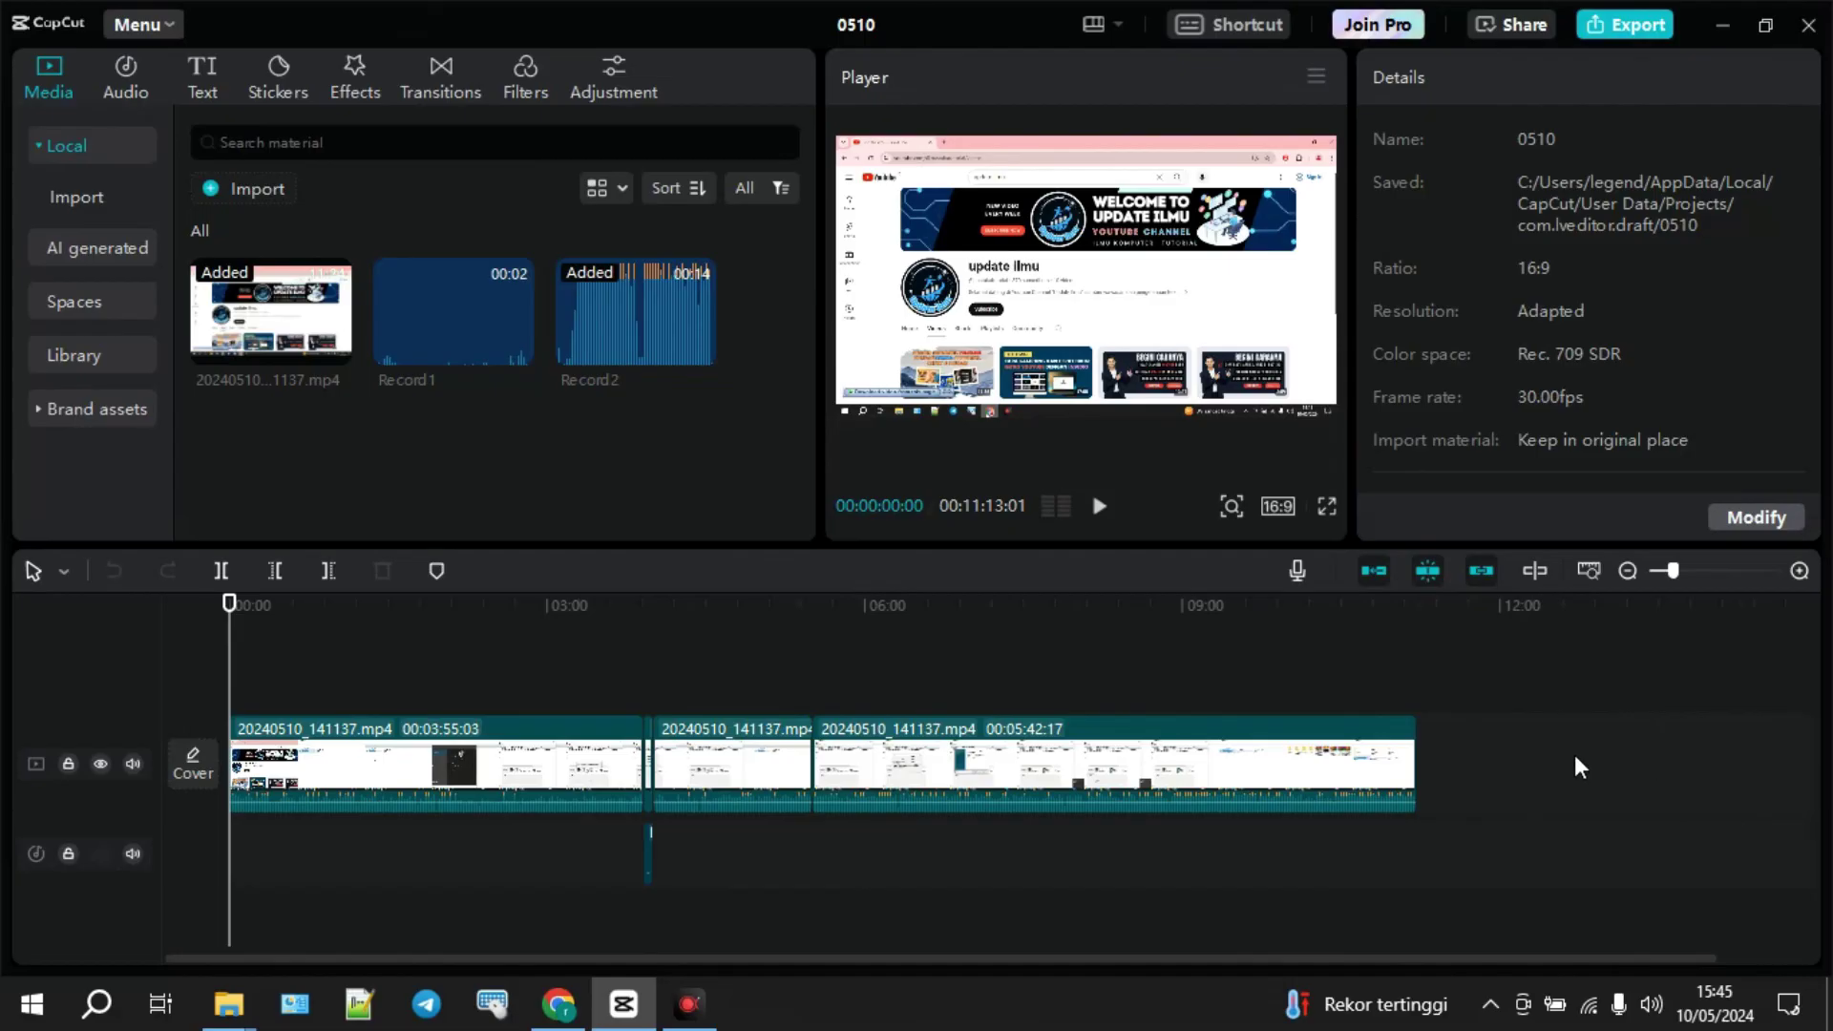
- Export the project with the title "cara edit vidio dengan capcut" as a 1080P H.264 mp4 at 30fps
click(1608, 25)
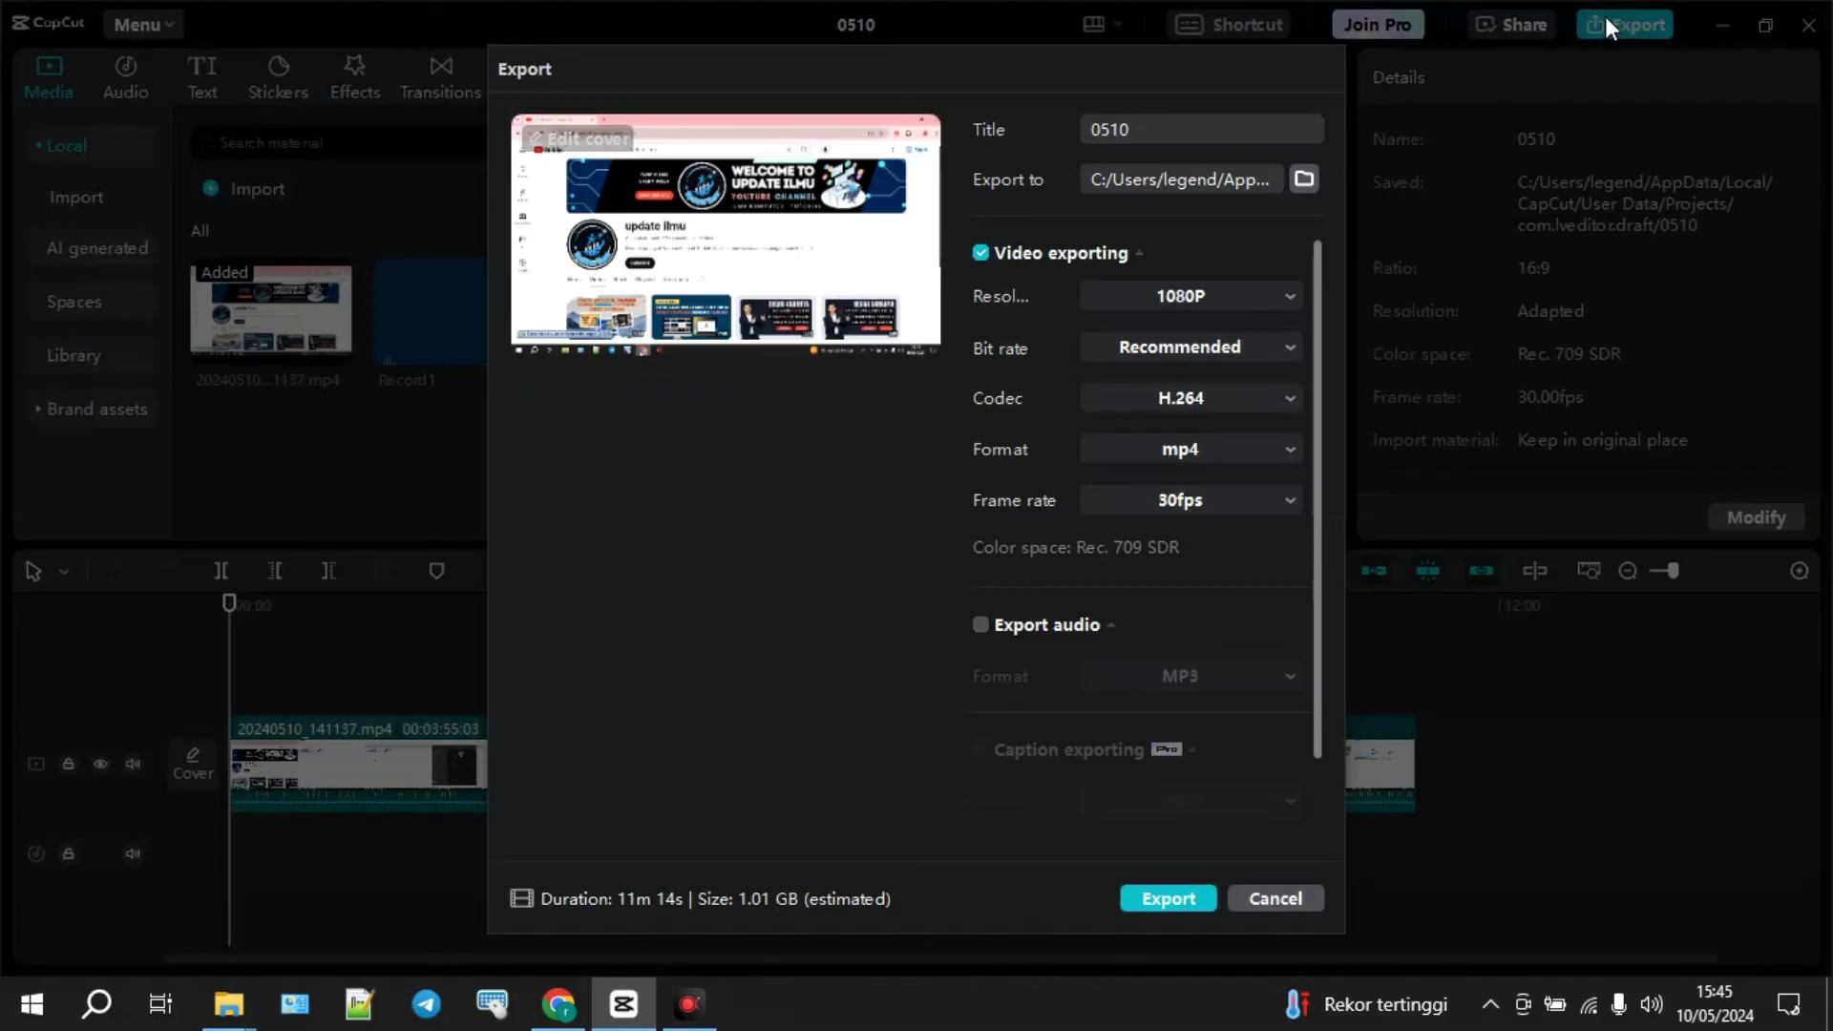
click(1150, 142)
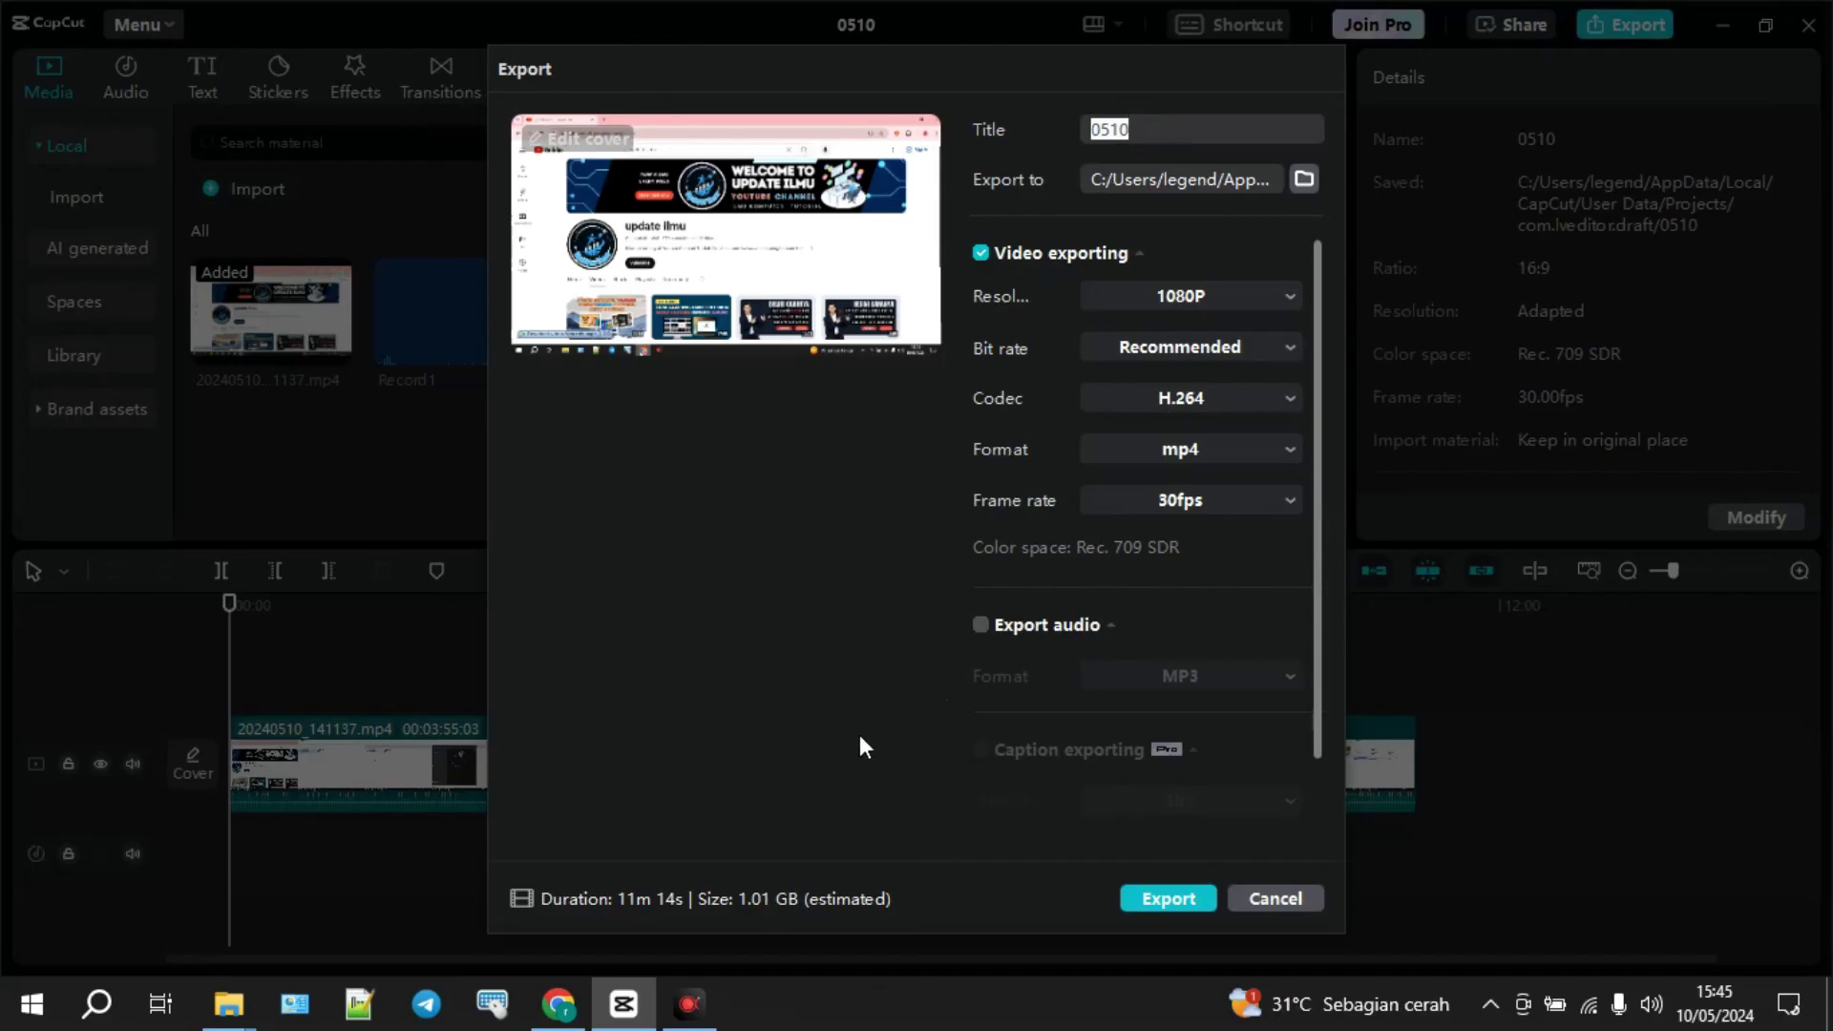
click(1167, 899)
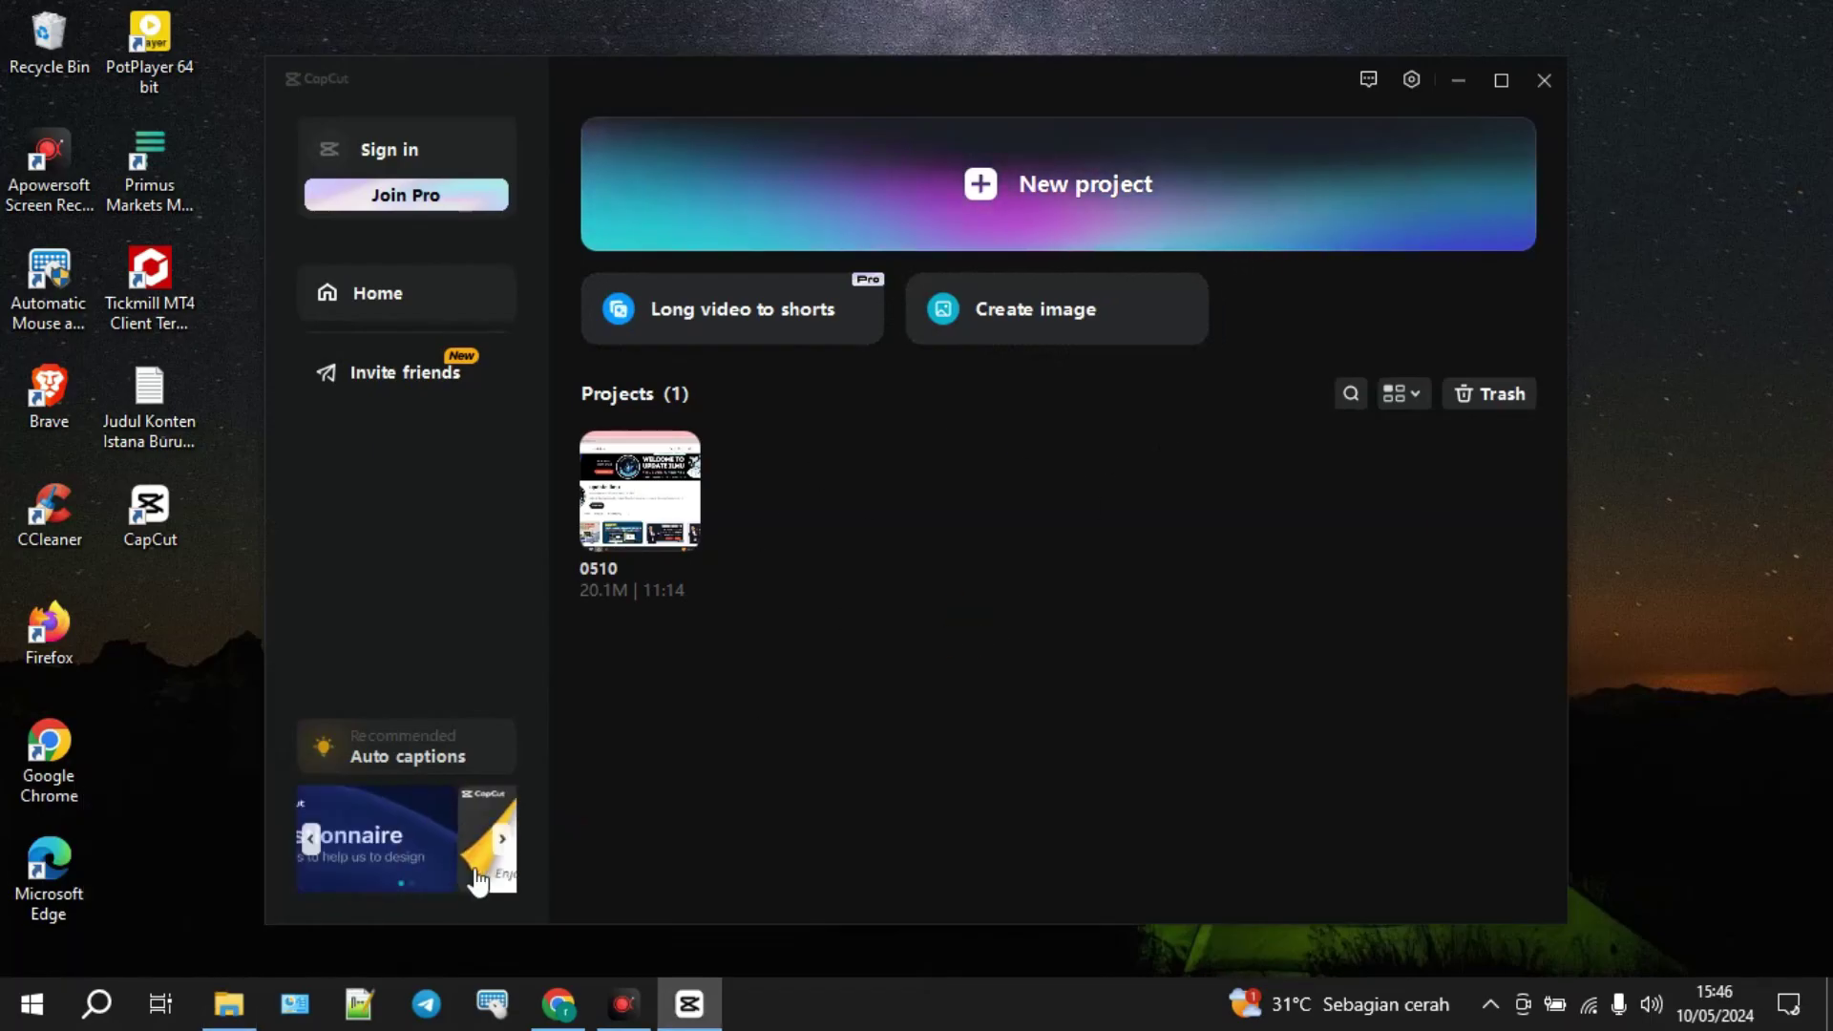
- Switch to File Explorer and select the exported video "cara edit vidio dengan capcut" in CapCut's Videos folder
click(229, 1002)
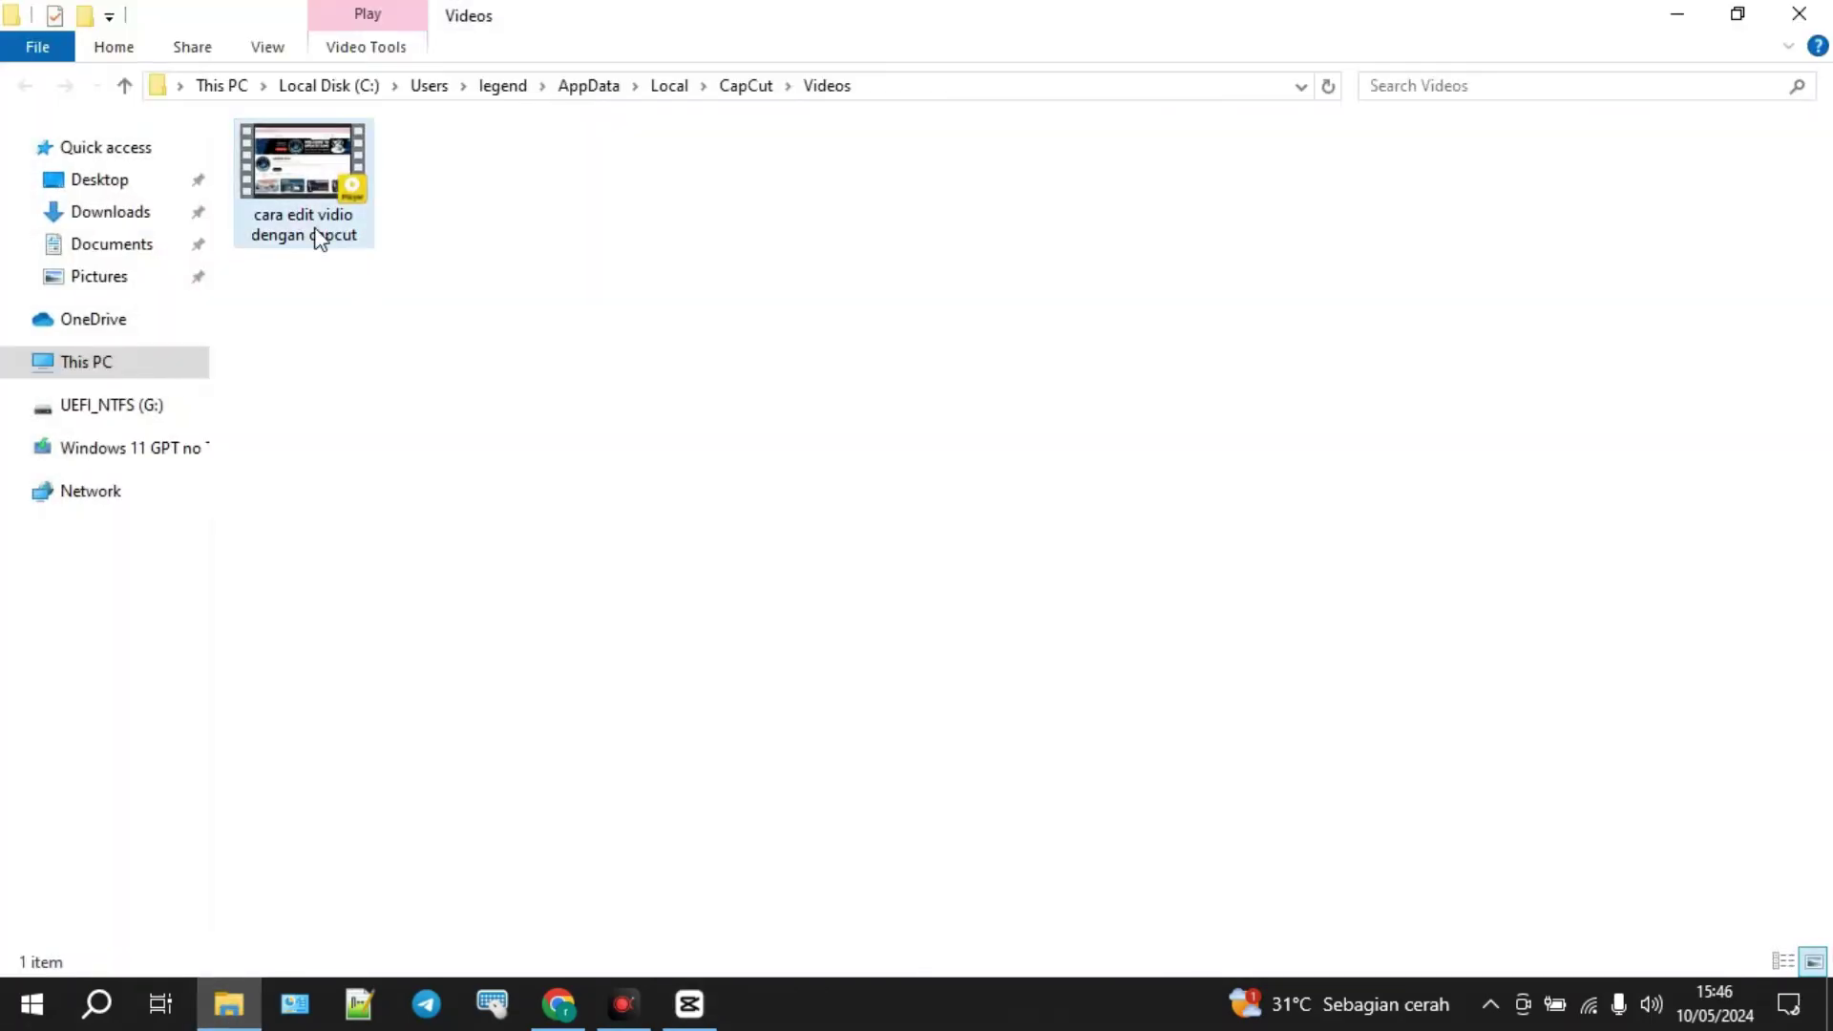
click(274, 203)
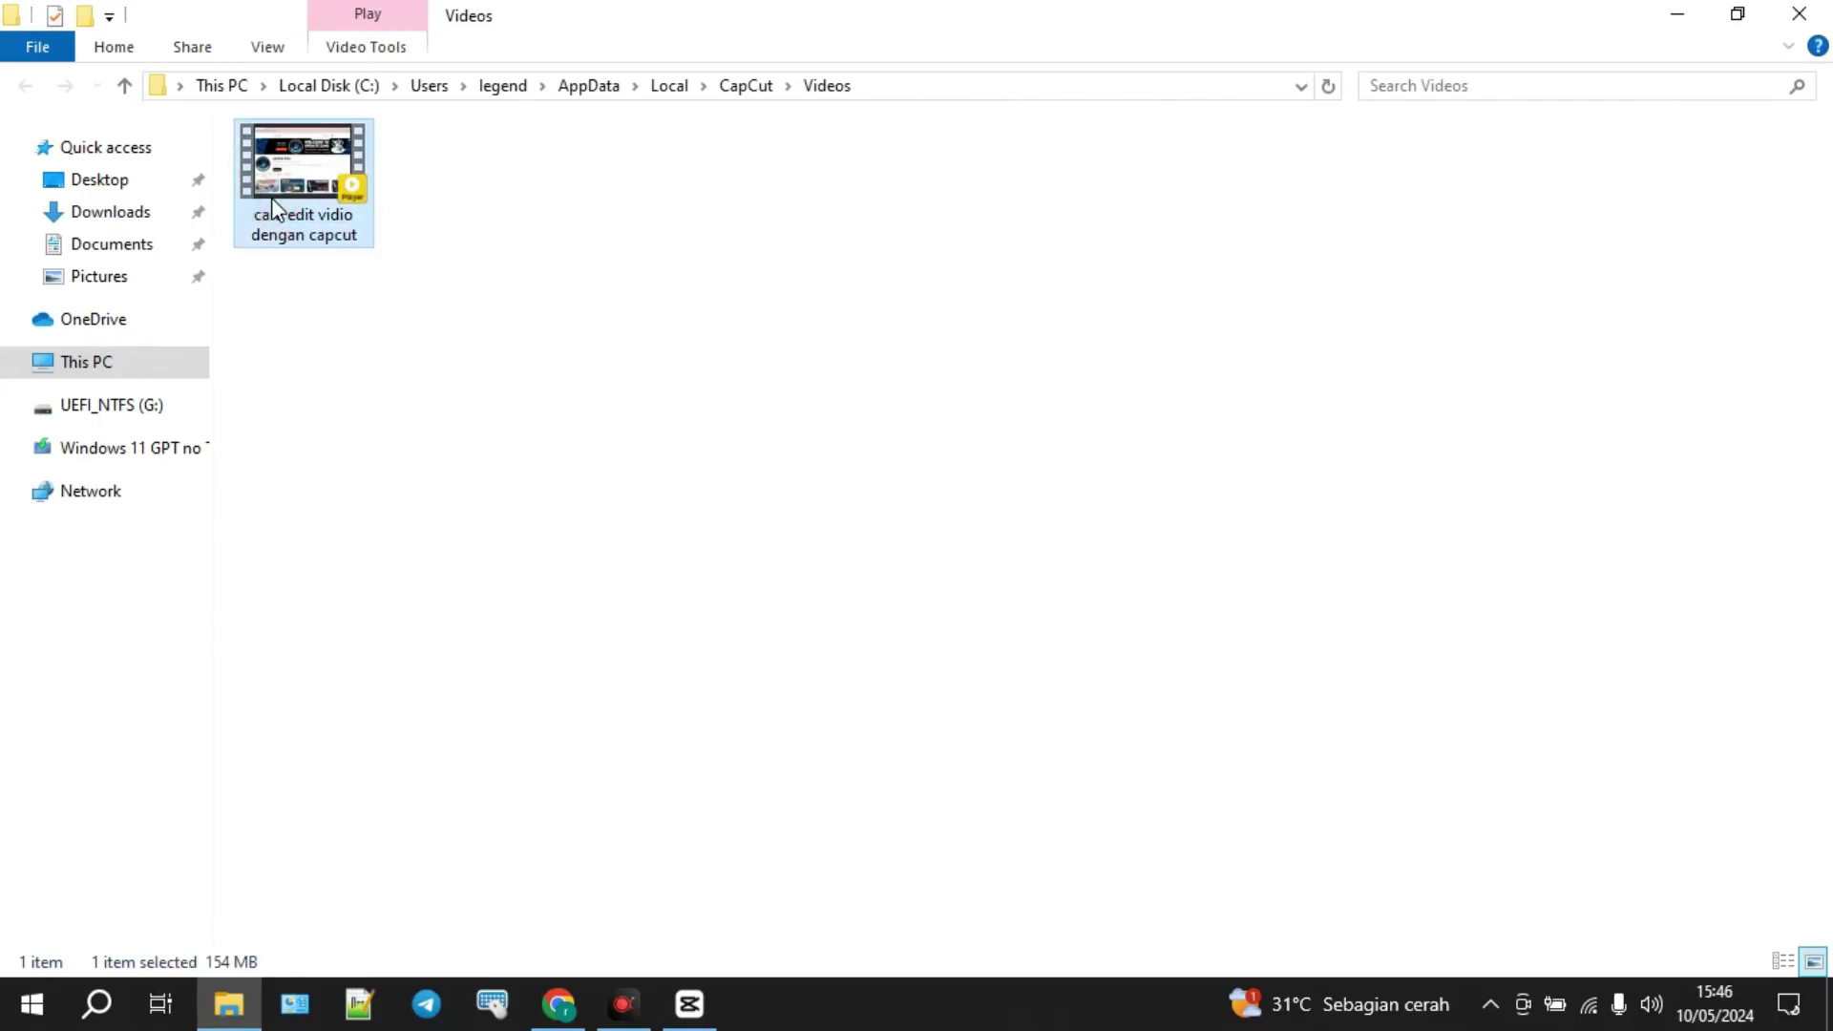